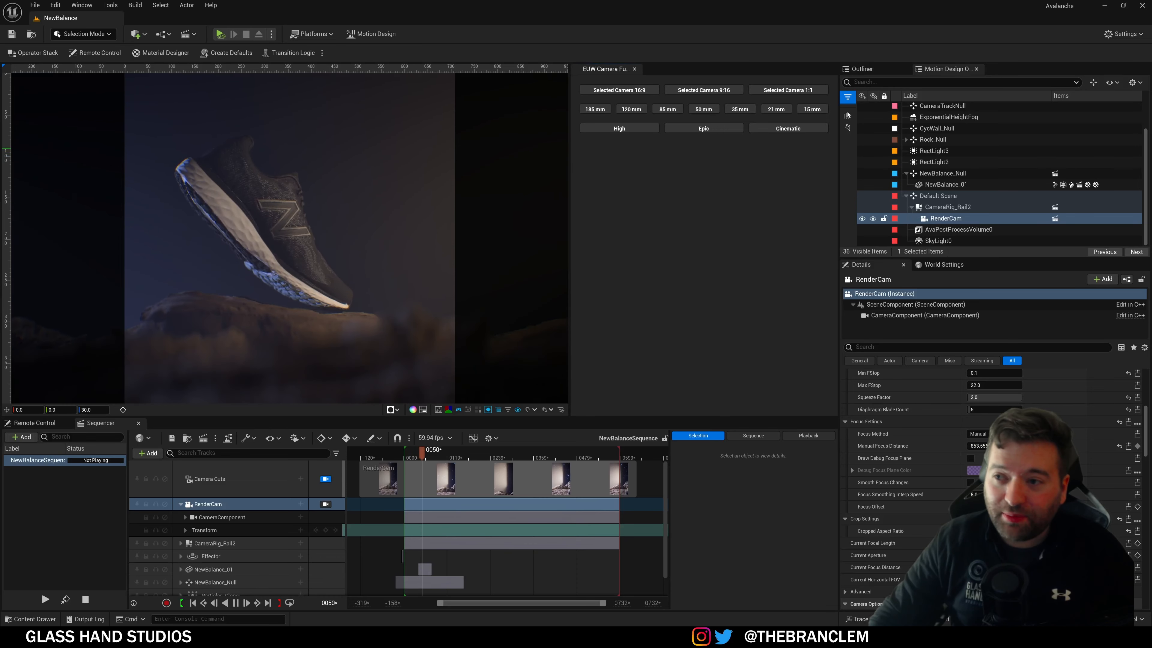
Step: Bring the Chrome window showing the forked UnrealEngine repo's 5.4 branch over the editor
drag(1151, 200, 721, 53)
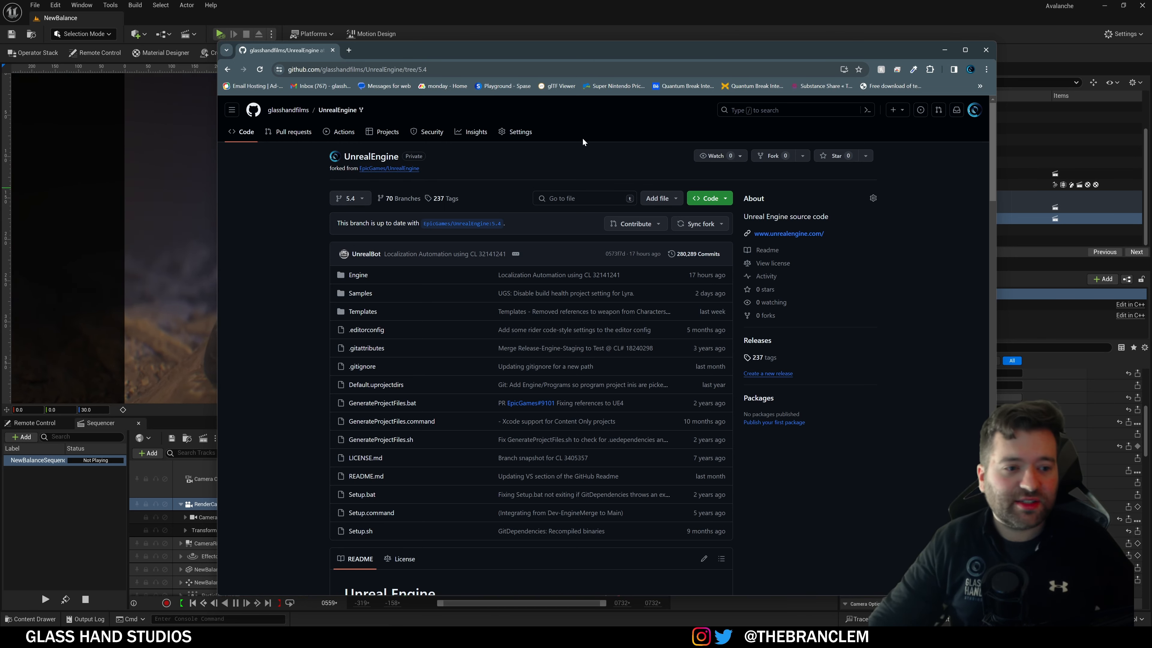
Step: Use Sync fork to confirm the 5.4 branch matches upstream, then move Chrome off the editor
click(701, 224)
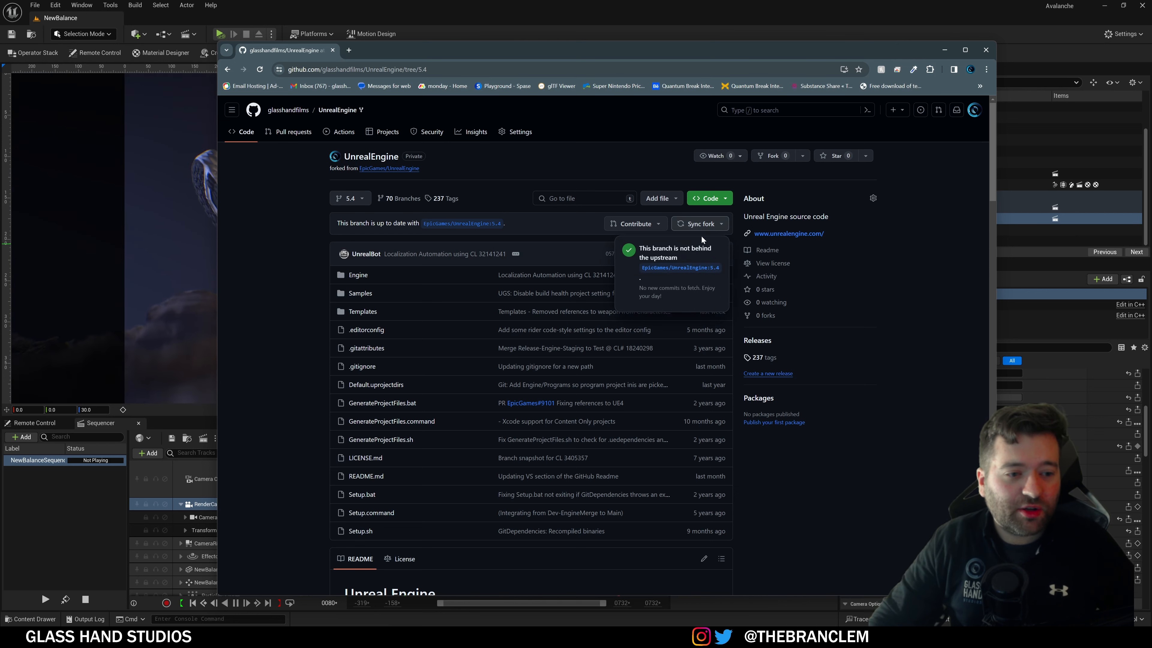
click(863, 522)
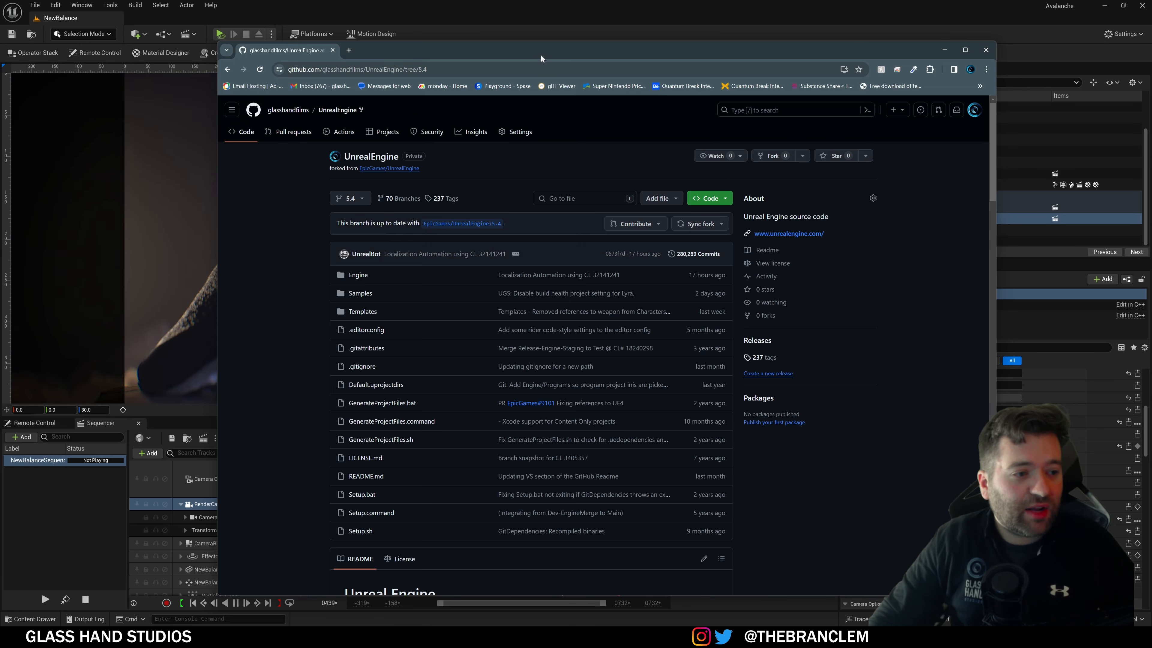
drag(541, 55, 1151, 88)
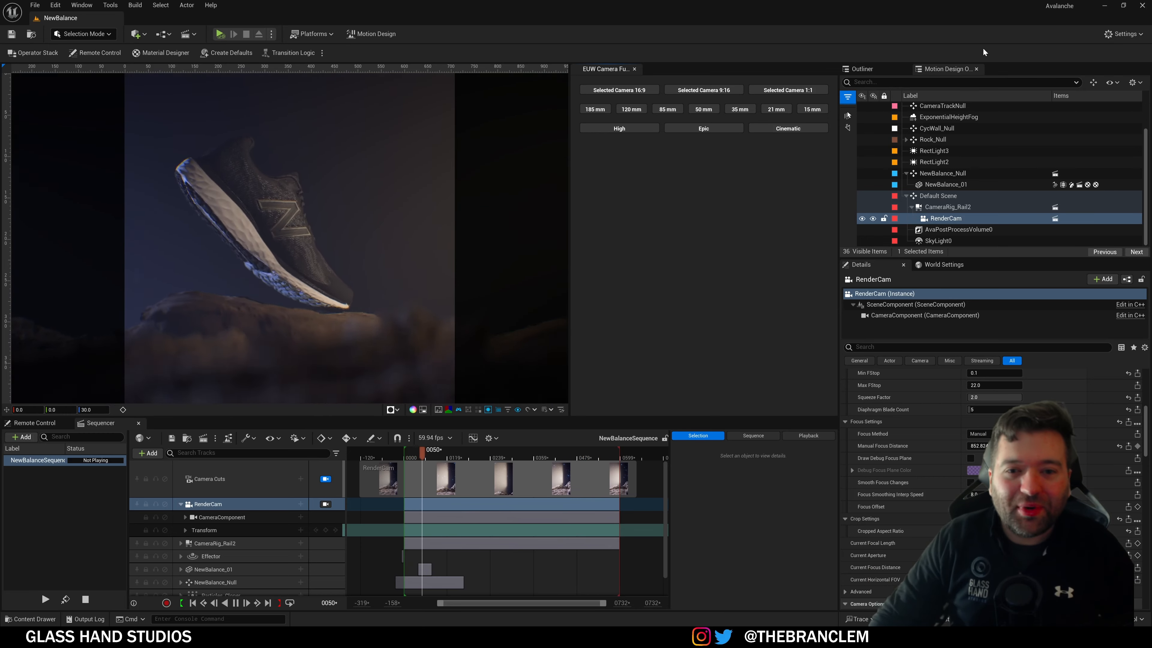
click(1113, 35)
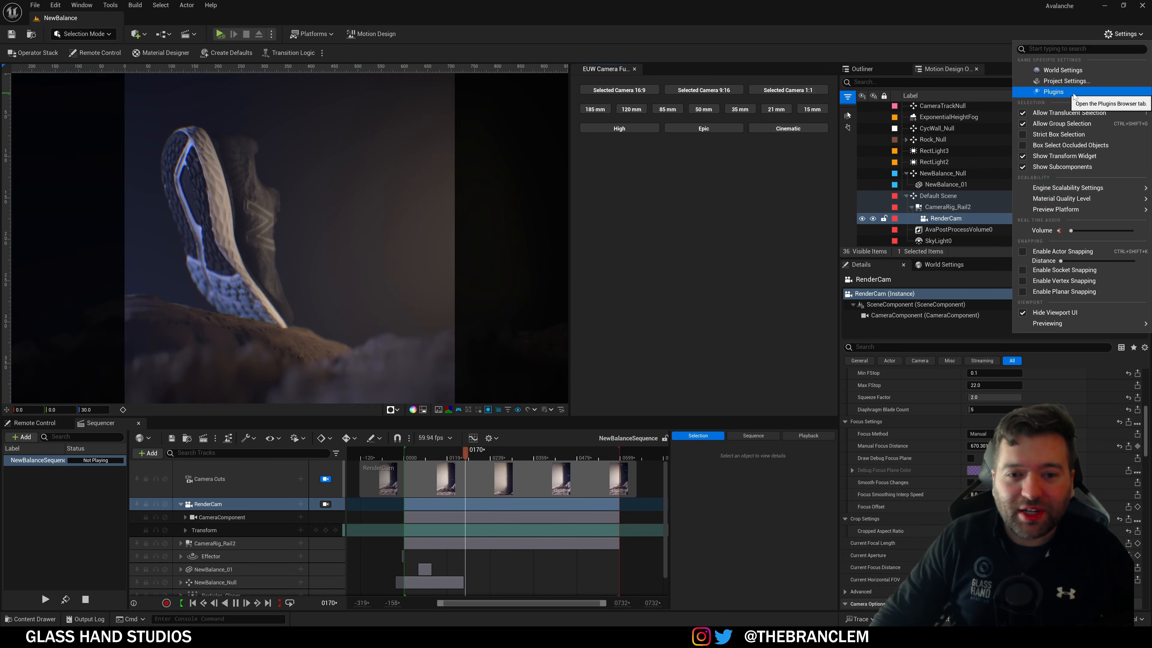
click(1053, 92)
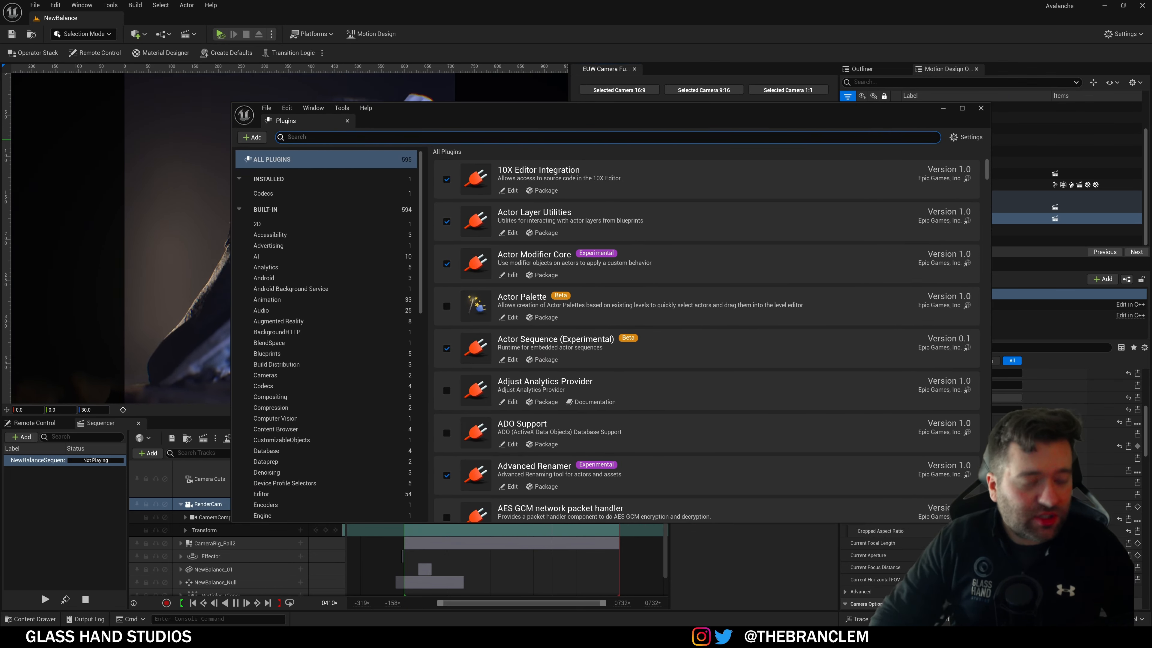
text(motion)
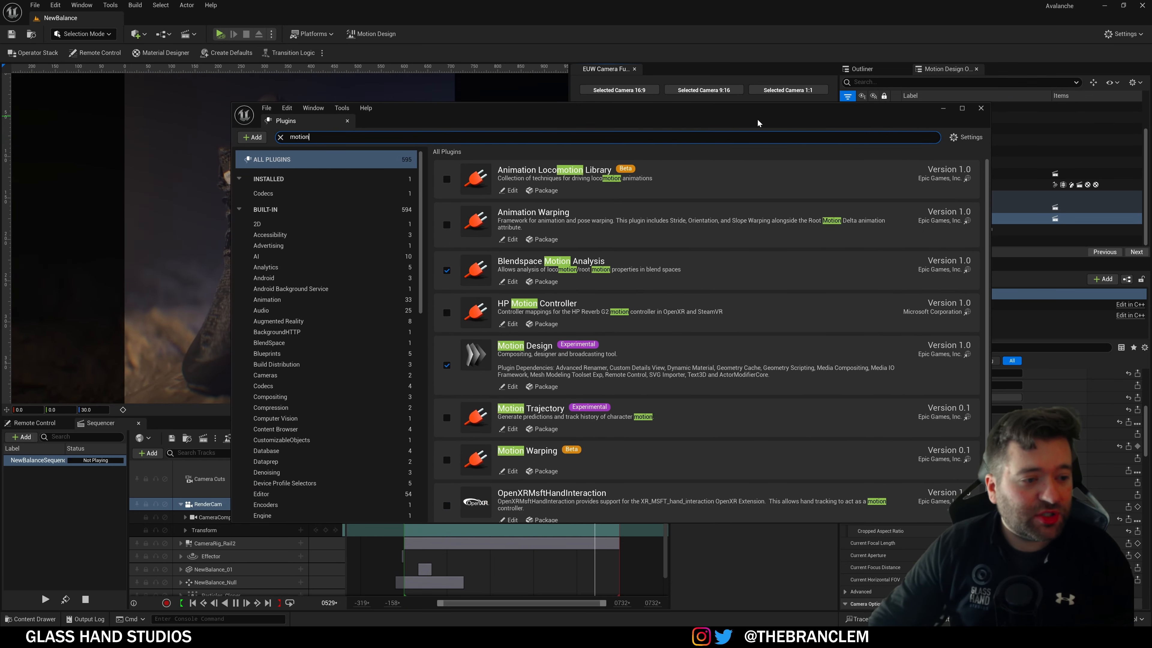
text(d)
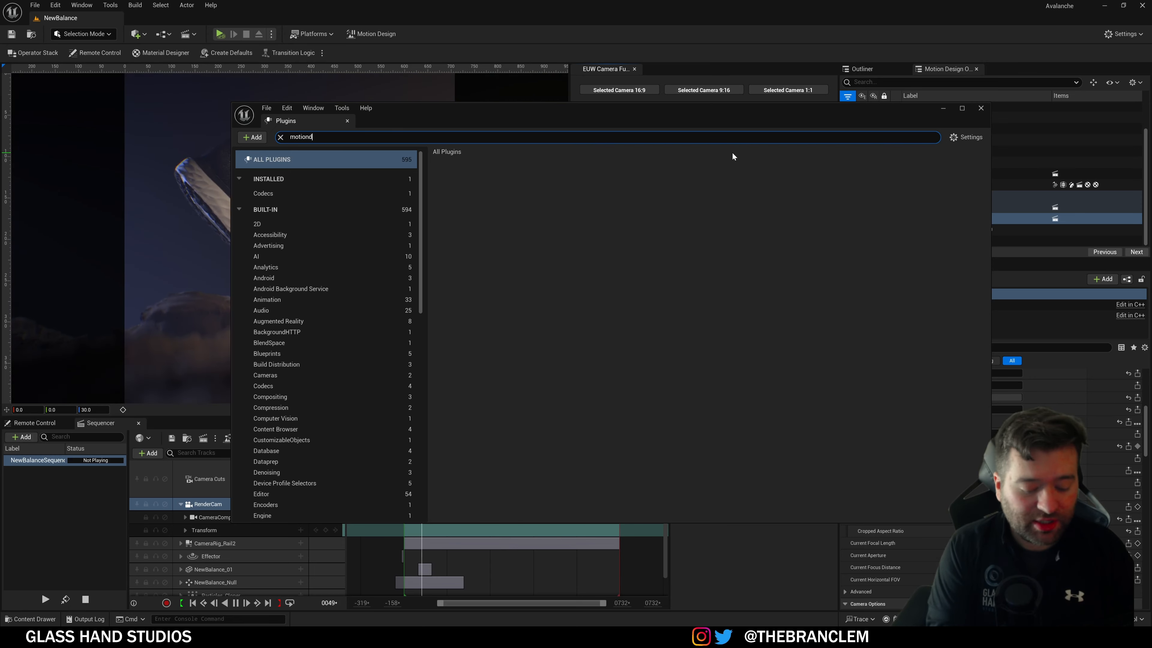
key(BackSpace)
text(desi)
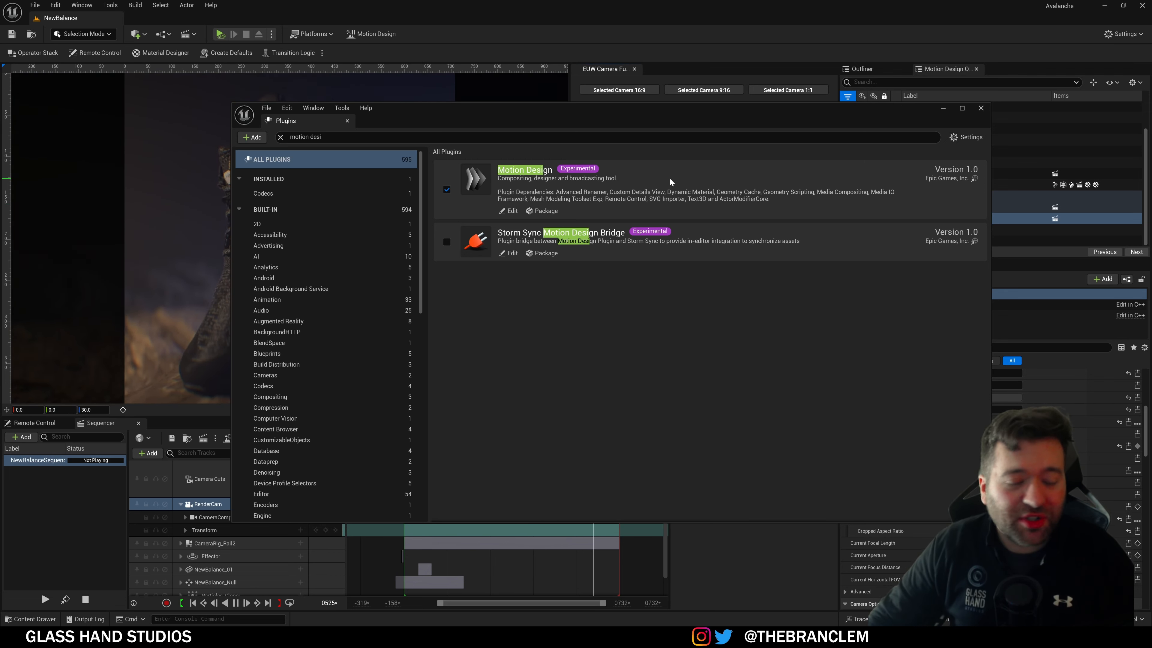
click(981, 110)
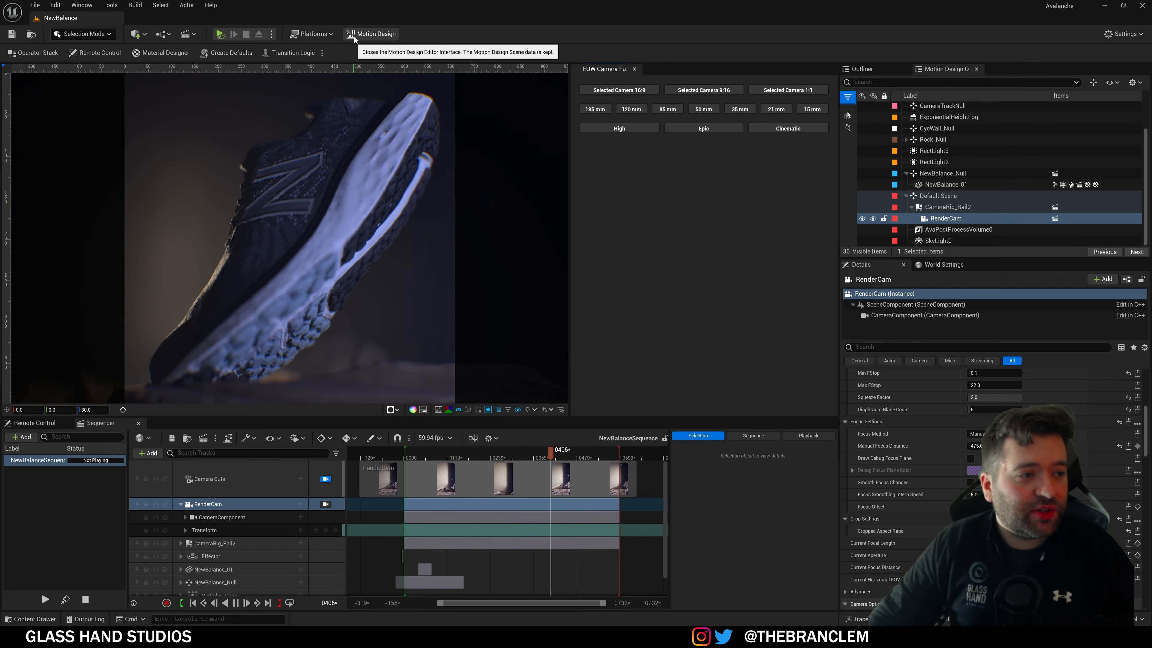
Step: Pause the sequence at frame 0075 and switch the editor into Motion Design mode
click(236, 602)
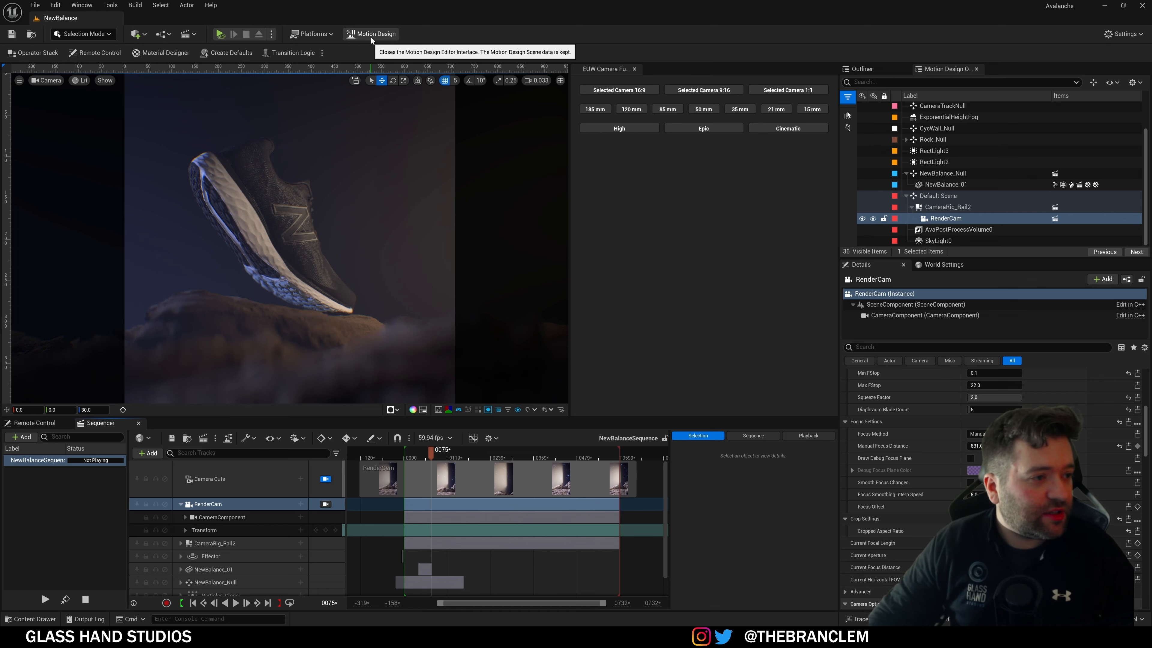
click(81, 33)
click(77, 129)
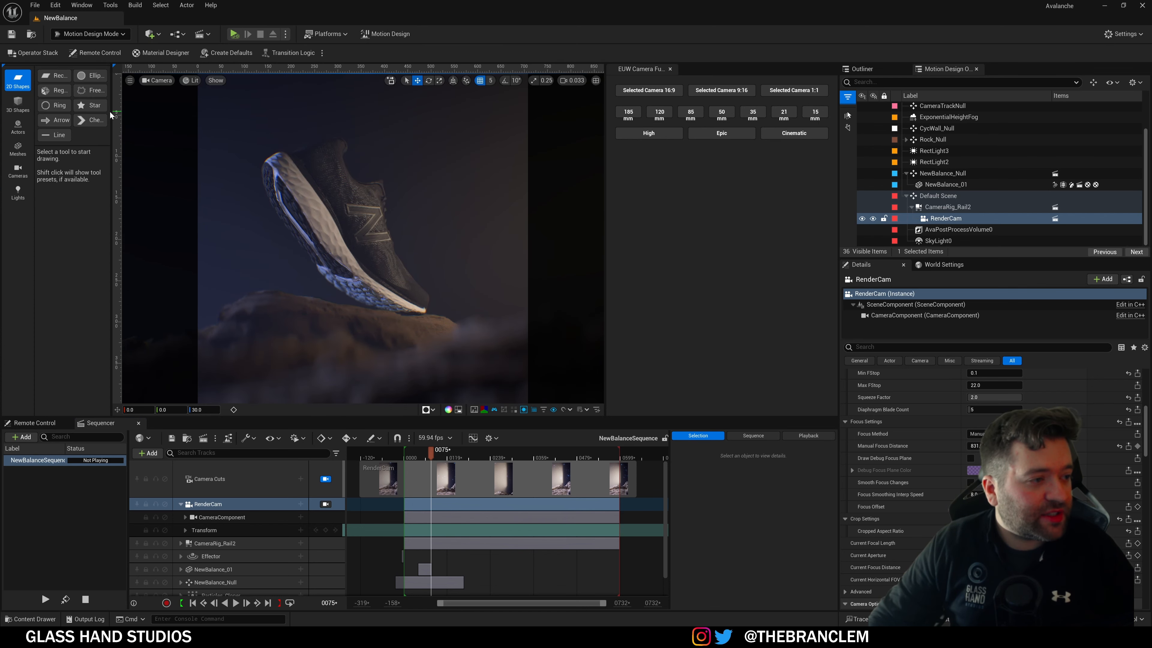
Step: Widen the Motion Design toolbox and browse its Actors, Meshes, Cameras and Lights tools
drag(110, 112, 190, 113)
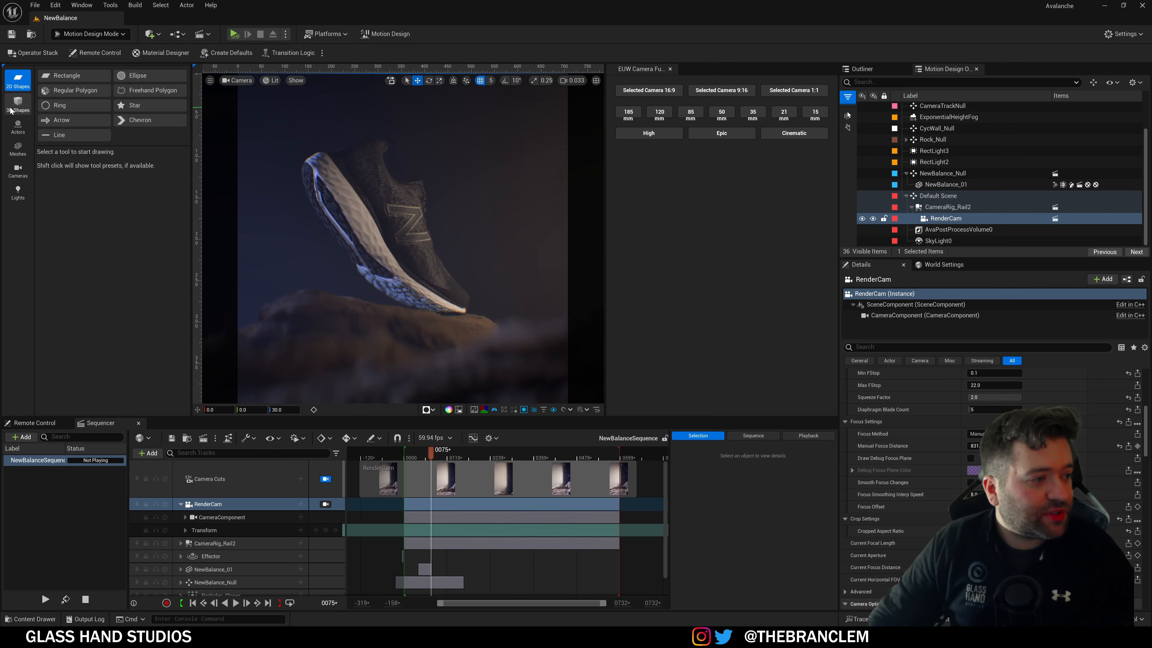
click(18, 126)
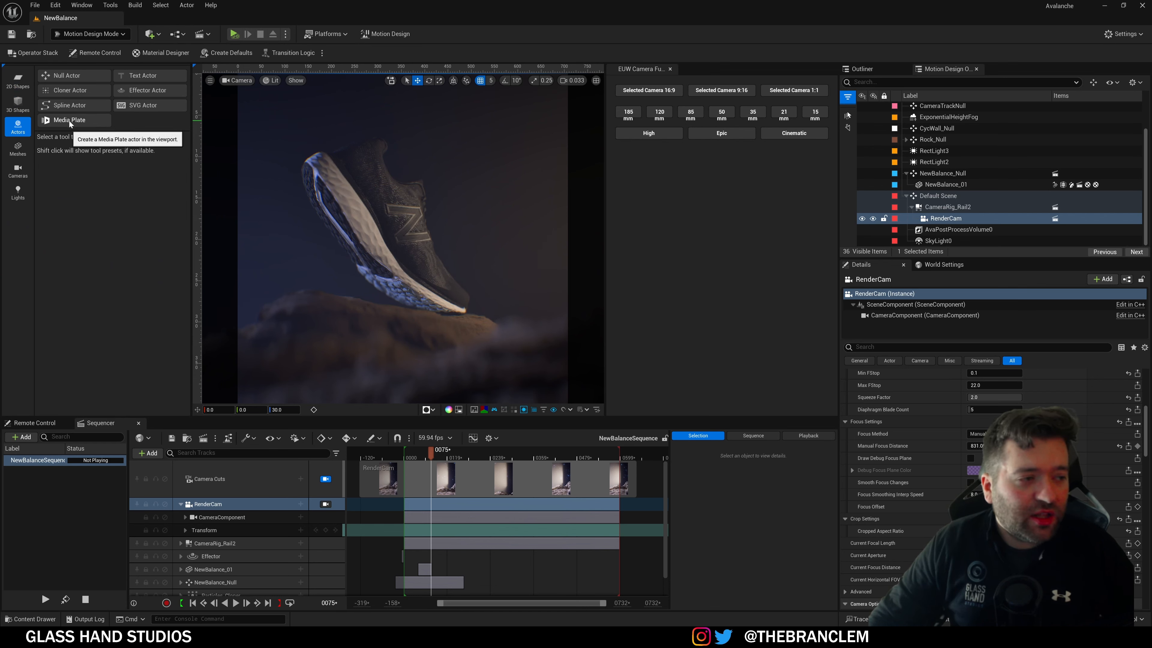
click(18, 147)
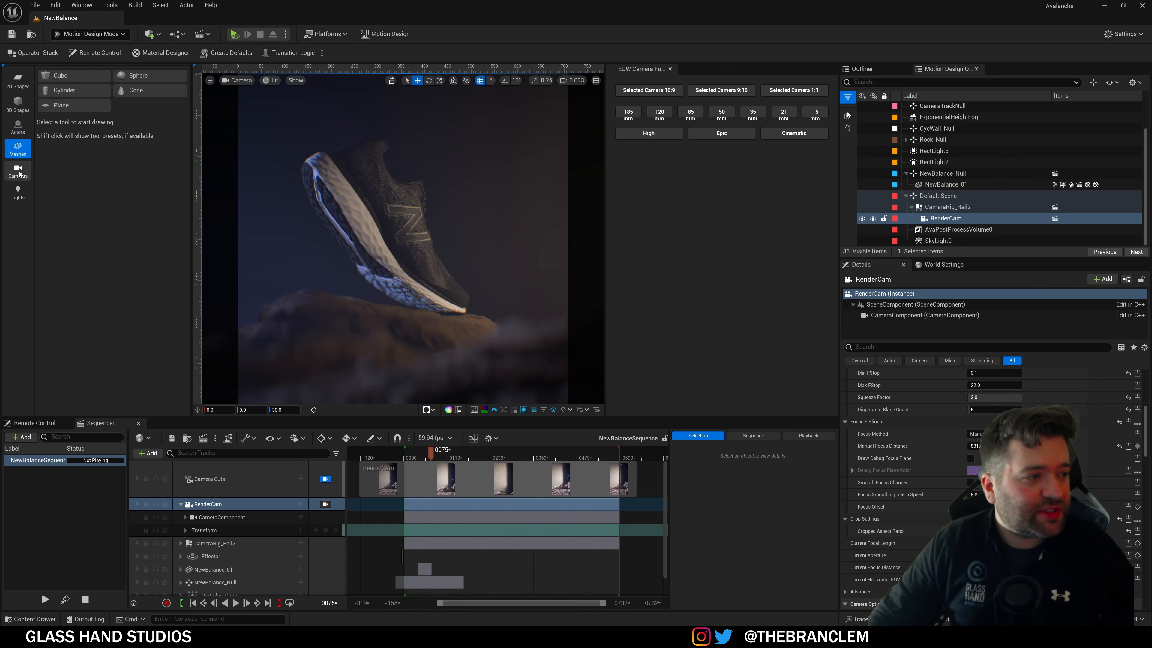
click(18, 171)
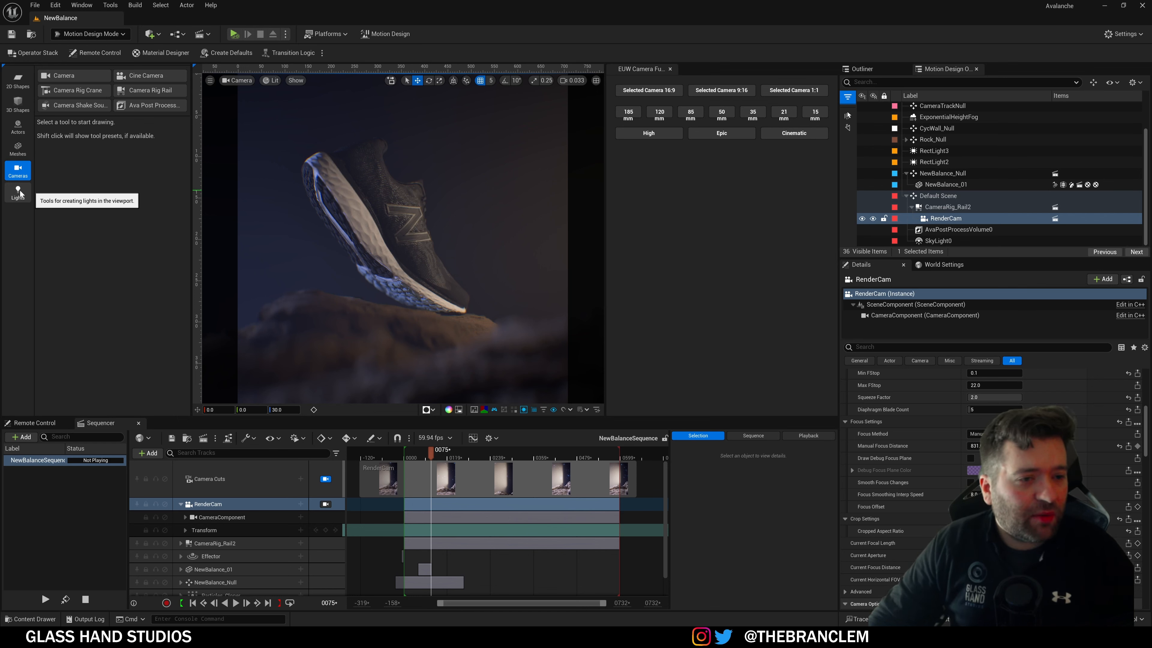
click(18, 192)
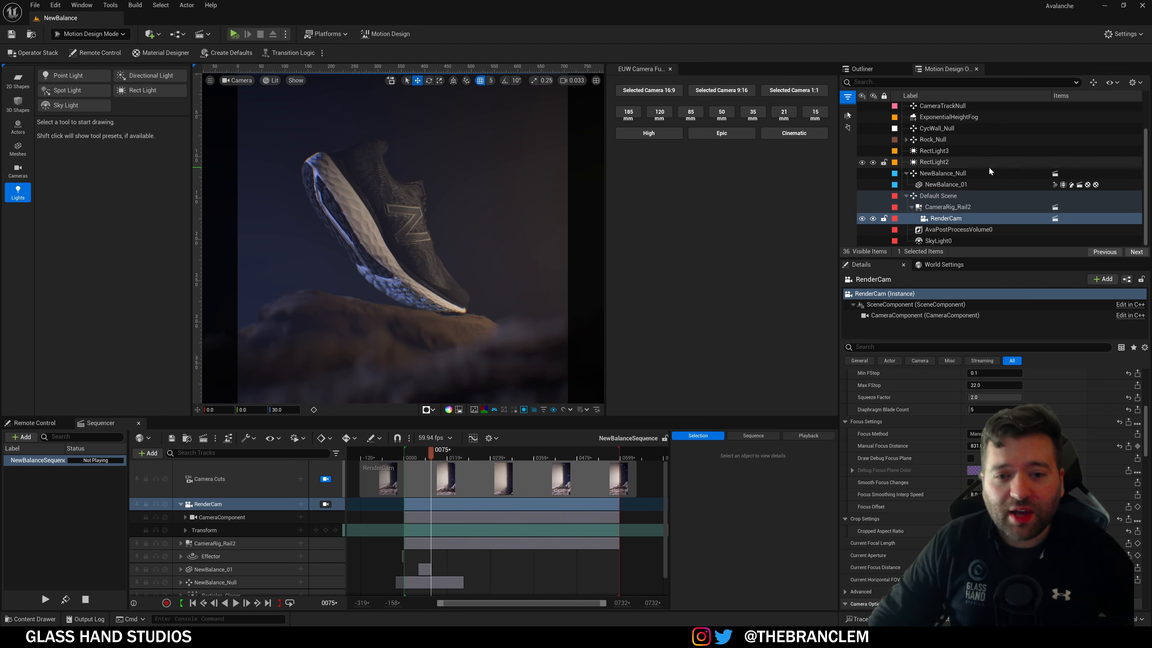
scroll(989, 167, up, 3)
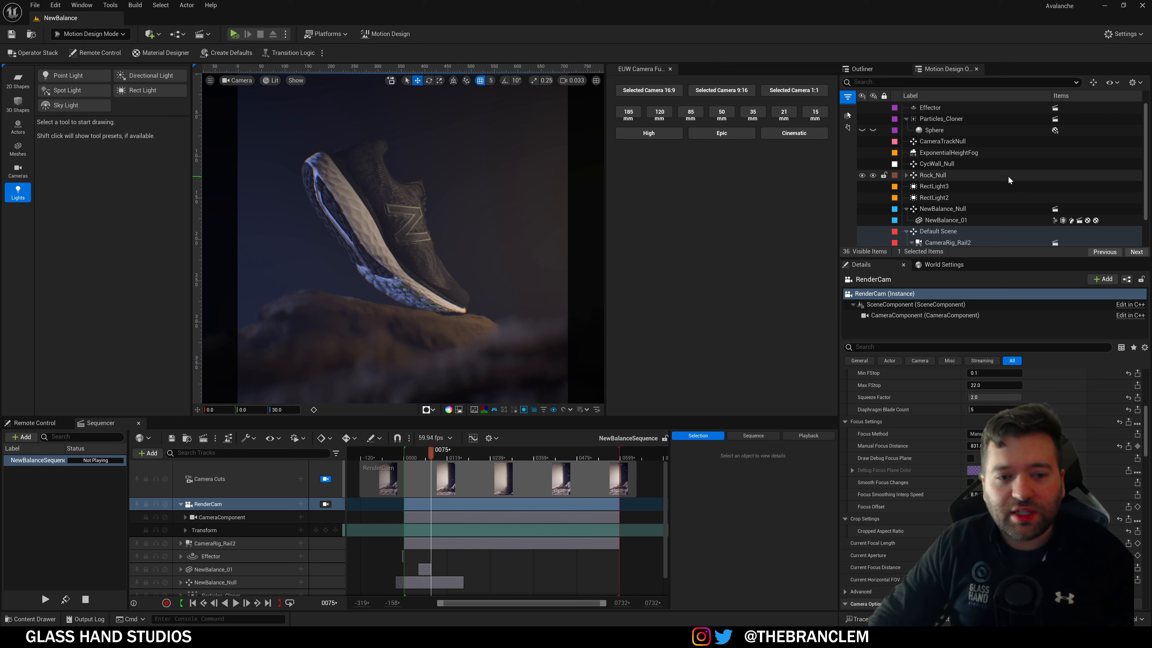
scroll(1008, 175, down, 1)
scroll(911, 173, down, 2)
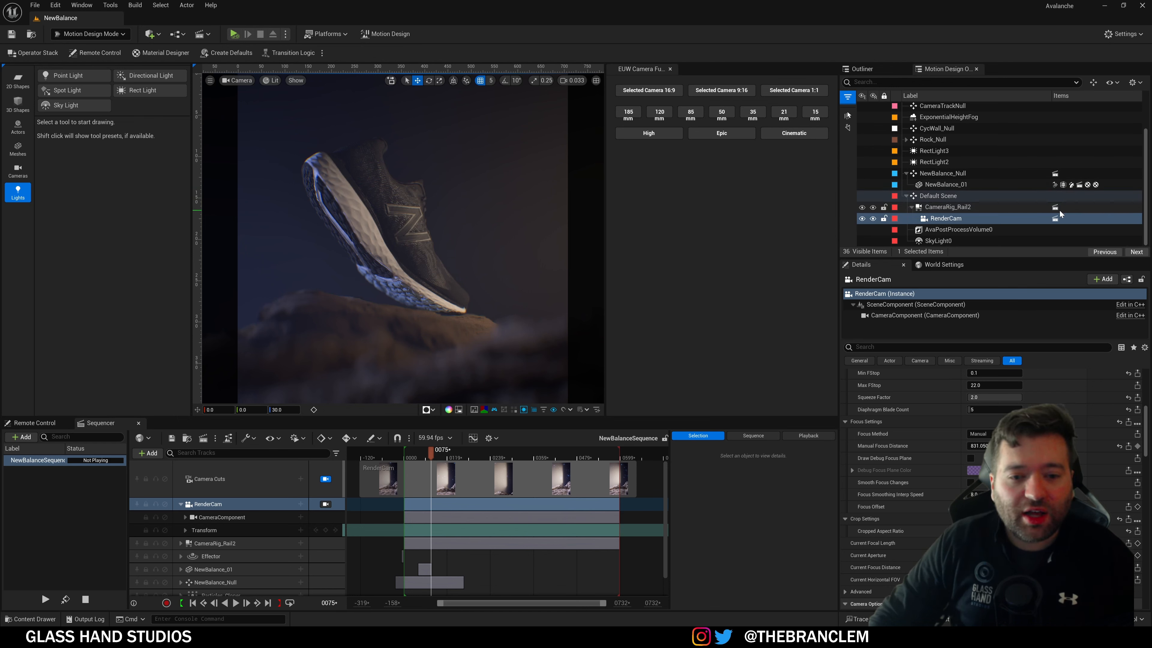
scroll(1052, 171, up, 3)
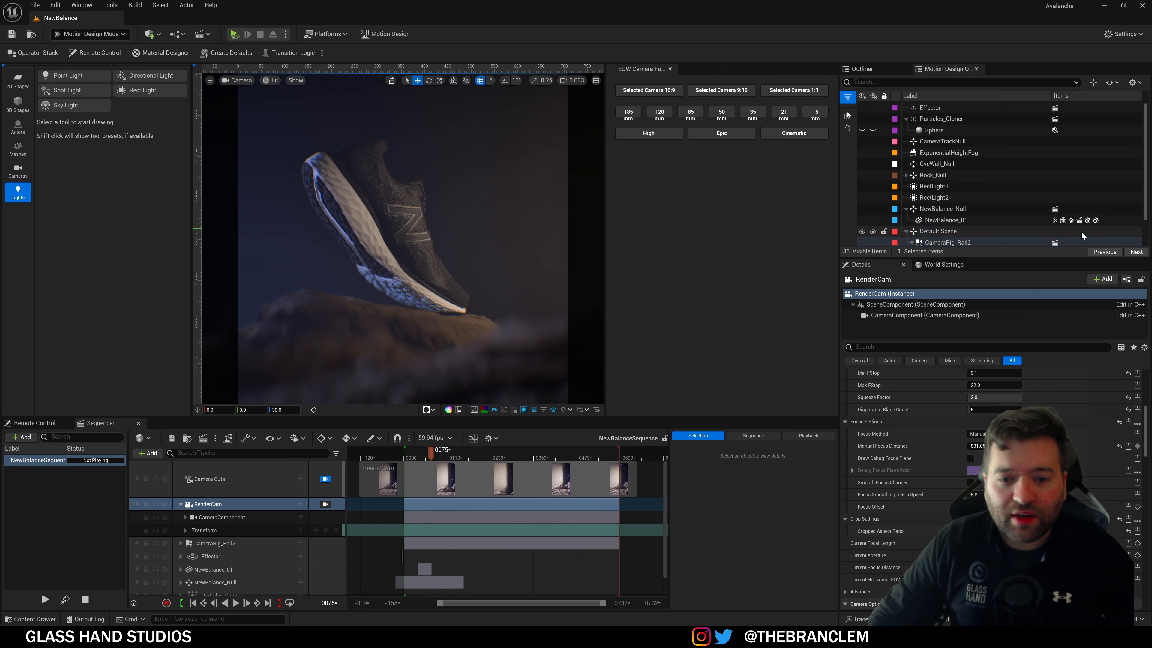
scroll(1020, 225, down, 3)
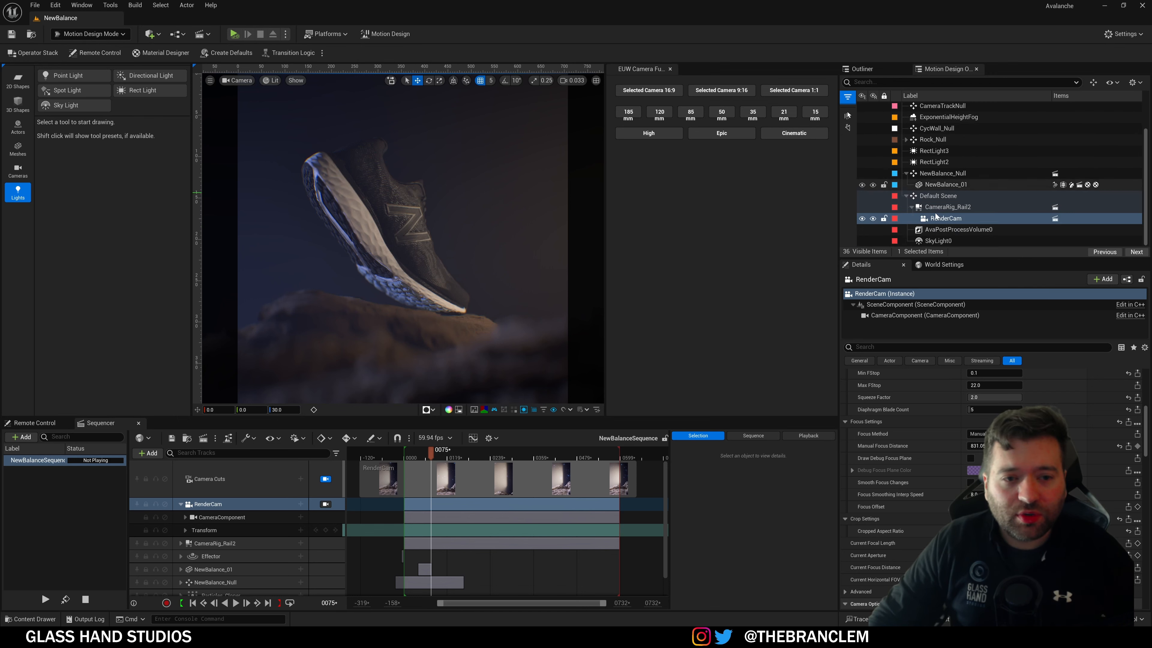
scroll(957, 170, up, 3)
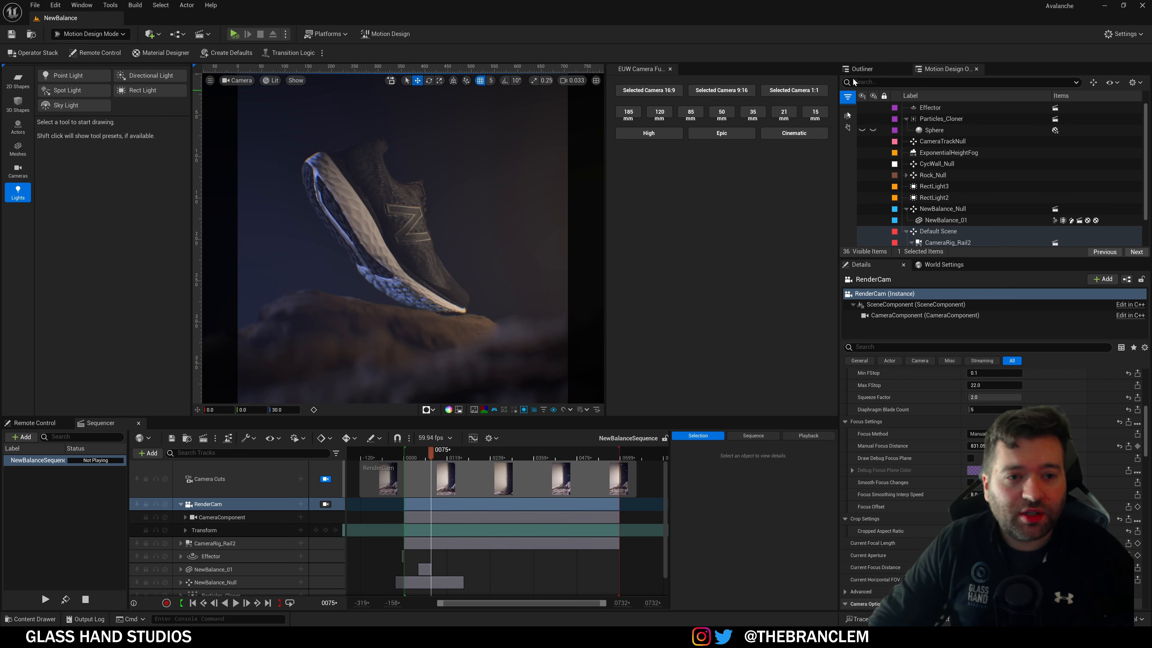
click(860, 68)
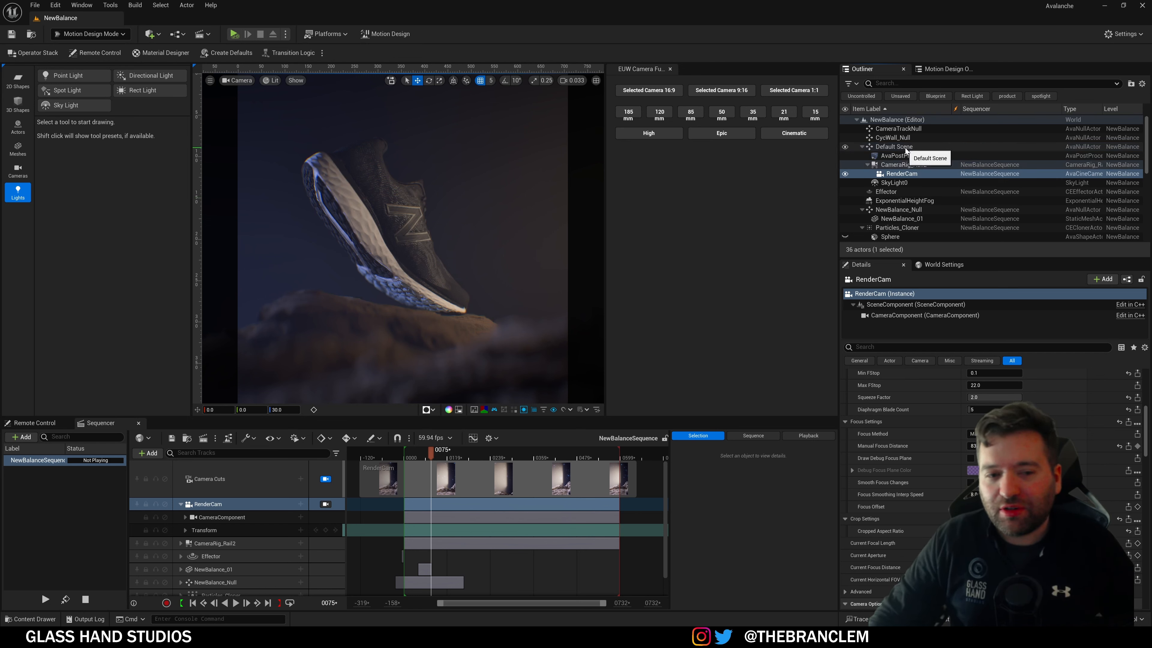
click(934, 71)
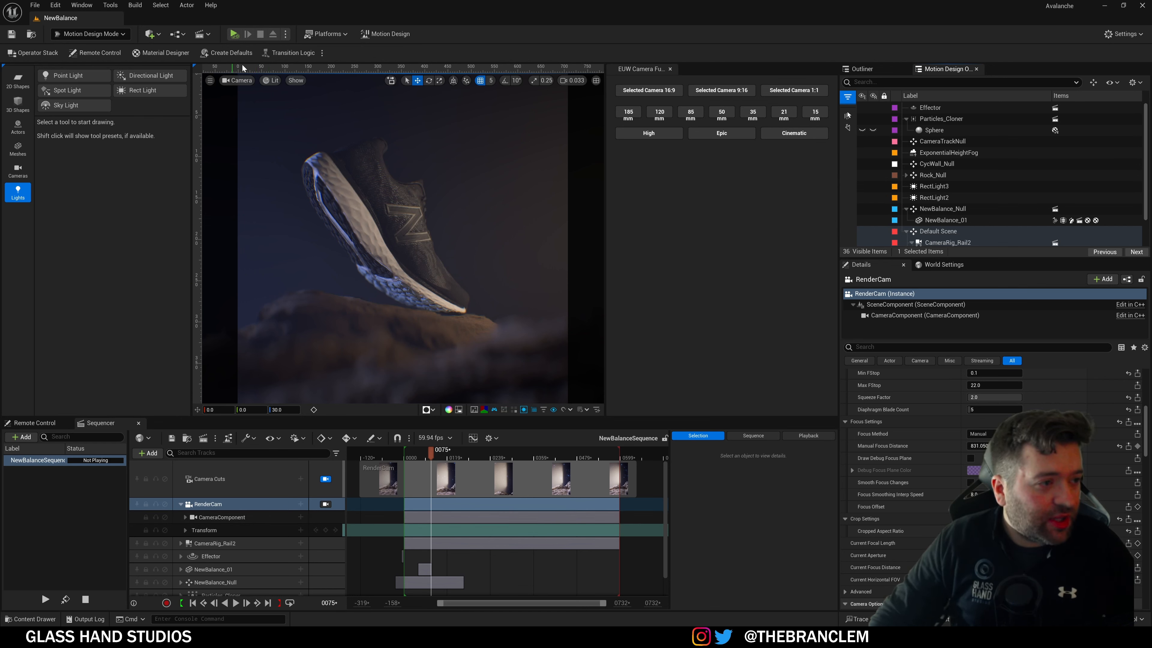
click(244, 83)
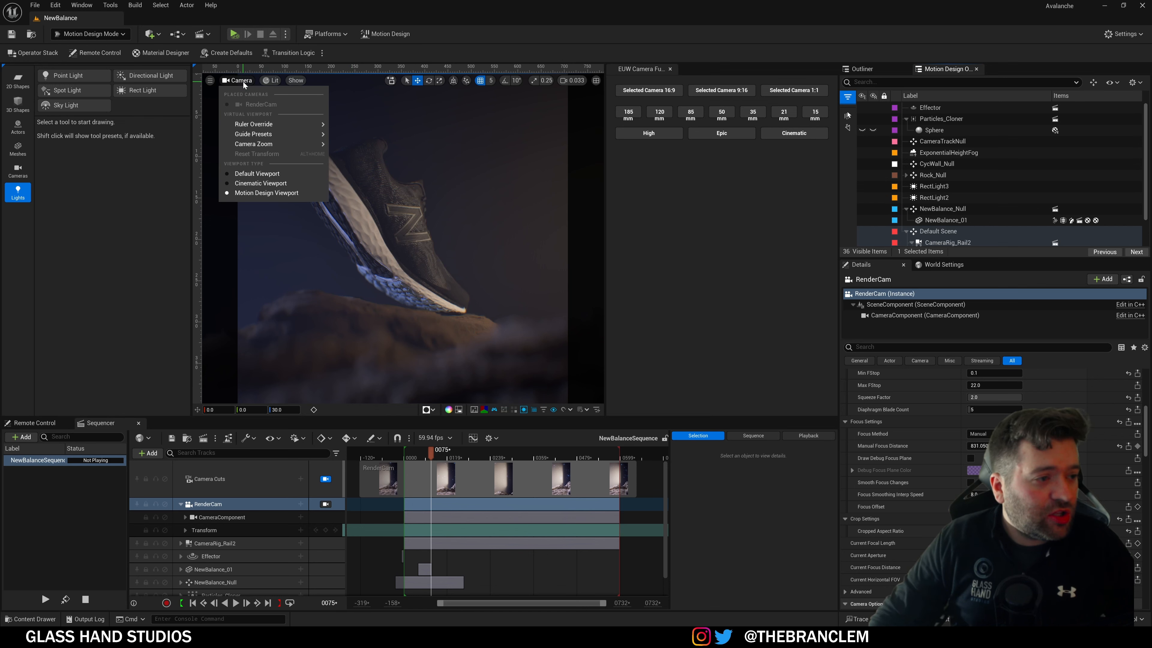
click(260, 183)
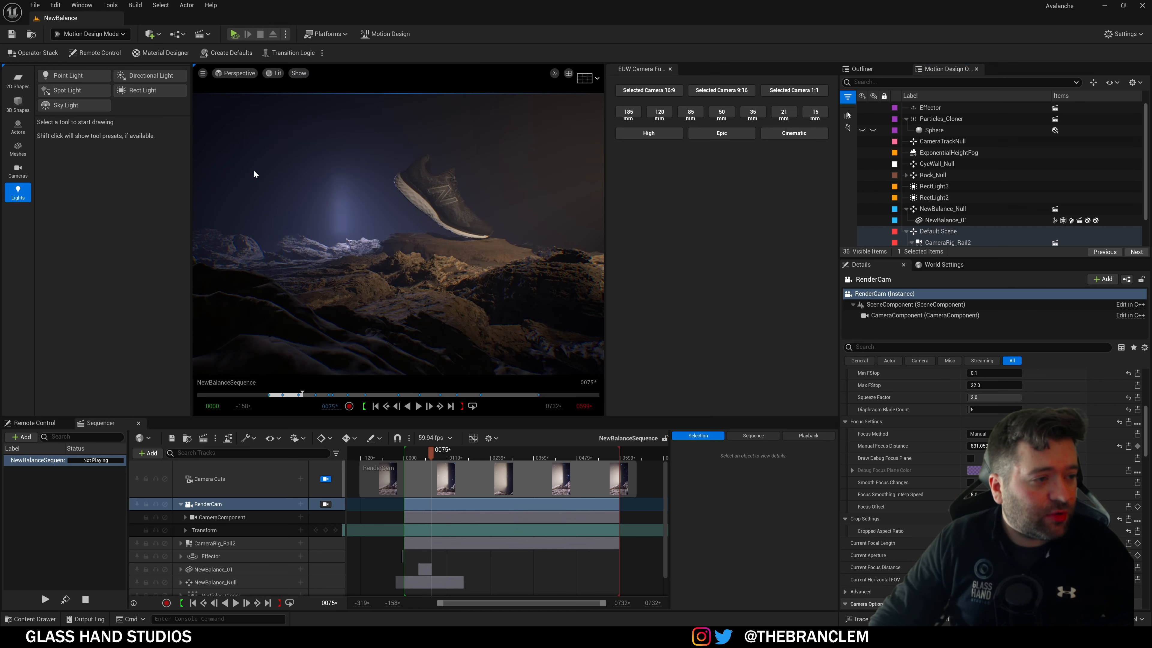
click(241, 74)
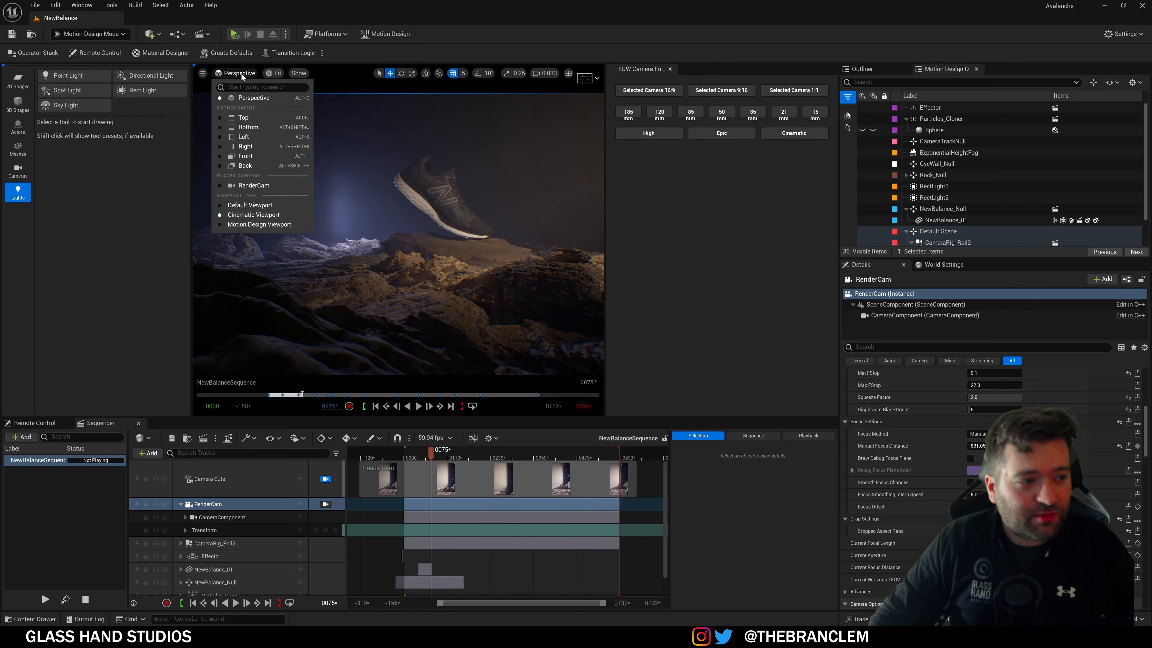
click(256, 206)
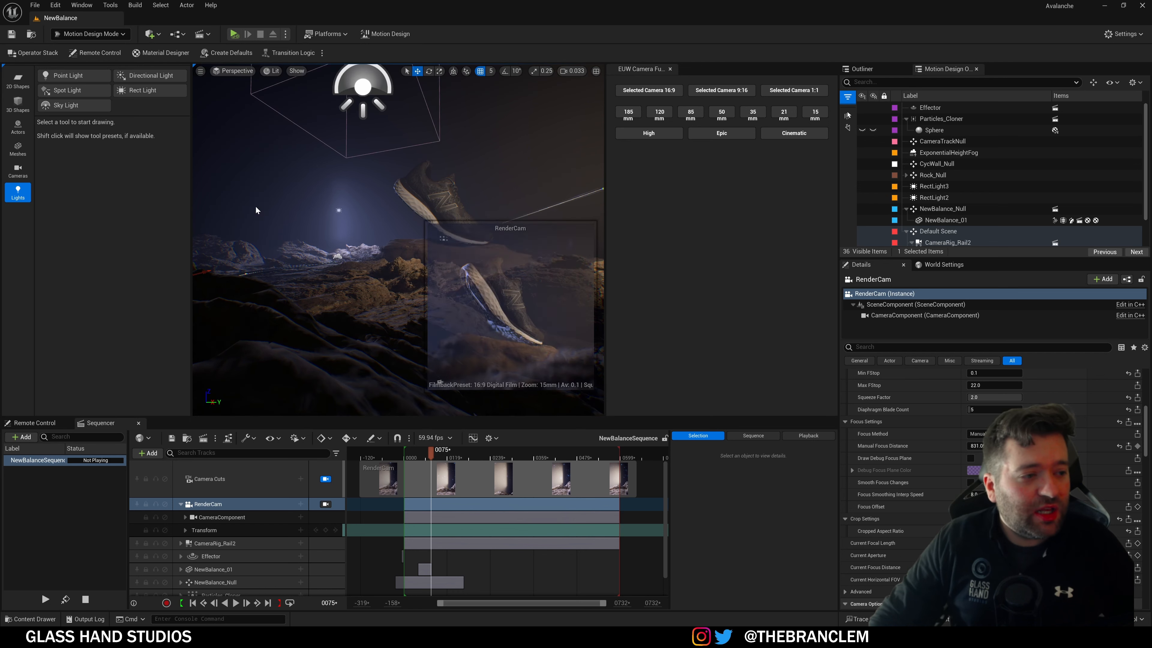
click(228, 74)
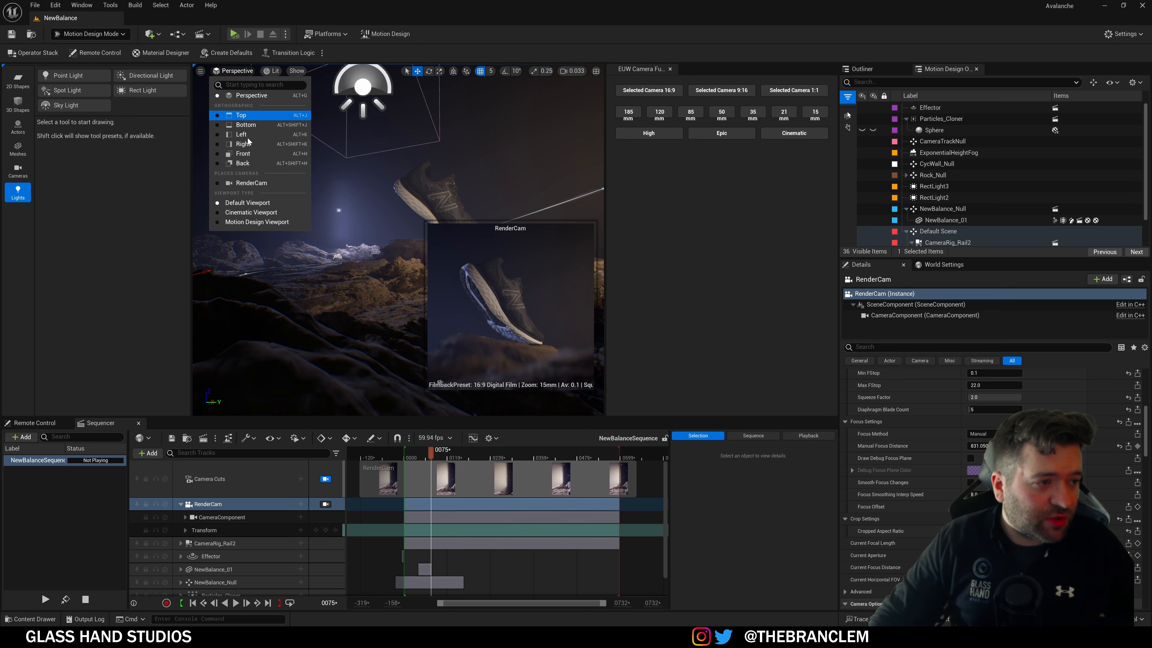
click(247, 222)
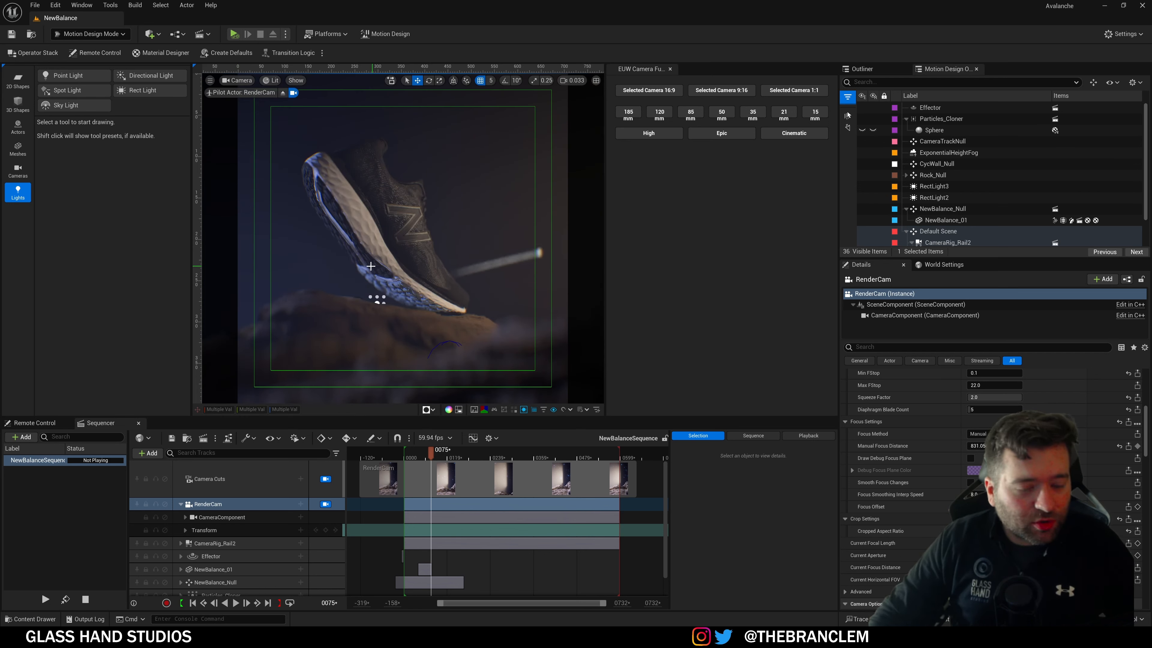
Step: Pan and zoom the canvas until the full sneaker on the rock and the frame show
mouse_move(438, 265)
middle_down()
mouse_move(422, 258)
mouse_move(506, 255)
mouse_move(445, 252)
mouse_move(456, 275)
middle_up()
scroll(456, 275, up, 15)
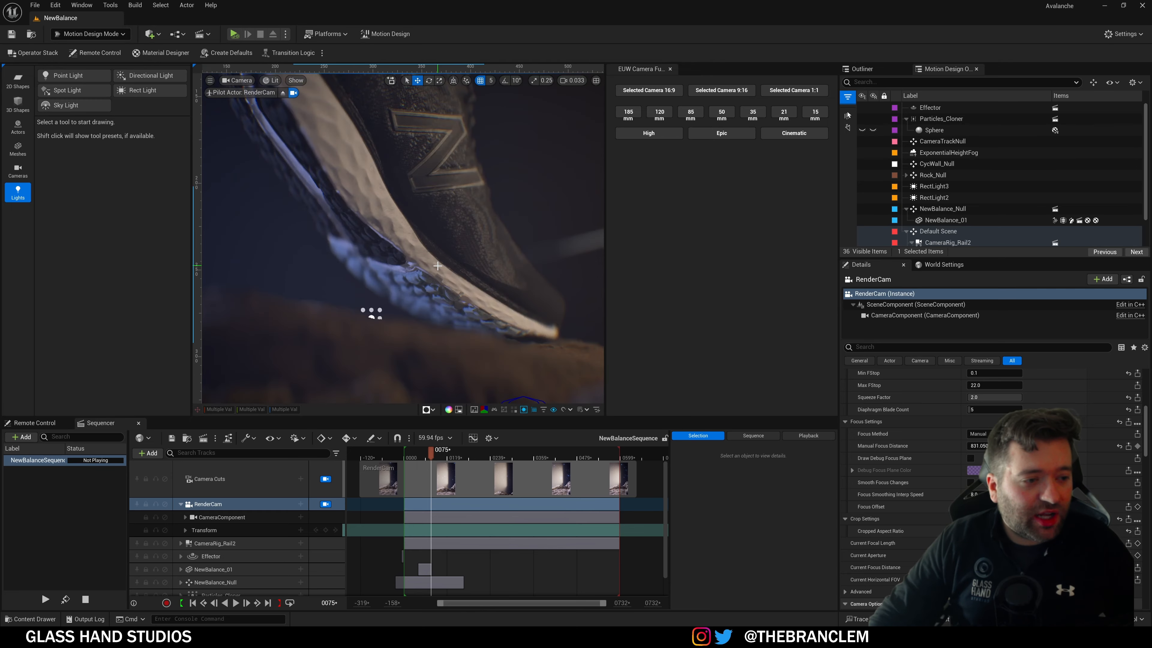
middle_drag(413, 219, 295, 172)
middle_drag(542, 283, 313, 113)
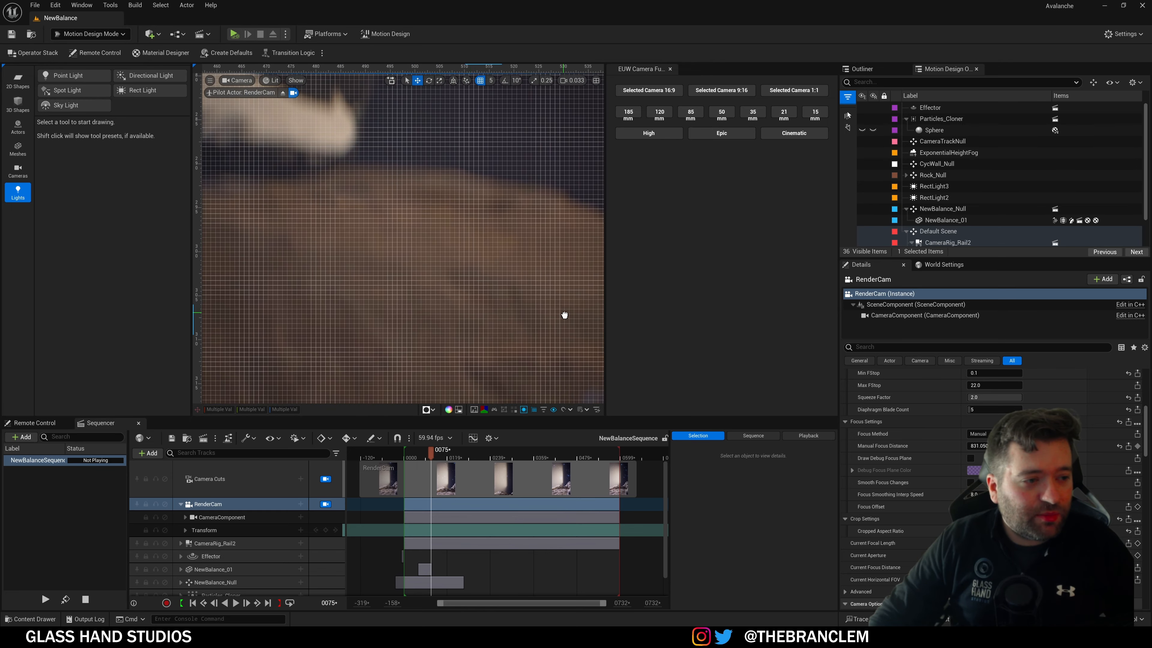
middle_drag(563, 316, 601, 377)
scroll(362, 300, down, 4)
middle_drag(362, 300, 303, 275)
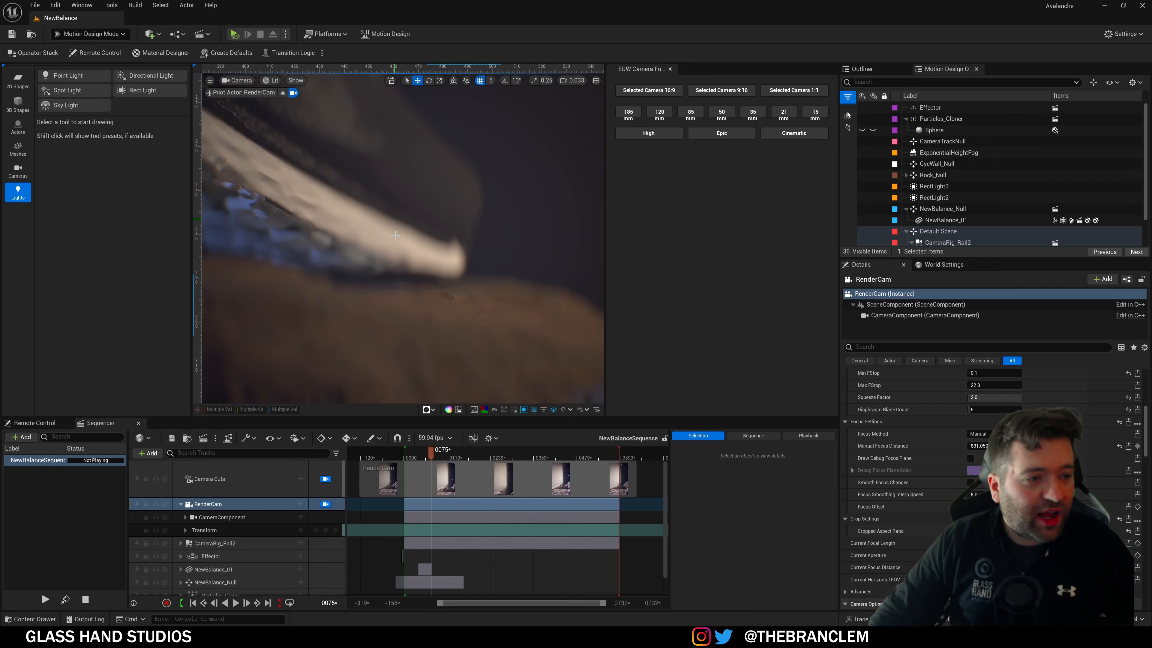
scroll(401, 262, down, 10)
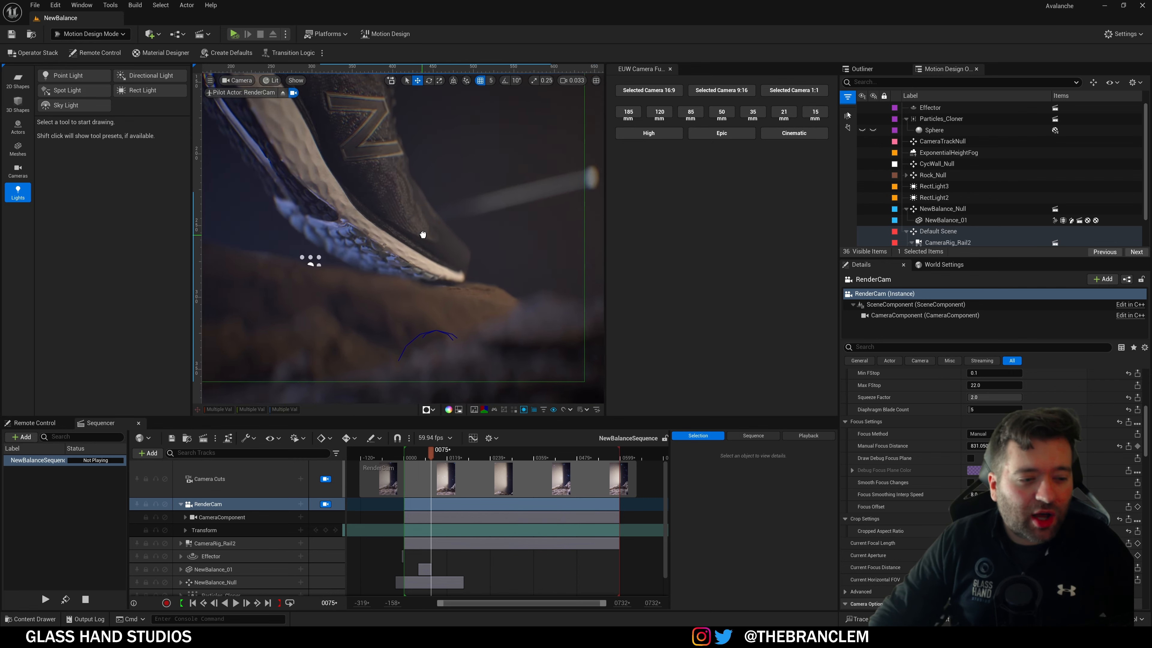
mouse_move(436, 267)
middle_down()
mouse_move(455, 301)
mouse_move(447, 286)
middle_up()
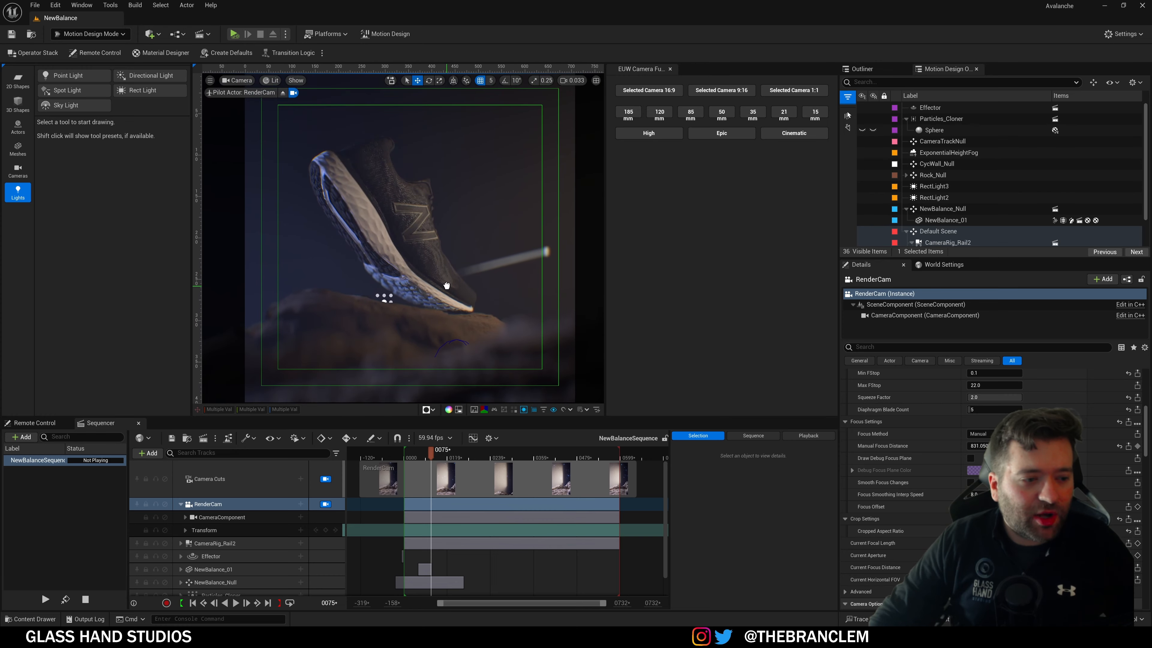
click(463, 413)
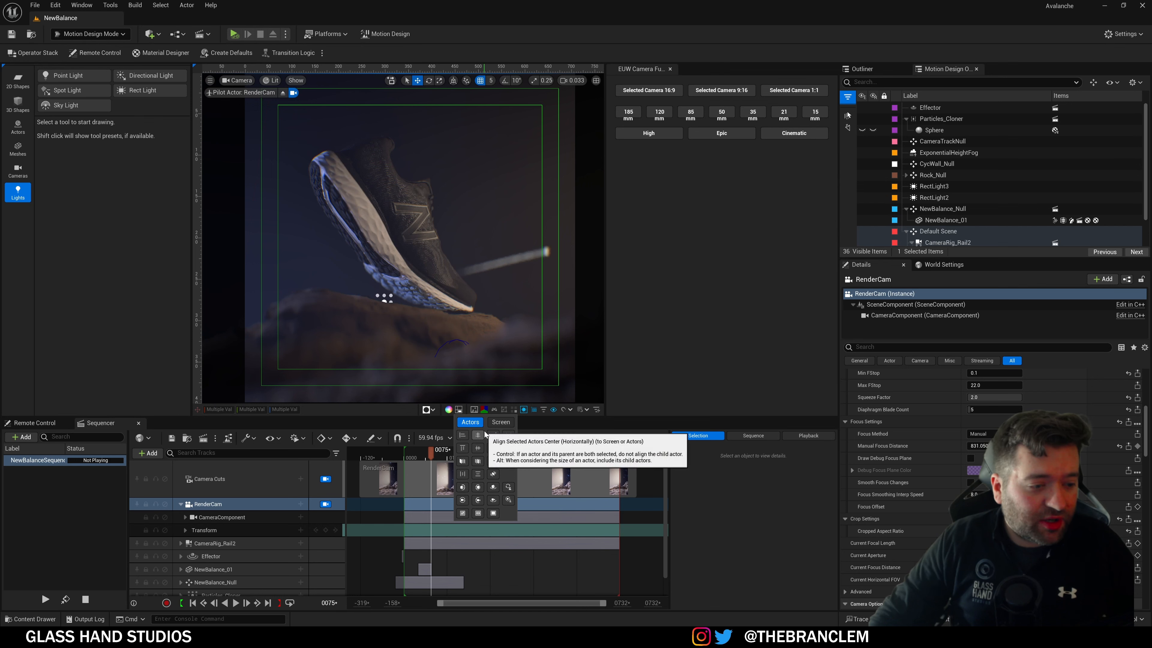
click(501, 422)
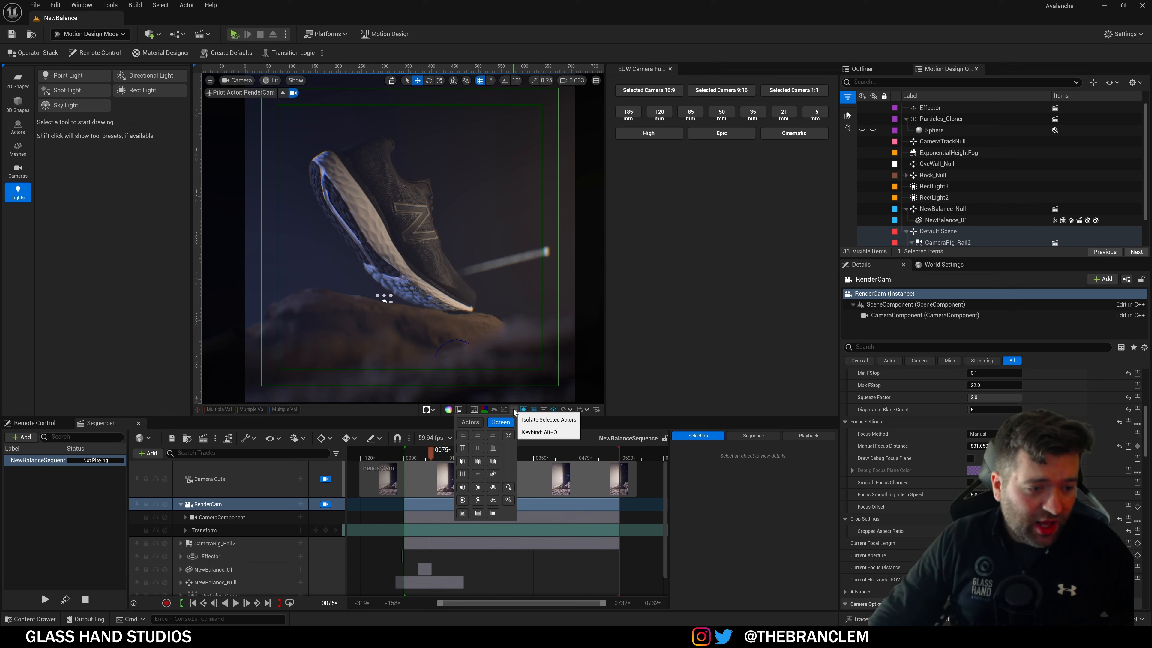
click(443, 301)
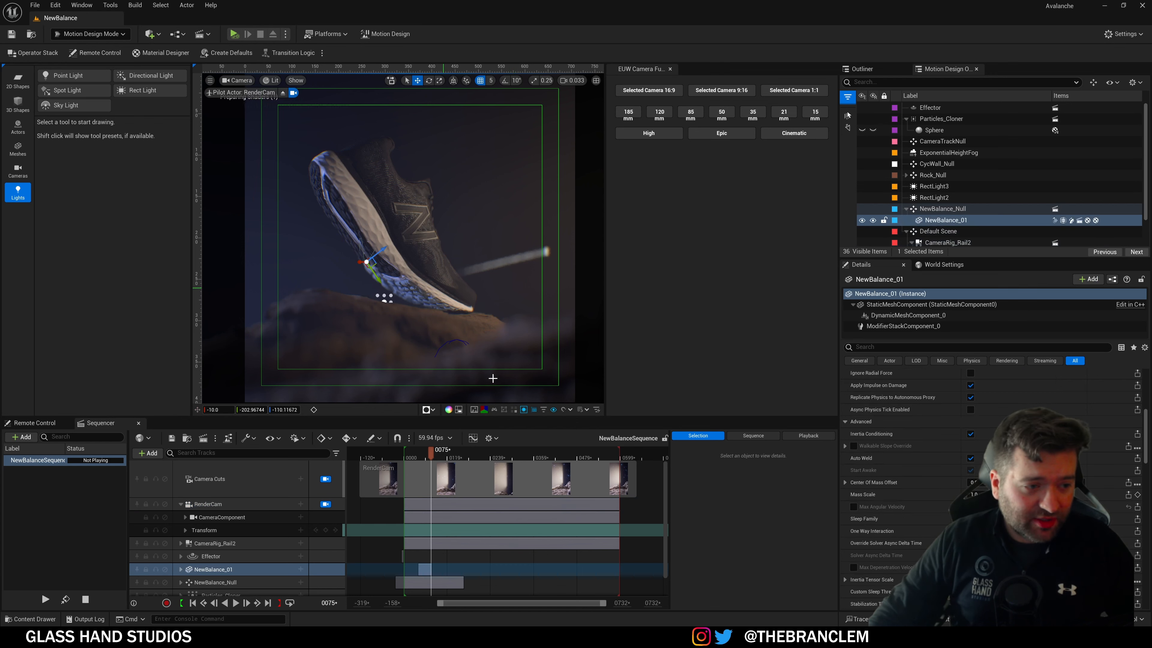
click(513, 411)
click(513, 411)
click(513, 410)
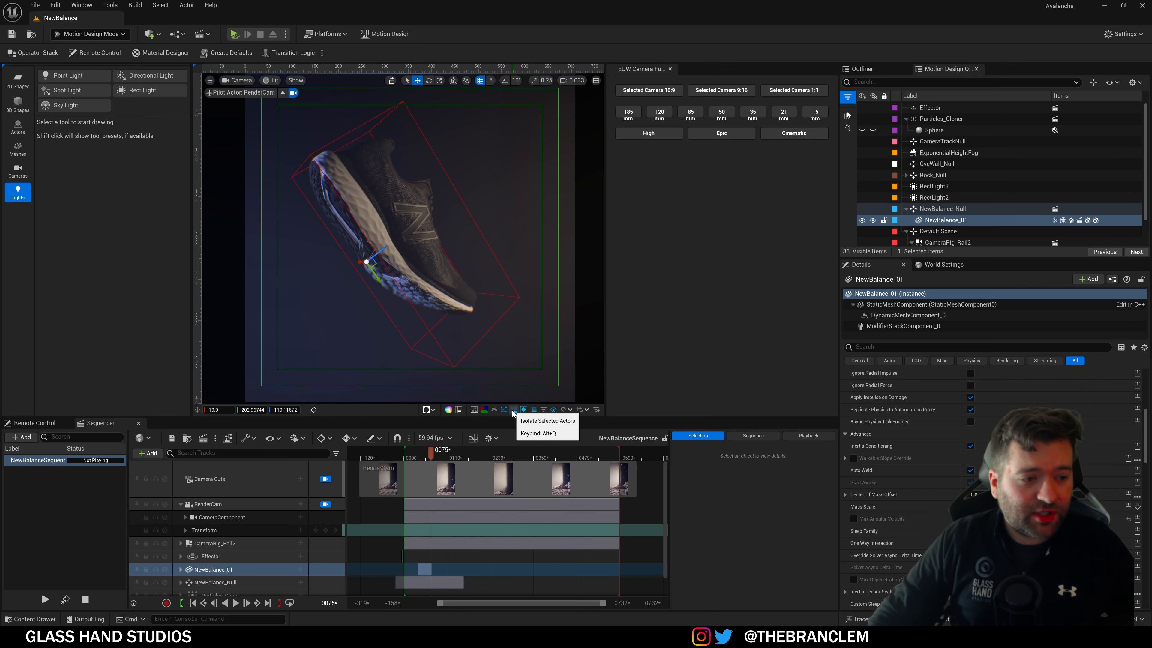
click(513, 411)
click(523, 410)
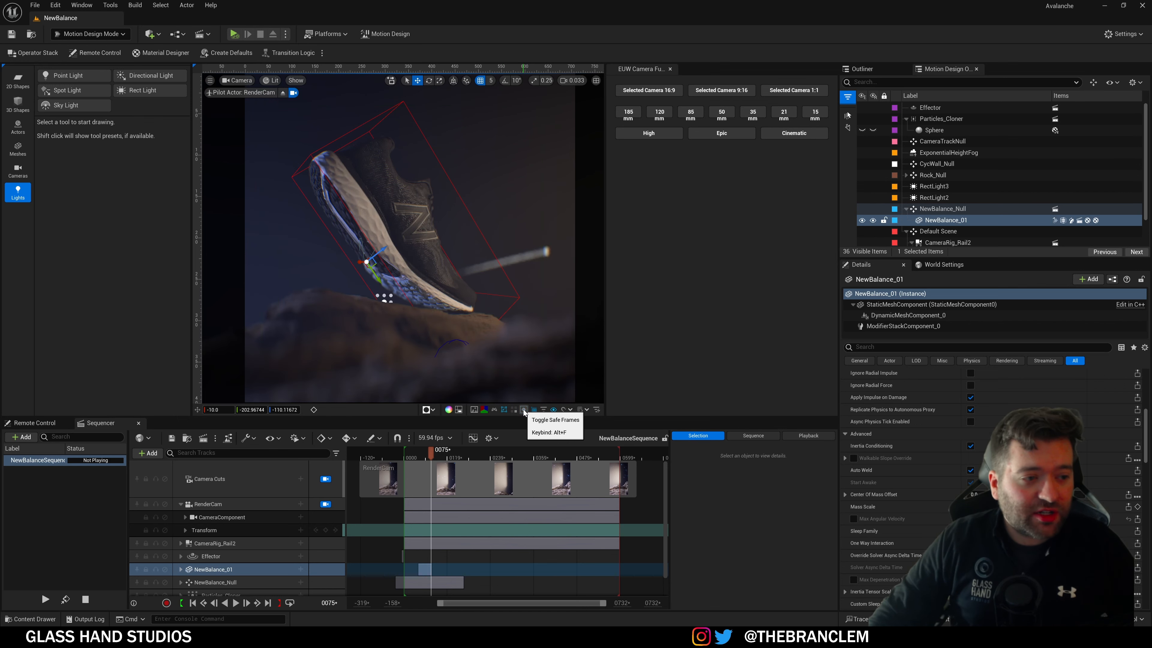
click(524, 410)
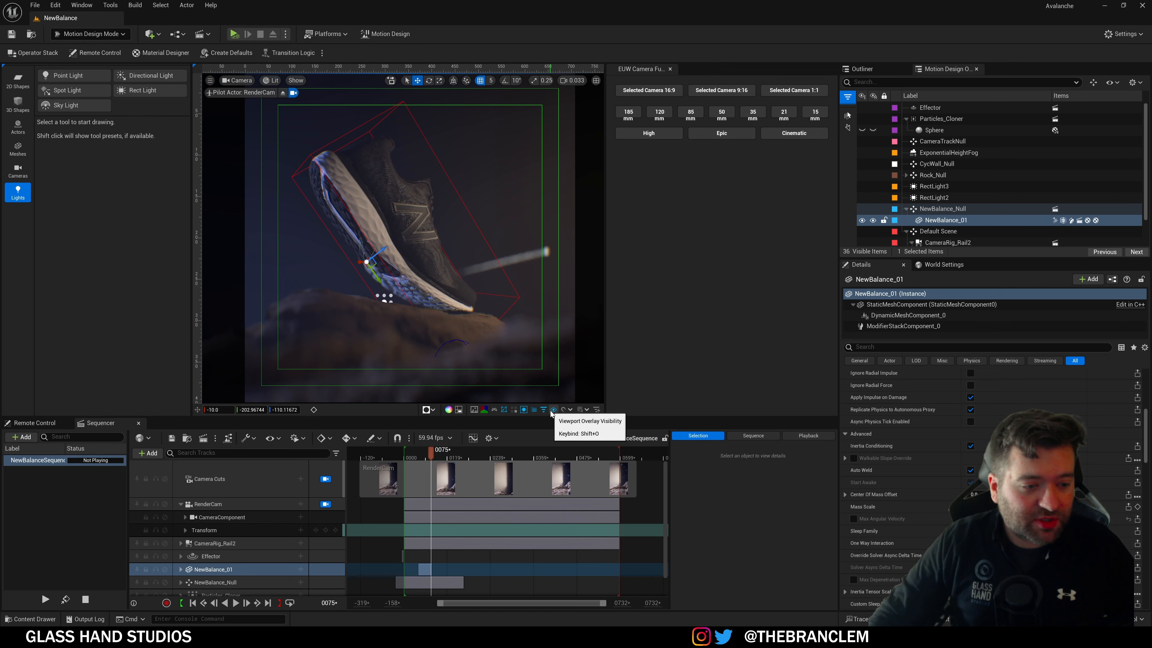
click(552, 410)
click(553, 411)
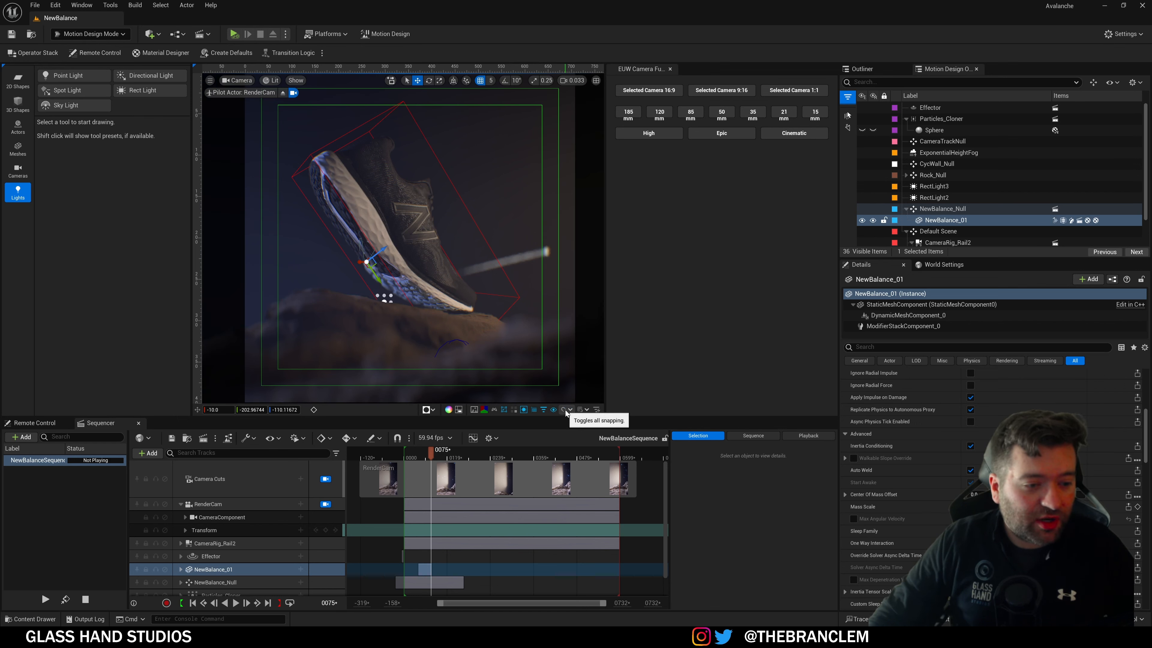
click(565, 410)
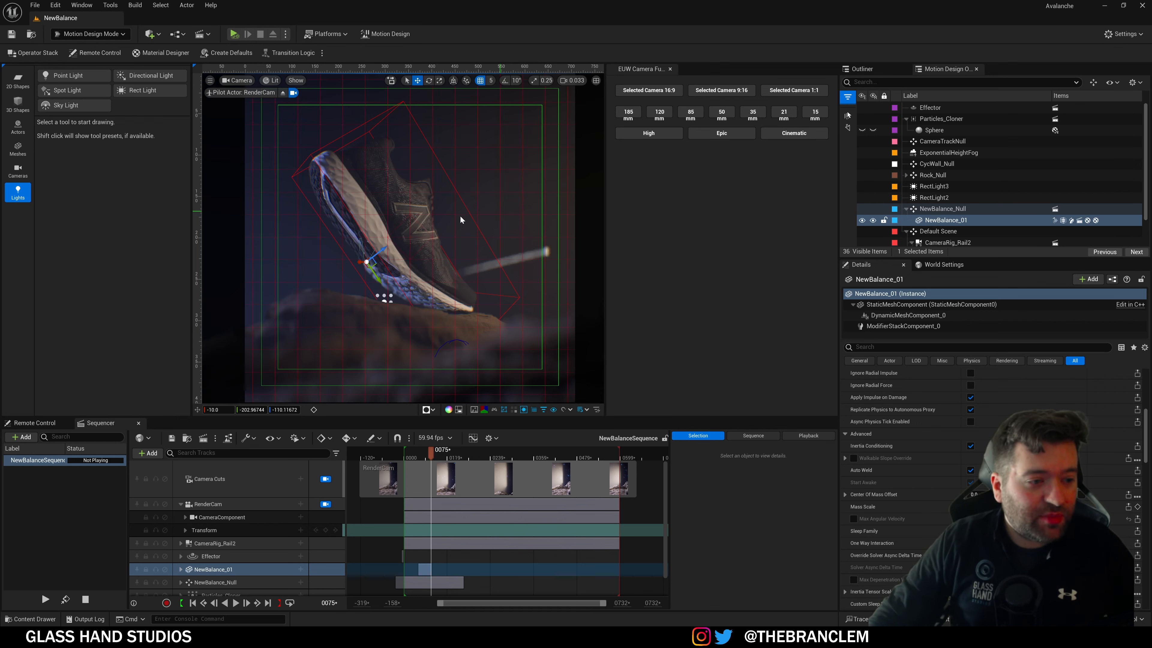
click(585, 411)
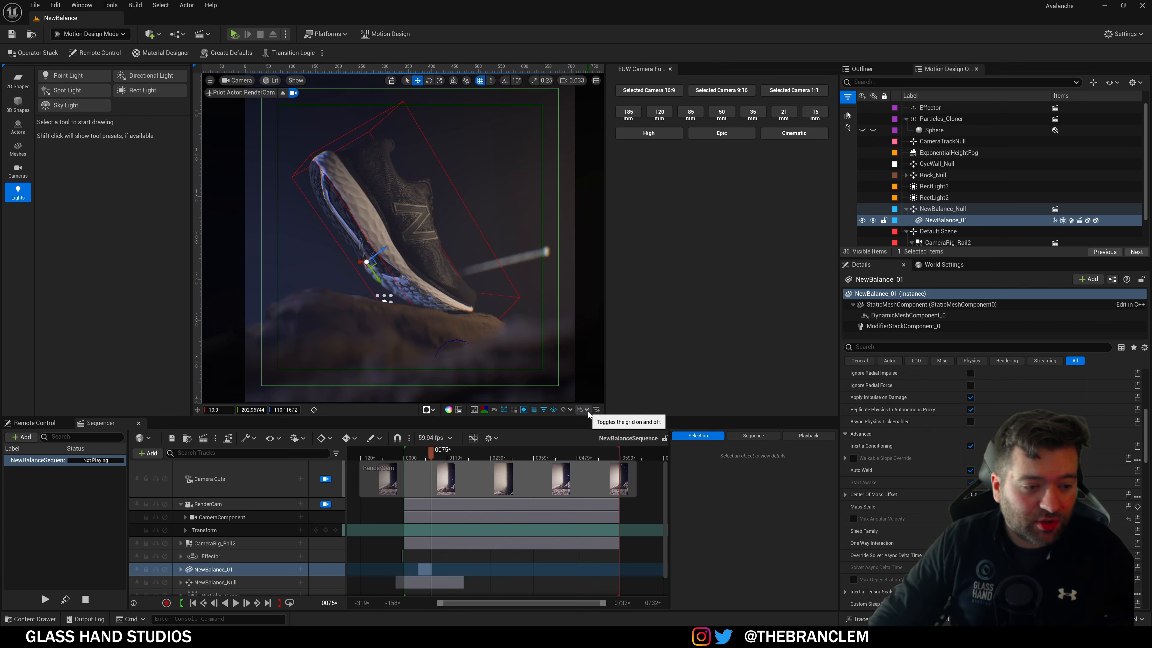
click(599, 410)
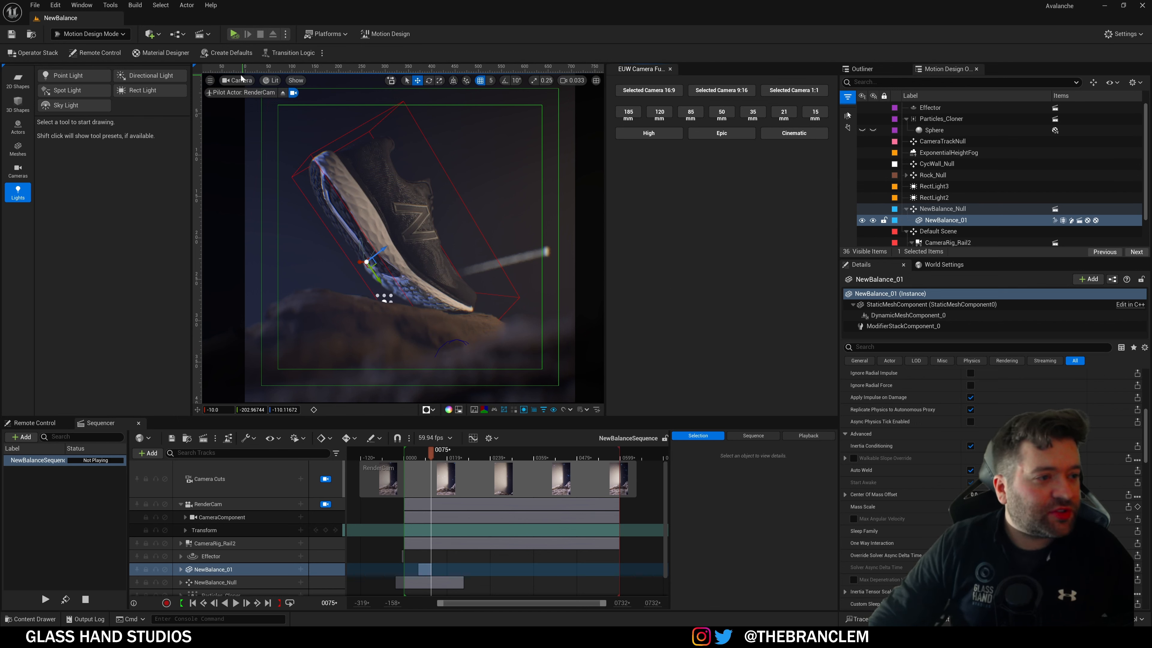
Step: Open Viewport 2 from Window > Viewports and dock it as a tab beside EUW Camera Functions
click(194, 66)
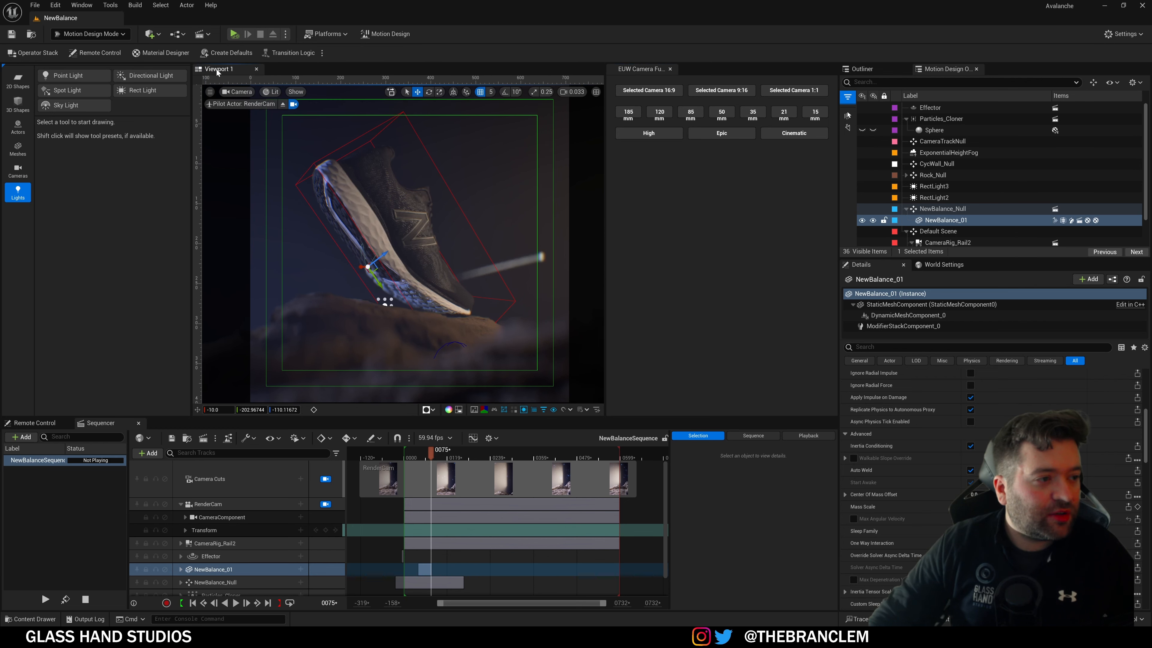
click(166, 6)
mouse_move(83, 6)
mouse_move(123, 161)
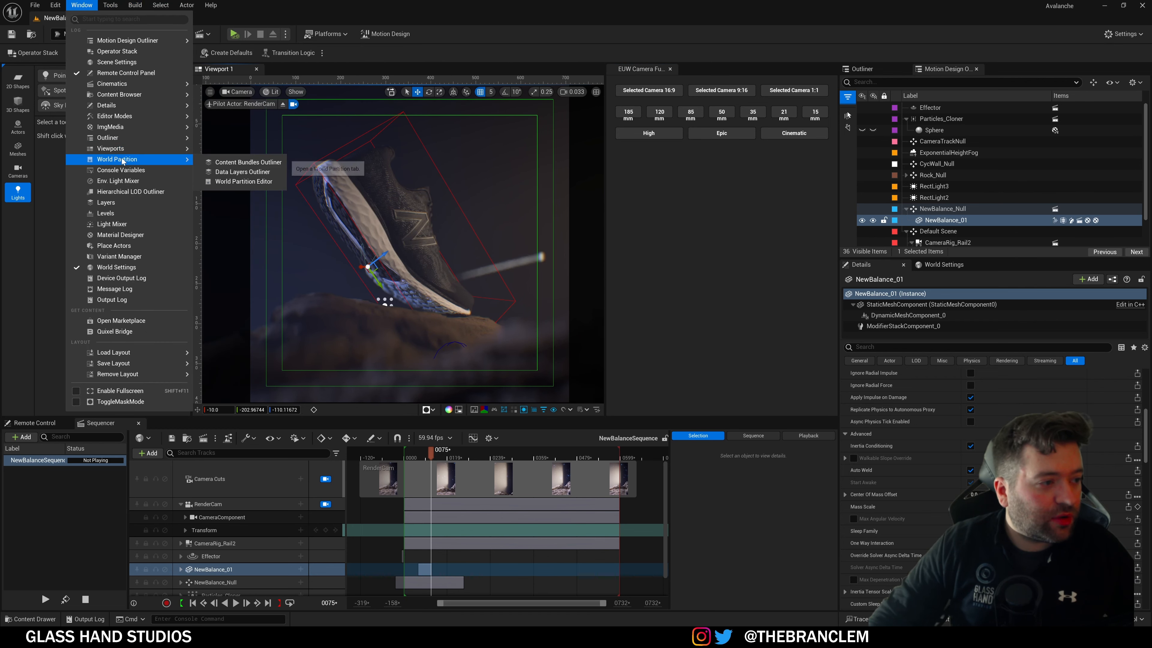
click(229, 162)
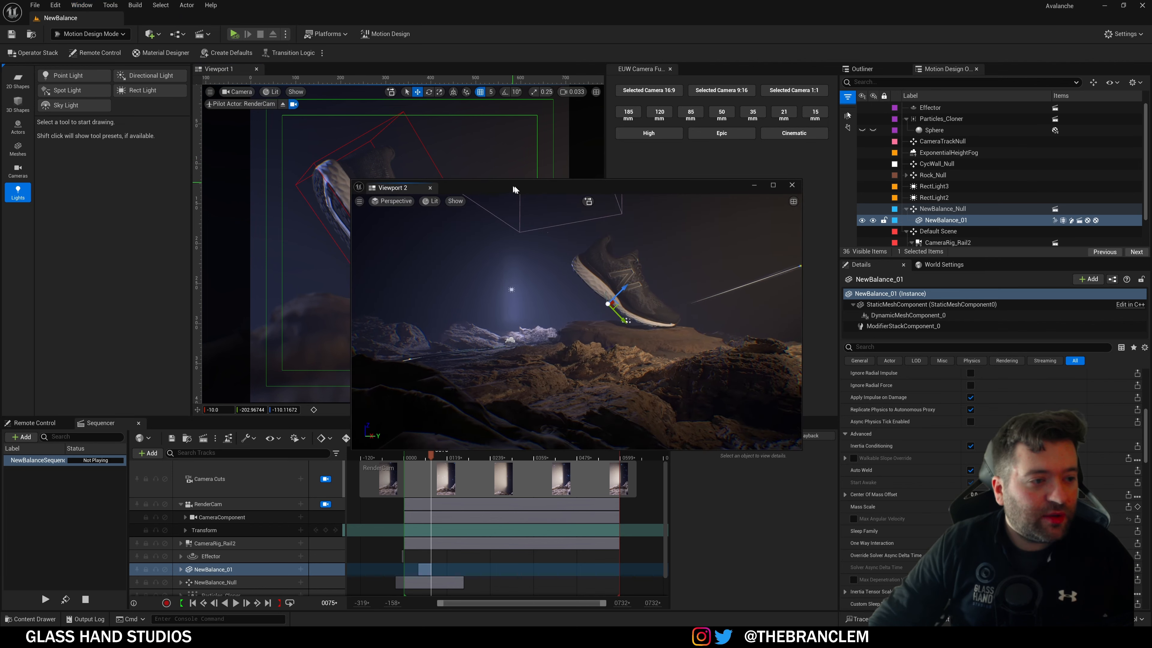
drag(514, 186, 698, 68)
right_drag(721, 285, 696, 296)
click(641, 68)
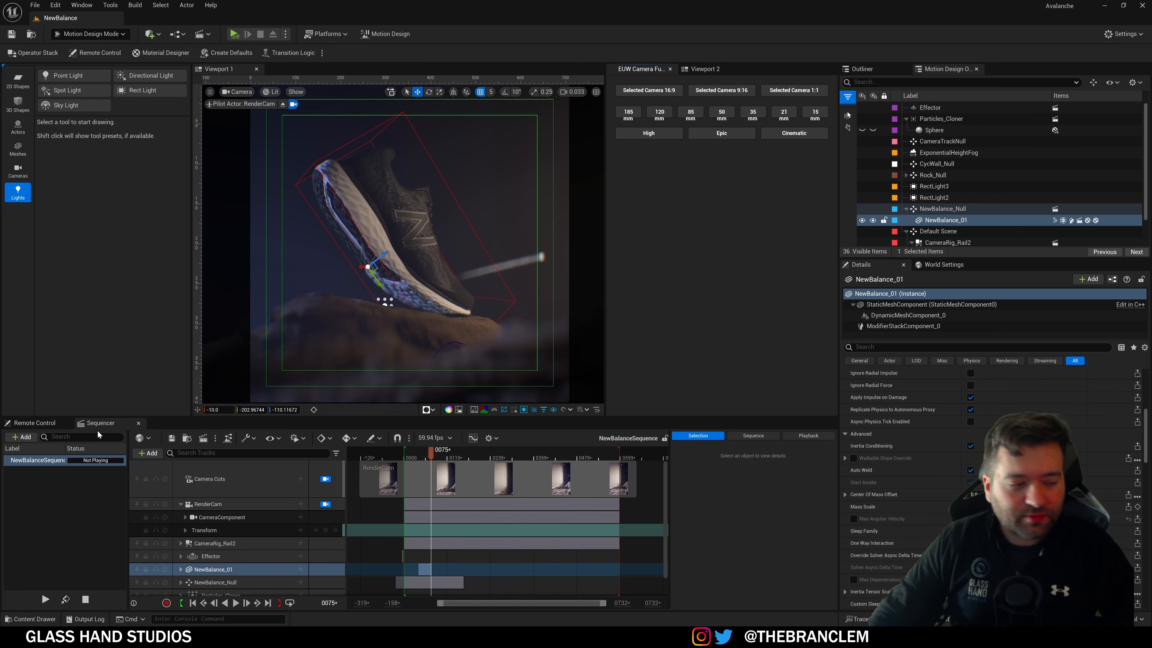
click(35, 422)
click(100, 423)
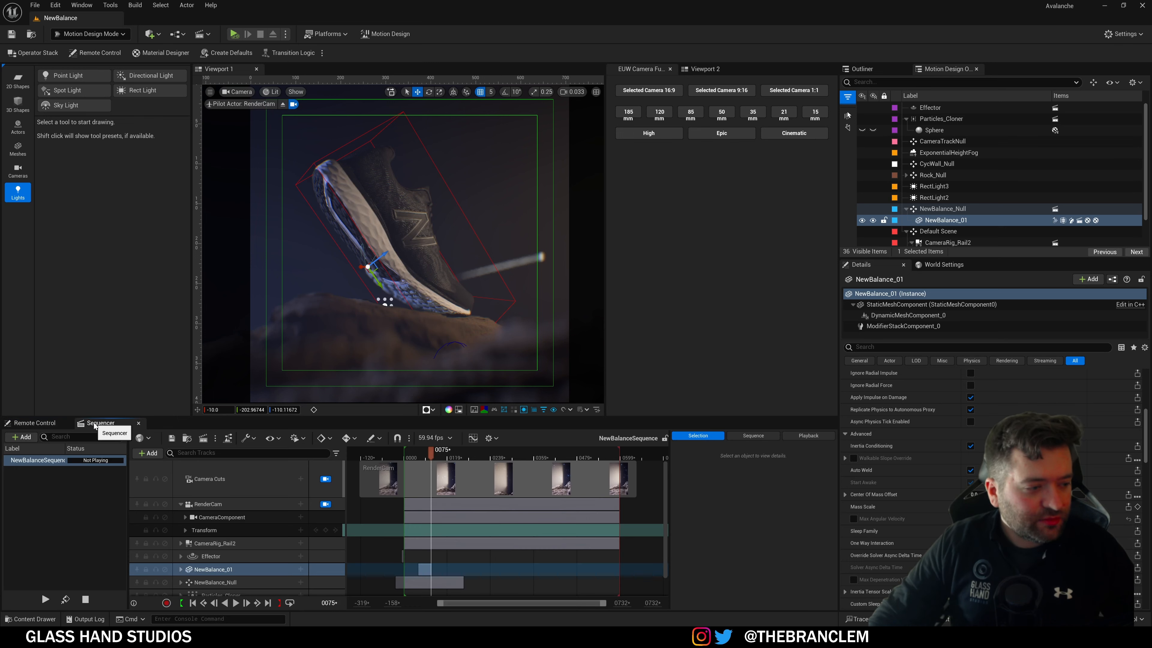
scroll(906, 488, up, 5)
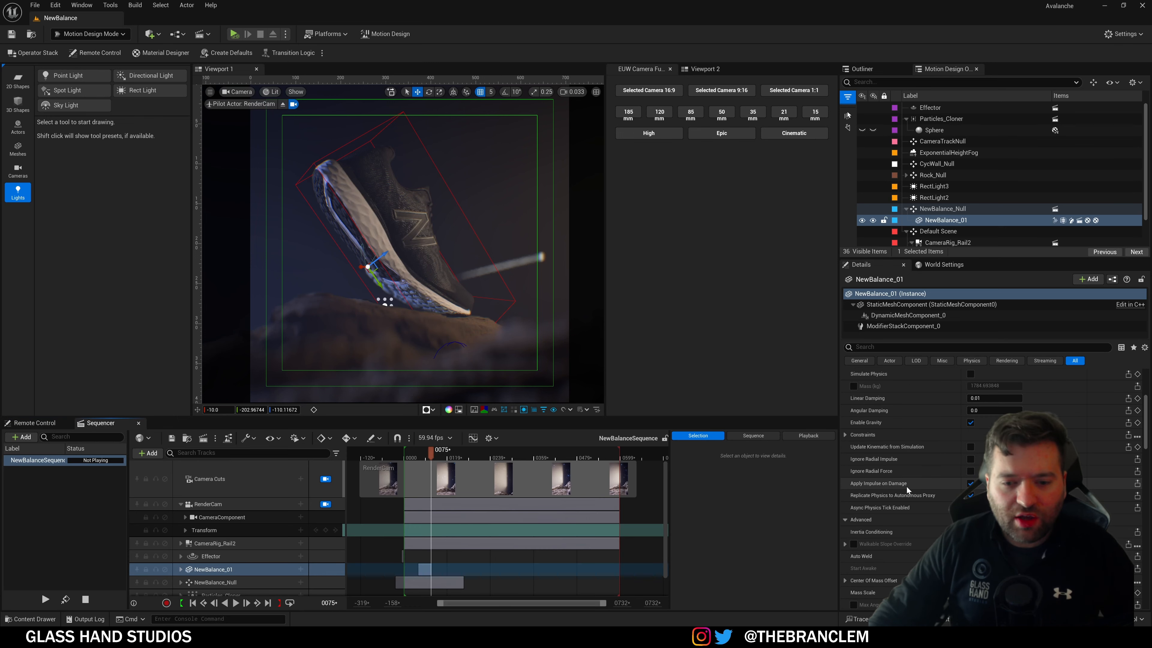
scroll(908, 484, up, 4)
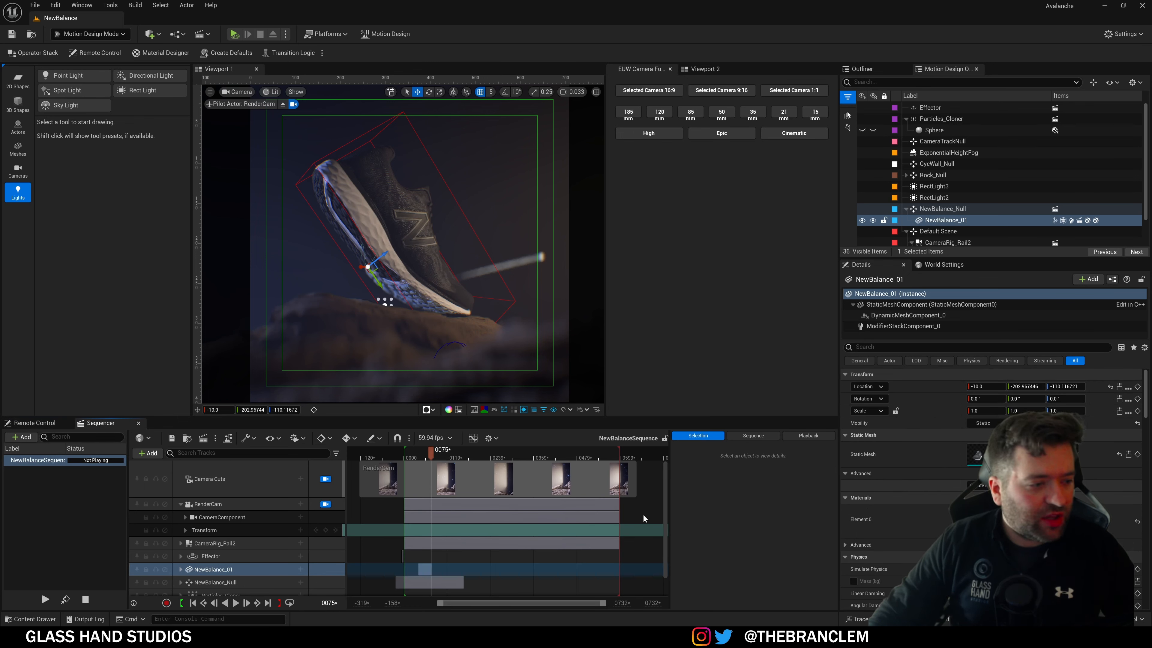
click(54, 506)
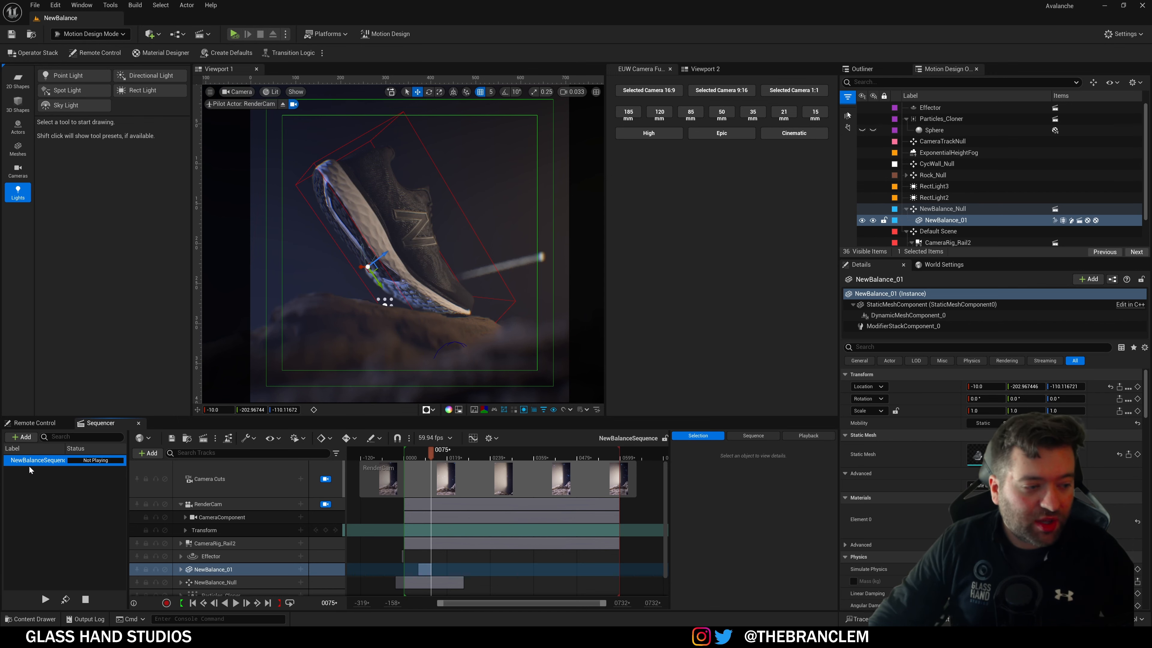
click(30, 617)
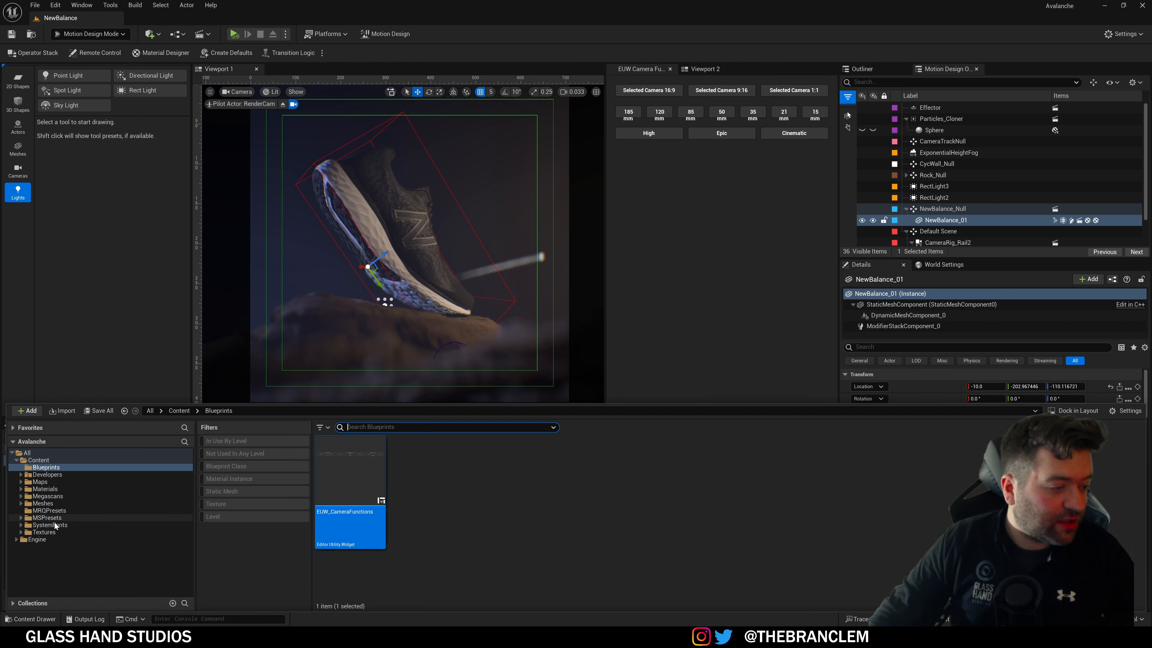
click(39, 460)
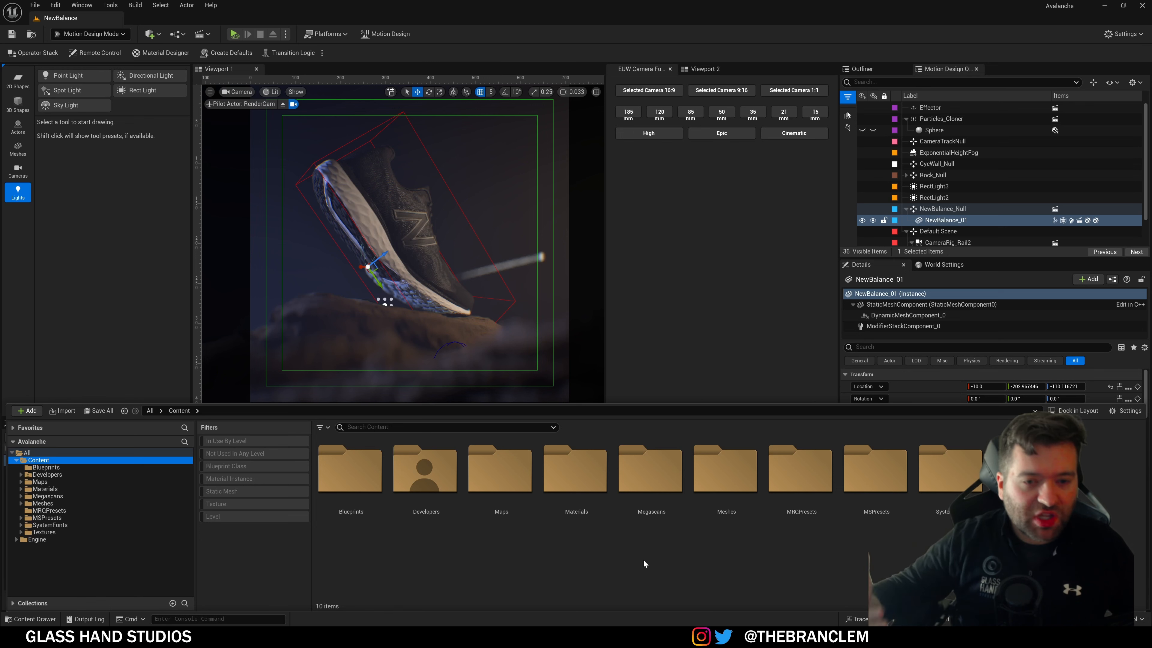
click(681, 371)
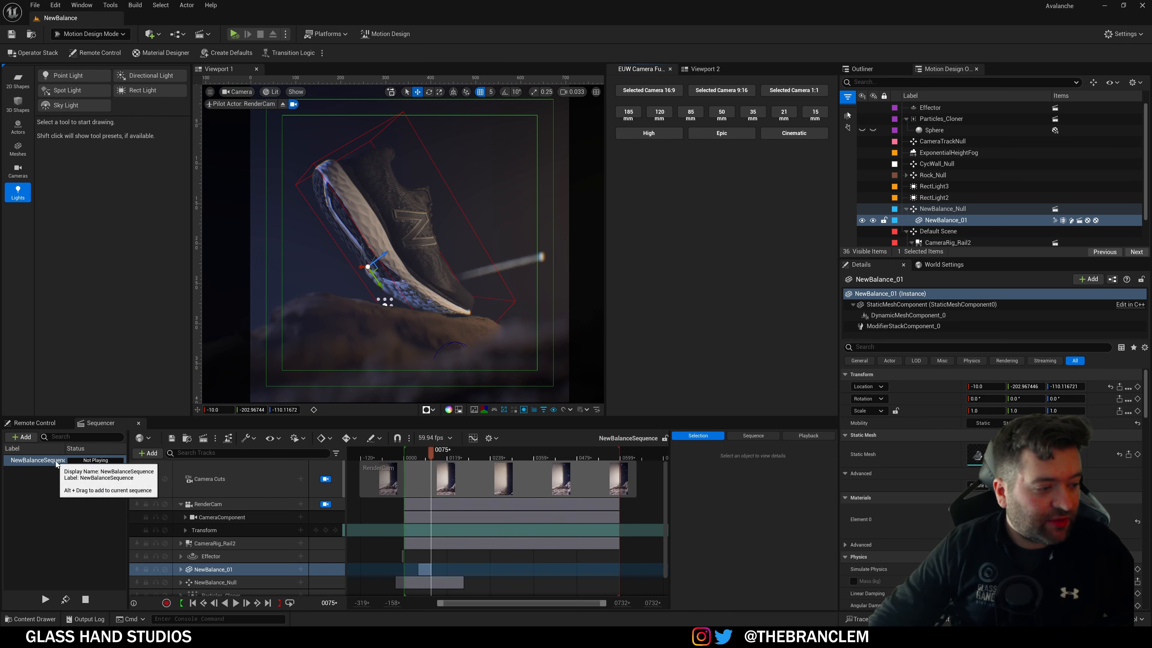
Step: Browse NewBalanceSequence's actions and Sequence settings, expanding the scheduled and advanced playback options
right_click(57, 463)
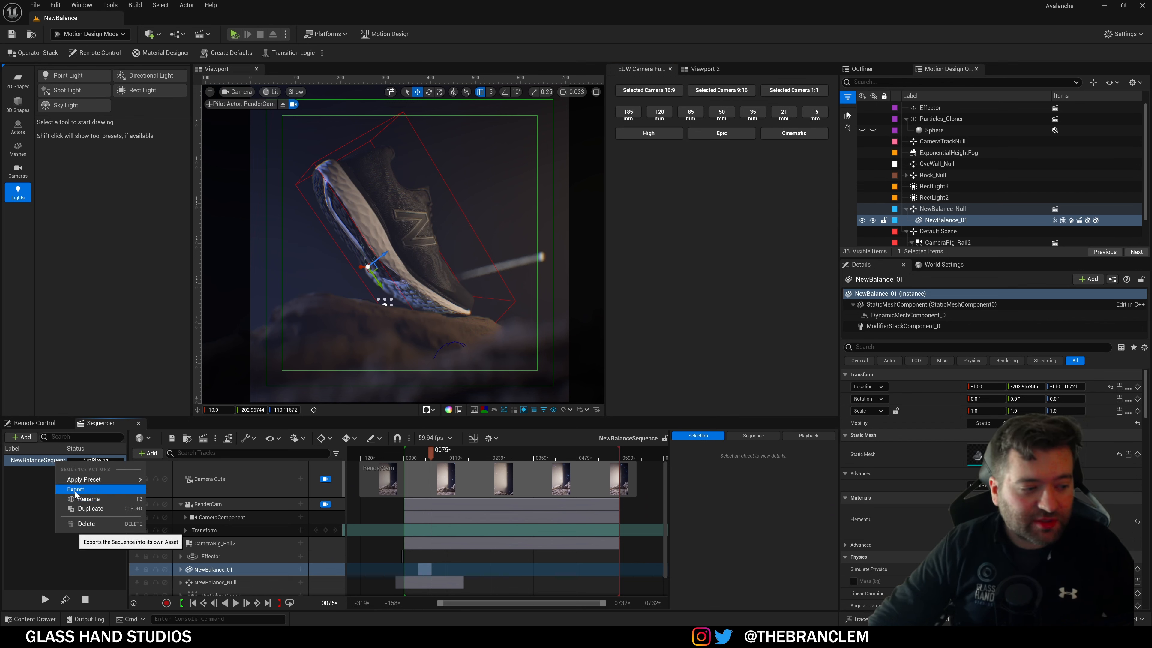
mouse_move(79, 483)
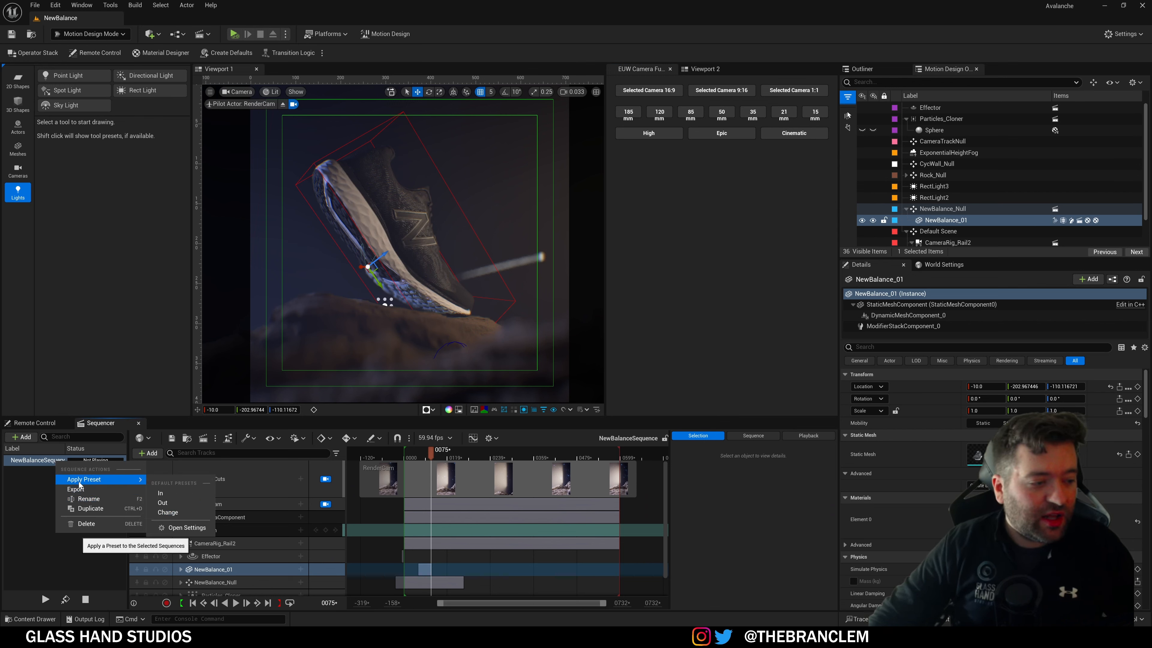
click(28, 518)
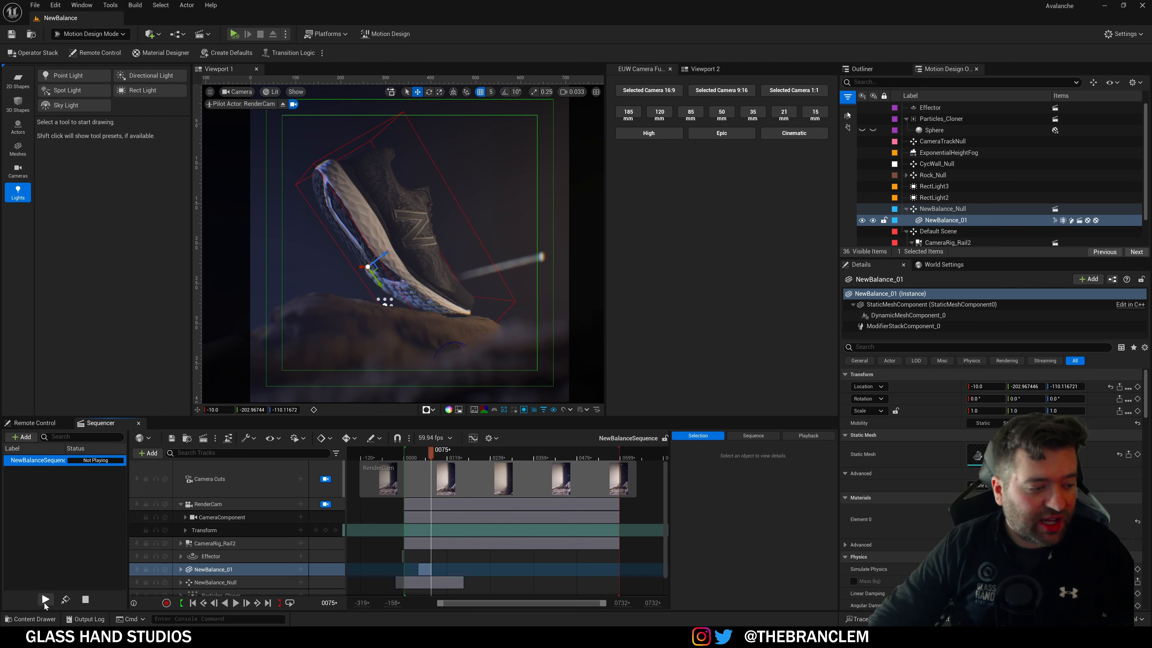
click(758, 437)
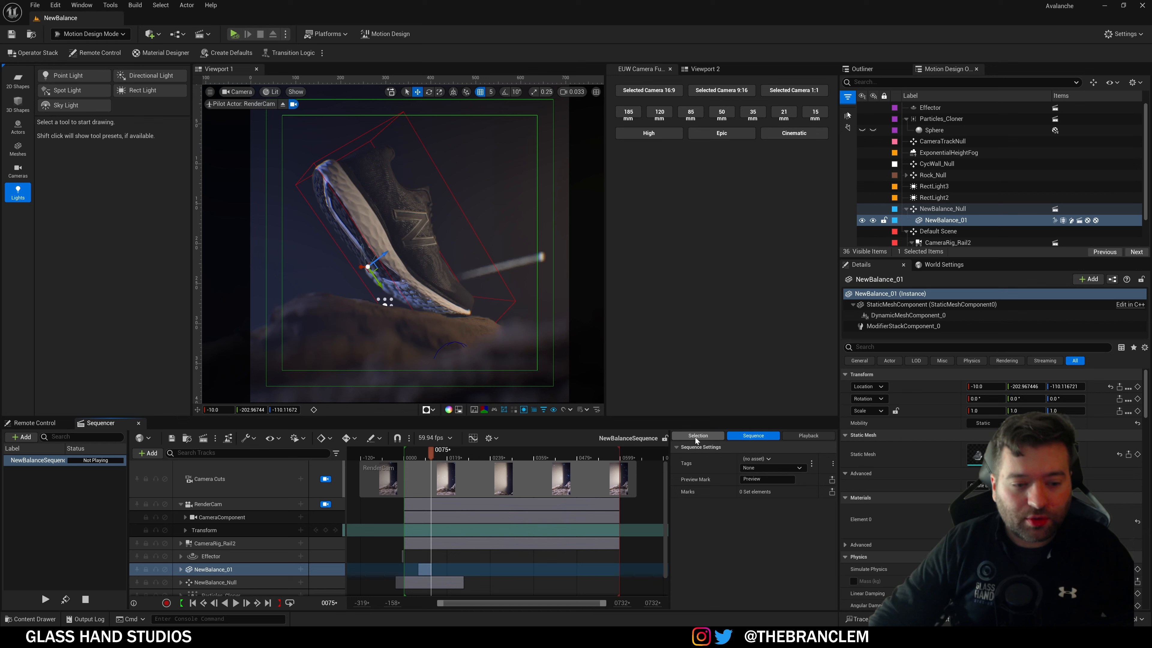
click(819, 439)
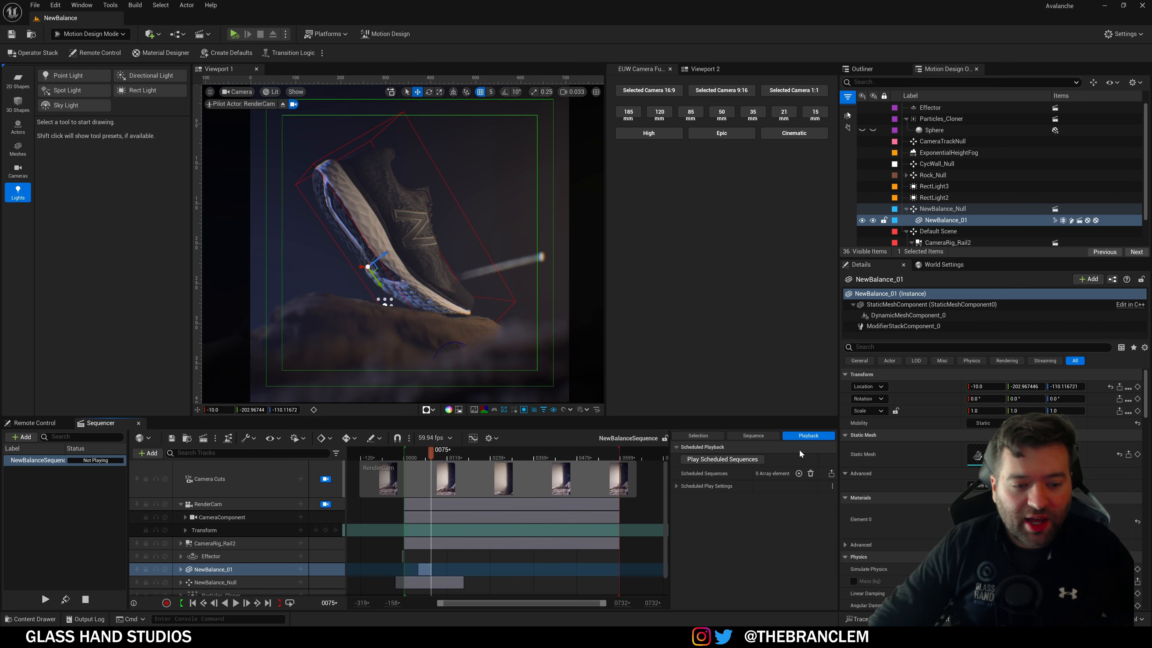
click(676, 487)
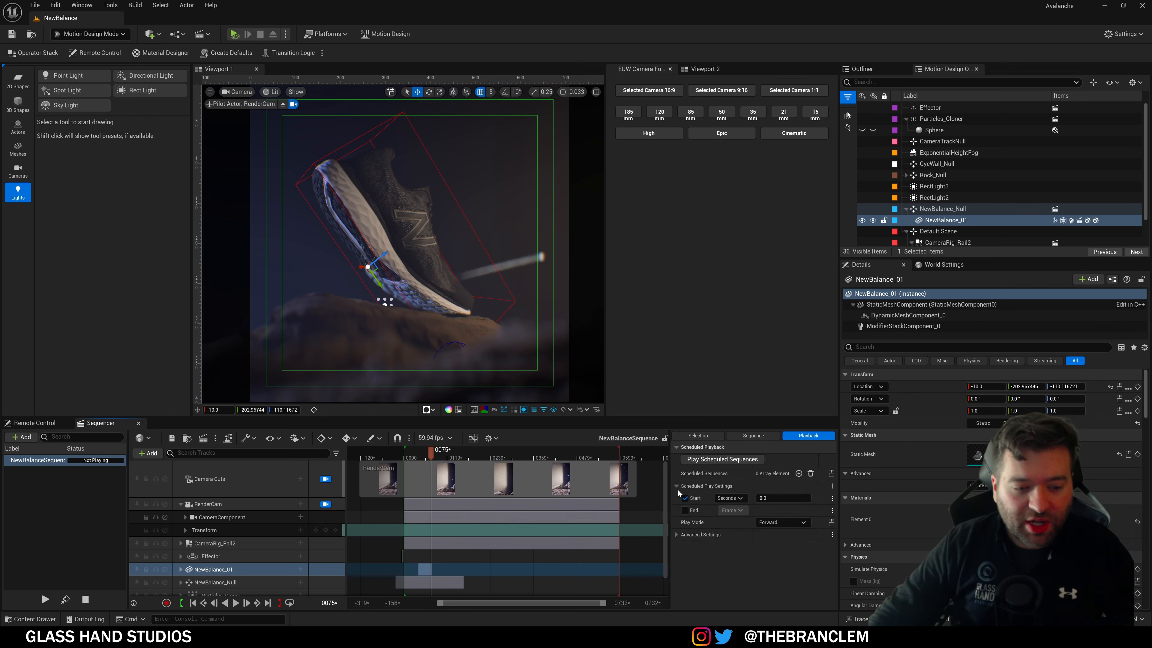
click(677, 536)
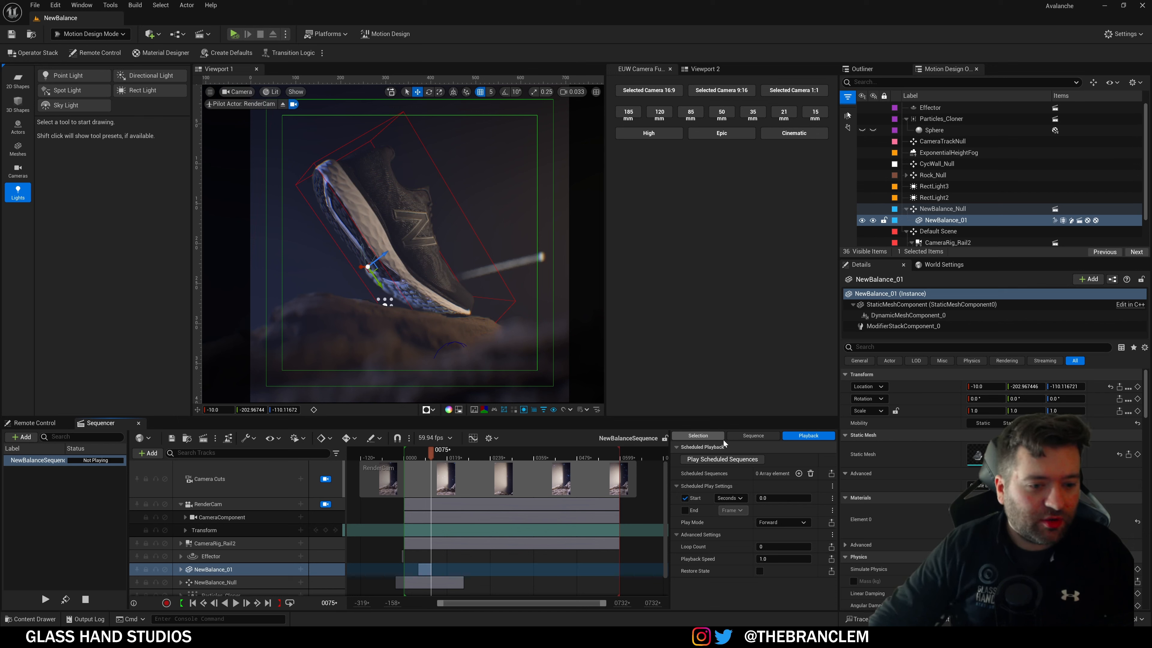
Step: Switch the Sequencer side panel to Selection and select the RenderCam track
click(739, 437)
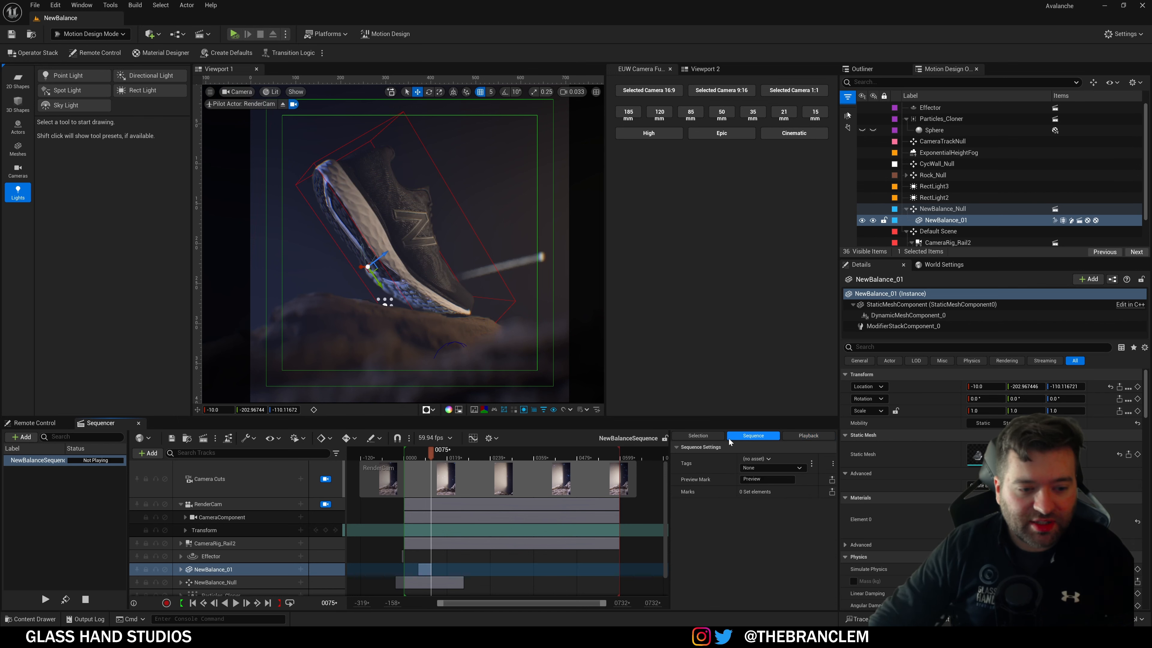
click(695, 436)
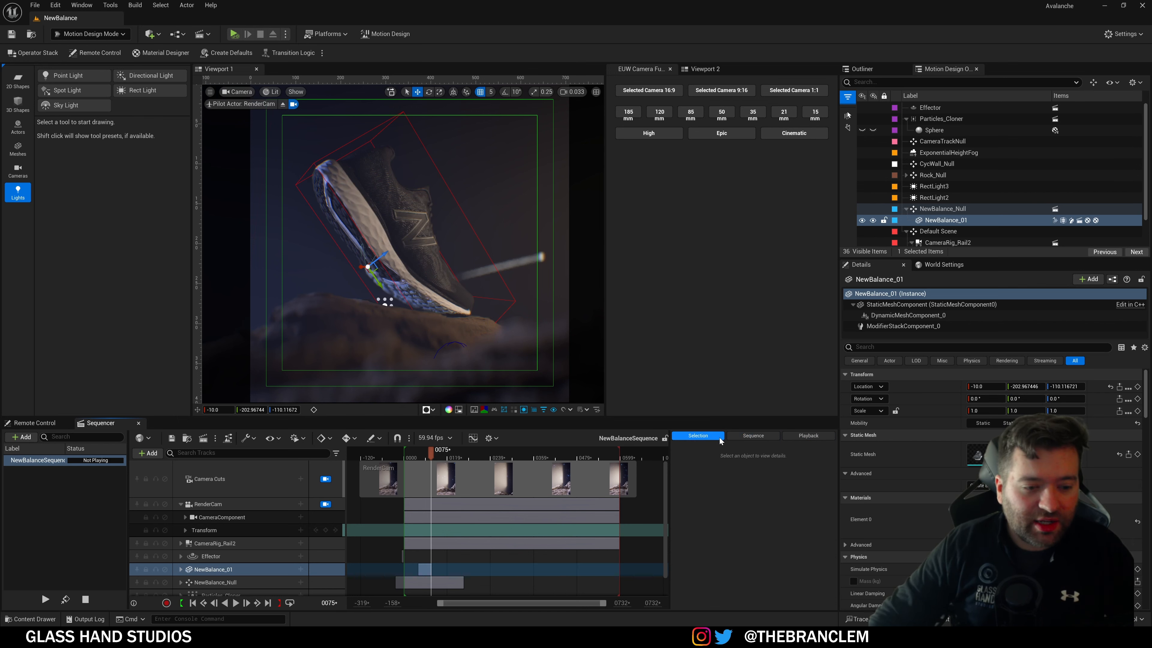
click(236, 504)
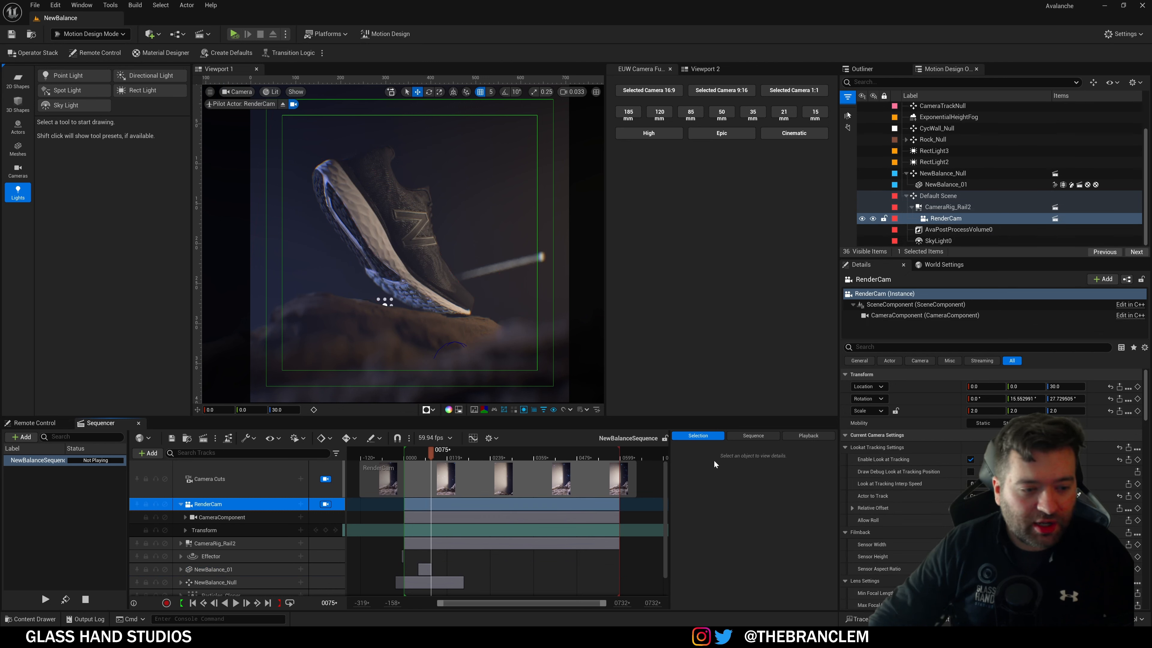
Step: Inspect RenderCam's CameraComponent, select it in the Outliner, clear the selection, then open Operator Stack
click(201, 517)
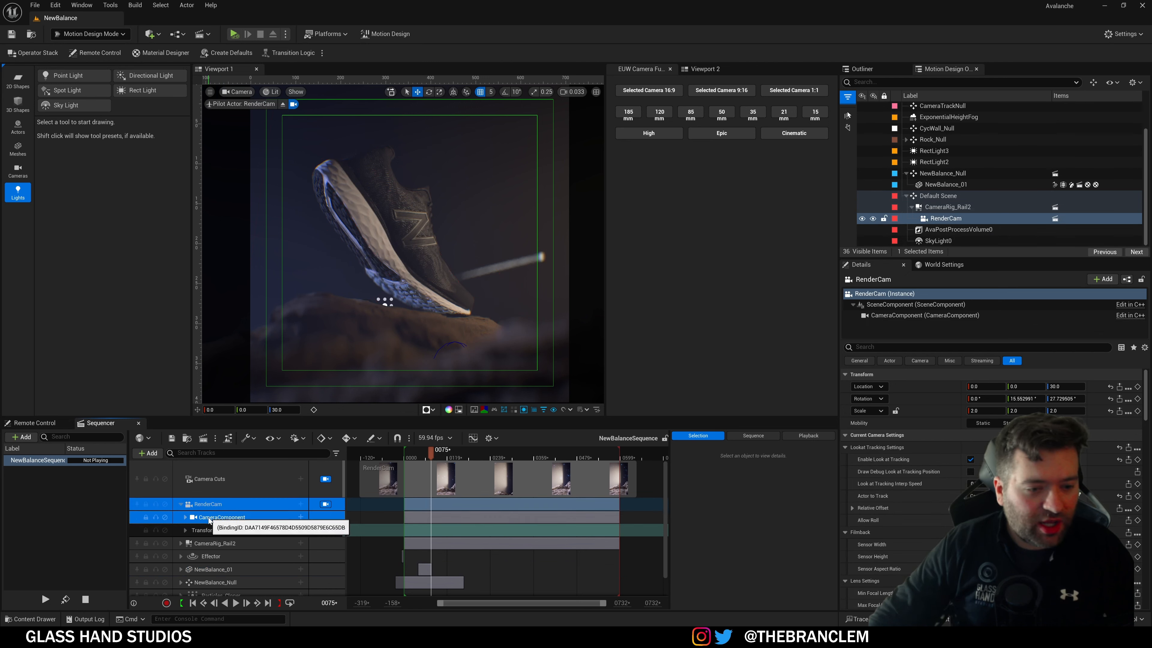
click(937, 220)
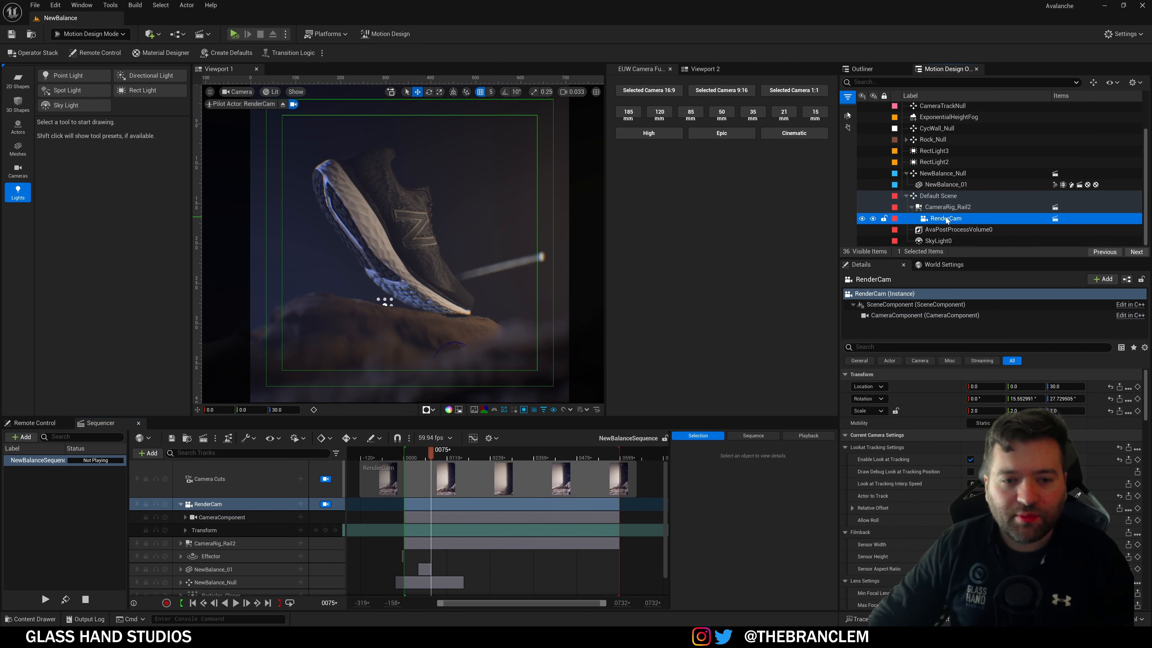
key(Escape)
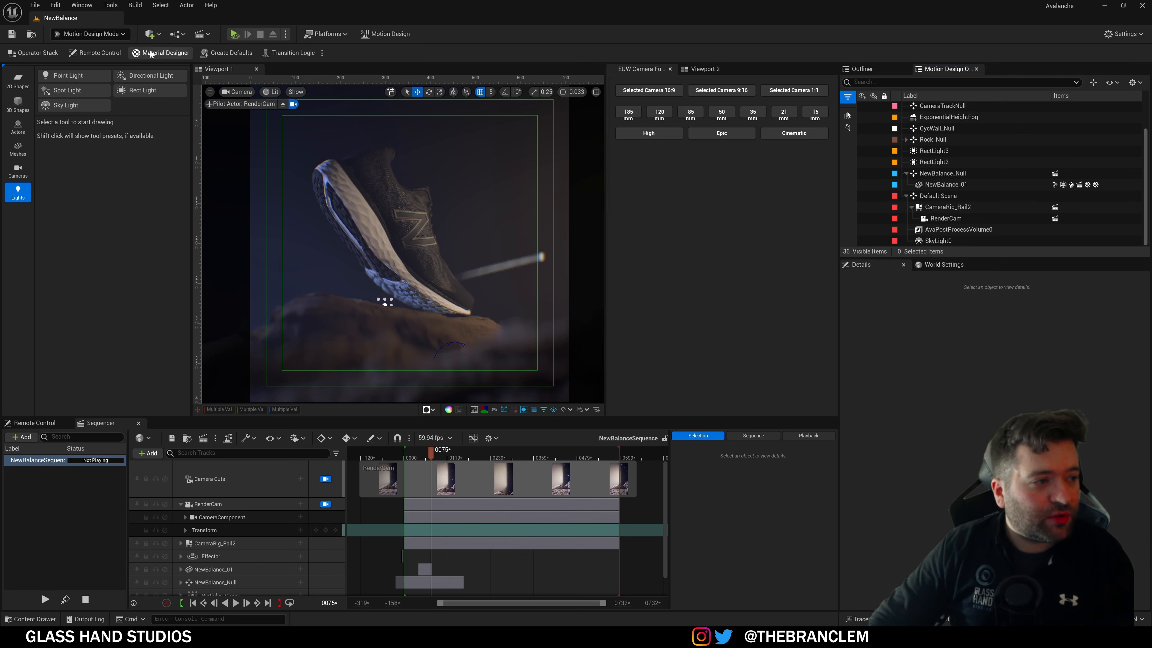
click(36, 55)
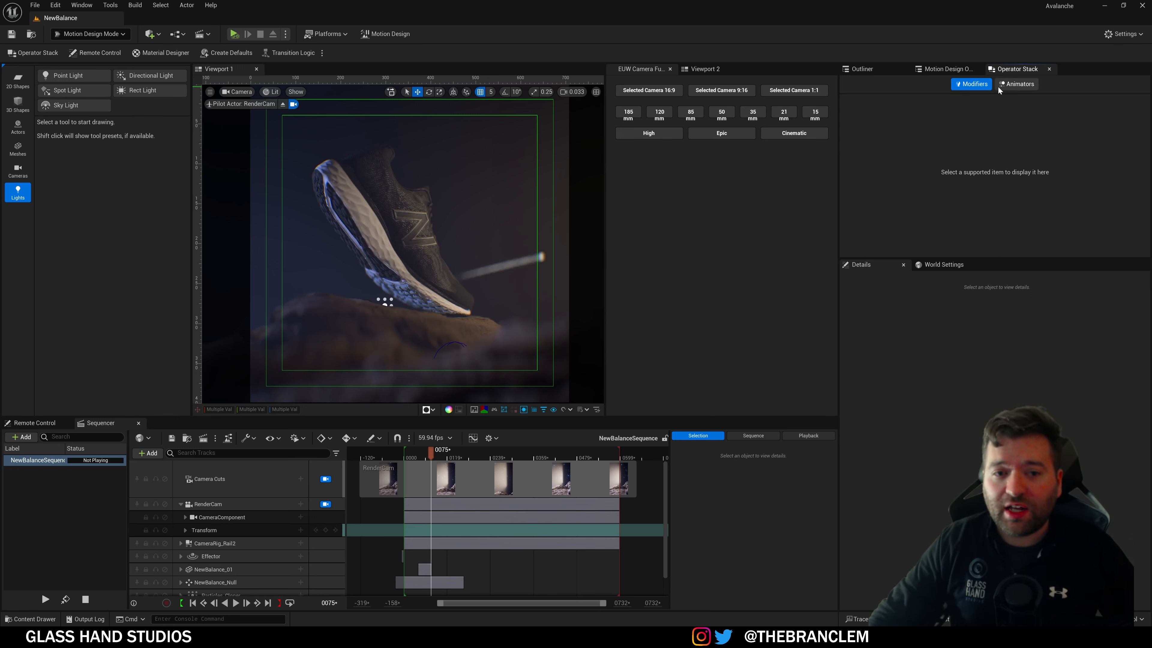
Step: Select NewBalance_01 and collapse DynamicMeshConverter and Subdivide to reveal Bend at -16.585421
click(943, 69)
click(957, 184)
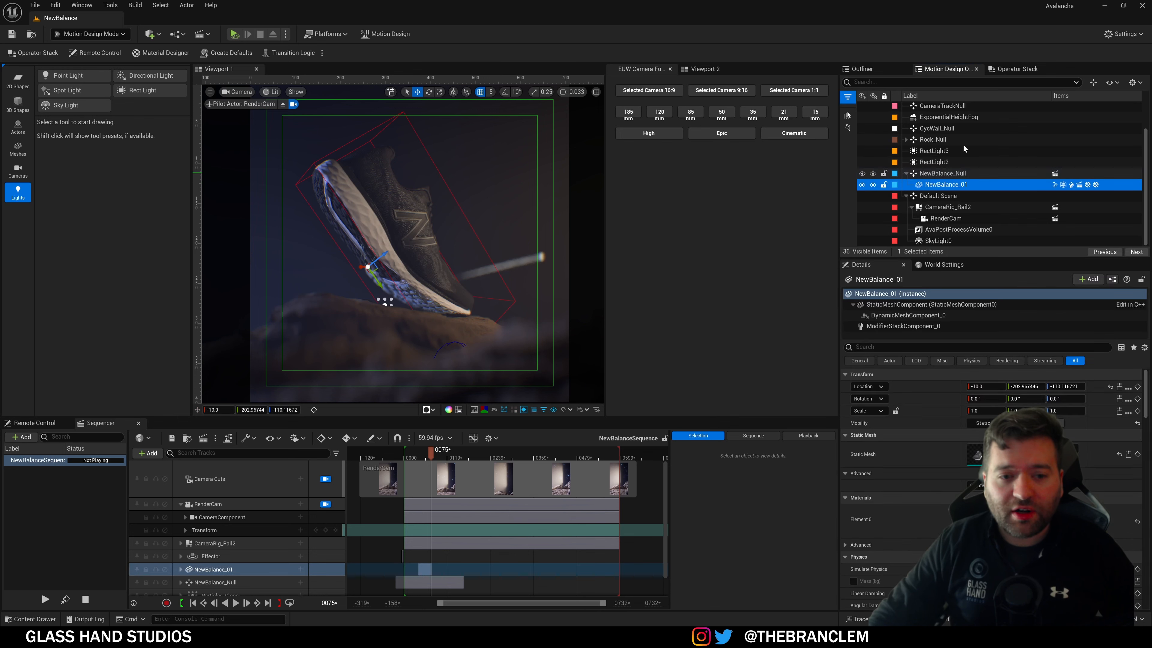
click(1017, 69)
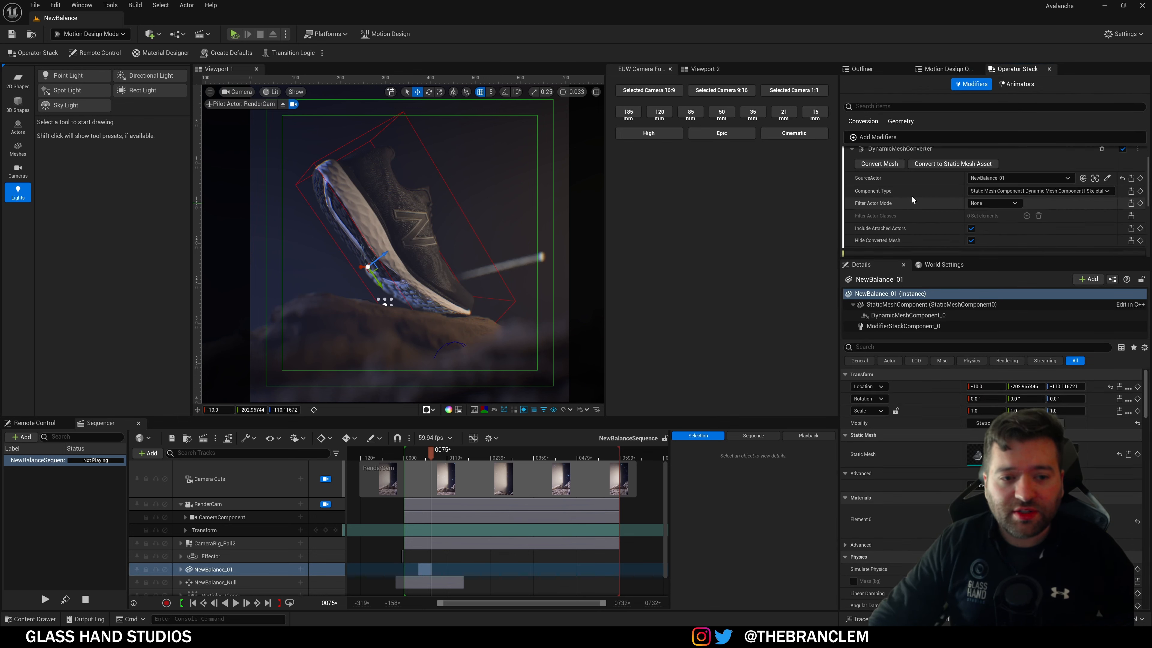
scroll(917, 199, up, 1)
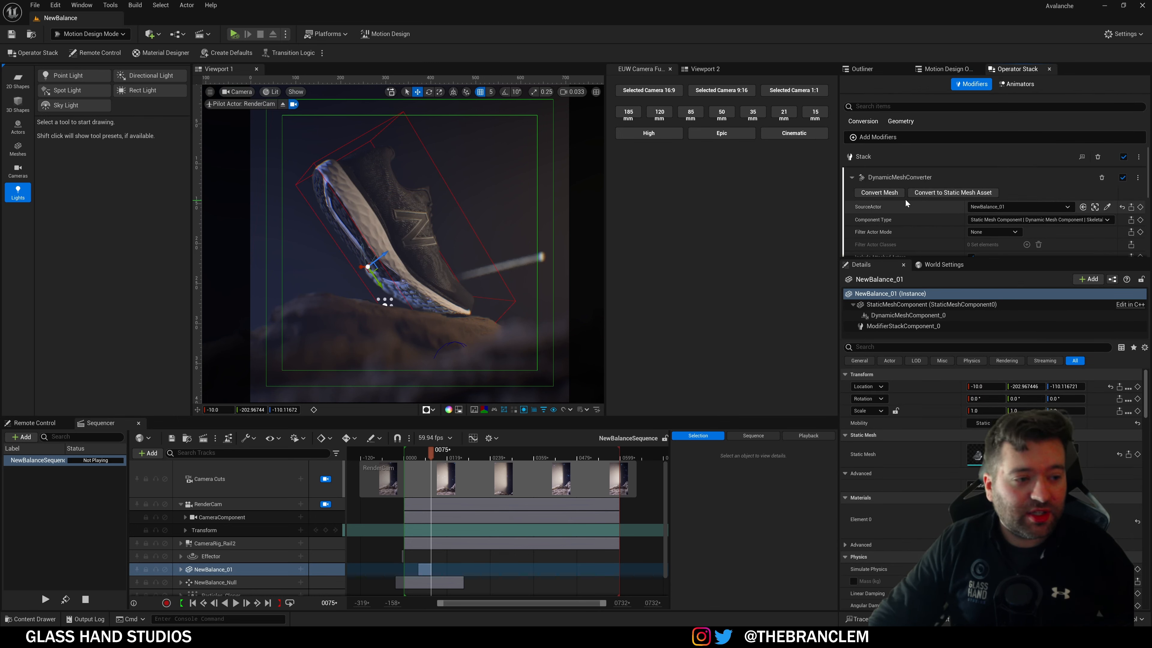
click(852, 178)
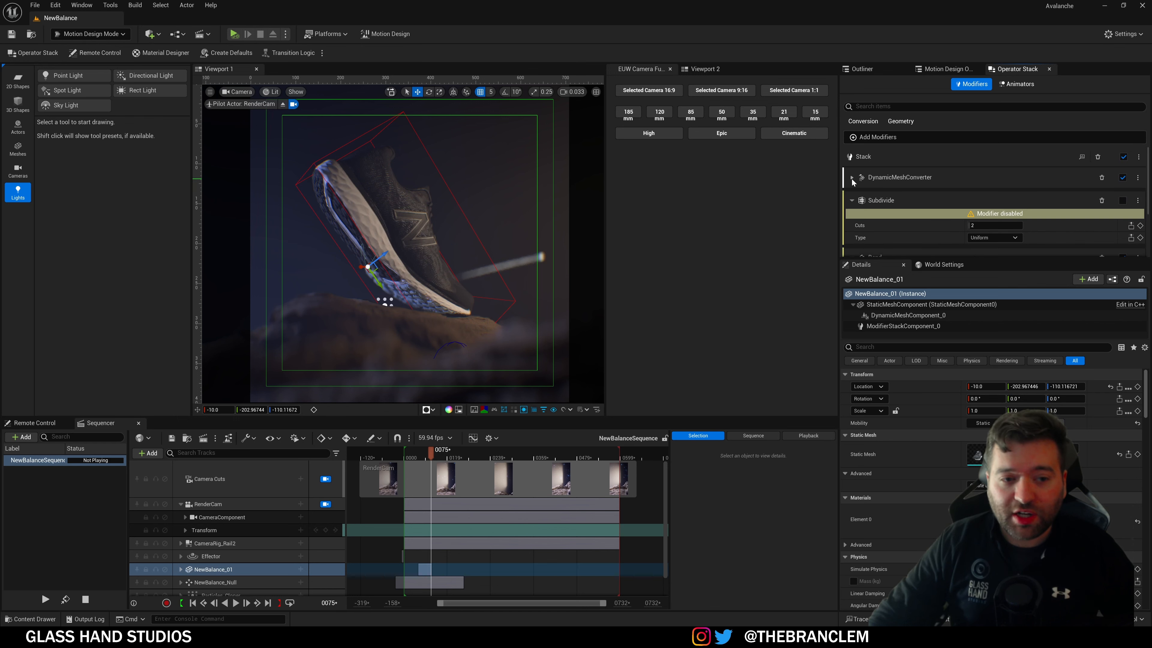
click(852, 201)
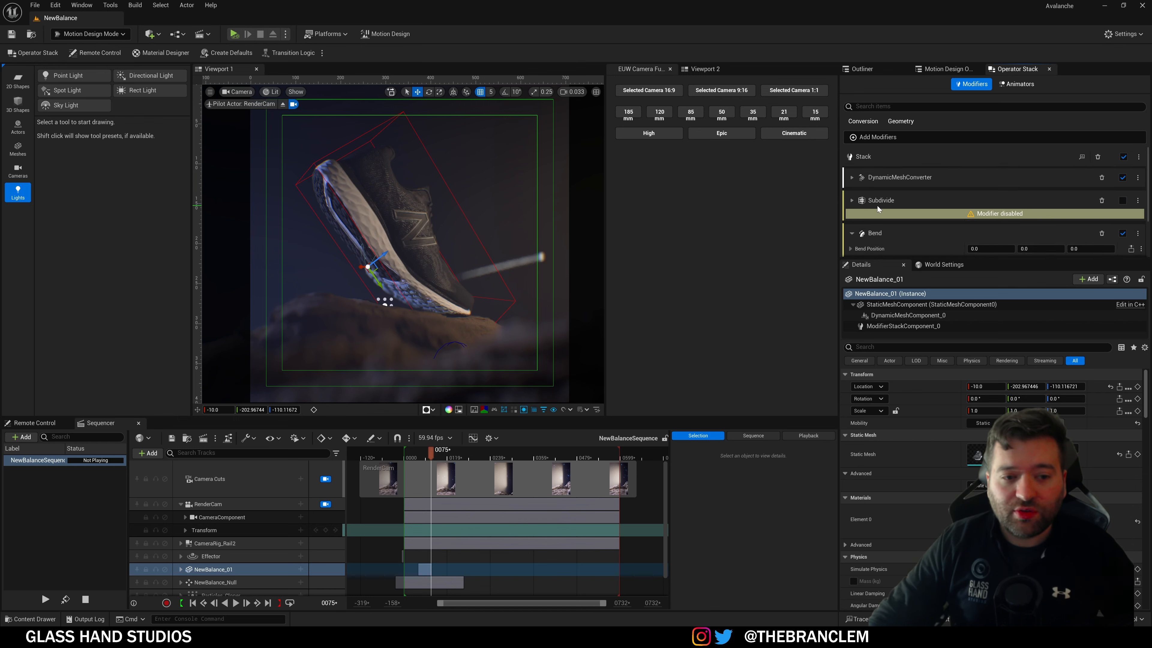
scroll(878, 205, down, 4)
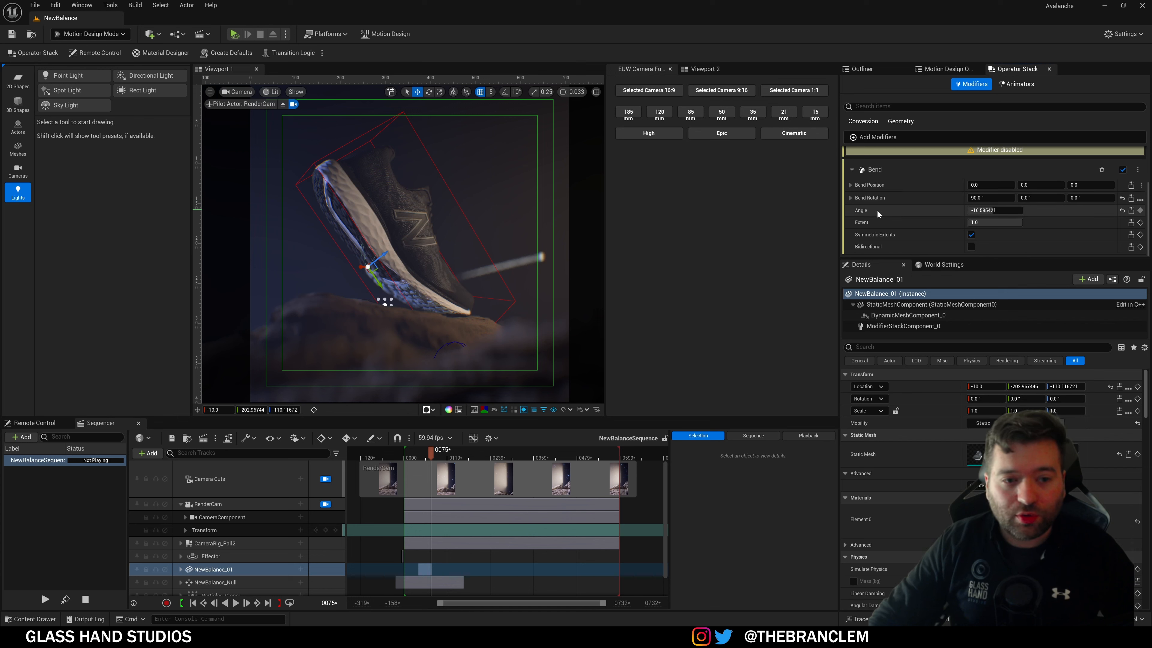
Step: Scrub the playhead from 0068 to 0083 and expand Subdivide to watch the shoe bend
click(428, 456)
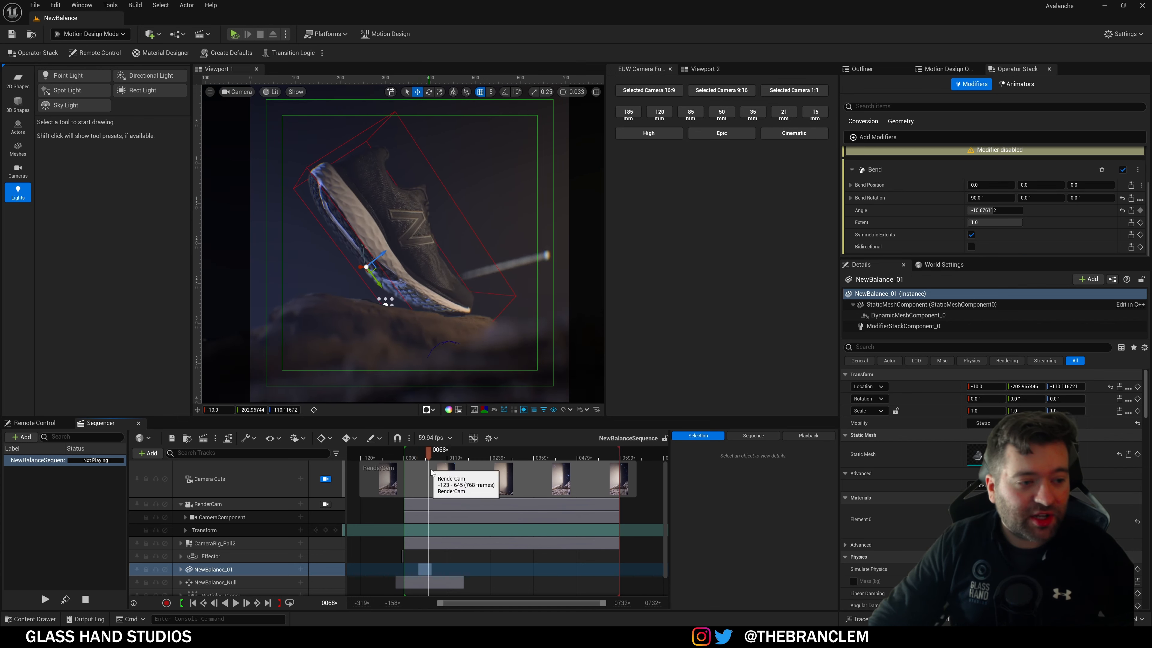
drag(431, 471, 436, 472)
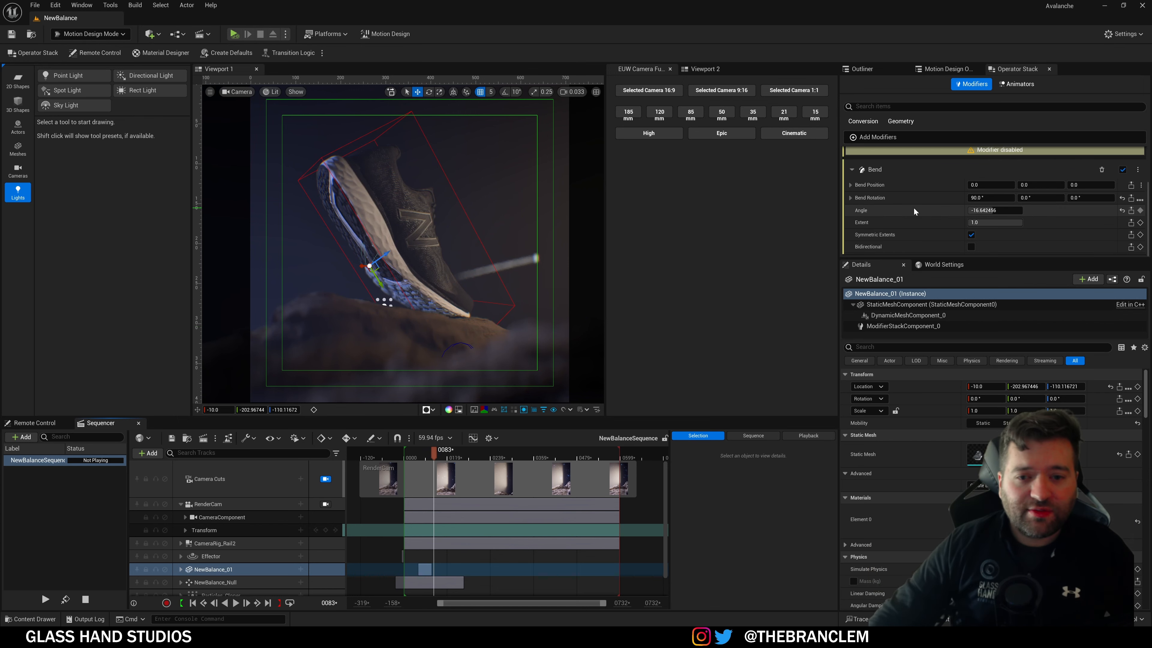
scroll(913, 210, up, 3)
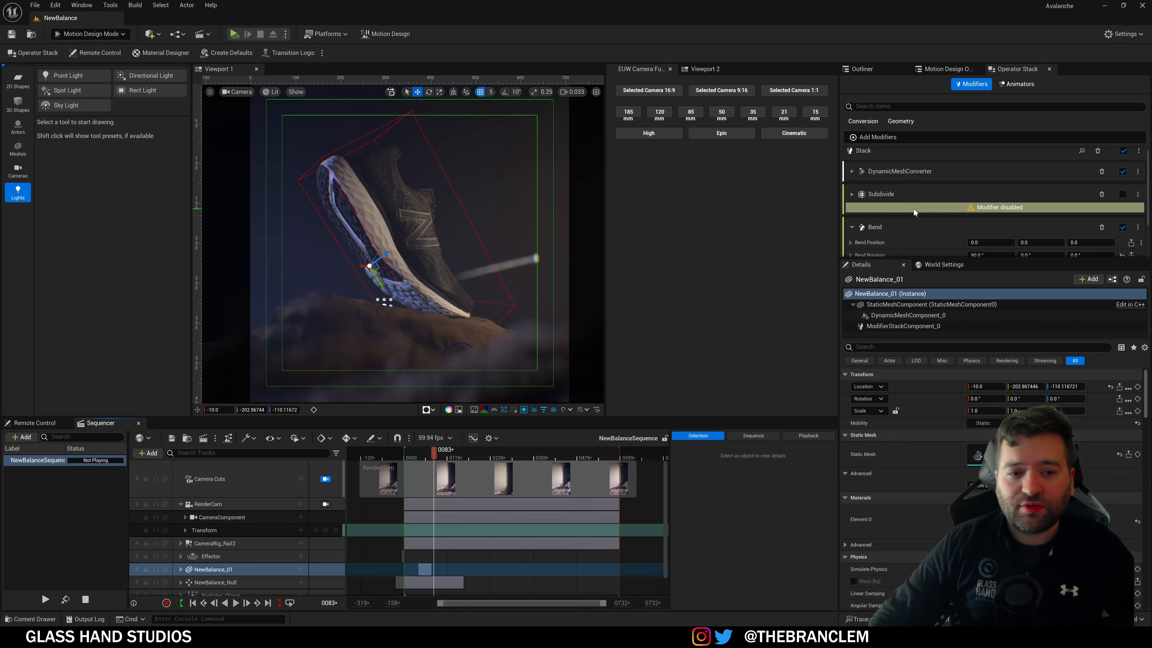
click(852, 194)
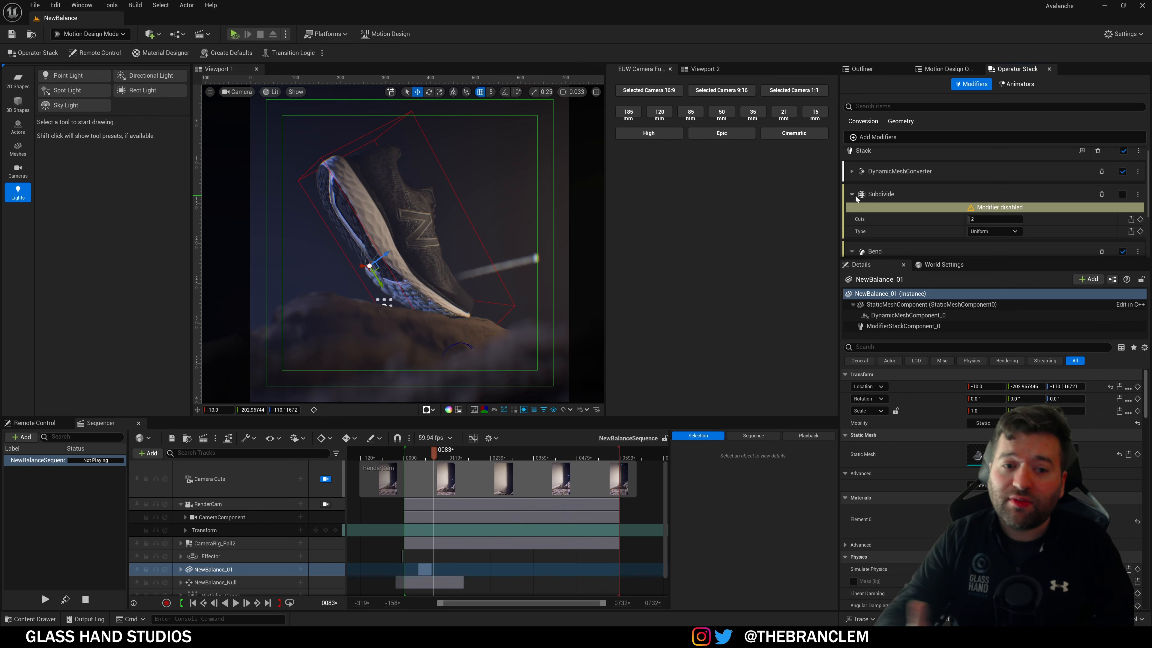
Step: Review the shoe's modifier stack, then return to the Motion Design Outliner
scroll(894, 218, down, 2)
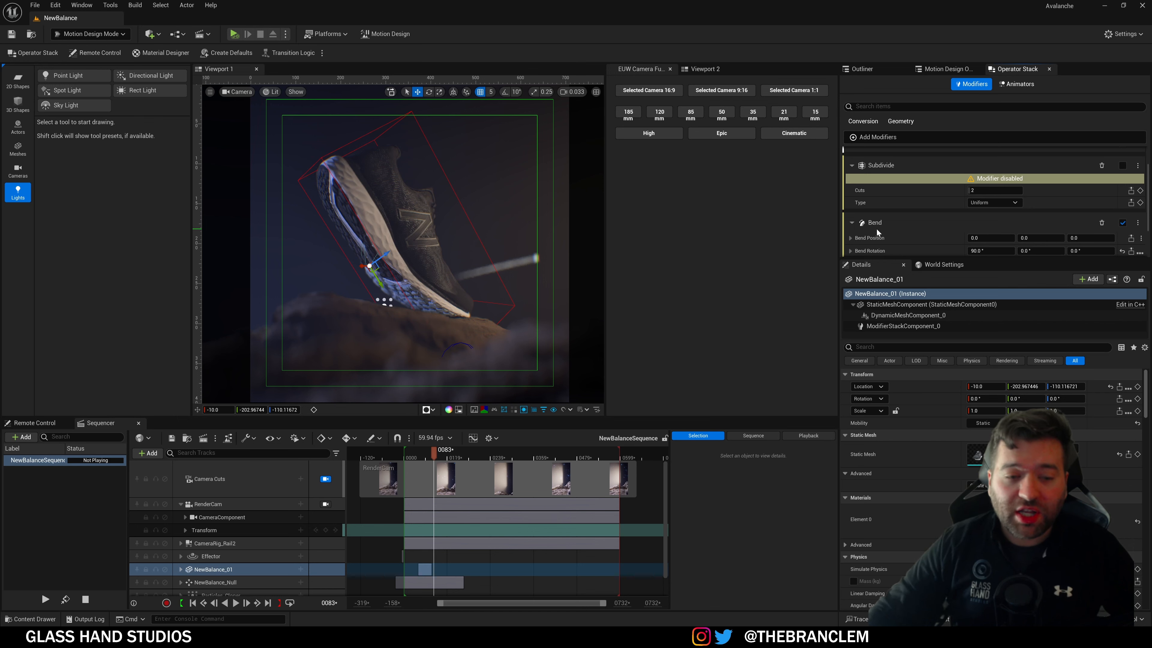
scroll(877, 228, up, 2)
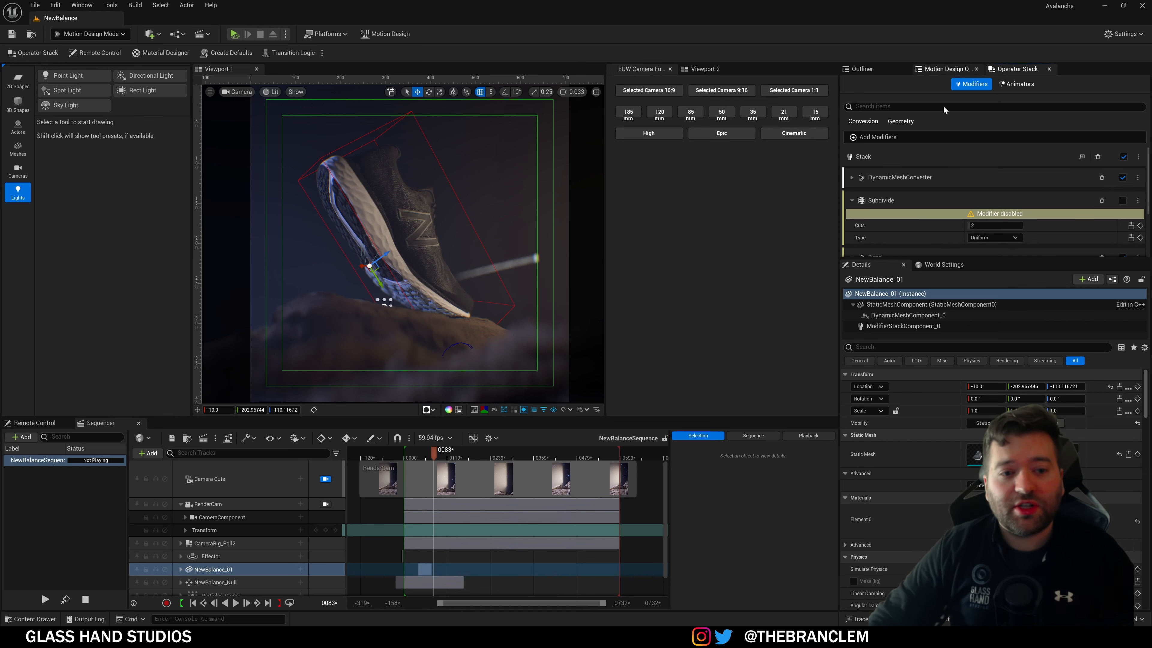
scroll(881, 211, down, 4)
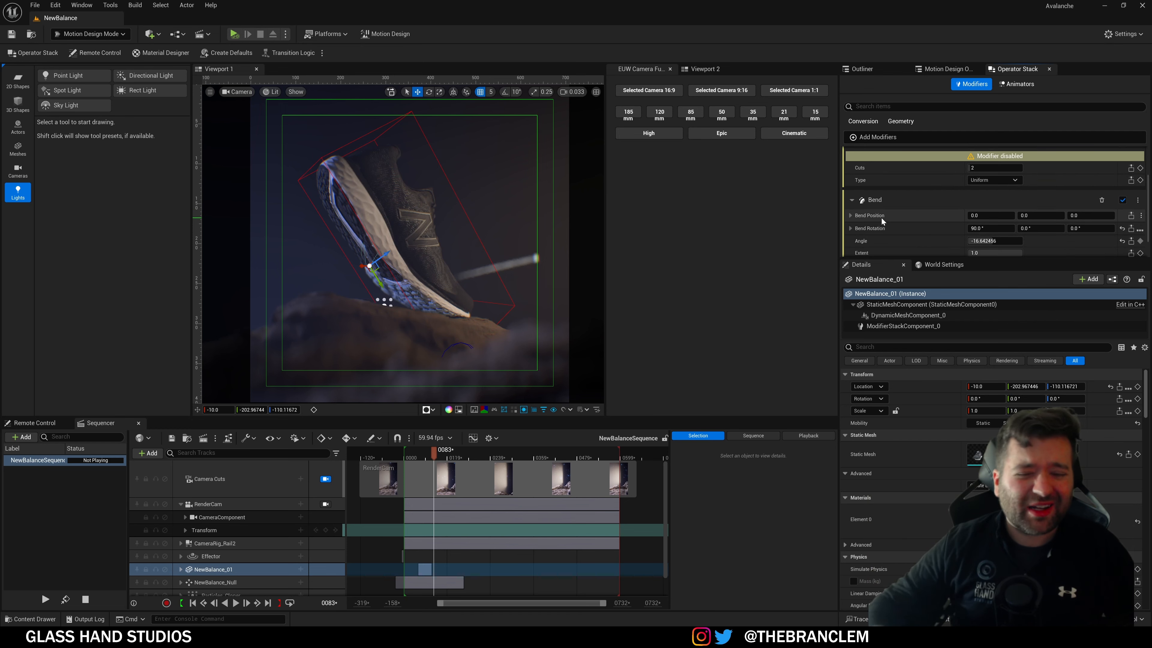
scroll(881, 217, up, 4)
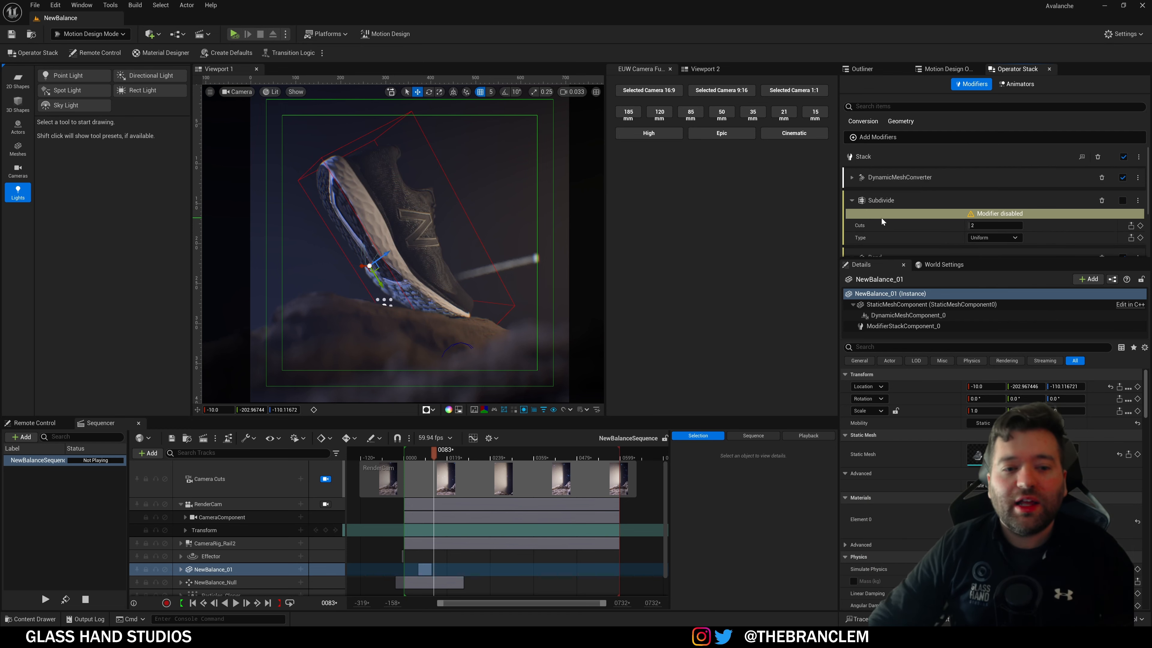
click(955, 70)
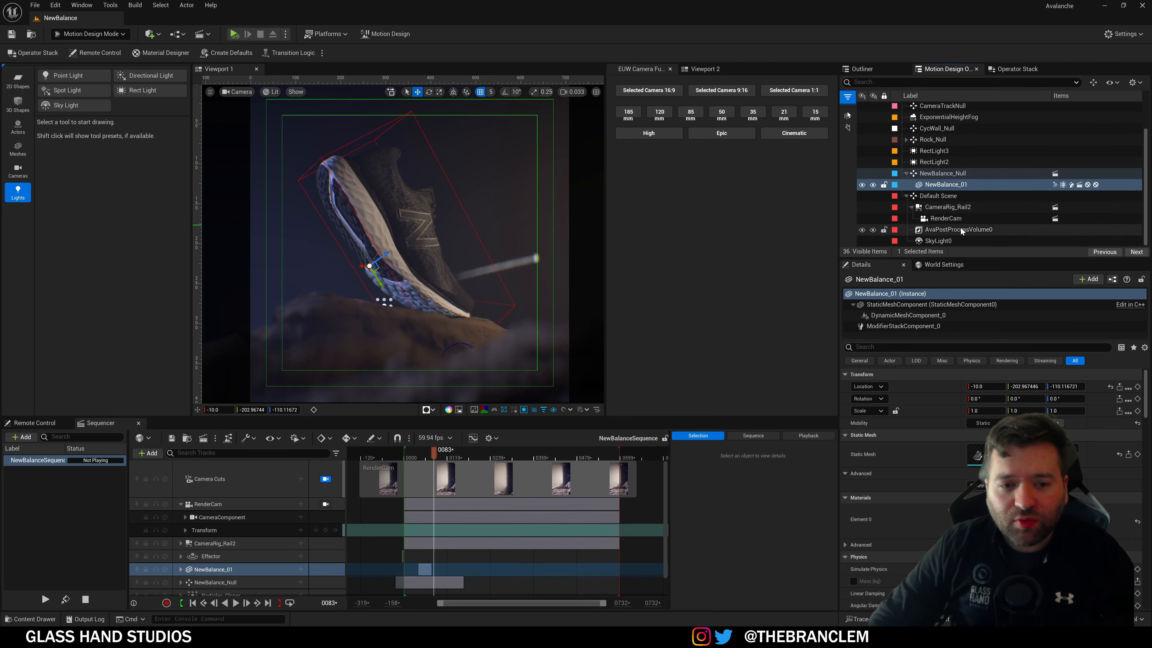
scroll(960, 228, up, 3)
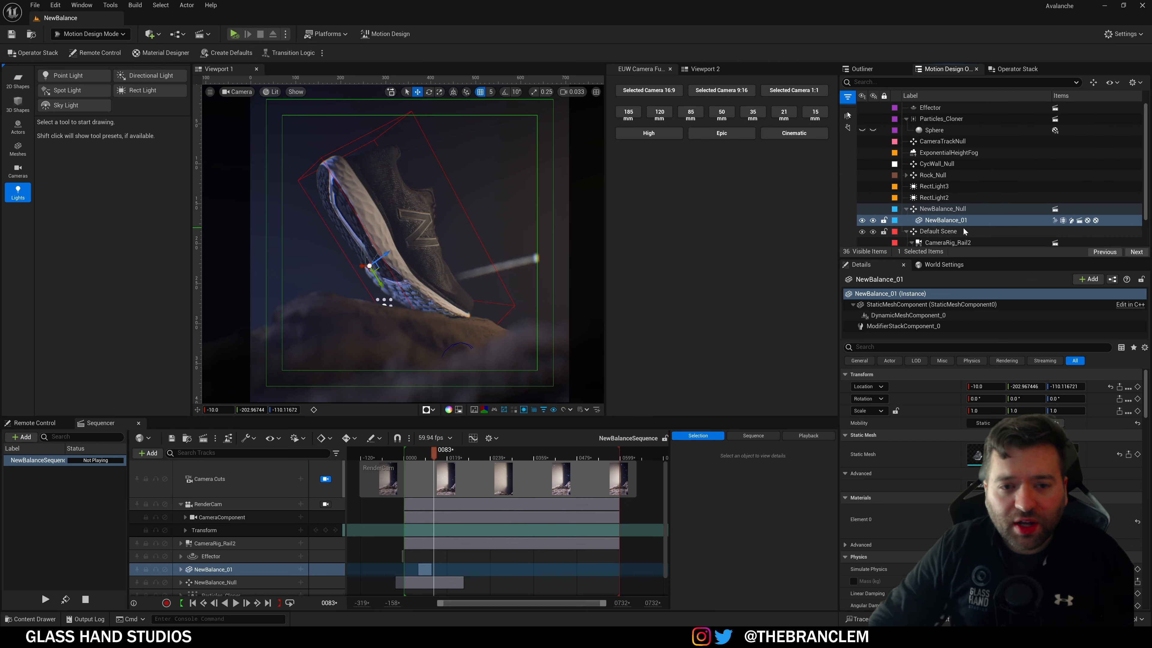
Step: Select the Sphere and Particles_Cloner and view the cloner's Operator Stack
click(994, 131)
click(948, 120)
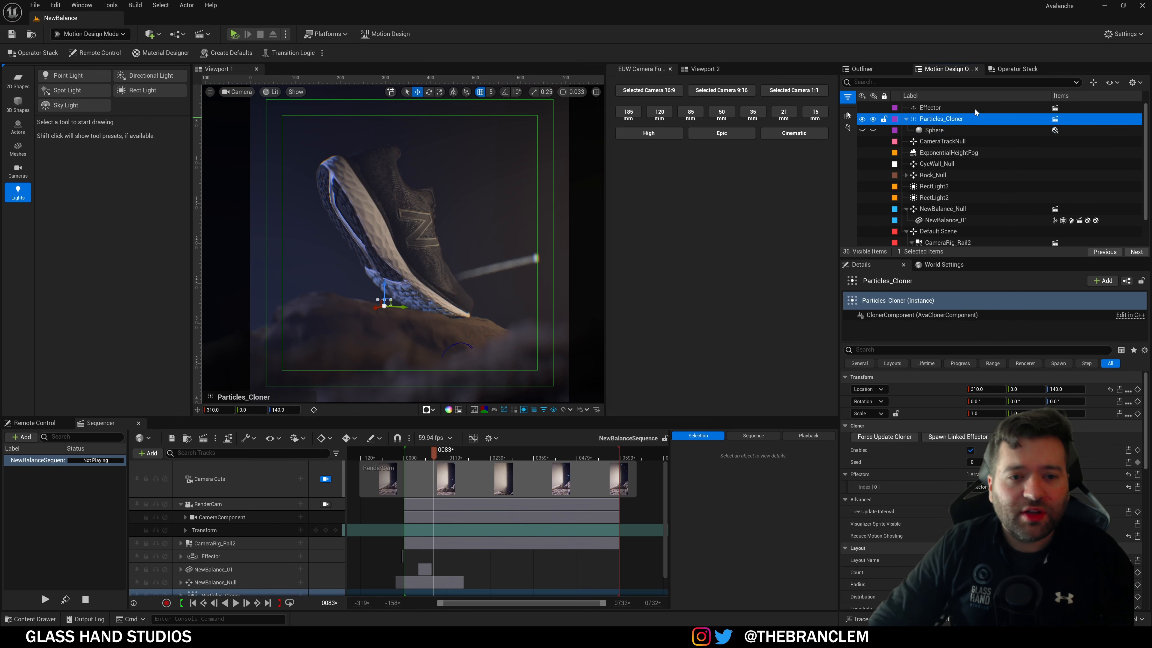
click(1016, 70)
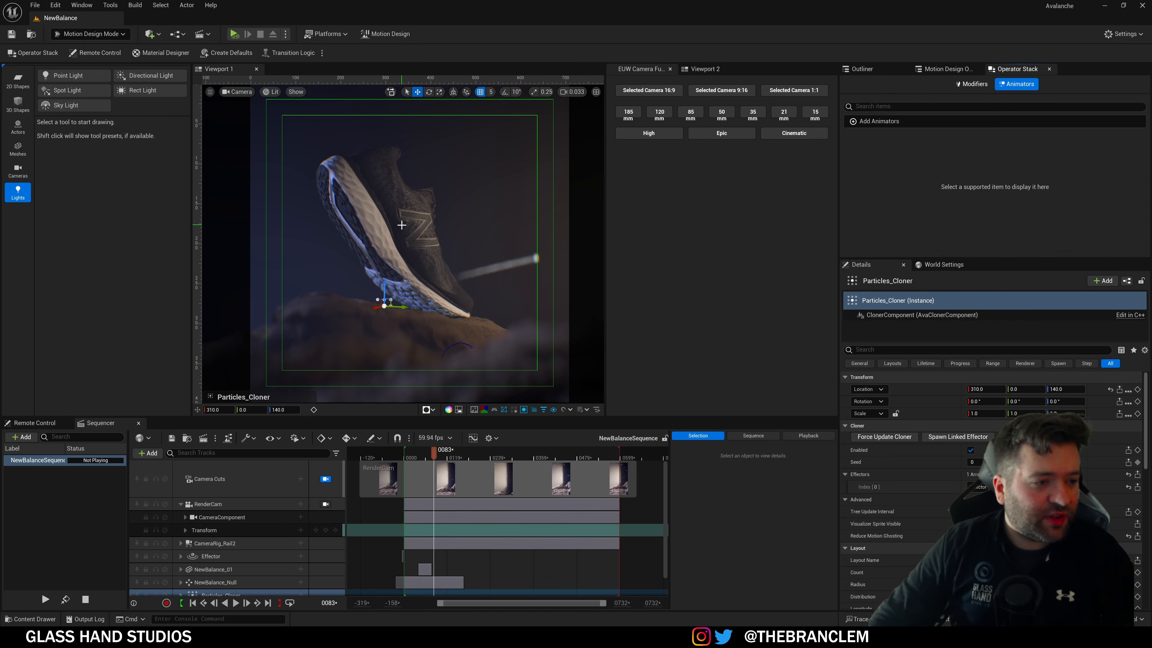
Step: Add an Oscillate Location YZ animator to NewBalance_01, then delete it and show Modifiers
click(408, 249)
click(974, 121)
mouse_move(913, 166)
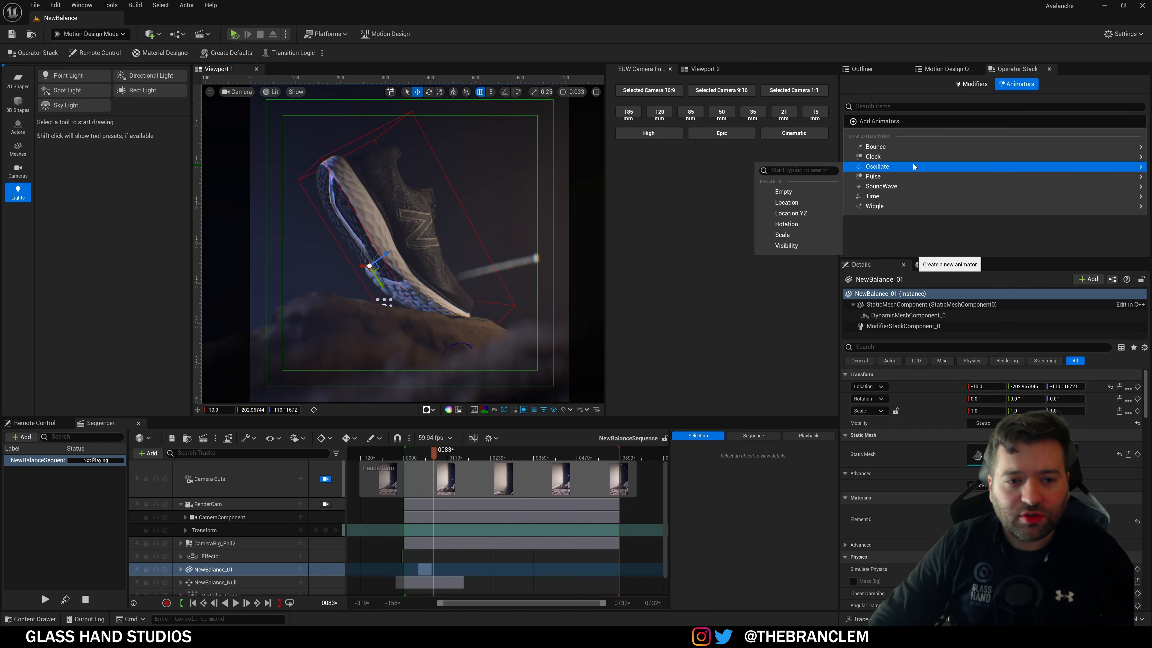
click(796, 214)
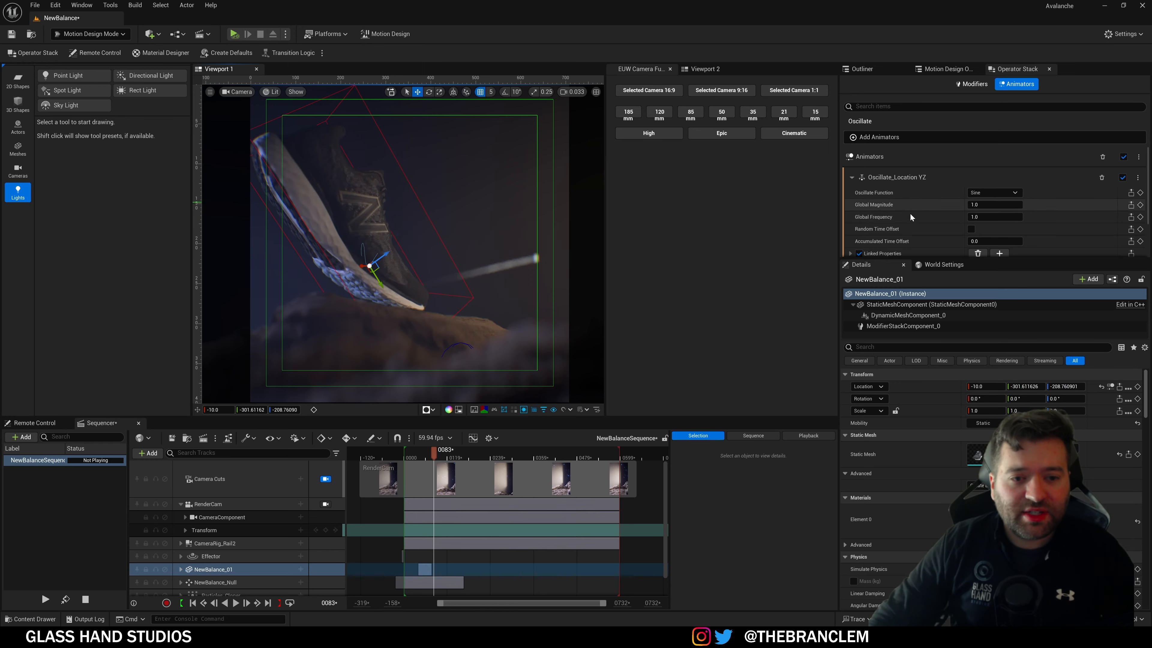
scroll(925, 210, down, 3)
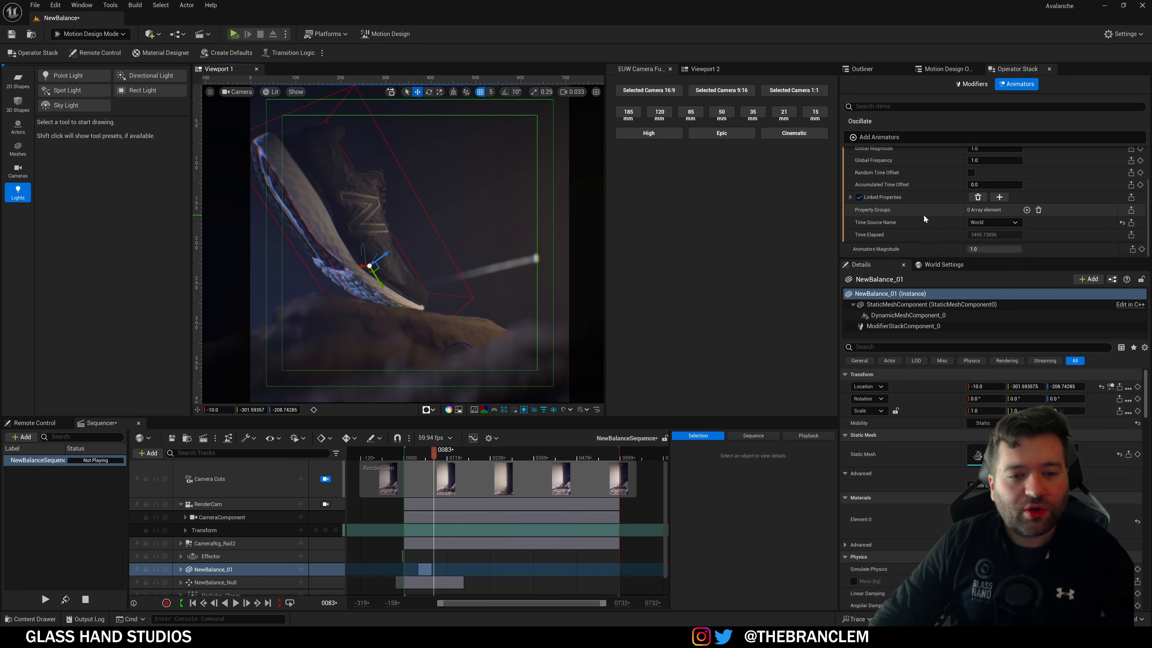
scroll(923, 215, up, 3)
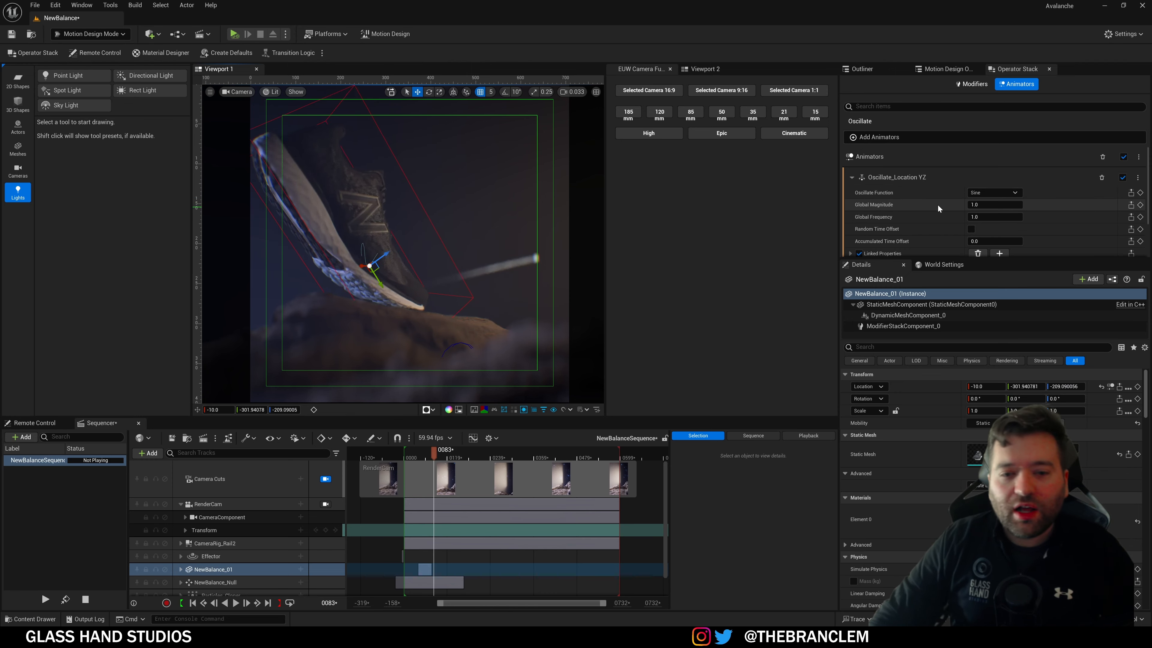
scroll(938, 205, down, 1)
scroll(935, 202, up, 1)
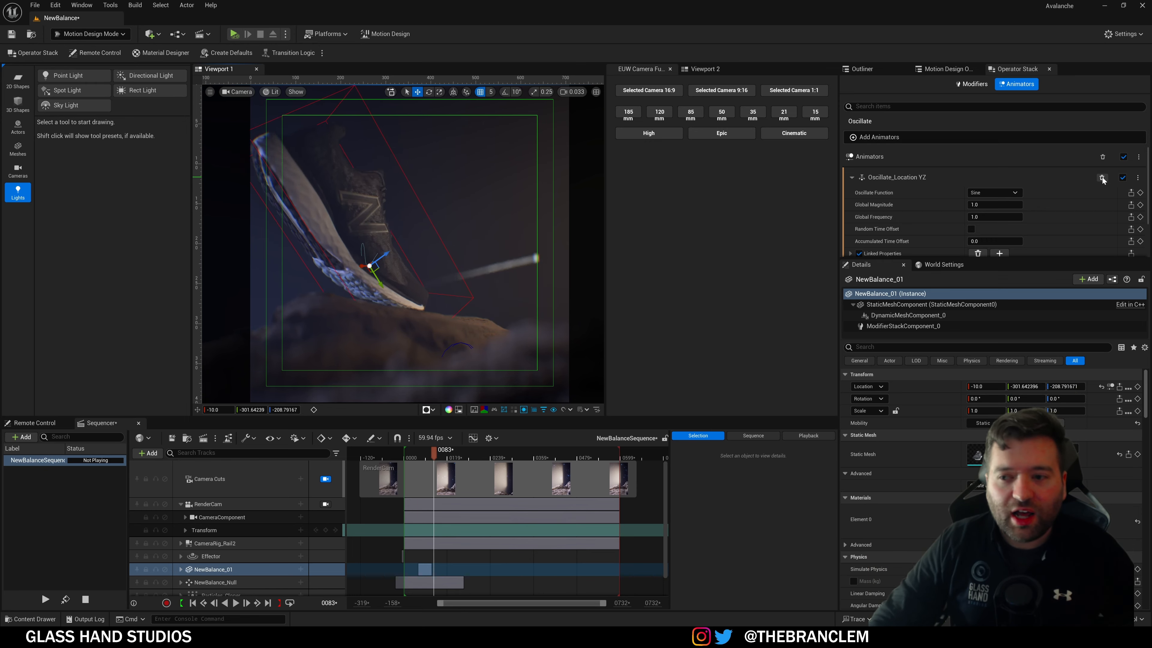
click(1102, 177)
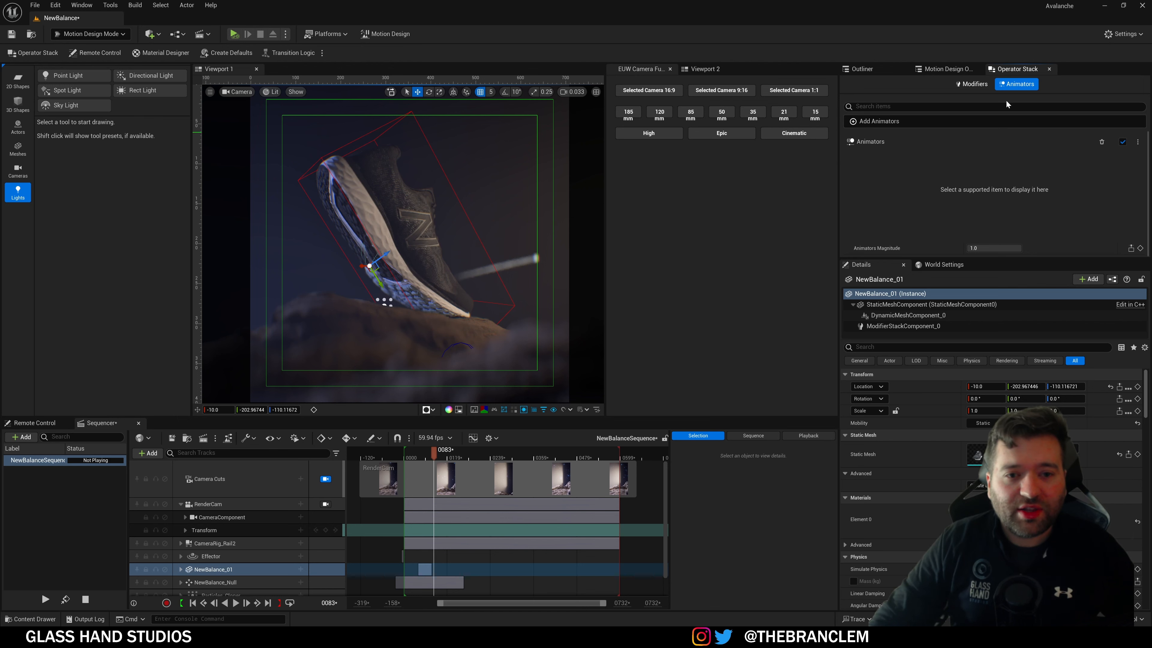
click(973, 84)
Step: Return to the Motion Design Outliner and bring up the Remote Control editor with its empty RemoteControlPreset
click(946, 69)
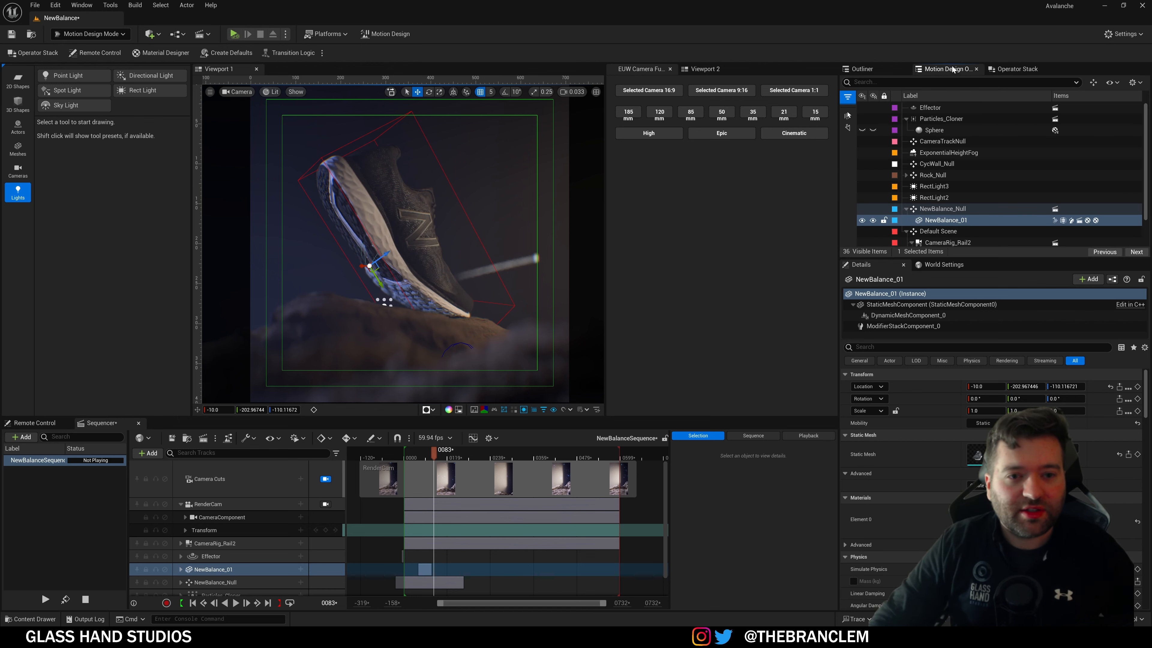
click(76, 53)
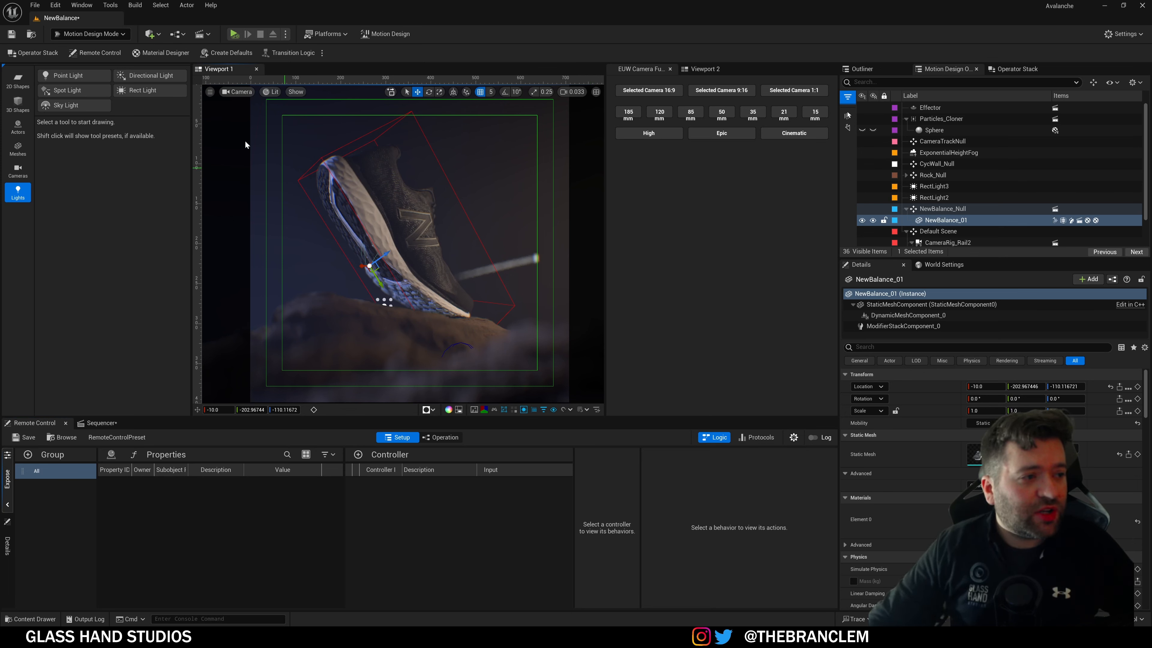
Step: Dock the floating Material Designer as a tab beside the Operator Stack panel
click(165, 53)
drag(444, 190, 645, 229)
drag(738, 189, 1055, 72)
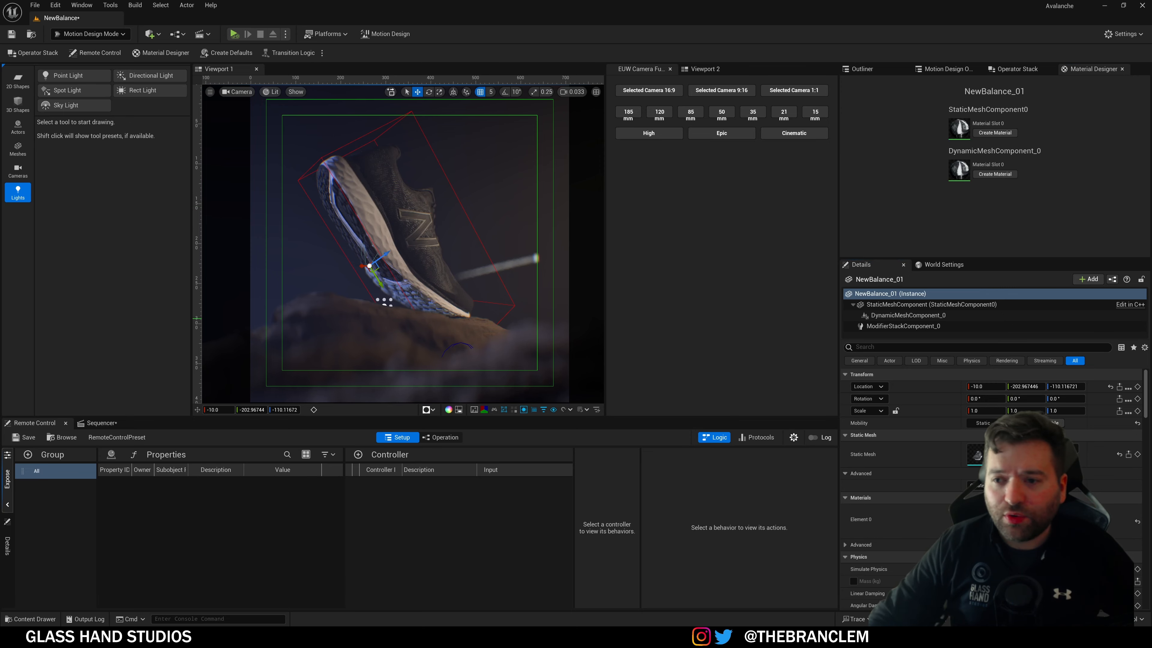
Step: Inspect the NewBalanceShoeMat material graph with all nodes in view, then close its editor
double_click(978, 519)
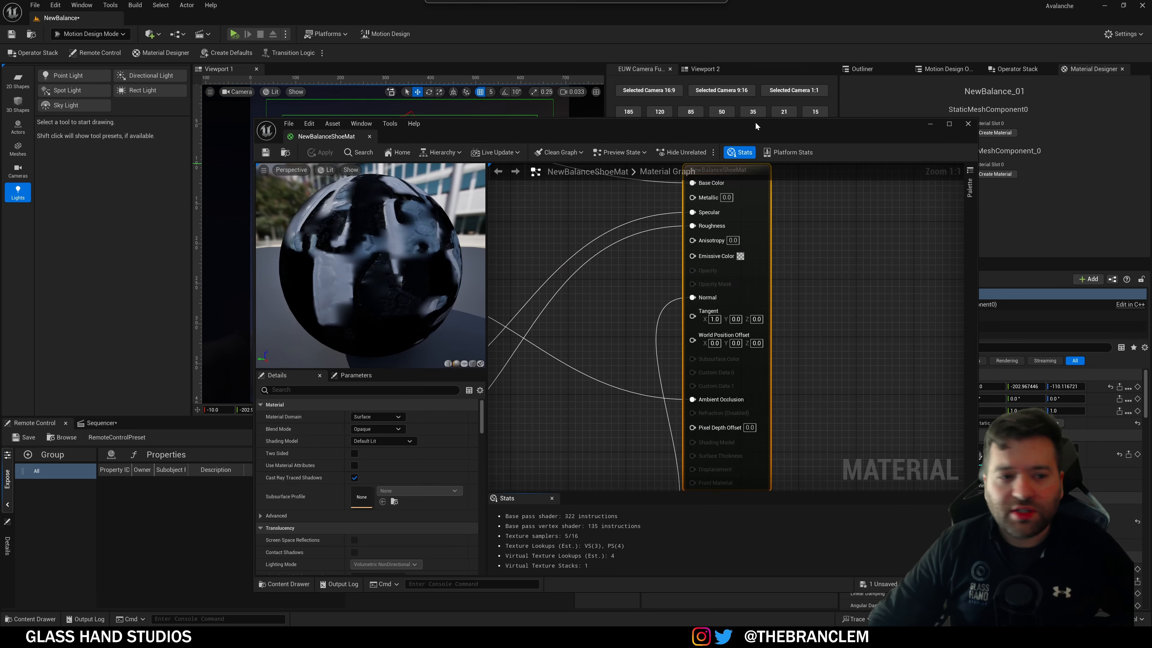
drag(756, 124, 749, 76)
scroll(838, 251, down, 4)
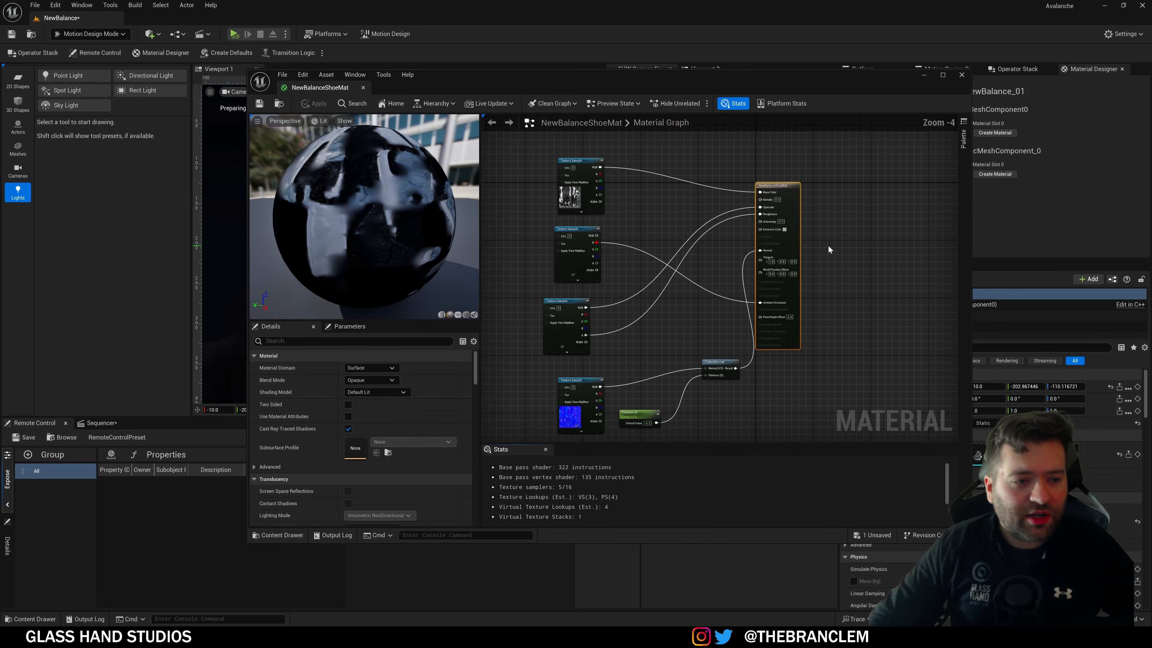
right_drag(828, 245, 828, 265)
right_drag(695, 378, 708, 335)
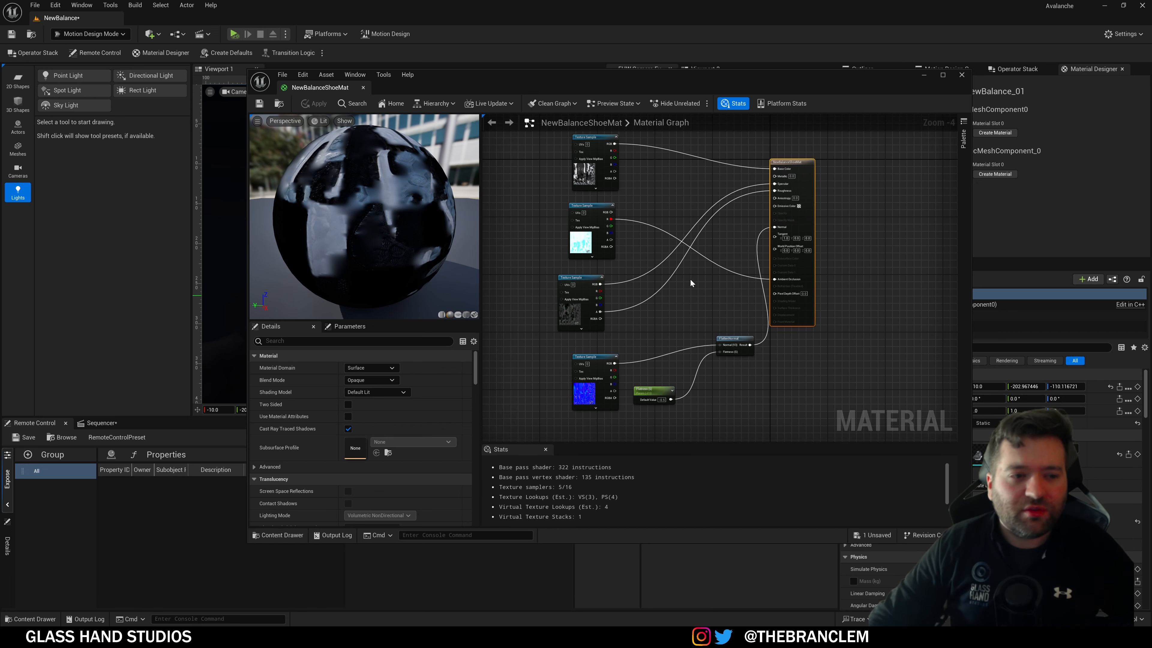
click(963, 76)
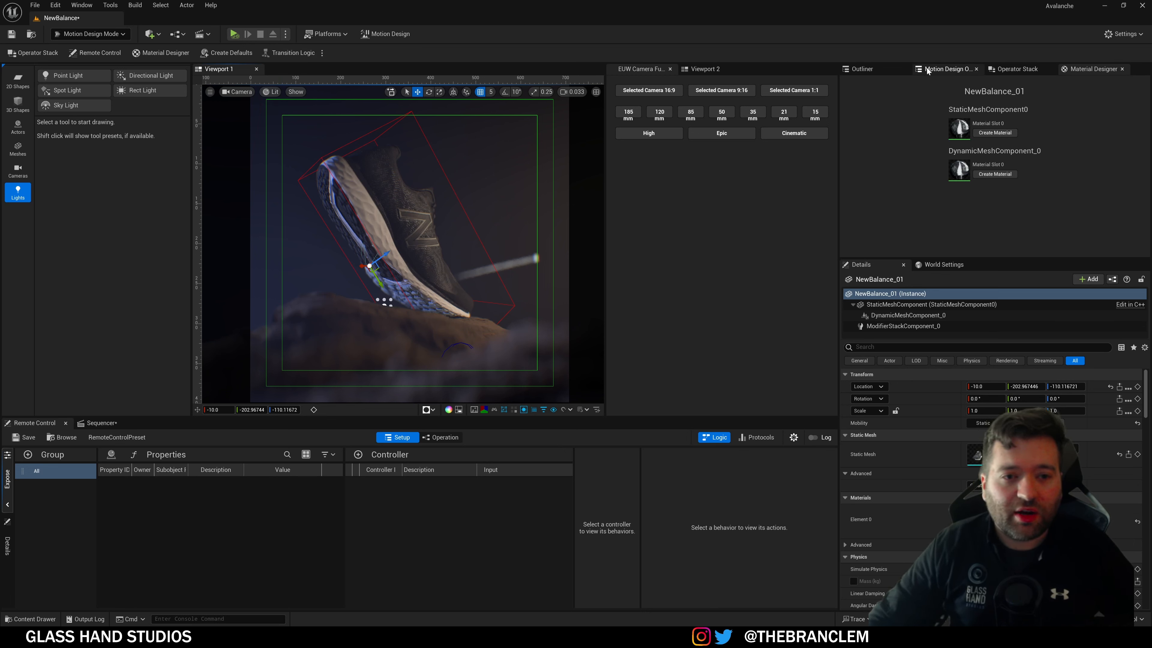
Step: Show the Motion Design Outliner and browse the 2D shape, actor, mesh, camera and light presets
click(943, 68)
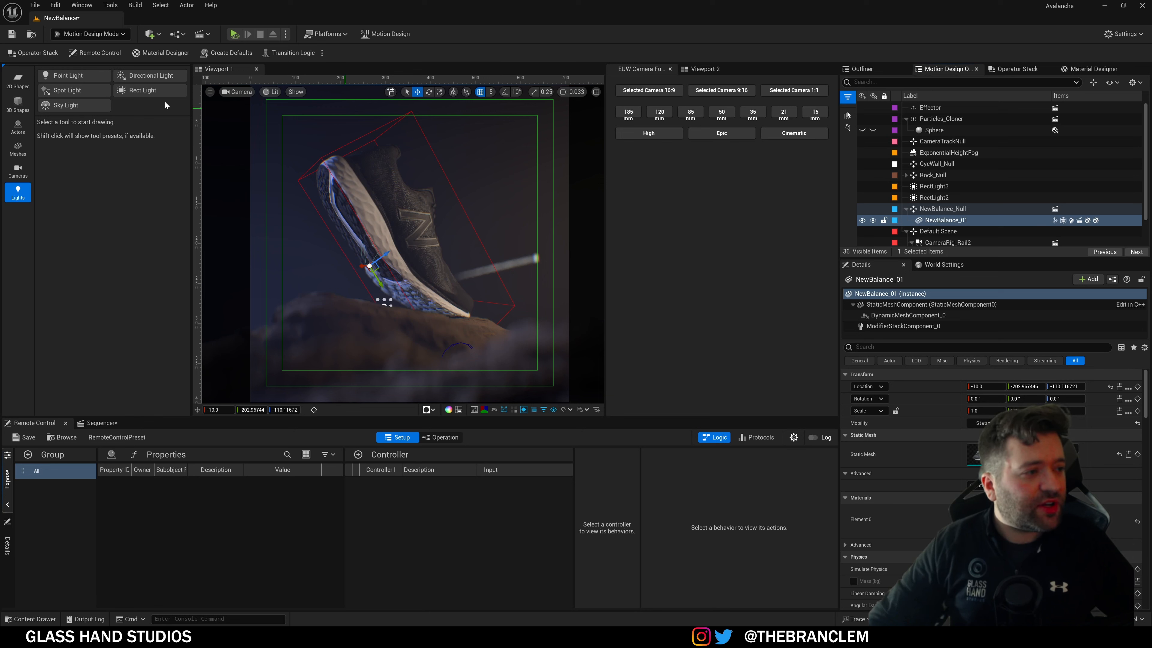
click(18, 78)
click(17, 127)
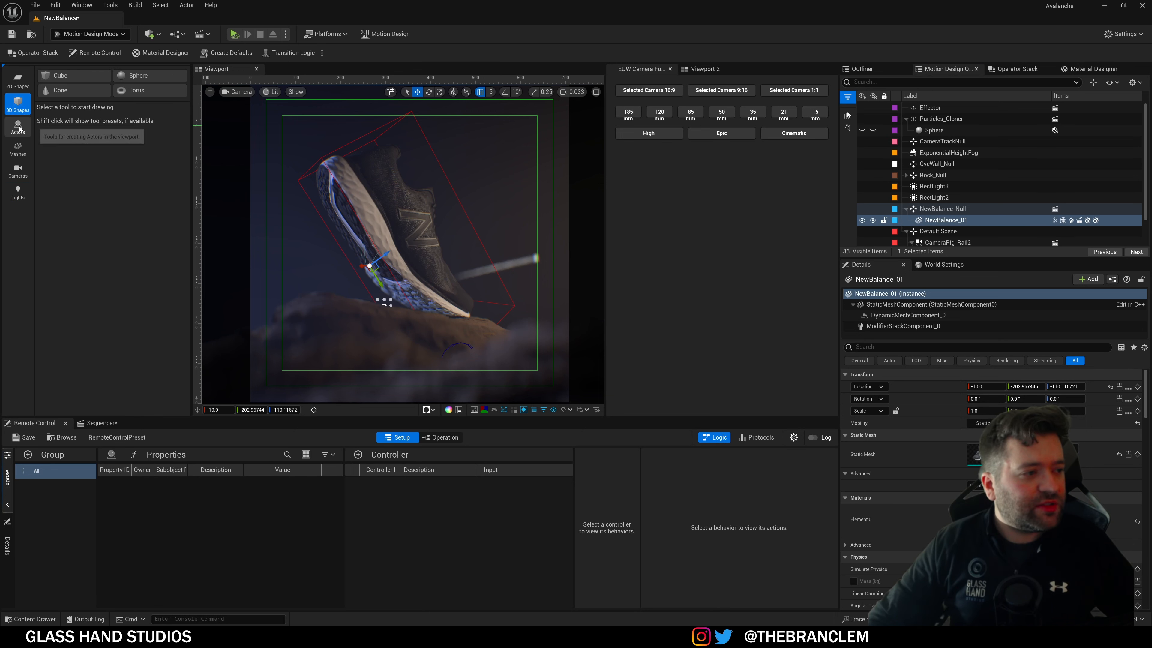
click(18, 150)
click(17, 171)
click(18, 192)
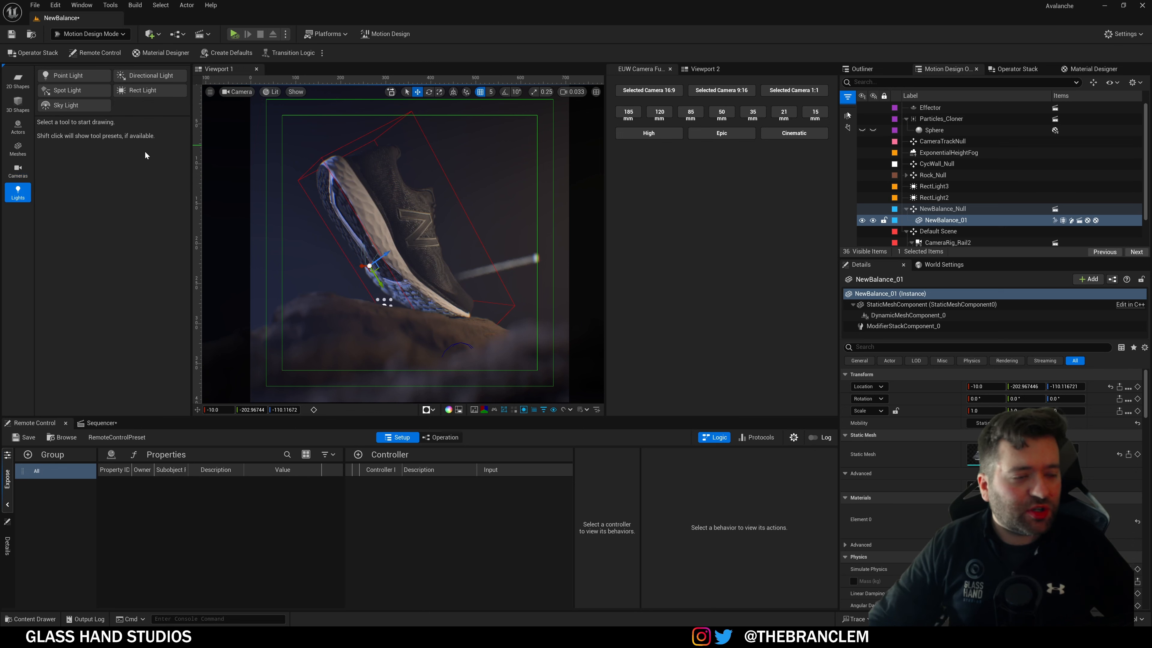
Step: Bring up the NewBalanceSequence timeline, rewind to the first frame and play the animation
click(101, 423)
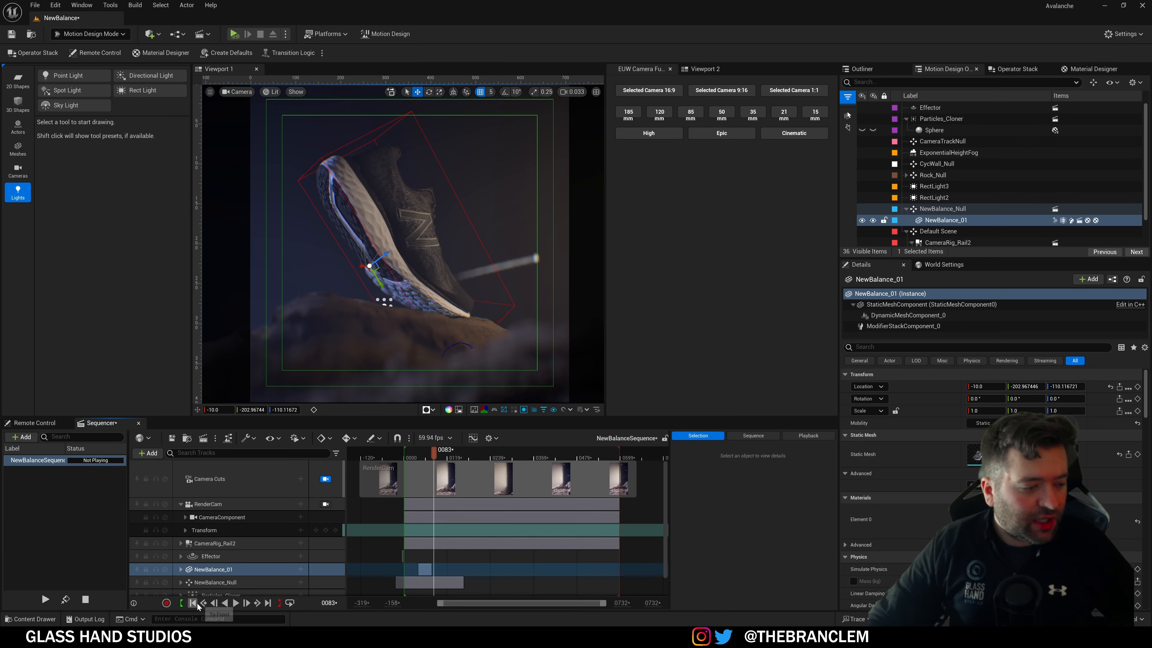
click(195, 605)
click(235, 604)
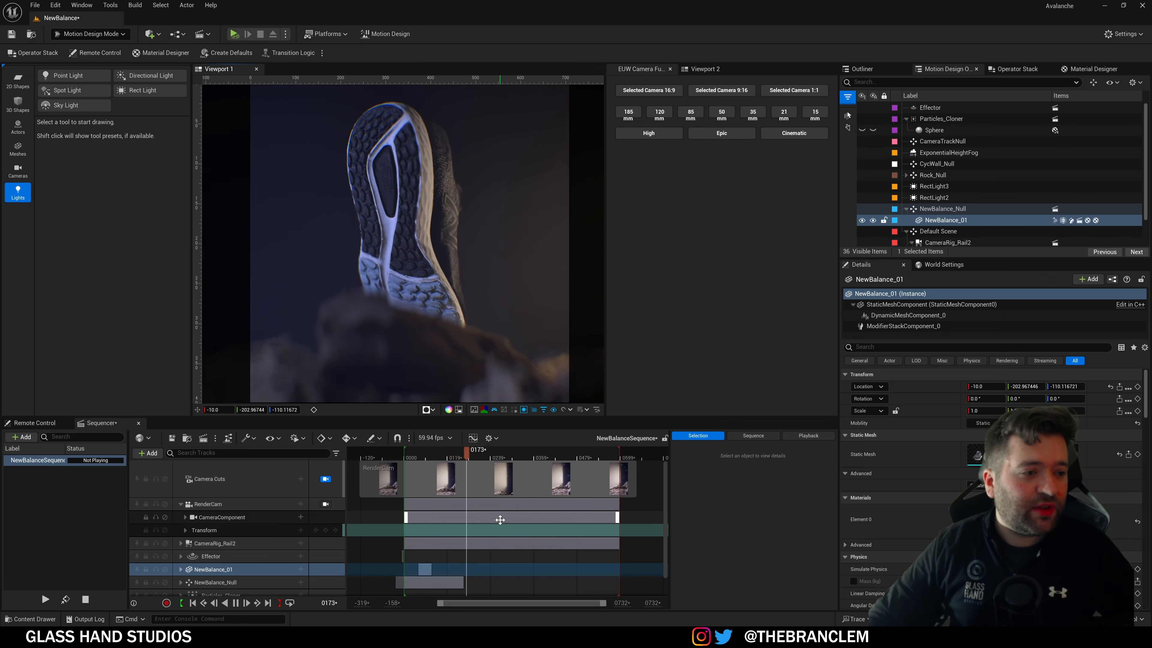
click(1124, 33)
click(1038, 84)
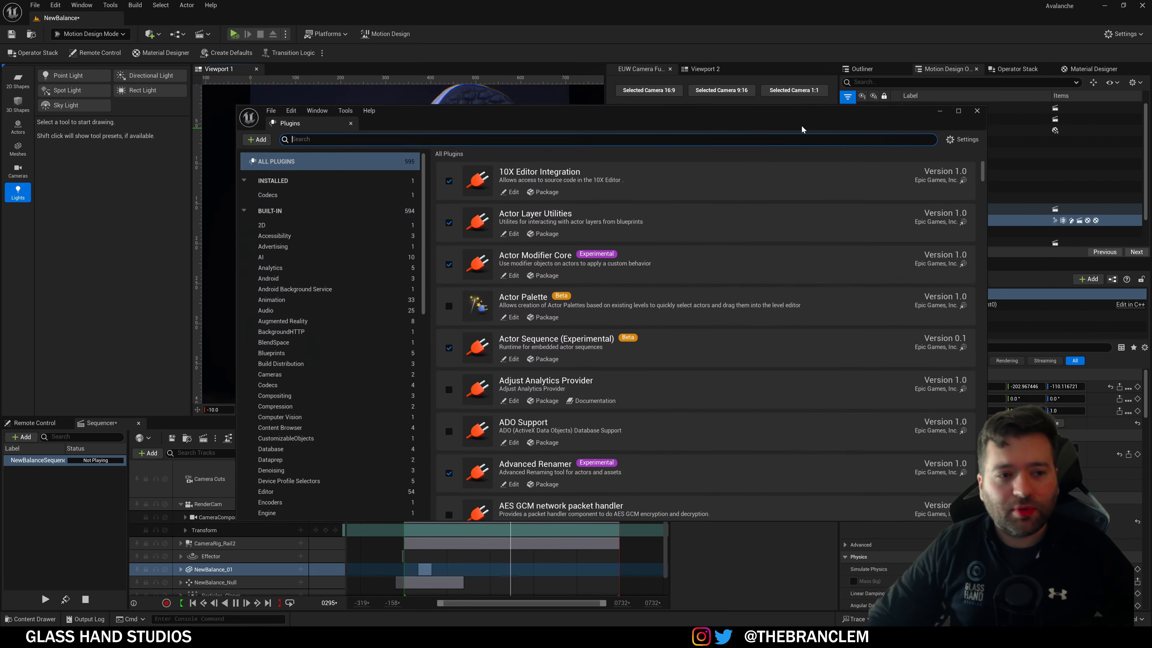
text(fab)
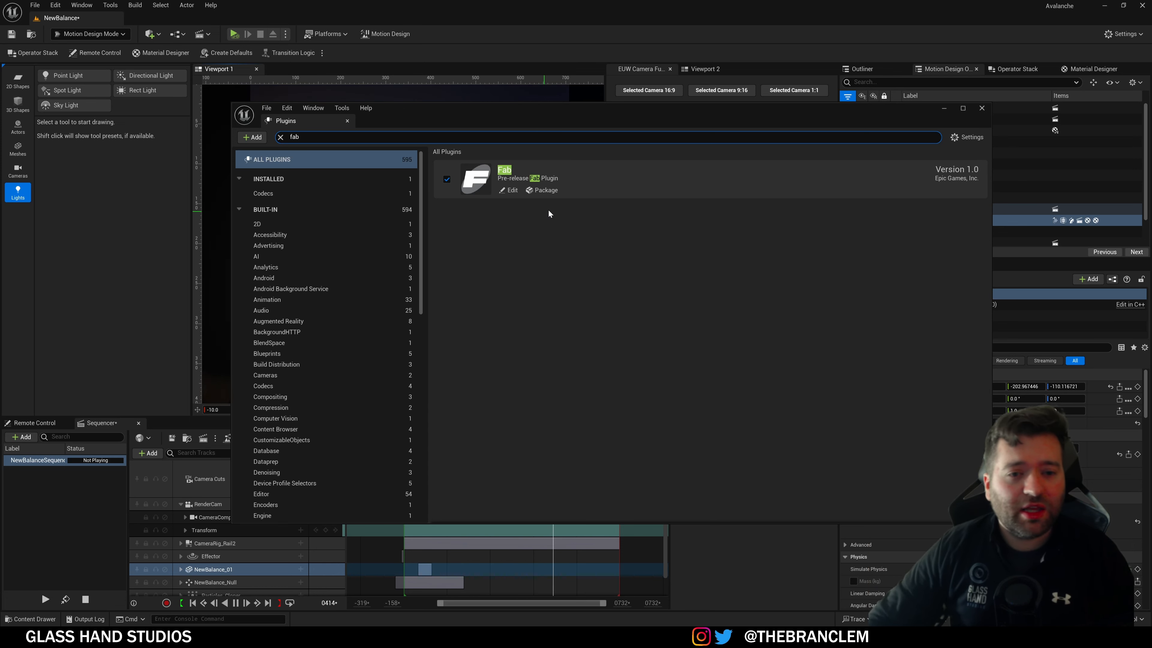
click(981, 108)
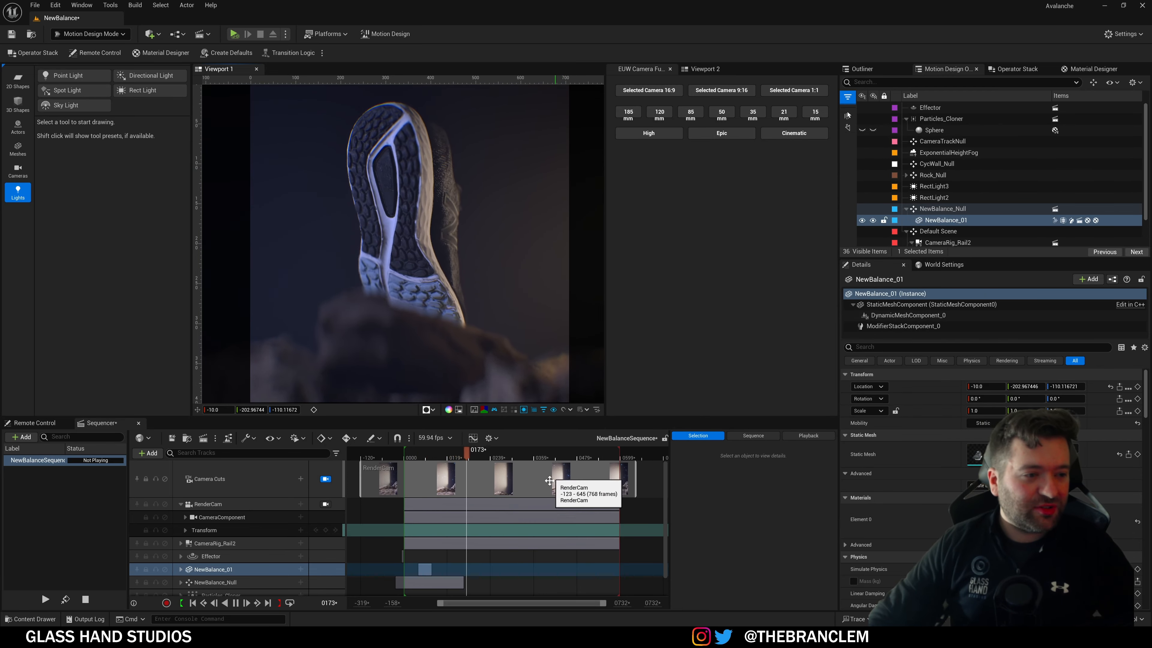
Step: Force-update the Particles_Cloner, then expand and collapse Rock_Null to check its rock pieces
click(941, 119)
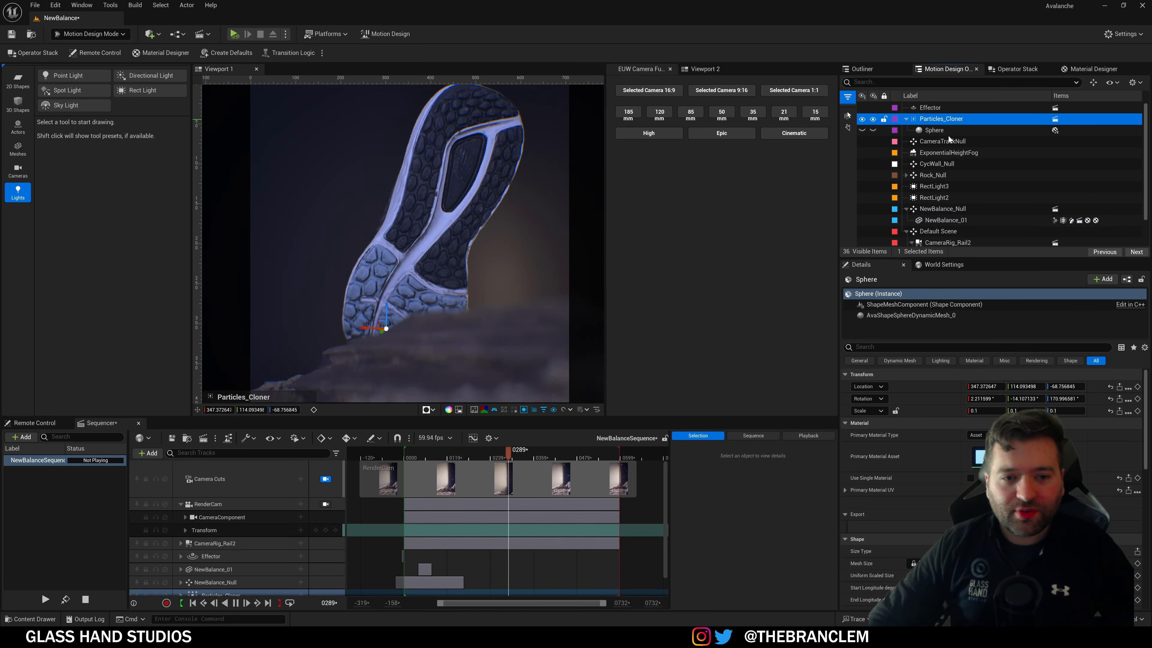
click(900, 438)
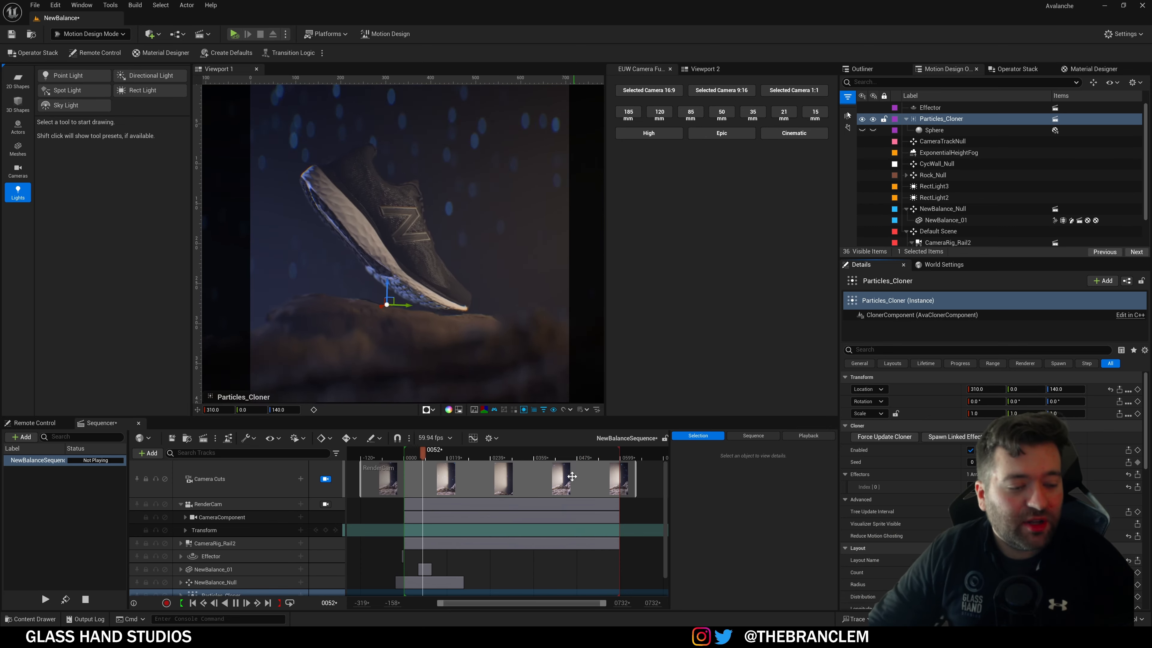
ctrl+click(934, 122)
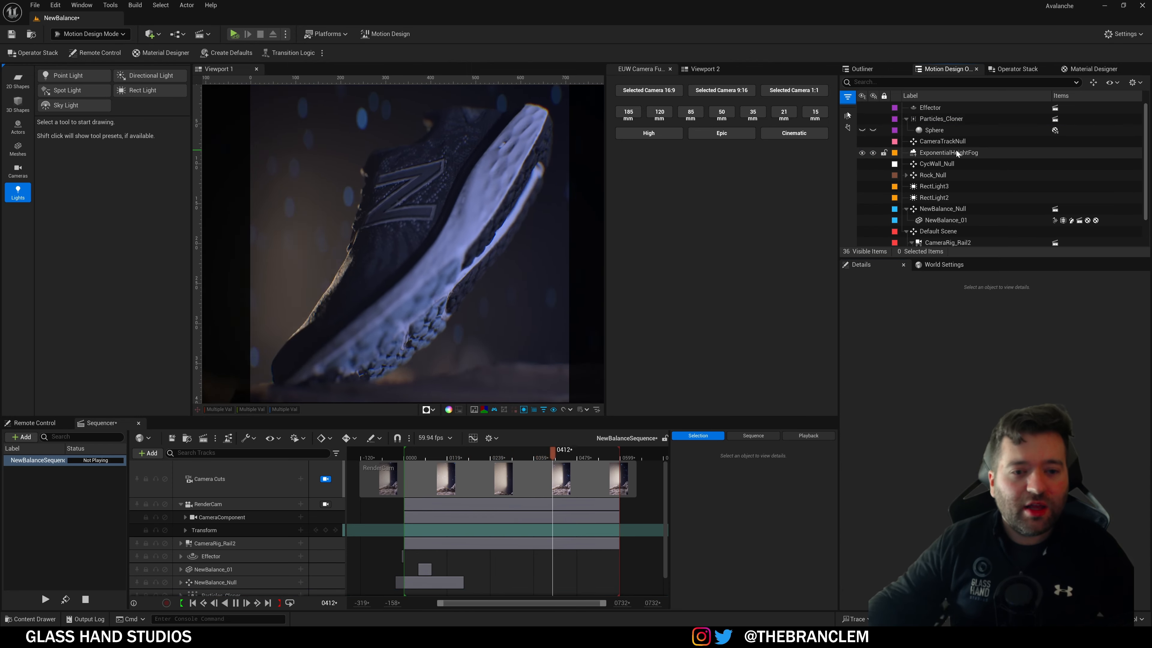
click(907, 176)
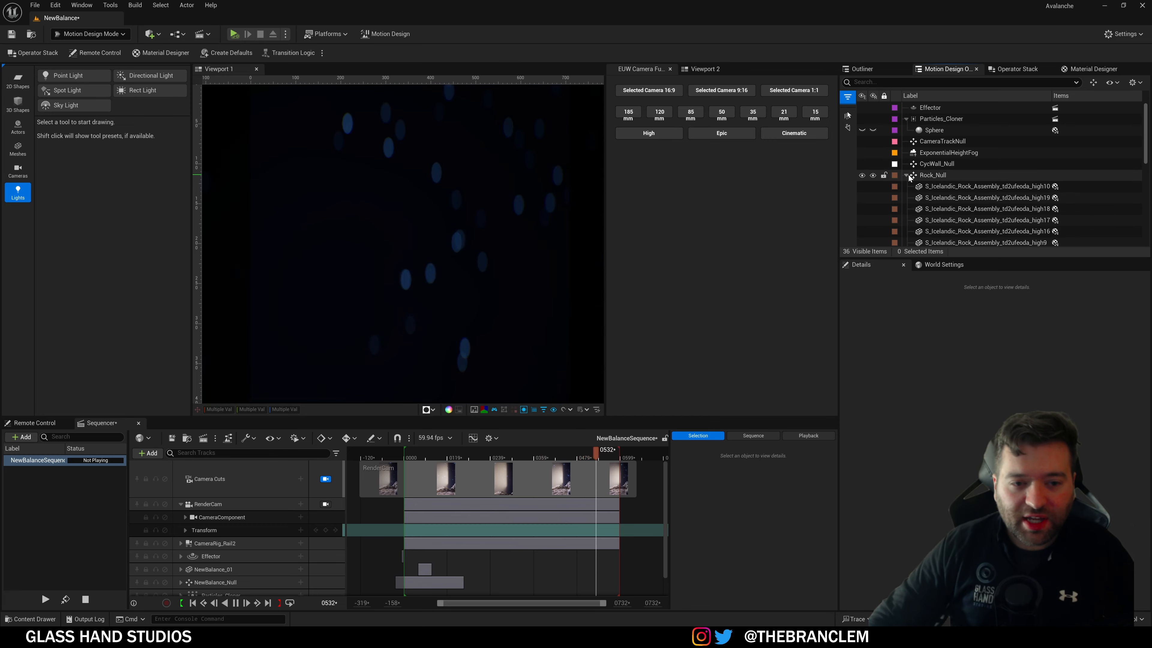
click(906, 175)
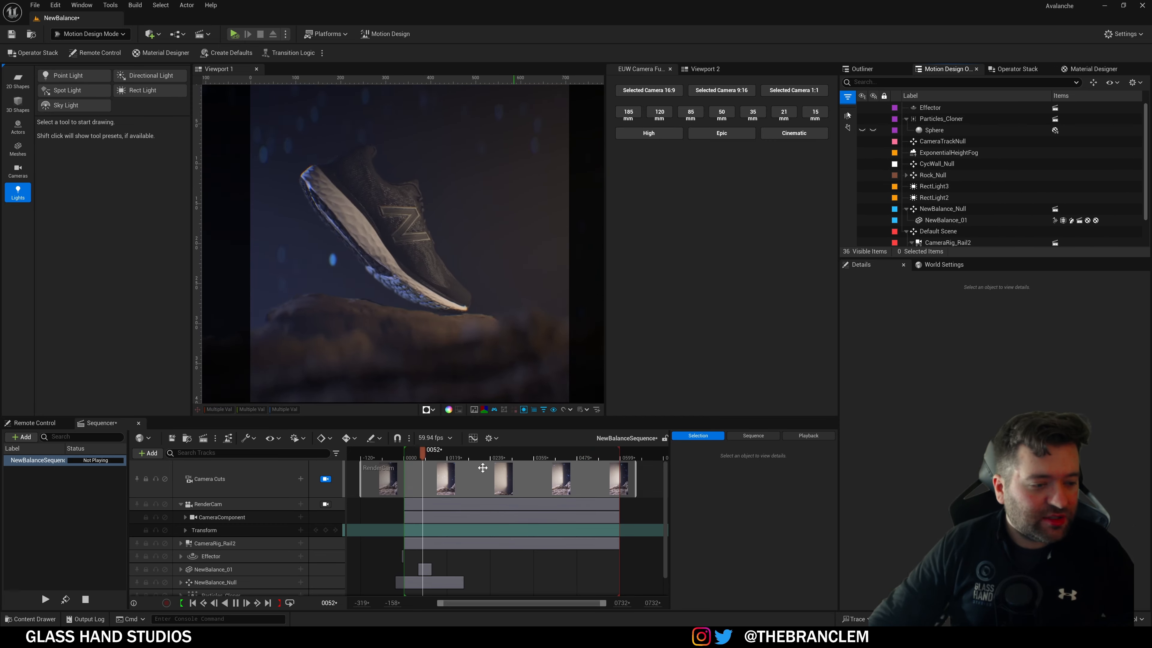
Step: Stop the shoe animation with the playhead parked at frame 0290
scroll(463, 535, down, 1)
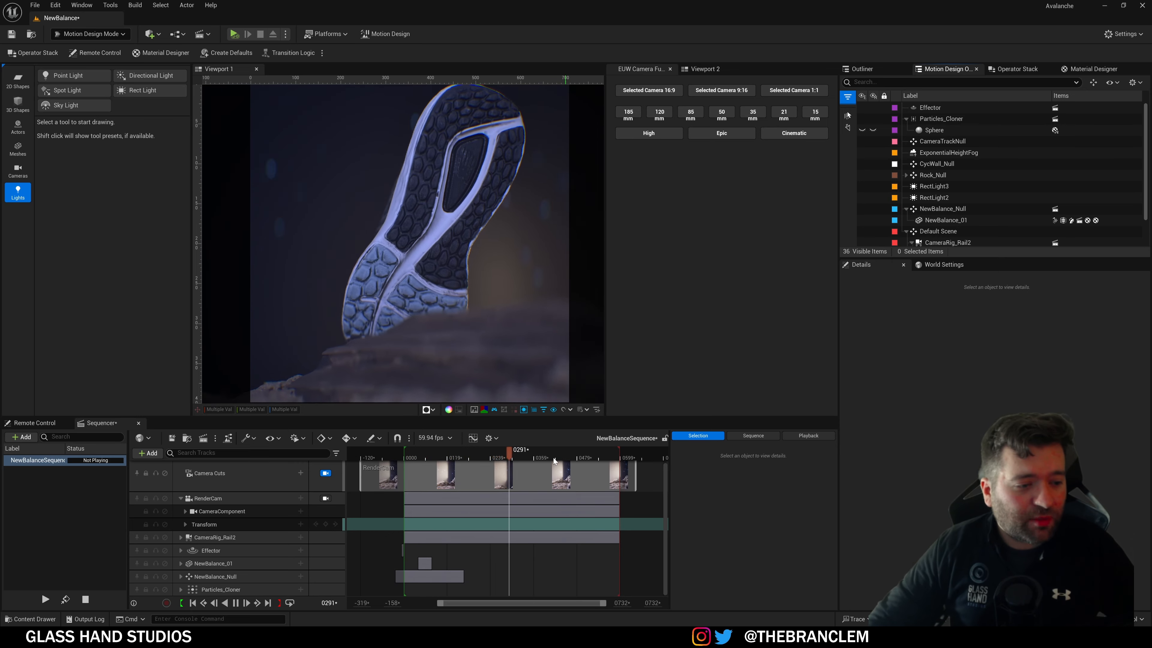
click(508, 453)
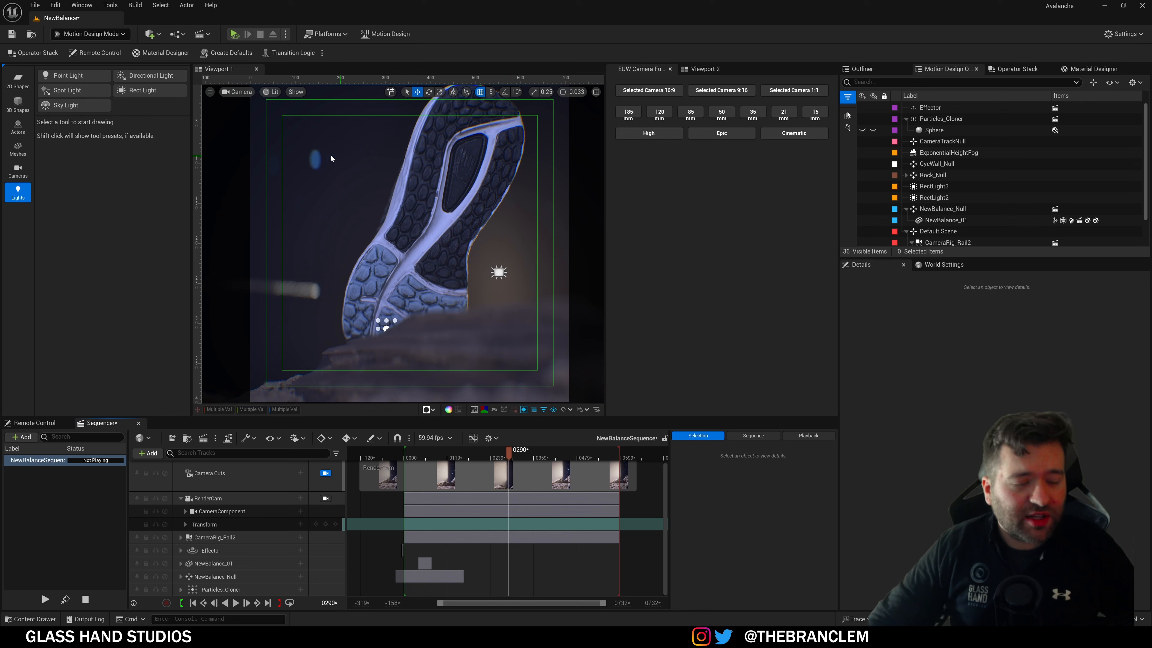
scroll(874, 151, down, 3)
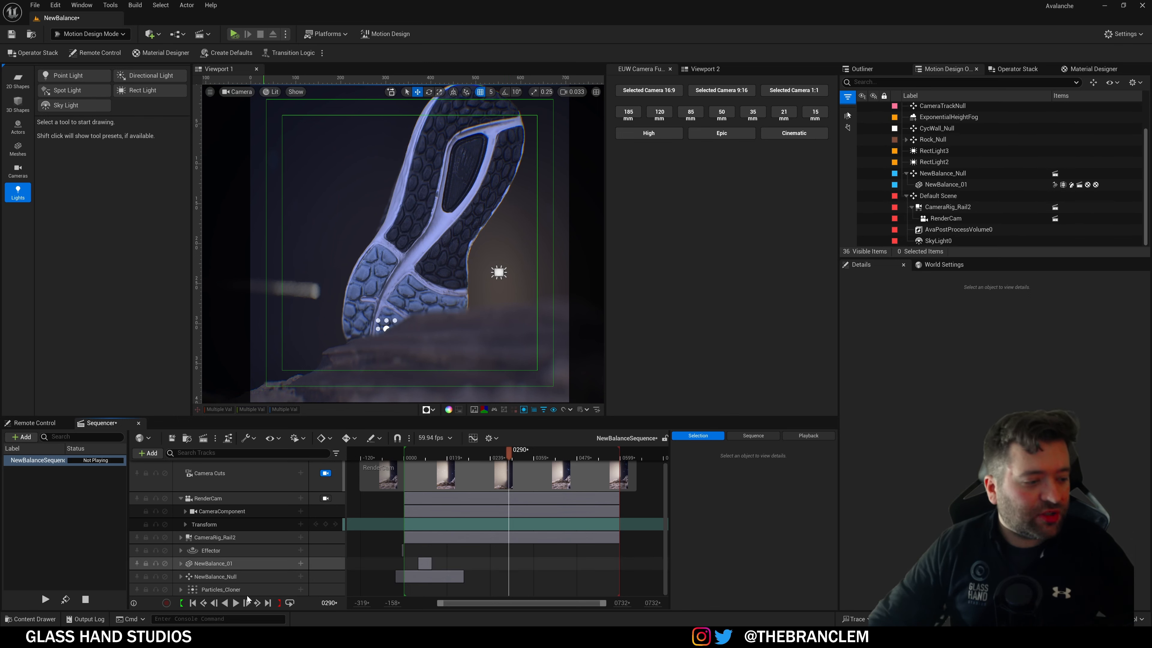
Step: Run r.PathTracing.AdaptiveSampling ? in the Cmd box and read its explanation in the Output Log
text(pat)
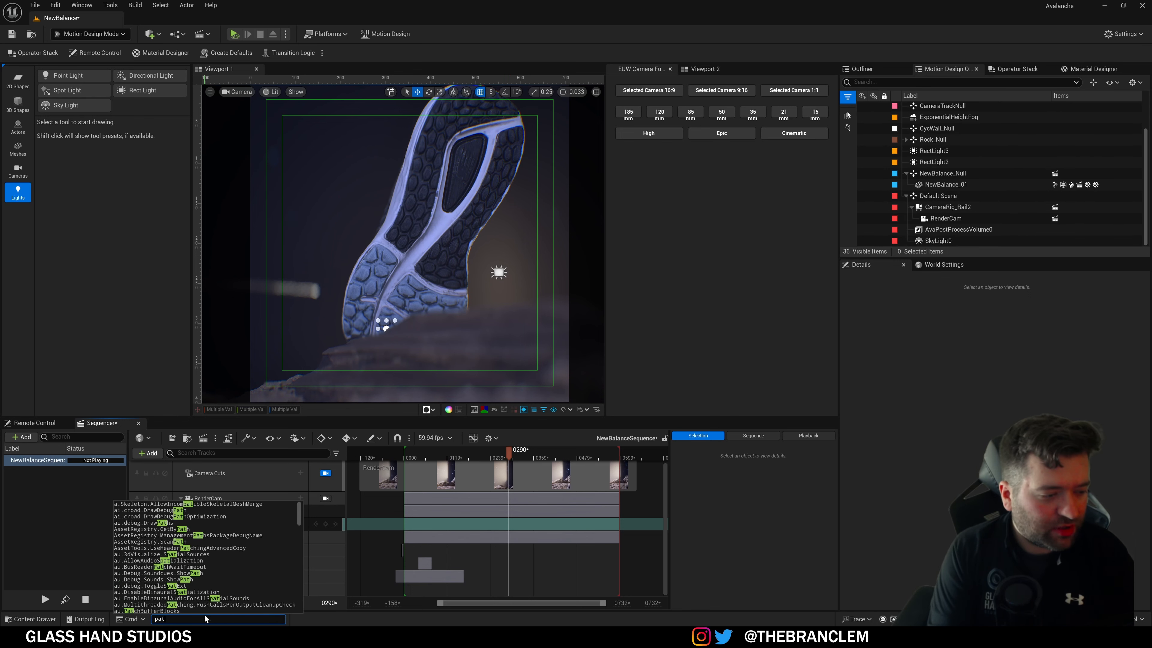
text(htracing)
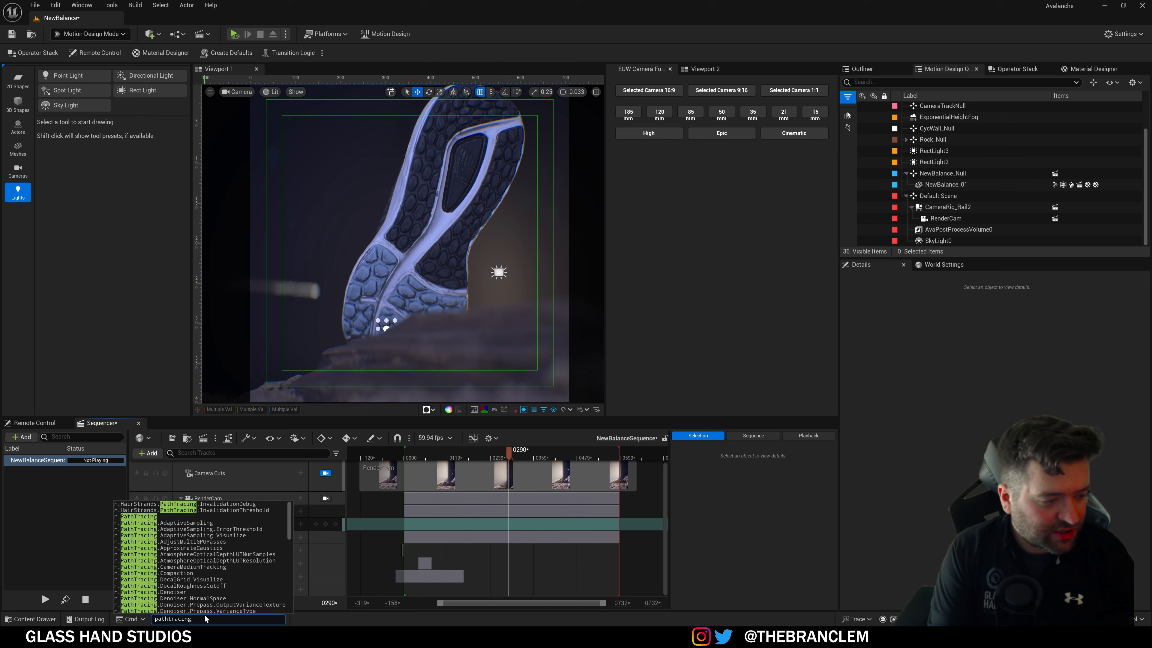
key(Down)
key(Down)
key(Down)
key(Down)
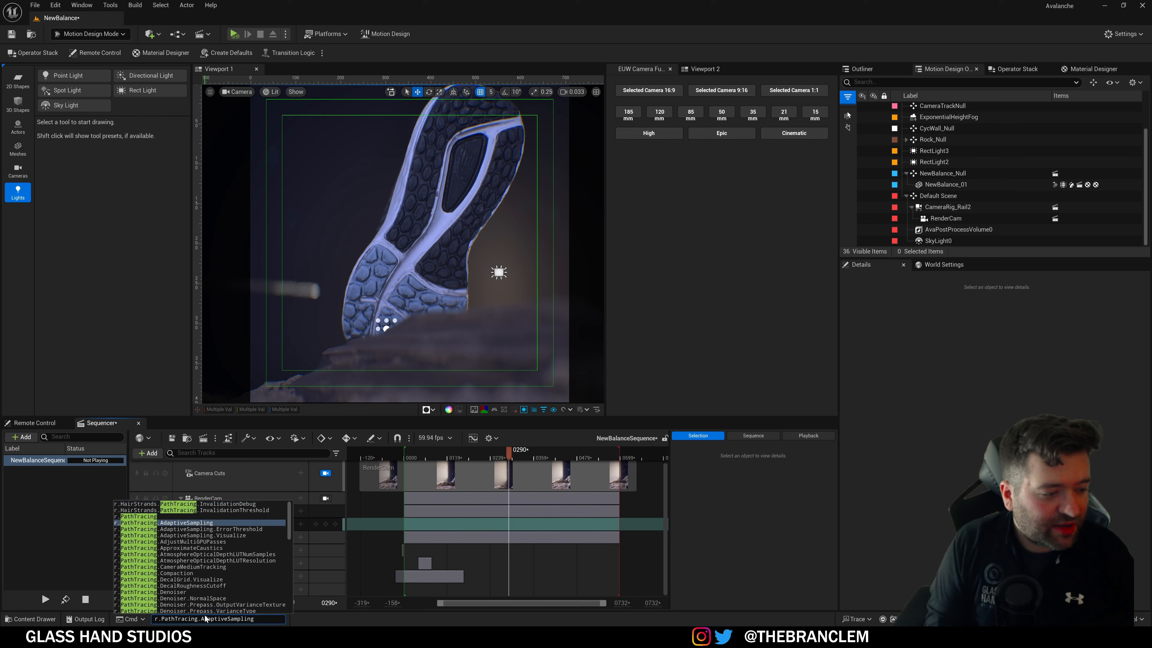
key(Return)
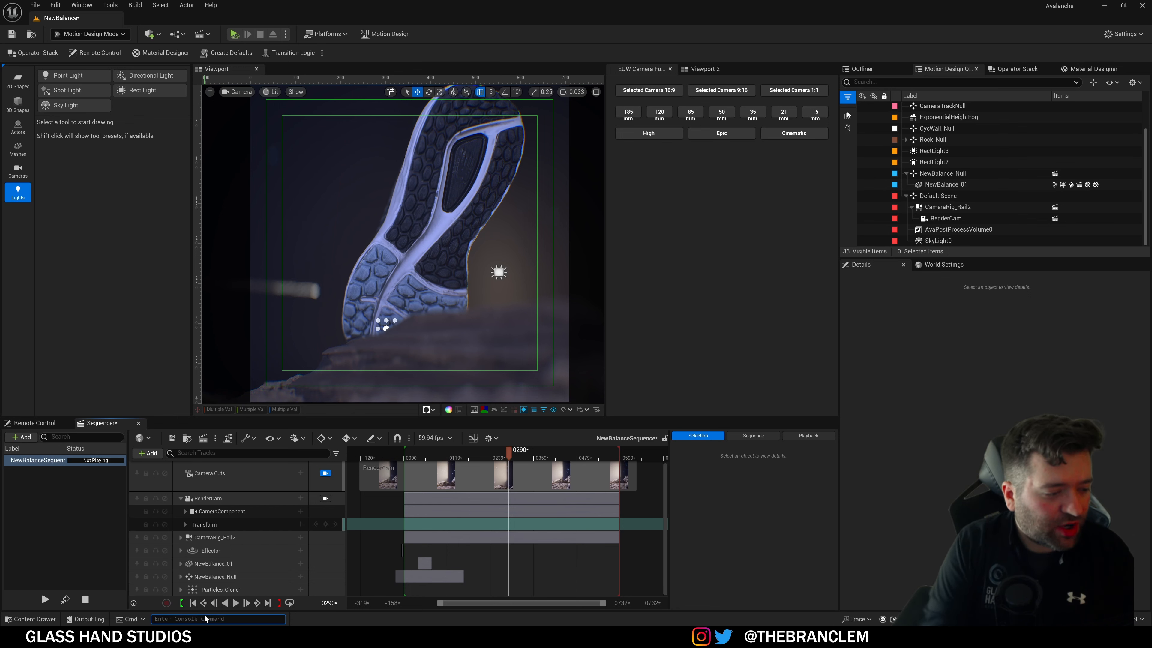
click(81, 619)
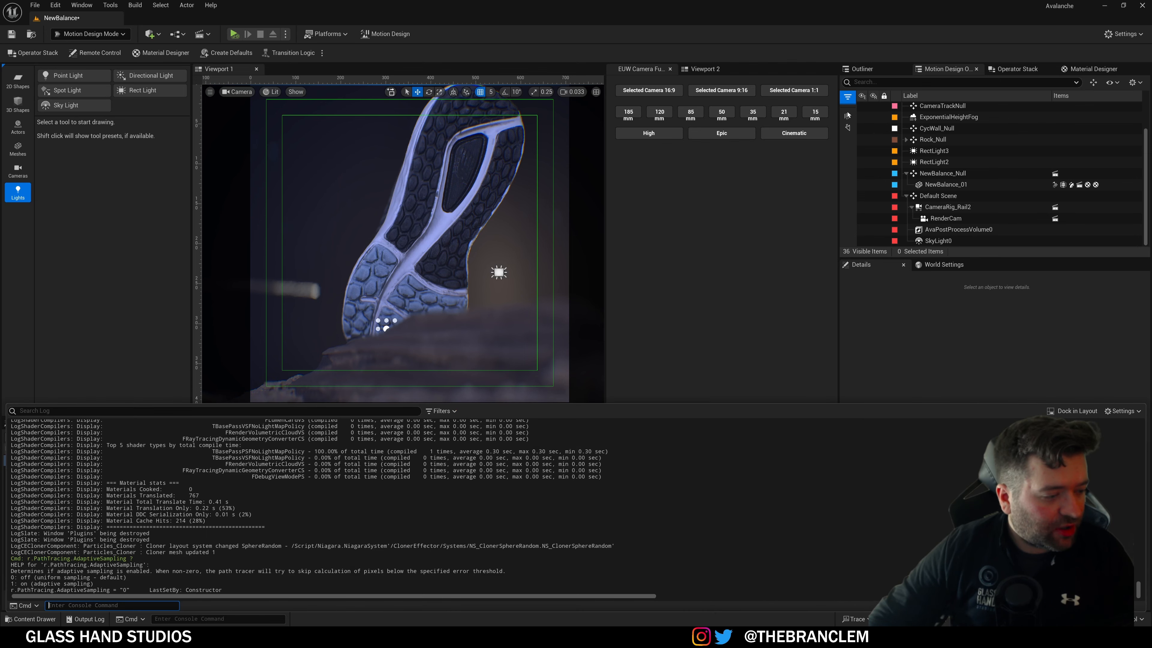
drag(21, 570, 120, 578)
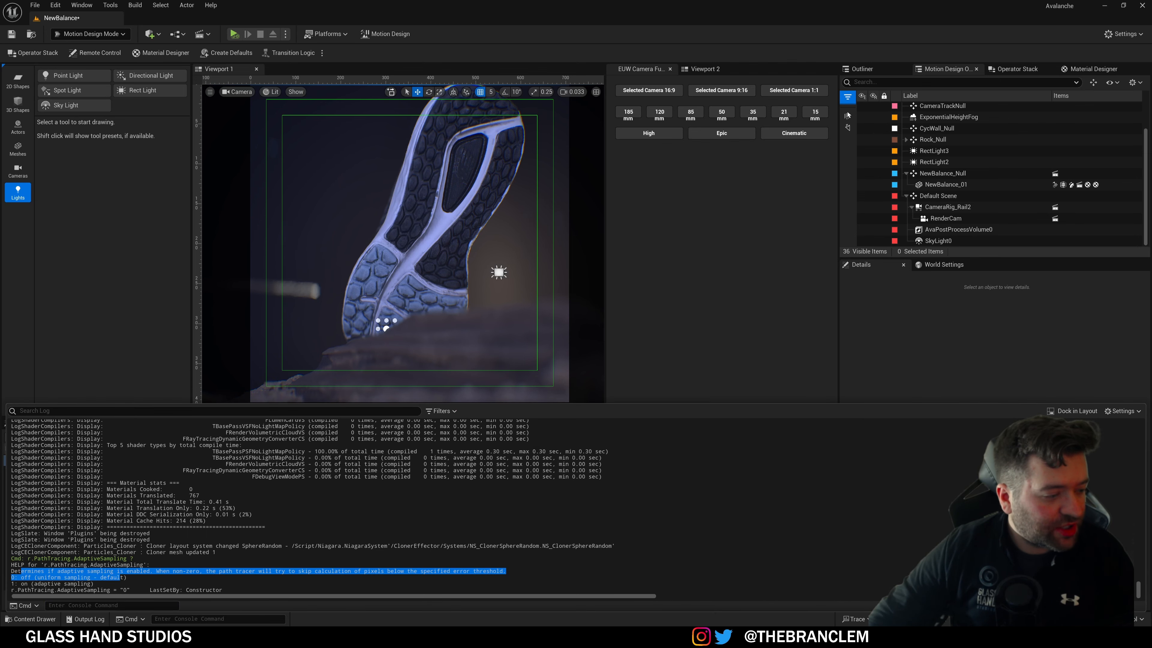
drag(15, 584, 70, 584)
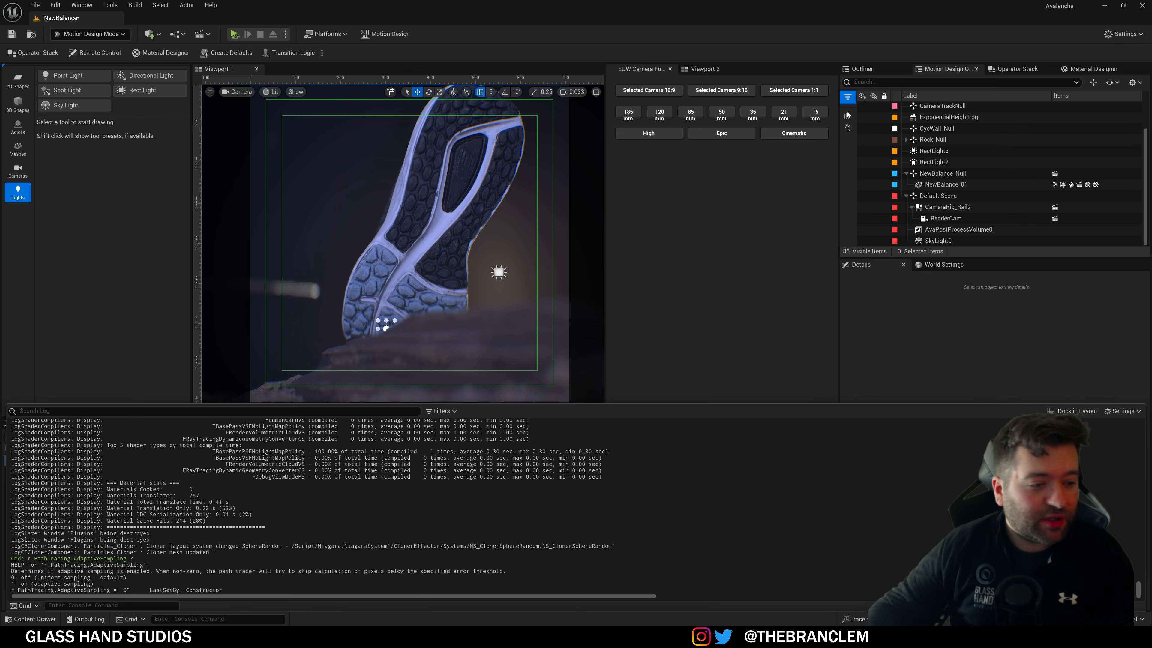
click(723, 241)
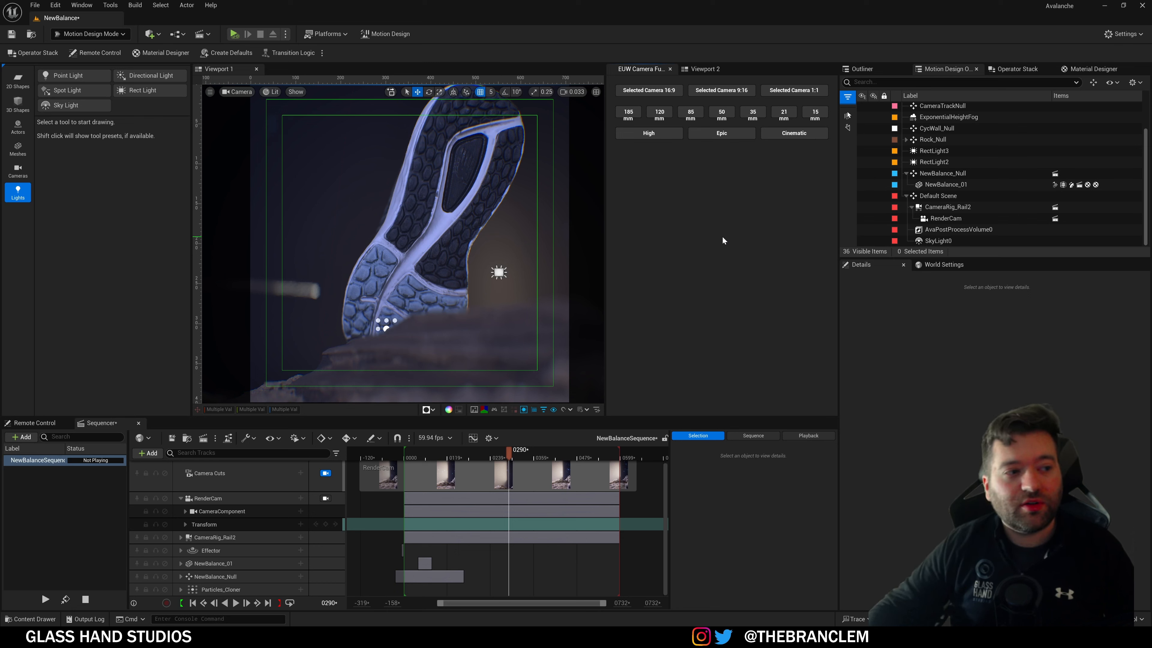
Step: Switch the viewport view mode from Lit to Path Tracing
click(234, 91)
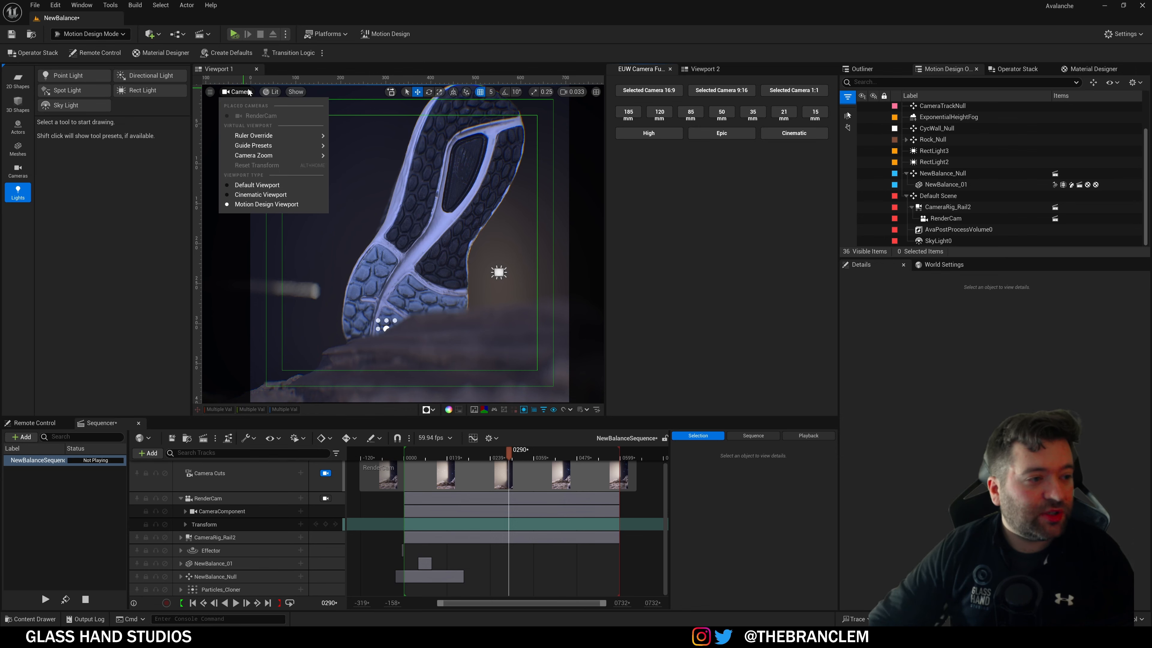
click(271, 92)
mouse_move(292, 304)
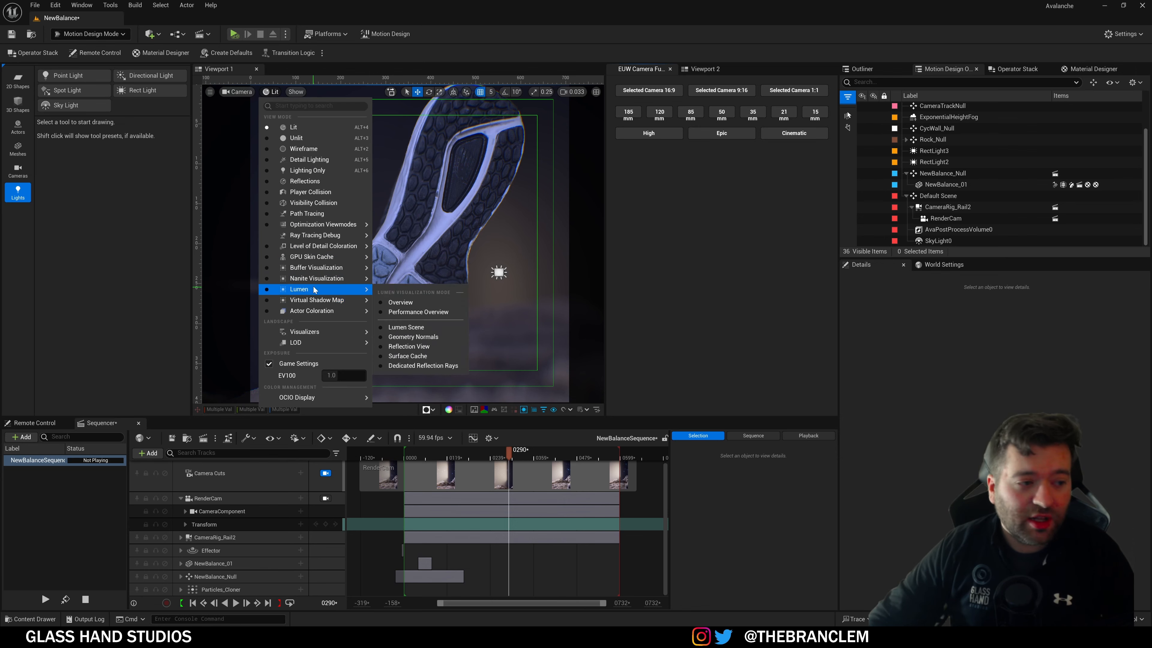
click(315, 217)
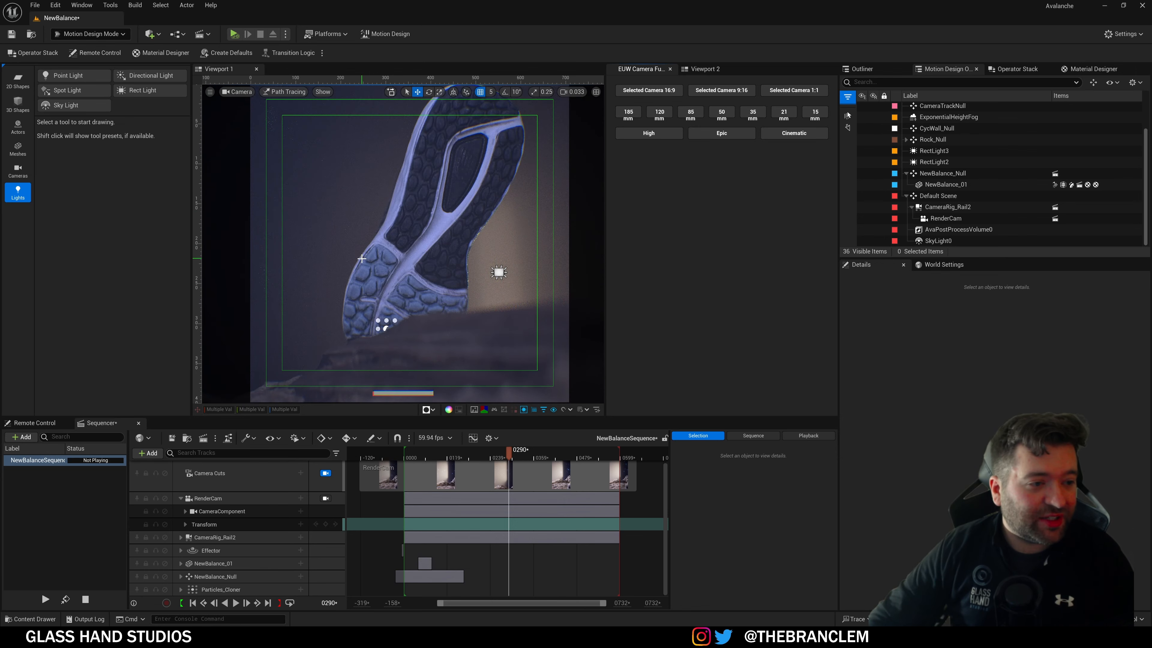
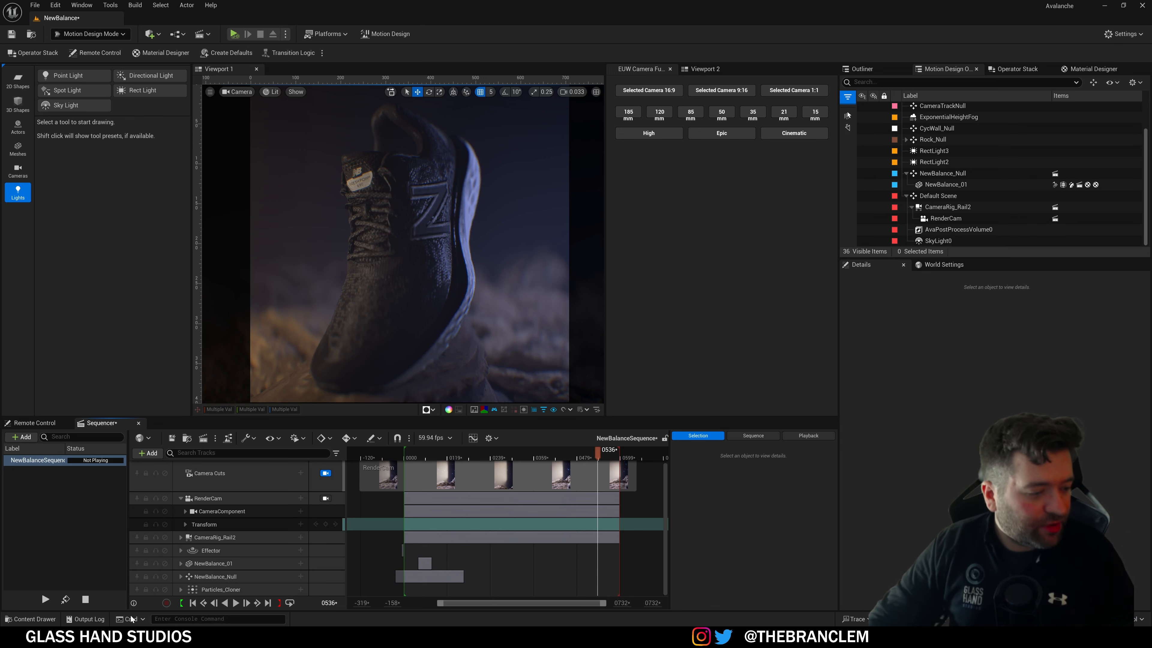
Step: Open the AppleVisionPro level from Content/Maps without saving the sneaker scene
click(26, 620)
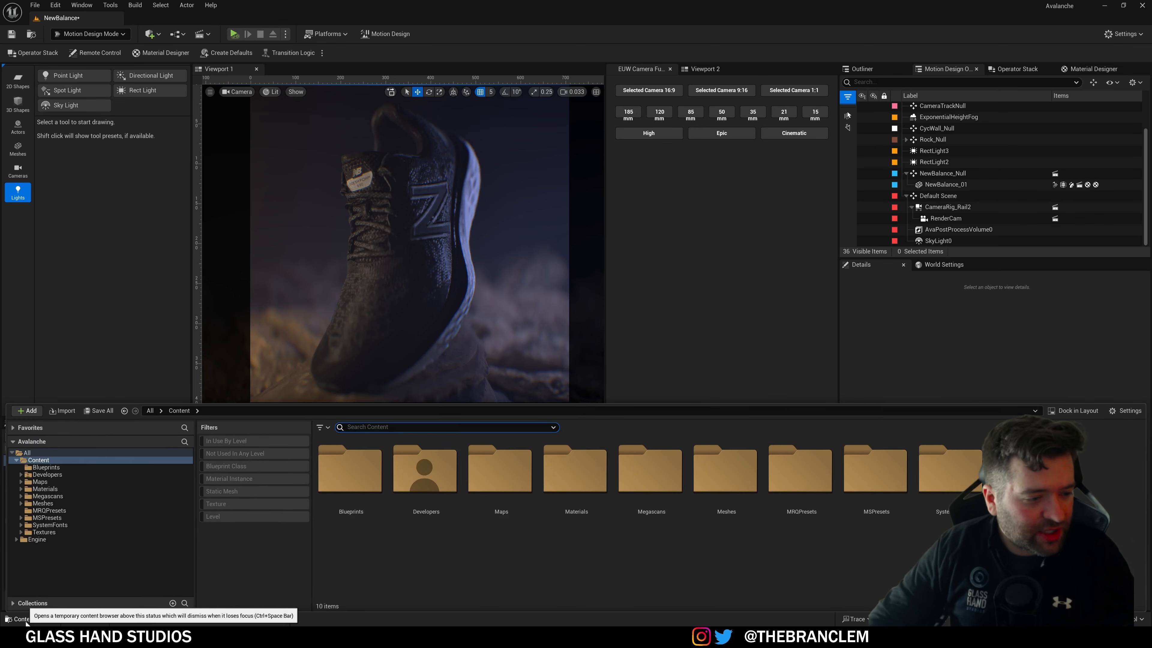
click(60, 483)
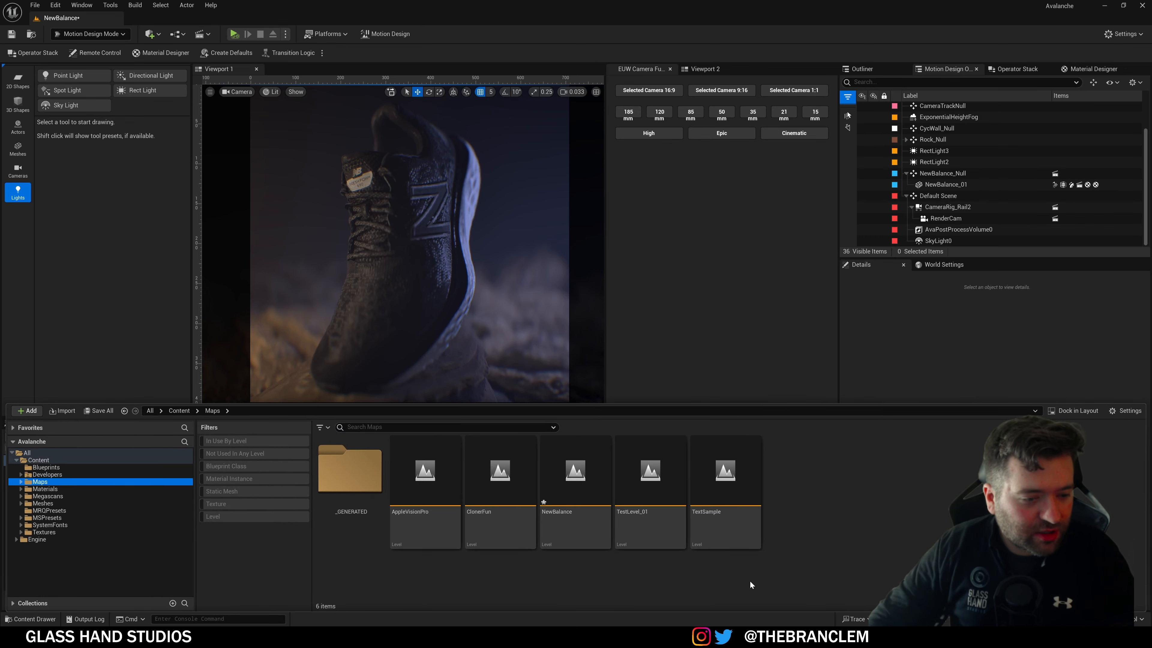
double_click(411, 537)
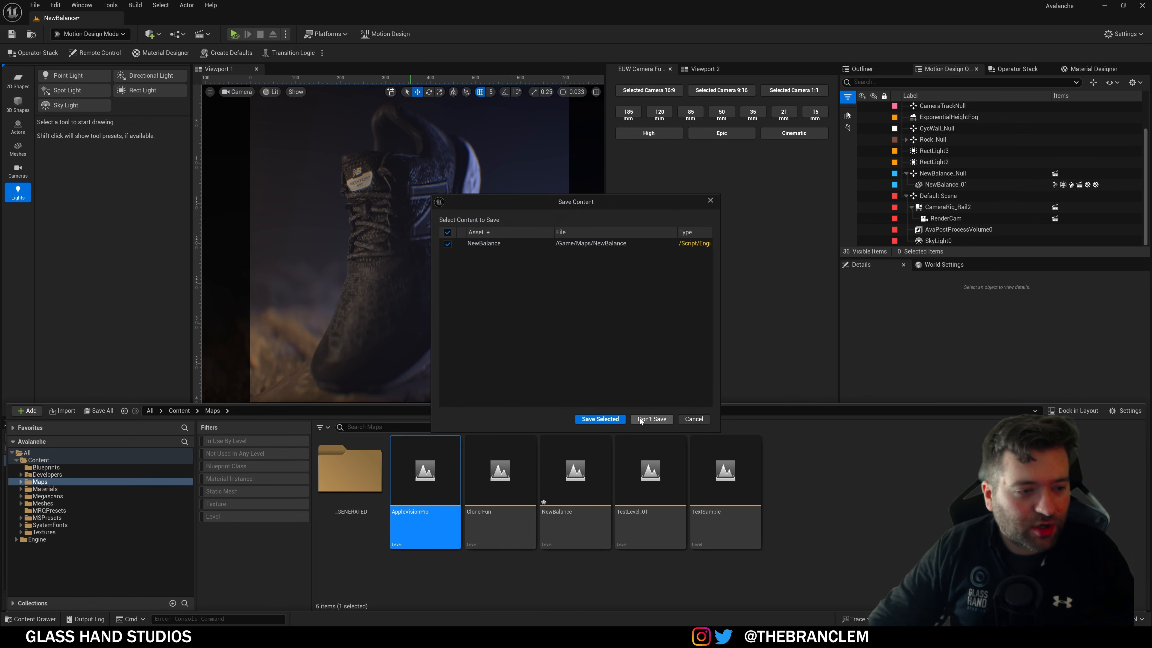
click(641, 420)
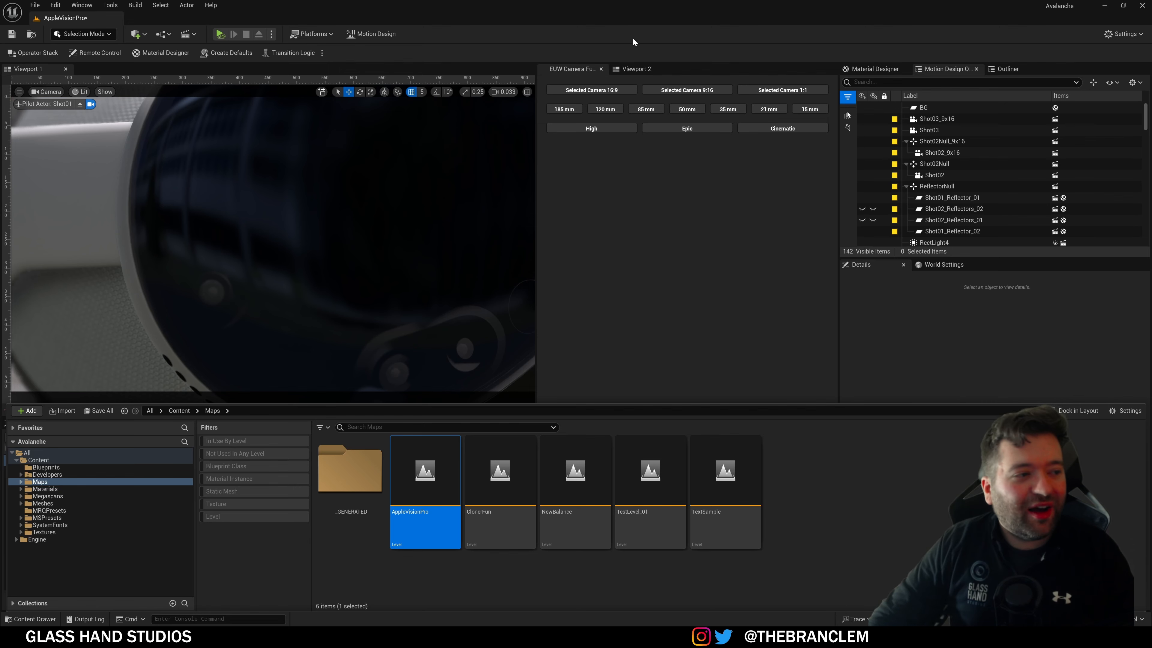
Step: Lock the view to the cut camera and play the sequence through Shot01–Shot03, stopping at frame 0313
click(700, 318)
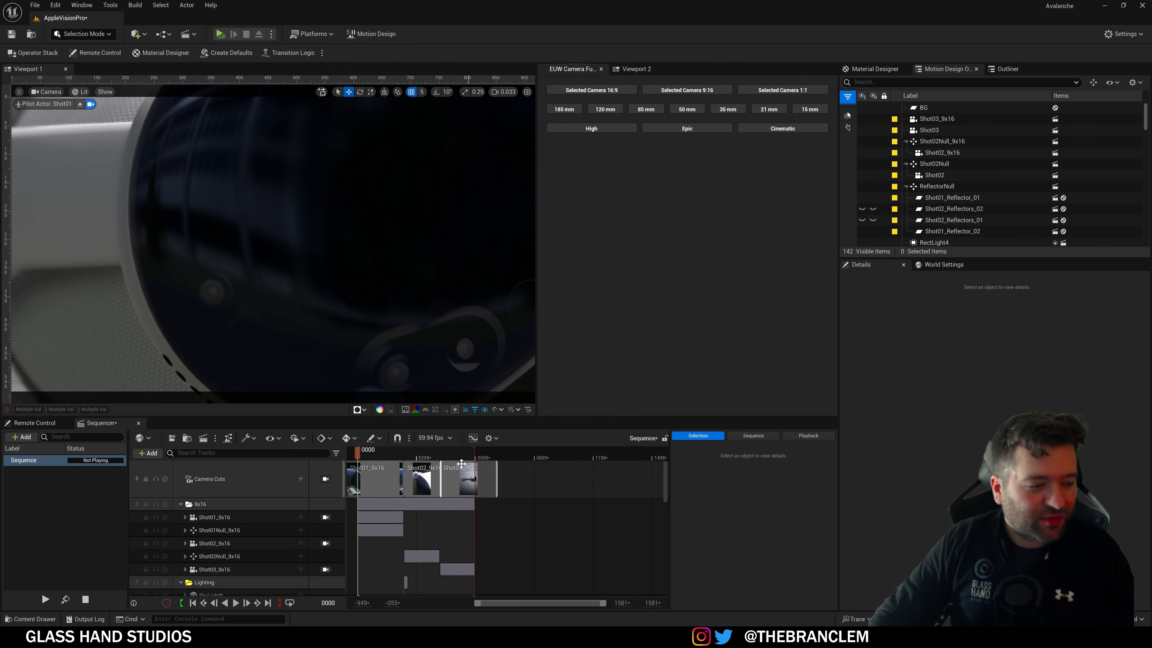
click(326, 478)
drag(382, 455, 387, 455)
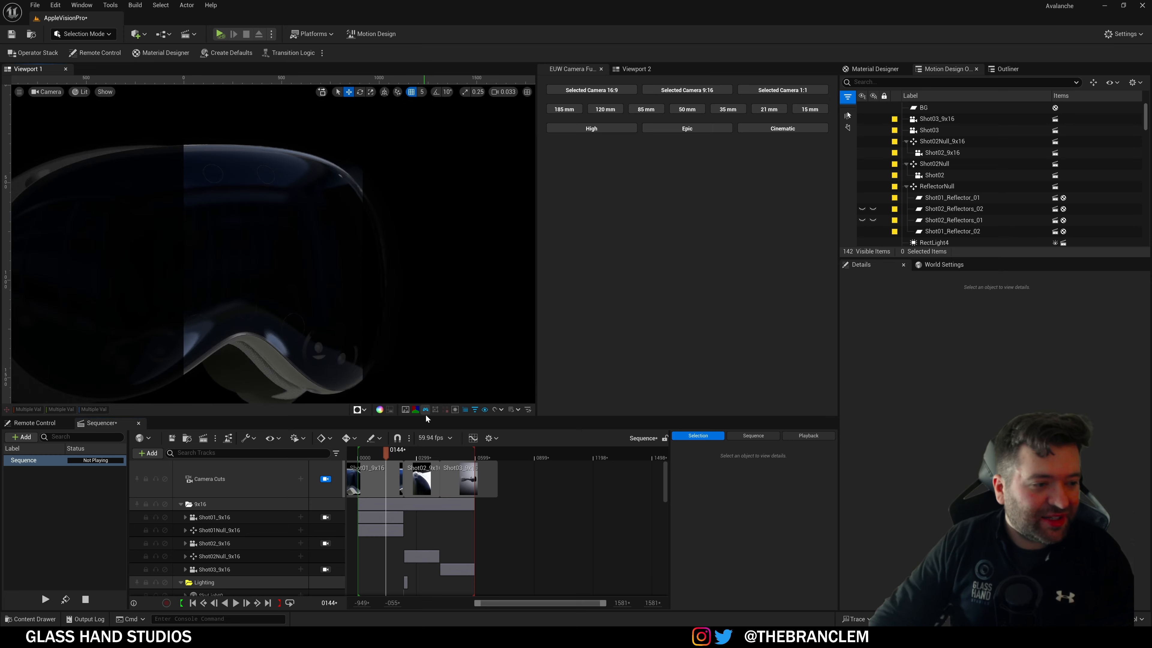
mouse_move(385, 453)
mouse_down()
mouse_move(369, 457)
mouse_move(456, 471)
mouse_move(390, 471)
mouse_up()
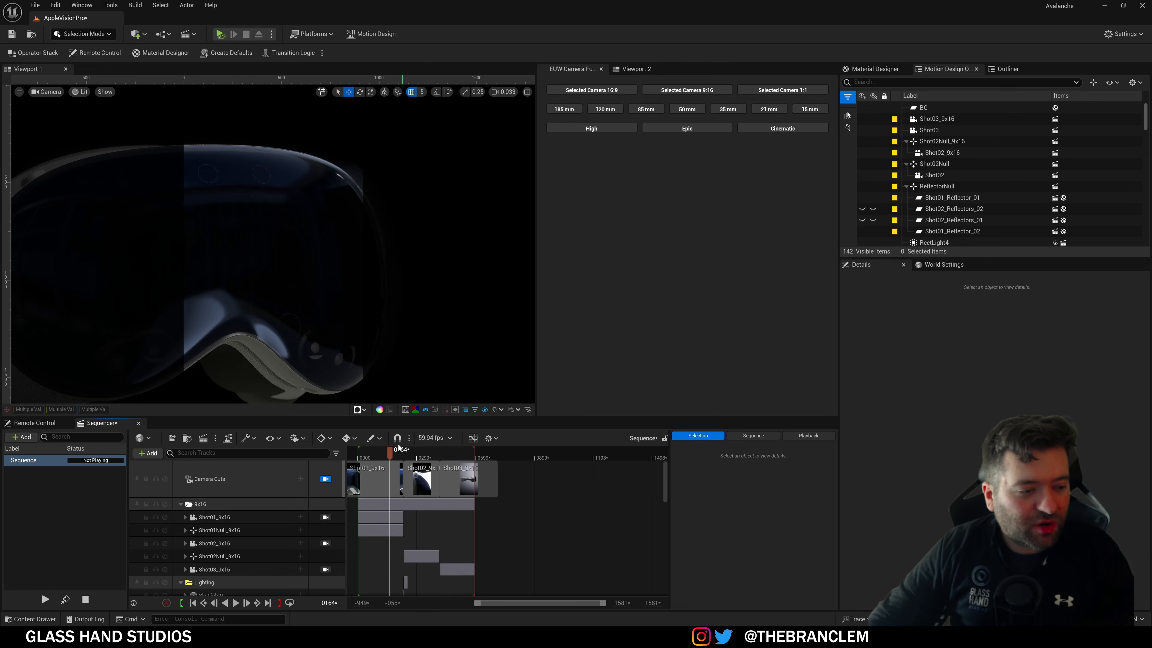
drag(393, 460, 366, 462)
key(space)
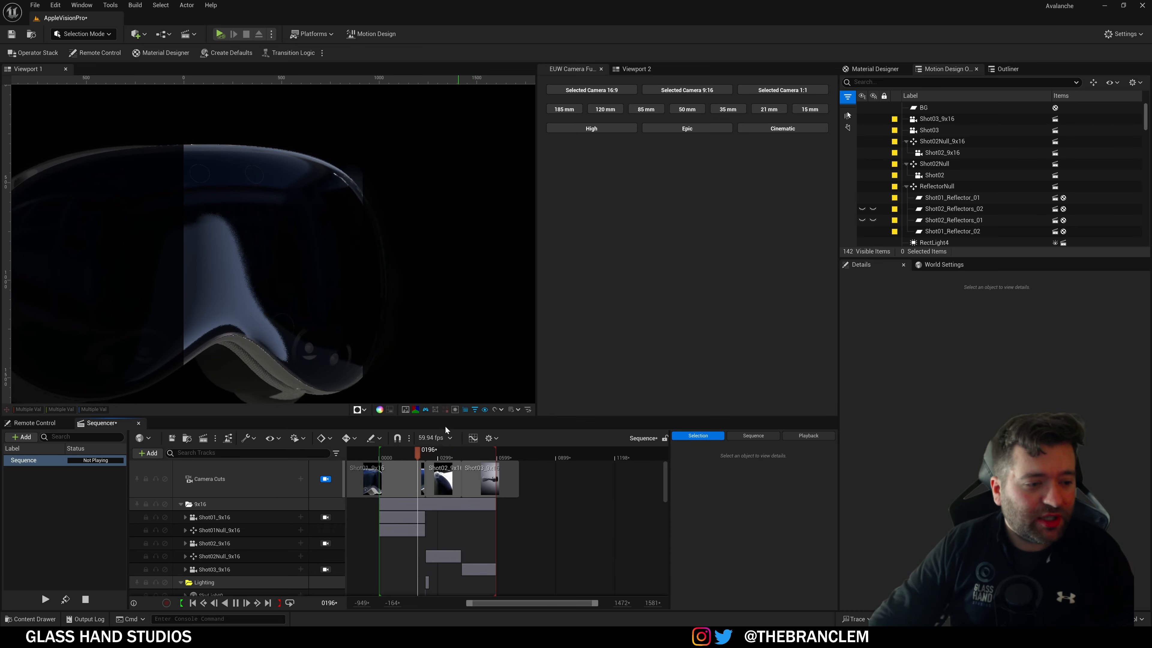
key(space)
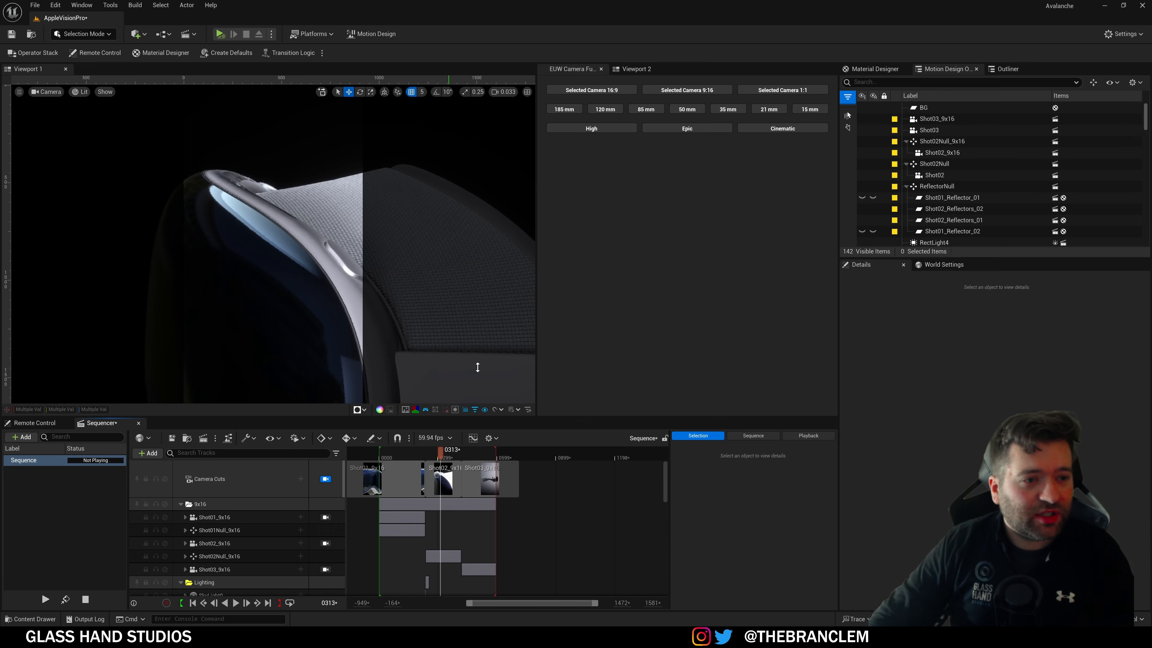
Step: Fly the Viewport 2 camera up to the headset and select AvaPostProcessVolume0 in the Outliner
click(624, 69)
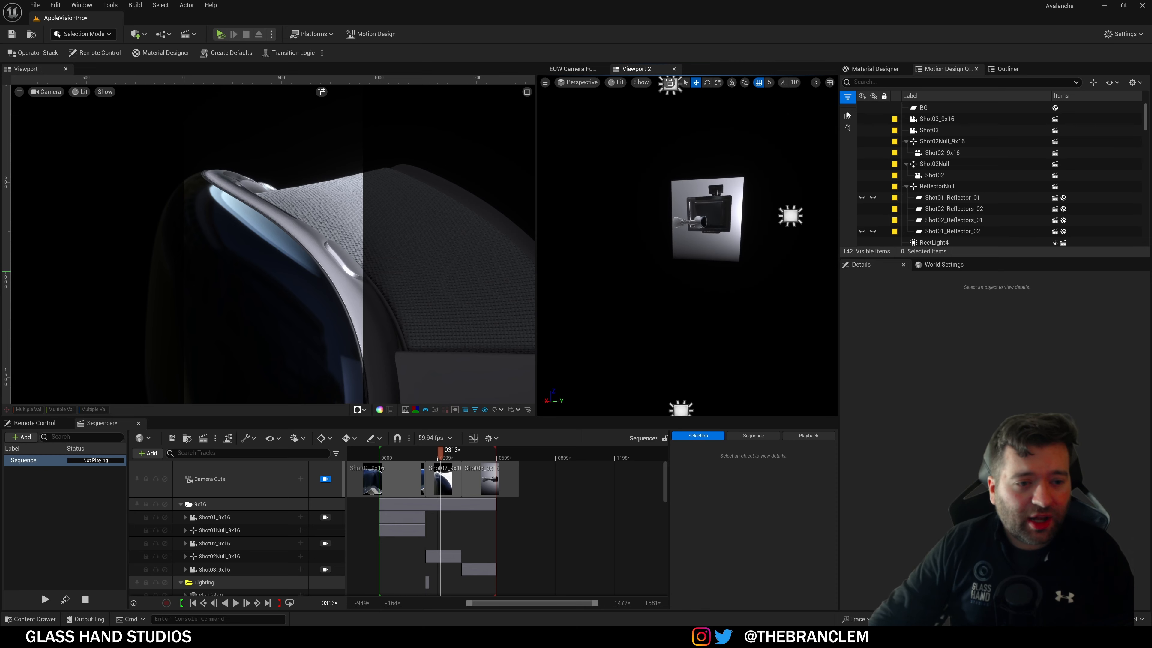
right_drag(687, 273, 542, 261)
key(w)
key(w)
scroll(993, 205, down, 5)
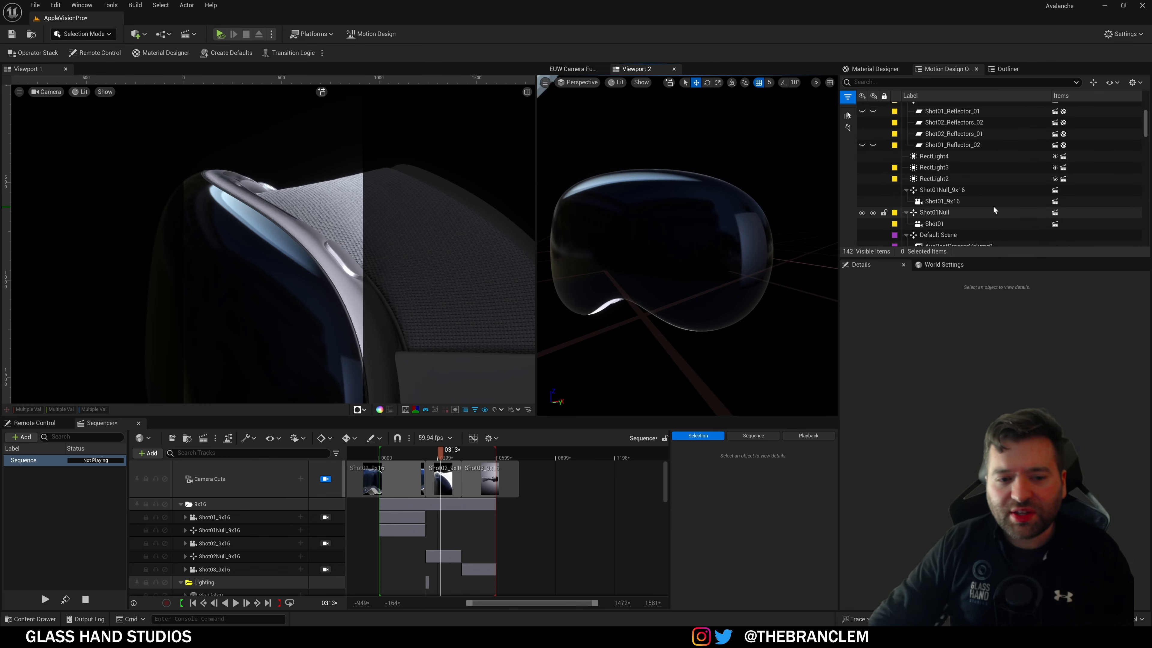
click(958, 177)
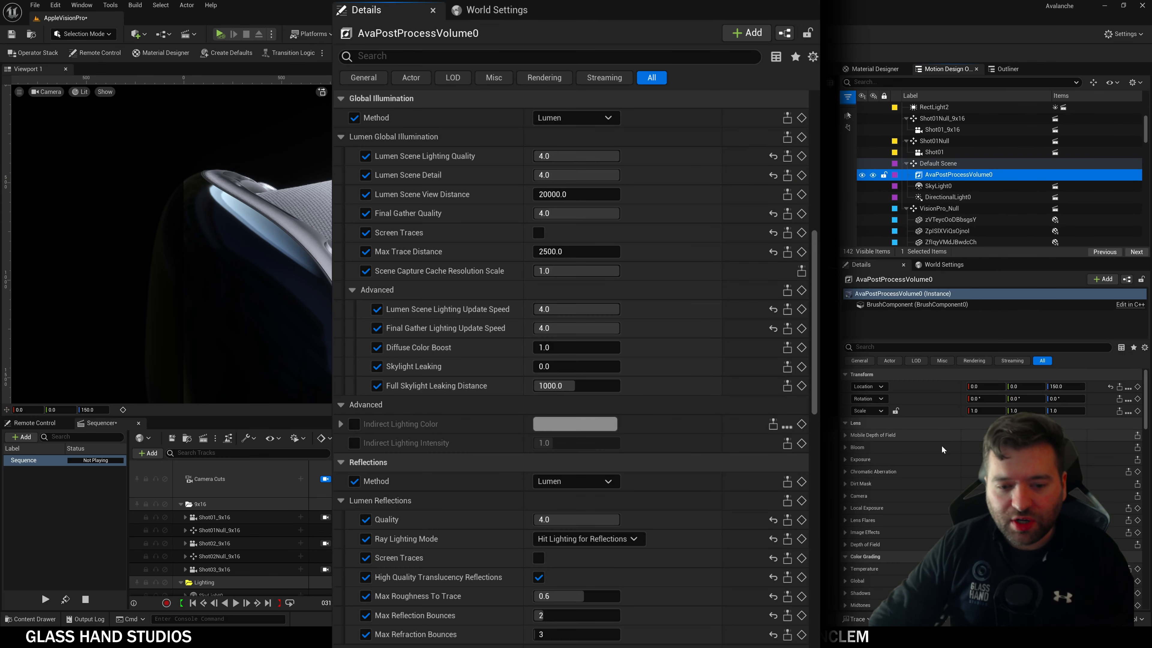
scroll(929, 475, down, 4)
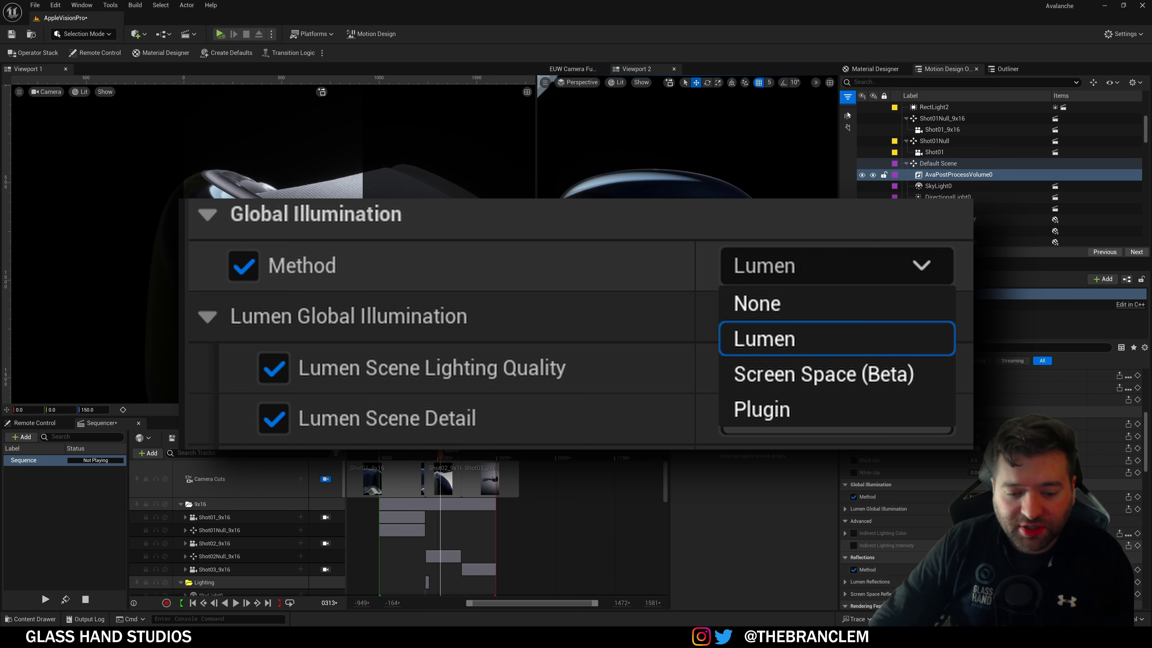
scroll(902, 522, down, 2)
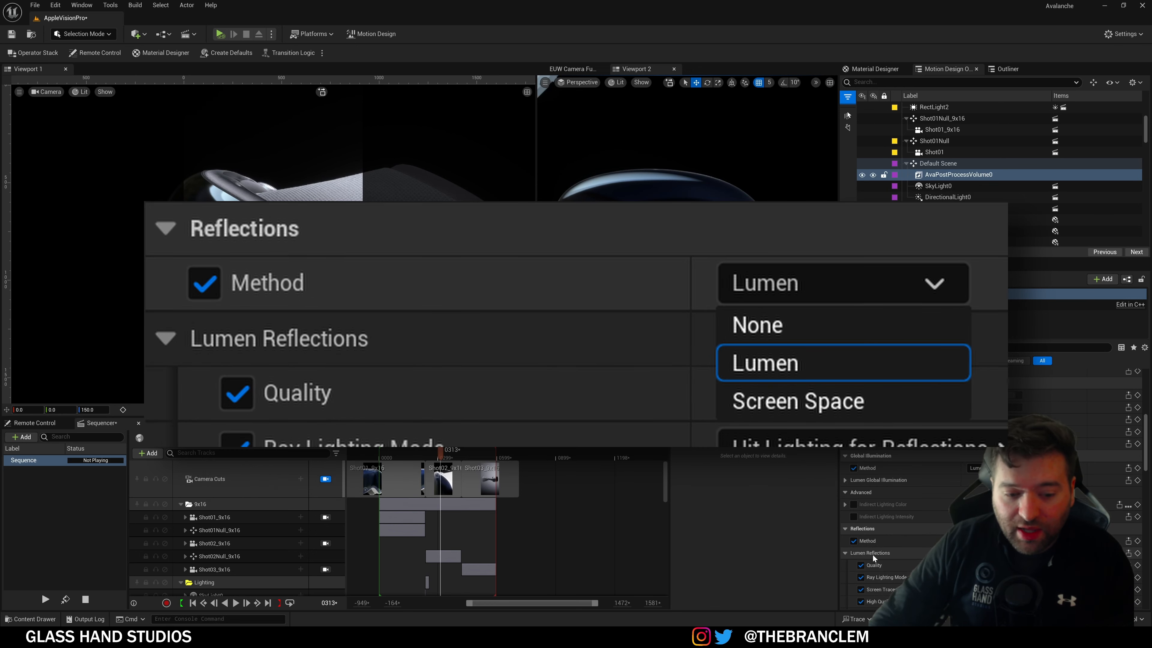
scroll(910, 550, down, 6)
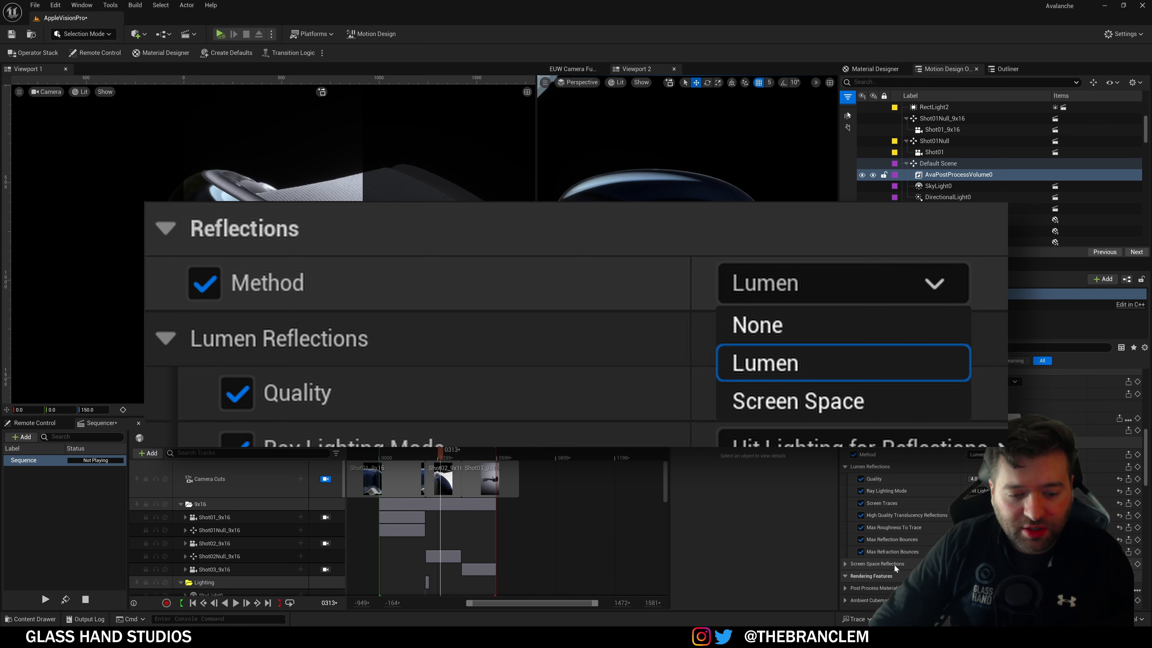
scroll(910, 561, down, 1)
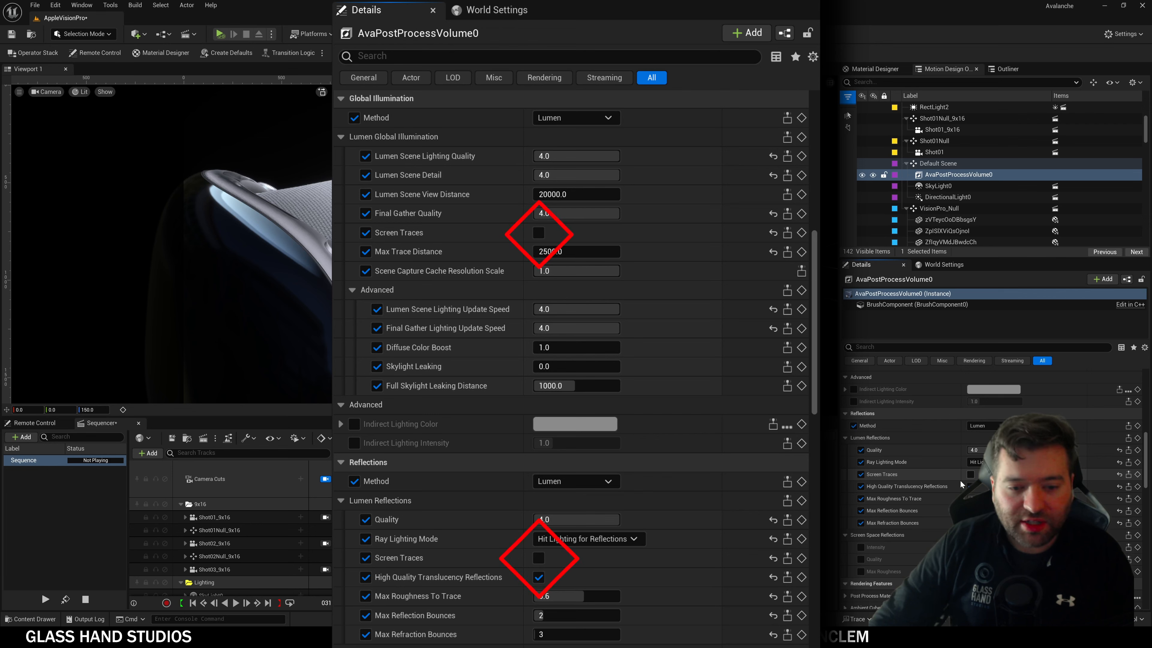
scroll(960, 480, up, 5)
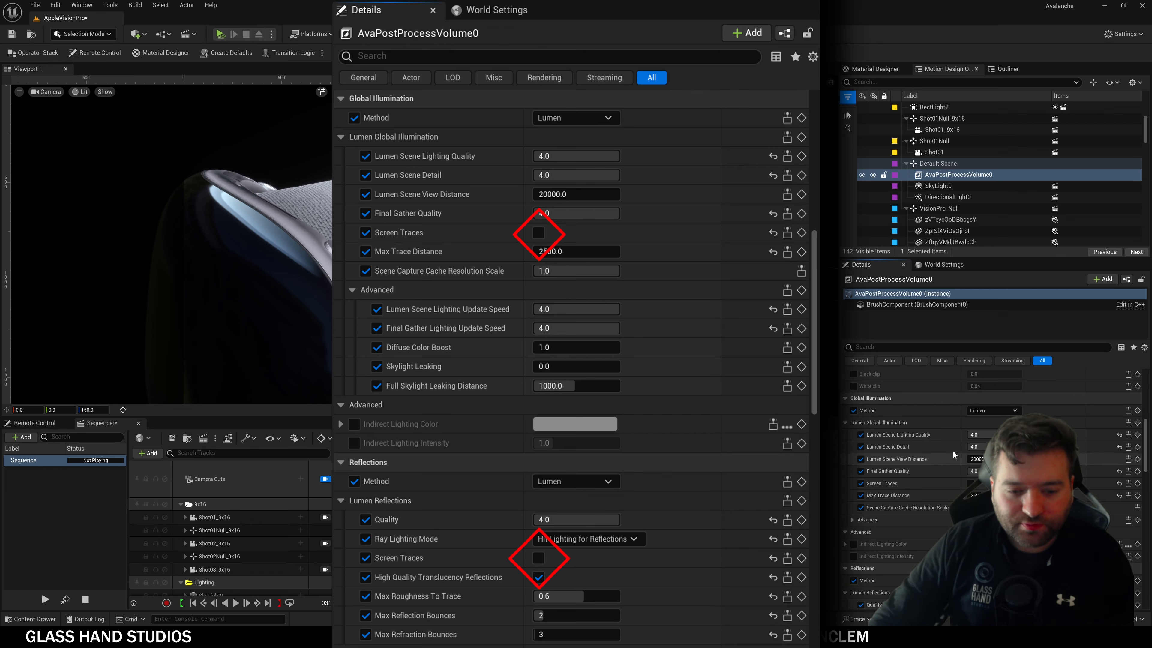
Step: Turn Lumen Screen Traces on, then switch them back off
scroll(953, 451, down, 1)
click(970, 469)
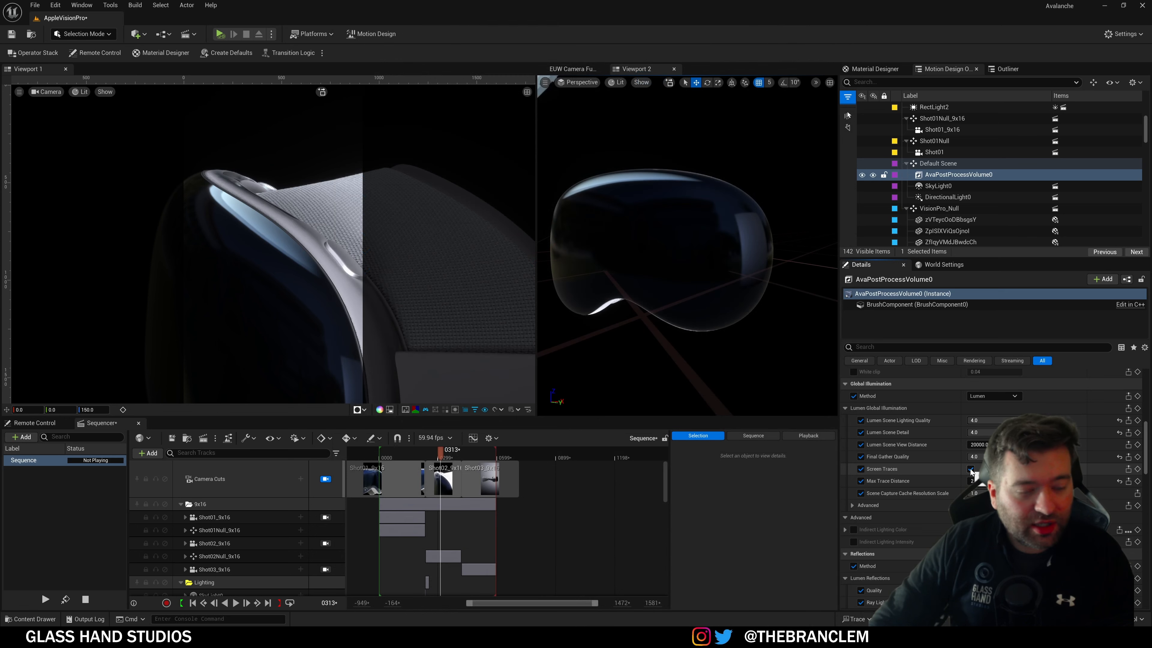
scroll(970, 469, down, 2)
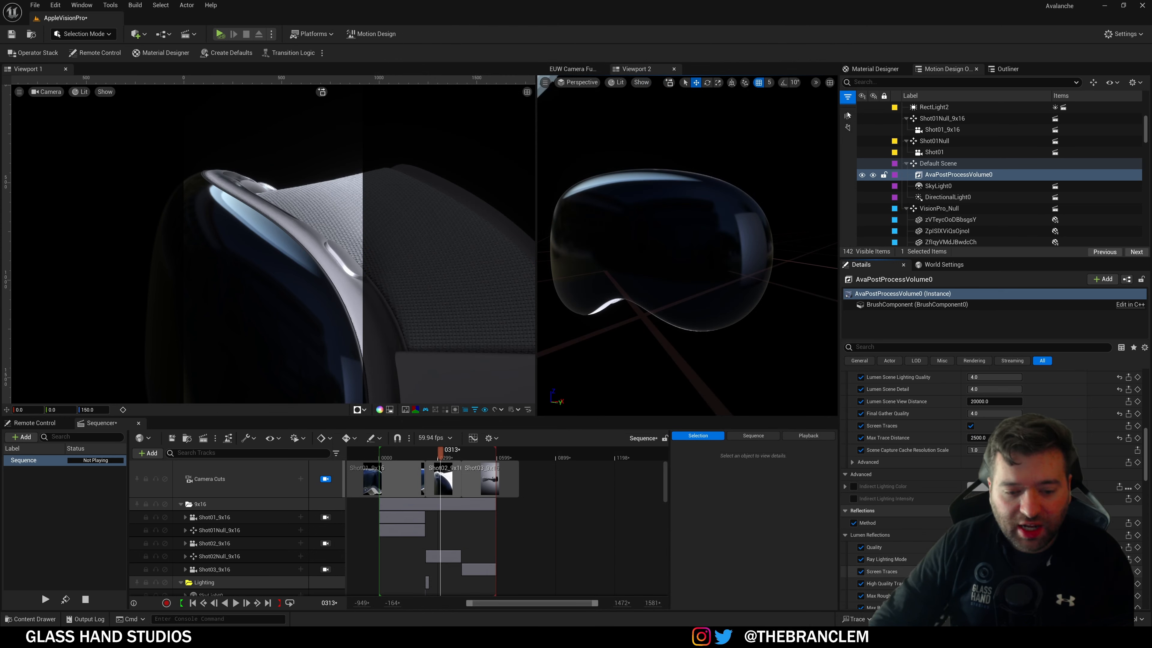
click(971, 425)
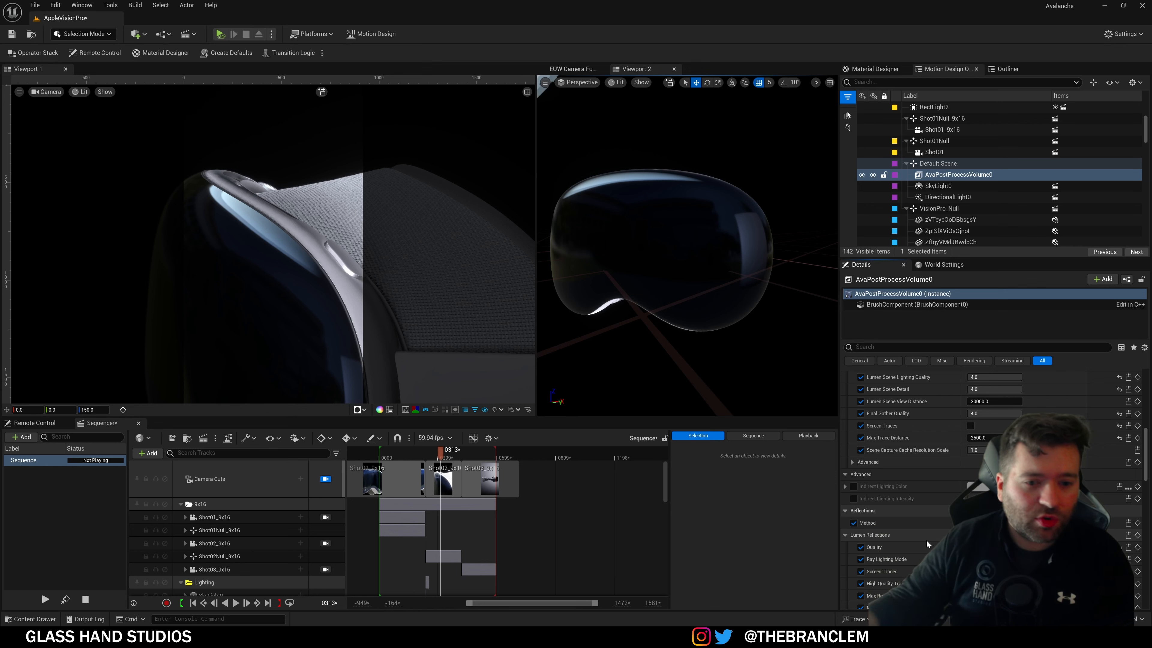
Step: Expand the advanced Lumen settings and set Max Roughness To Trace to 1.0
scroll(921, 485, up, 1)
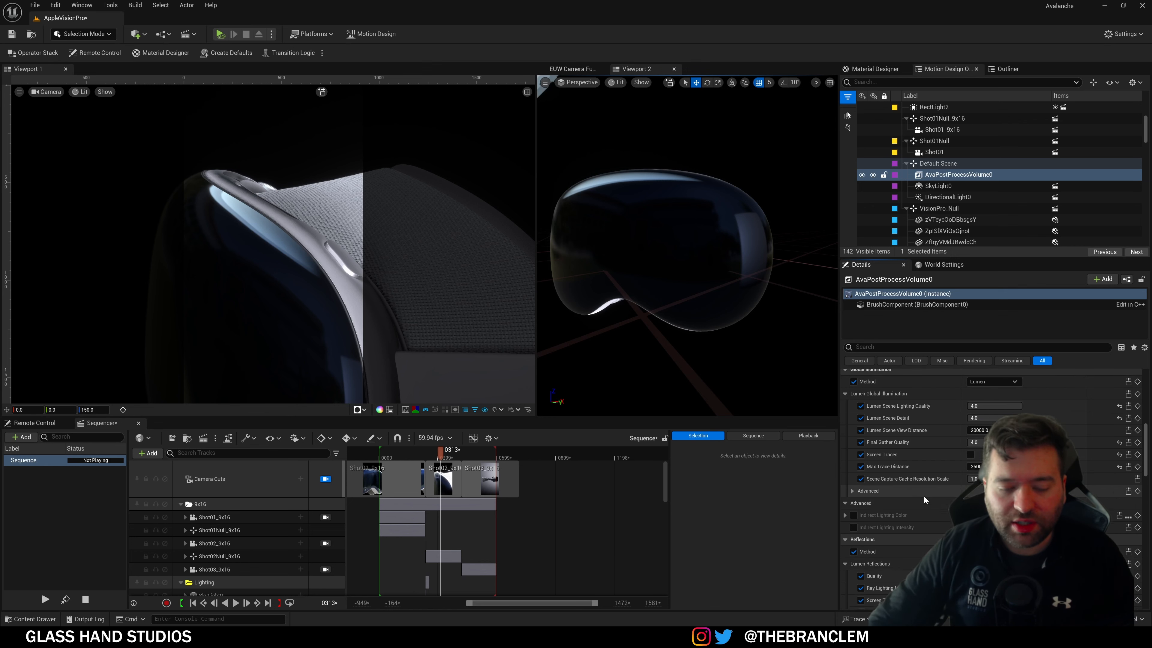
scroll(909, 496, down, 1)
click(859, 462)
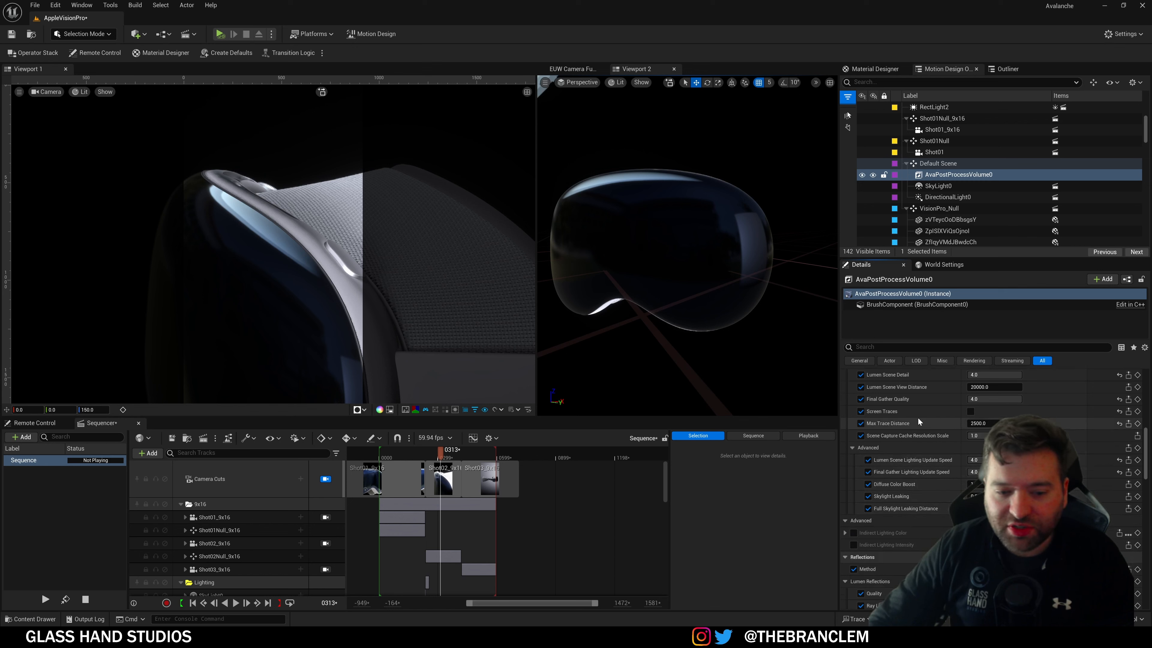
scroll(917, 508, down, 3)
scroll(918, 507, down, 10)
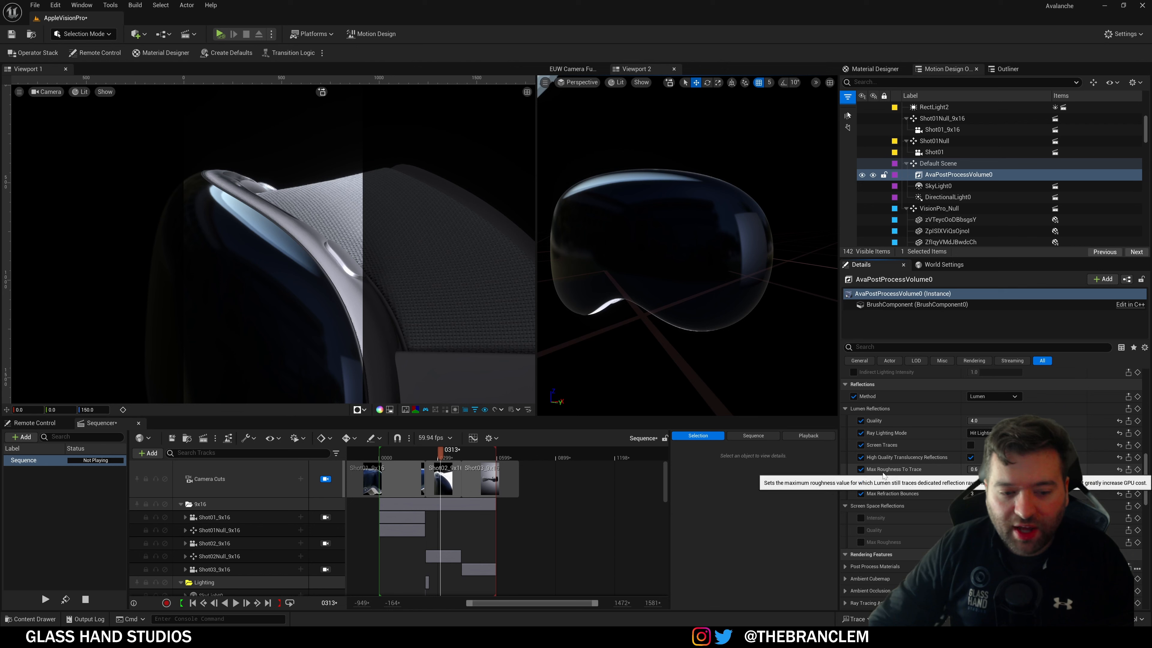
click(975, 469)
text(1)
key(Return)
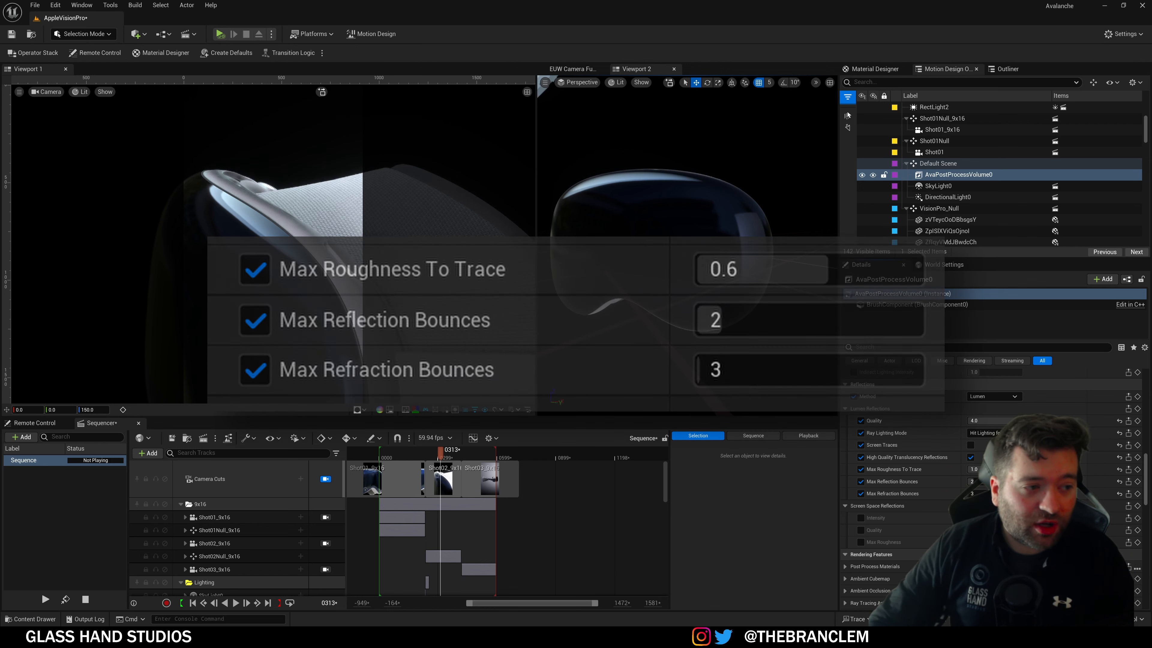
Step: Return Max Roughness To Trace to 0.6, try 1.0 again, then settle on 0.6
click(975, 469)
text(0.6)
key(Return)
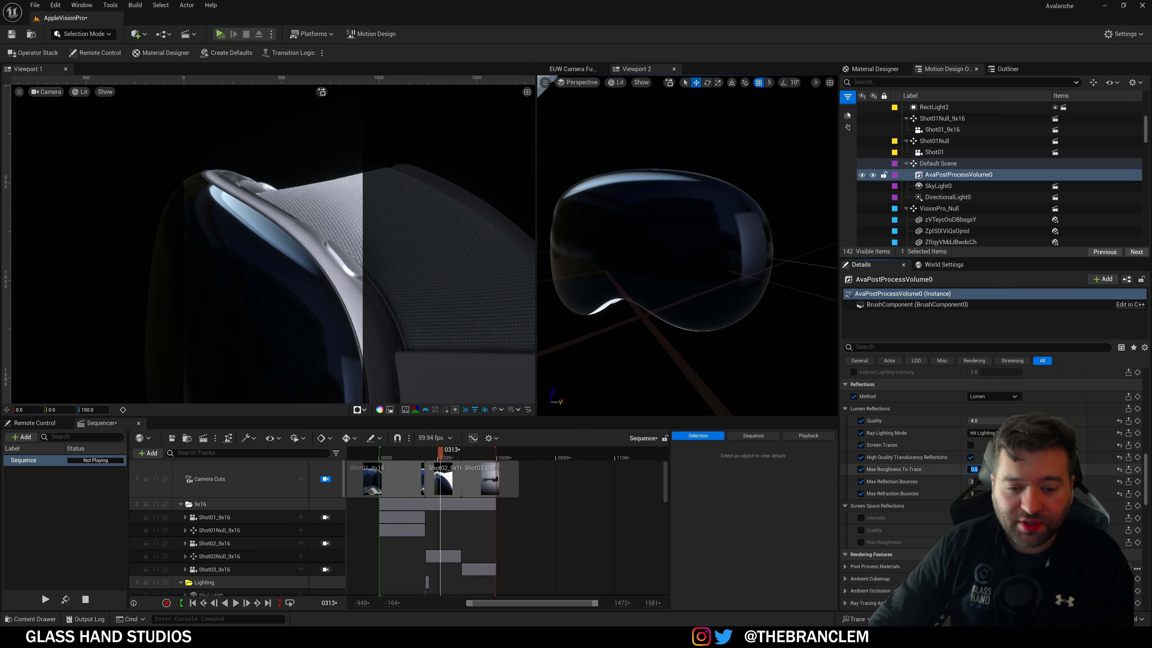
mouse_move(1000, 469)
mouse_down()
mouse_move(1021, 469)
mouse_move(981, 469)
mouse_move(1023, 469)
mouse_up()
click(1000, 470)
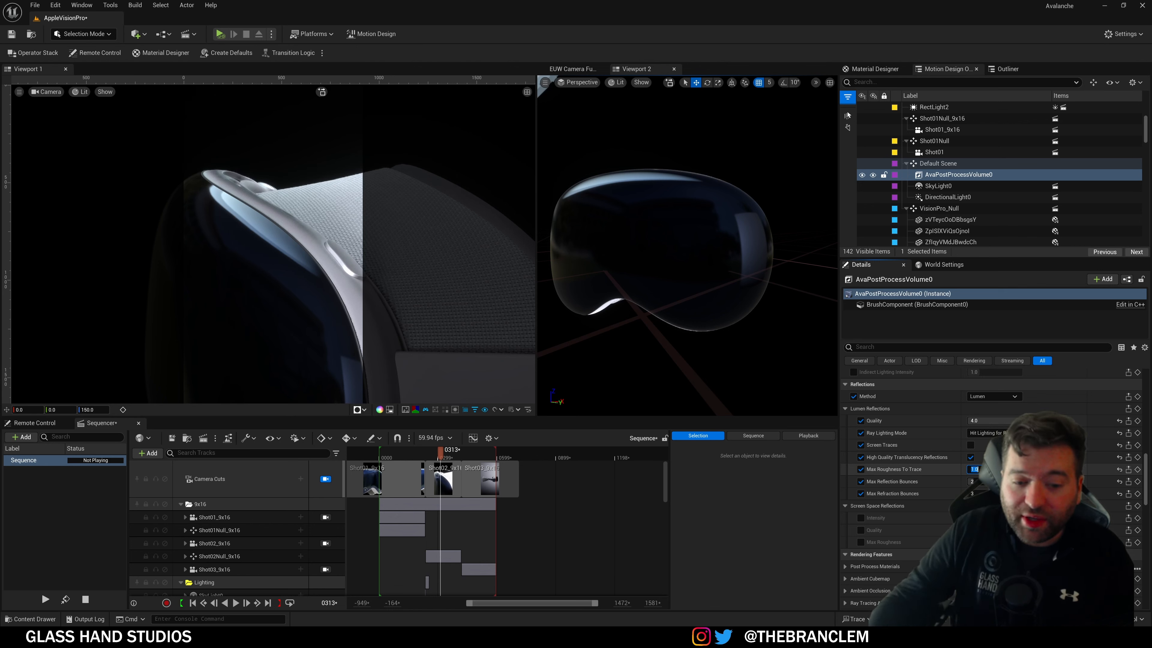
text(0.6)
key(Return)
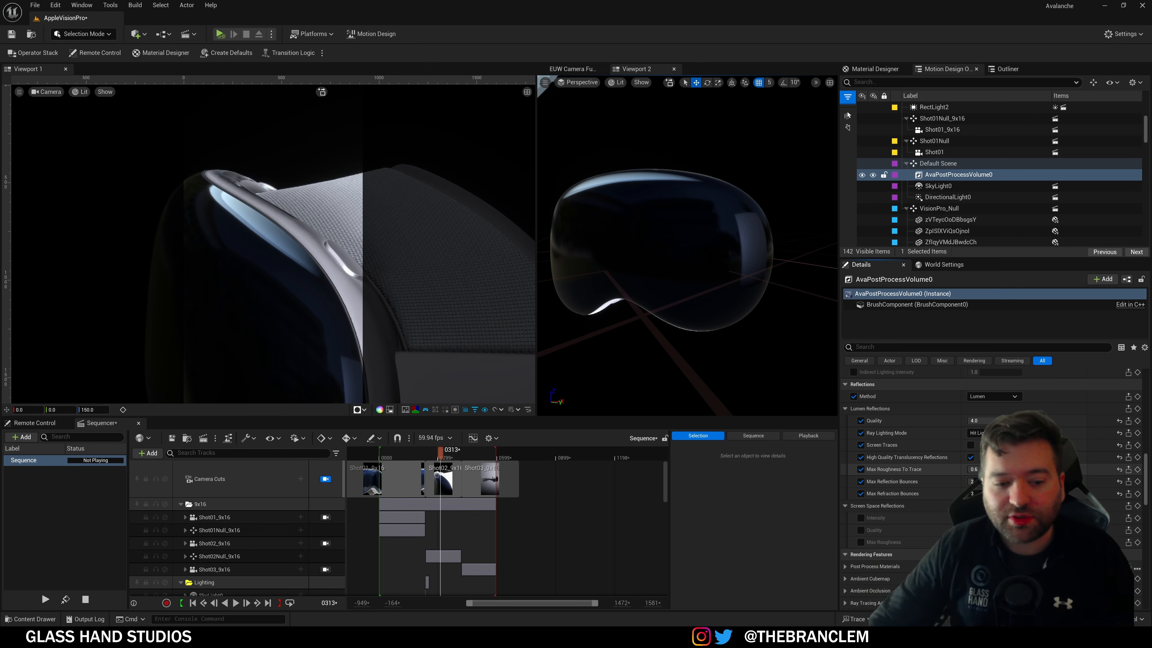
scroll(931, 491, down, 1)
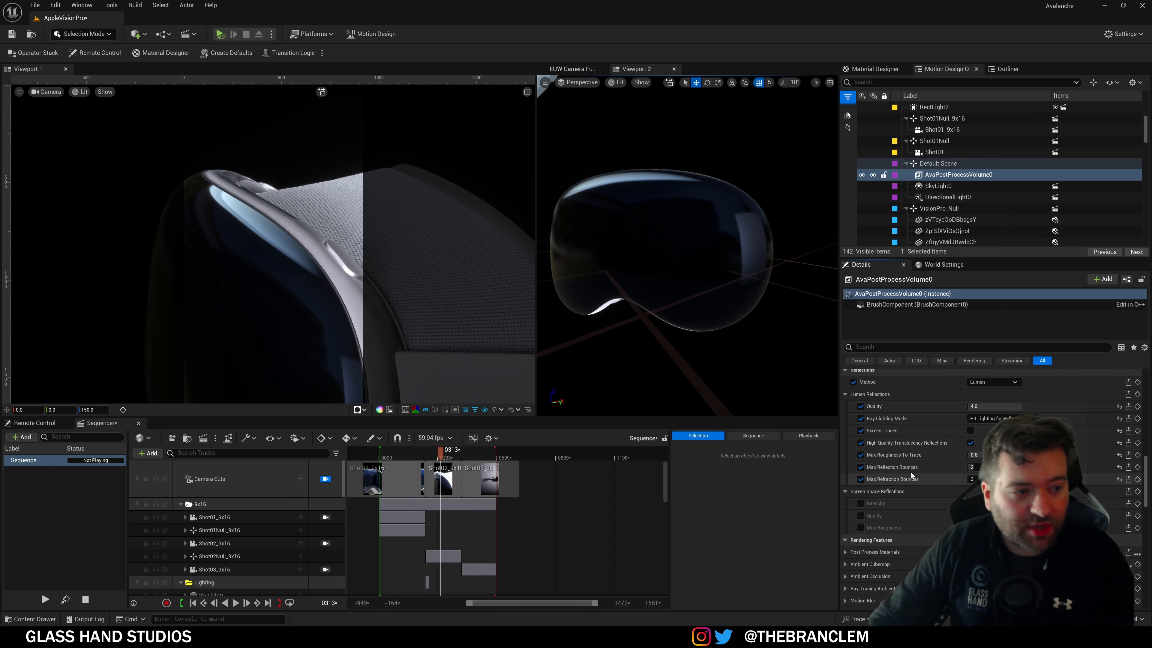
Step: Scrub the playhead to frame 0163 and orbit Viewport 2 around the headset from side, front and above
mouse_move(688, 278)
right_down()
mouse_move(649, 279)
mouse_move(698, 279)
right_up()
drag(448, 454, 411, 454)
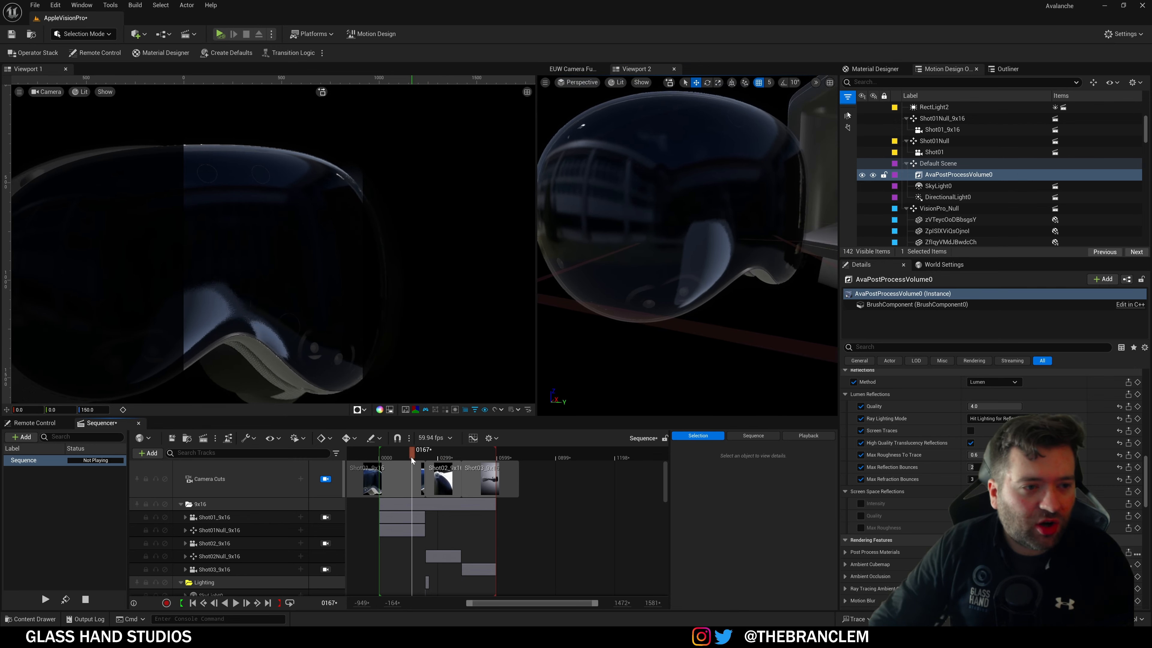
right_drag(688, 271, 643, 248)
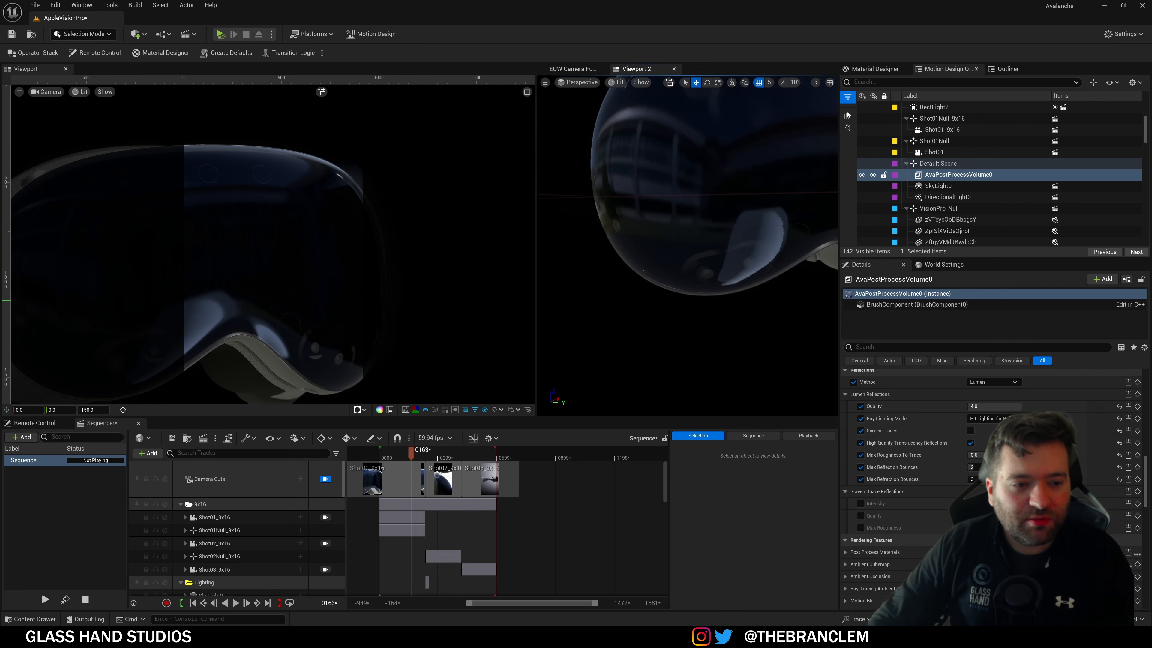
right_drag(687, 245, 685, 281)
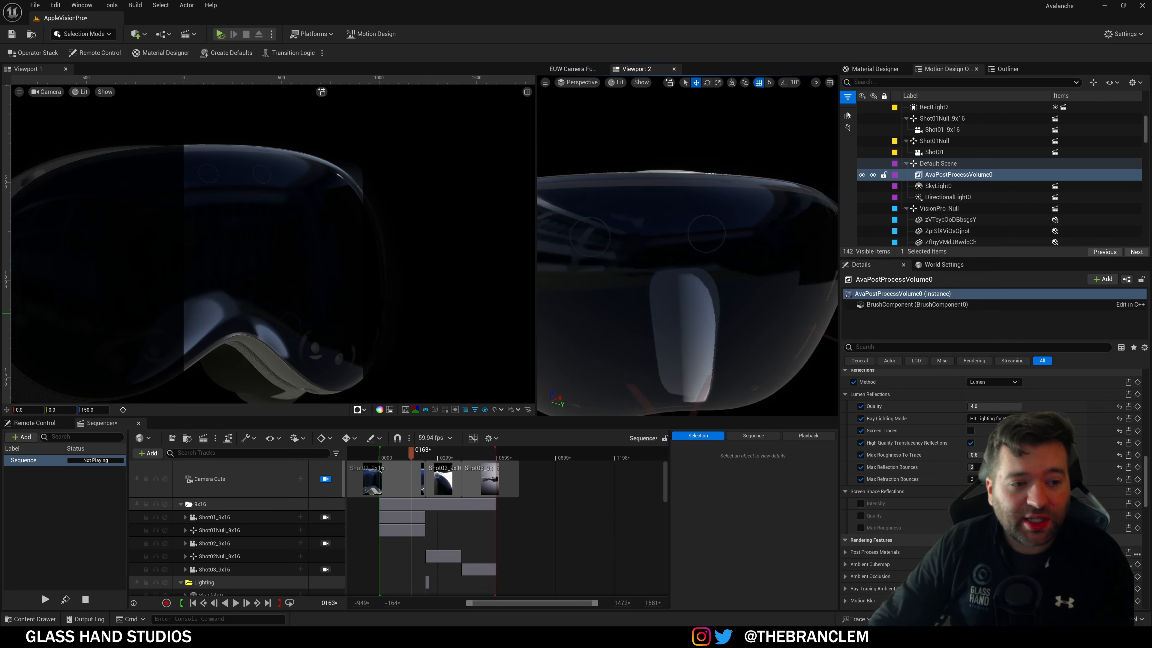
alt+drag(681, 290, 595, 309)
click(619, 82)
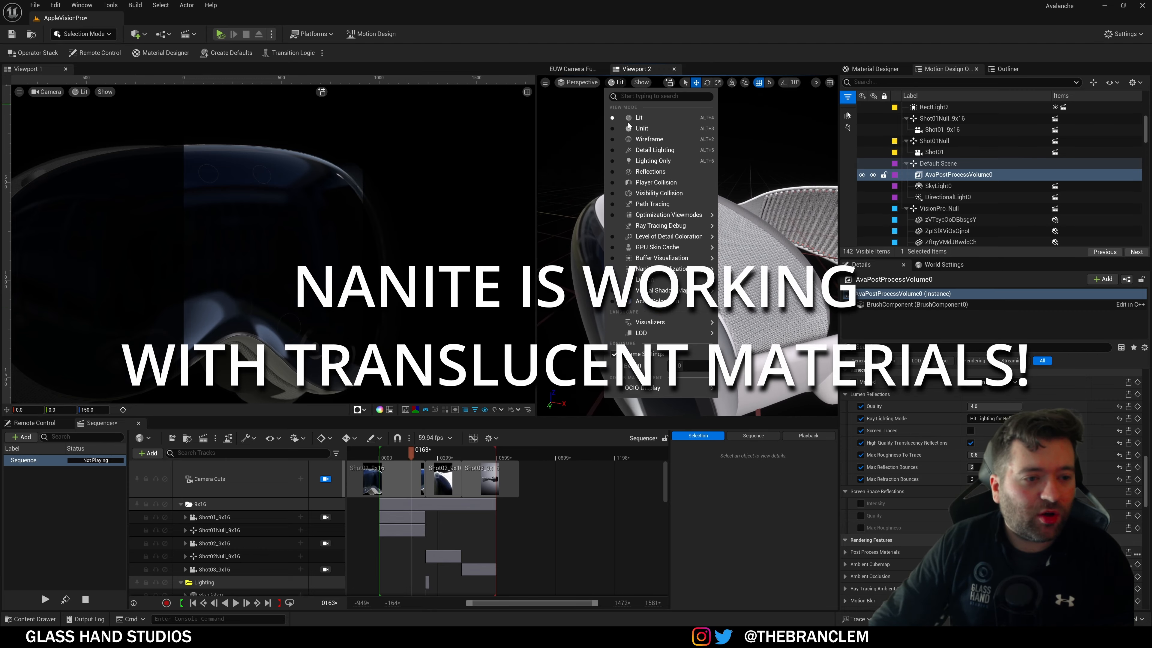
mouse_move(666, 301)
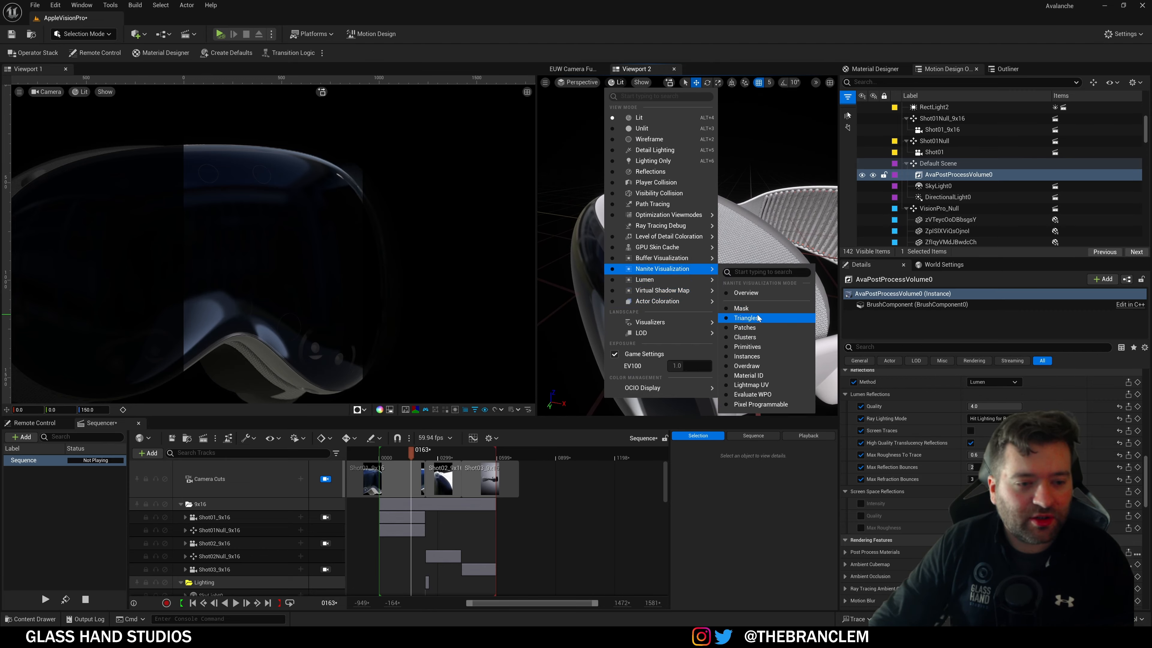
click(759, 318)
alt+drag(758, 318, 708, 317)
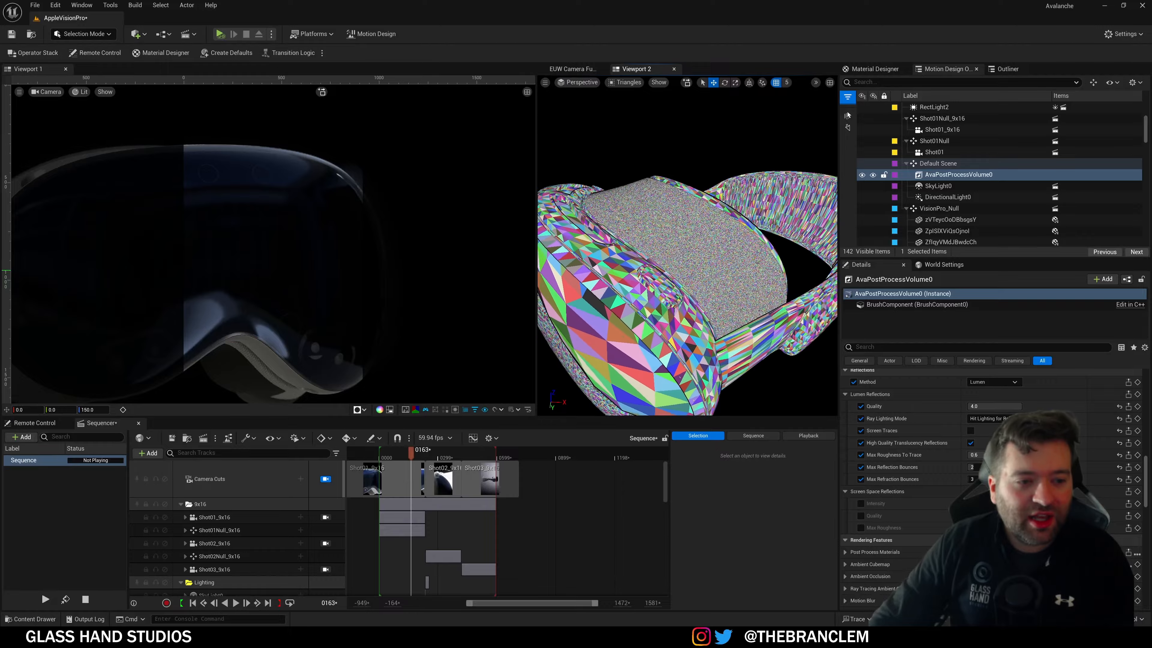
right_drag(708, 317, 685, 313)
click(625, 81)
click(630, 109)
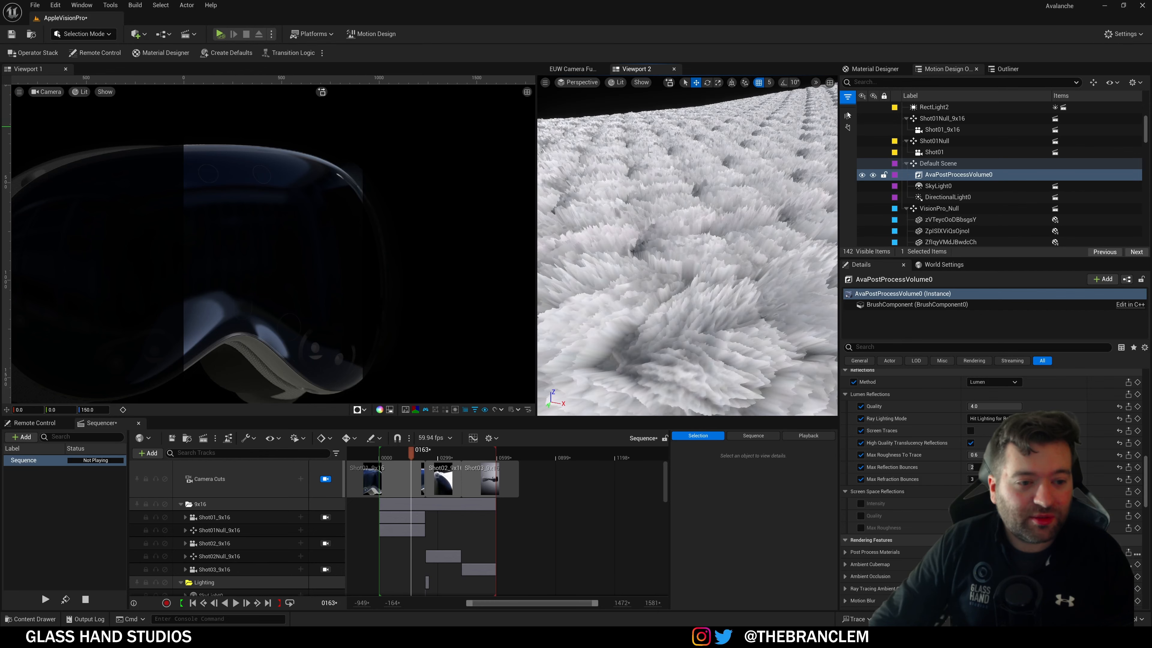
right_drag(674, 261, 599, 250)
Step: Select the fabric mesh and open its ClothDispMat material, panning to the Displacement input
click(658, 245)
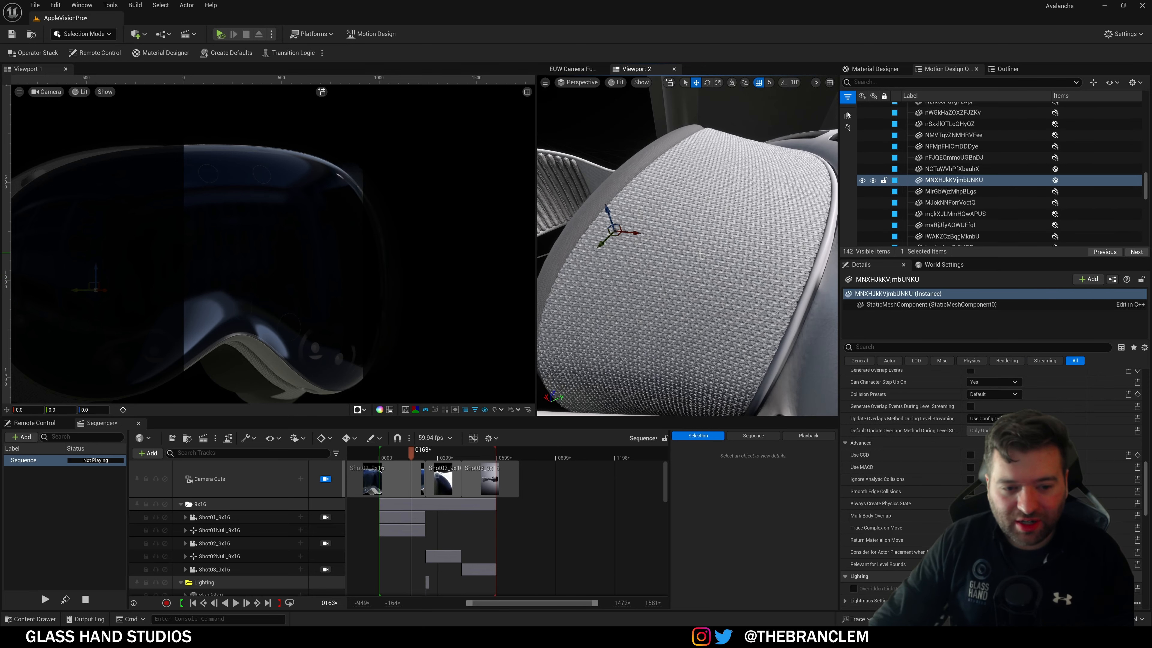
scroll(912, 461, up, 10)
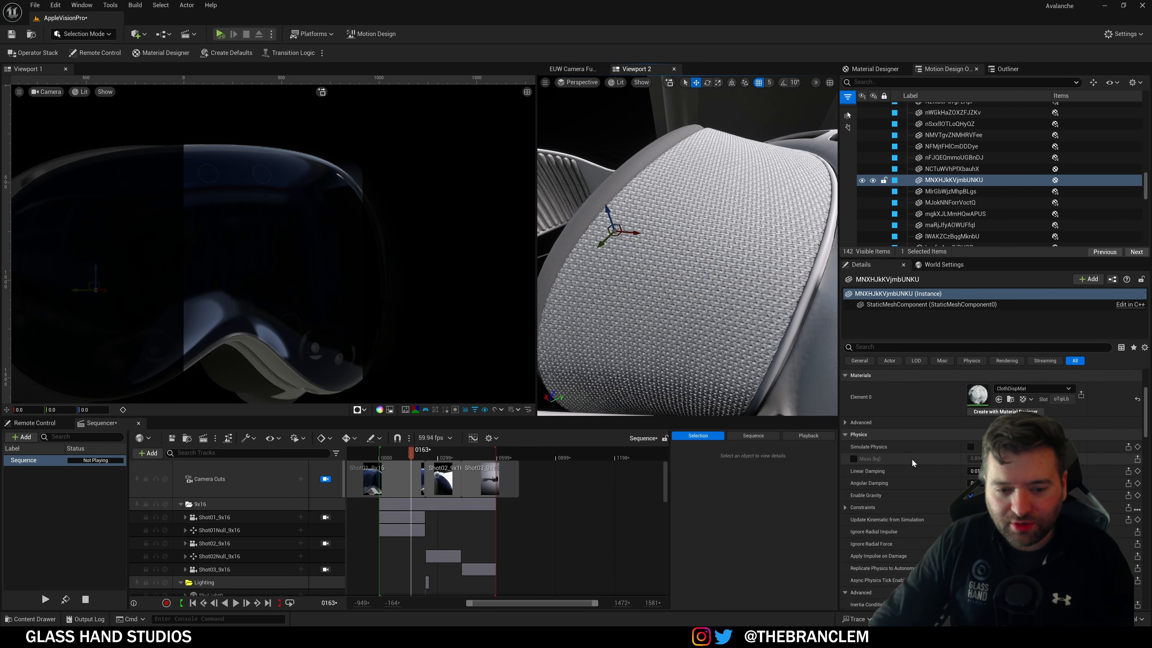
double_click(979, 509)
right_drag(632, 347, 728, 327)
right_drag(704, 277, 712, 383)
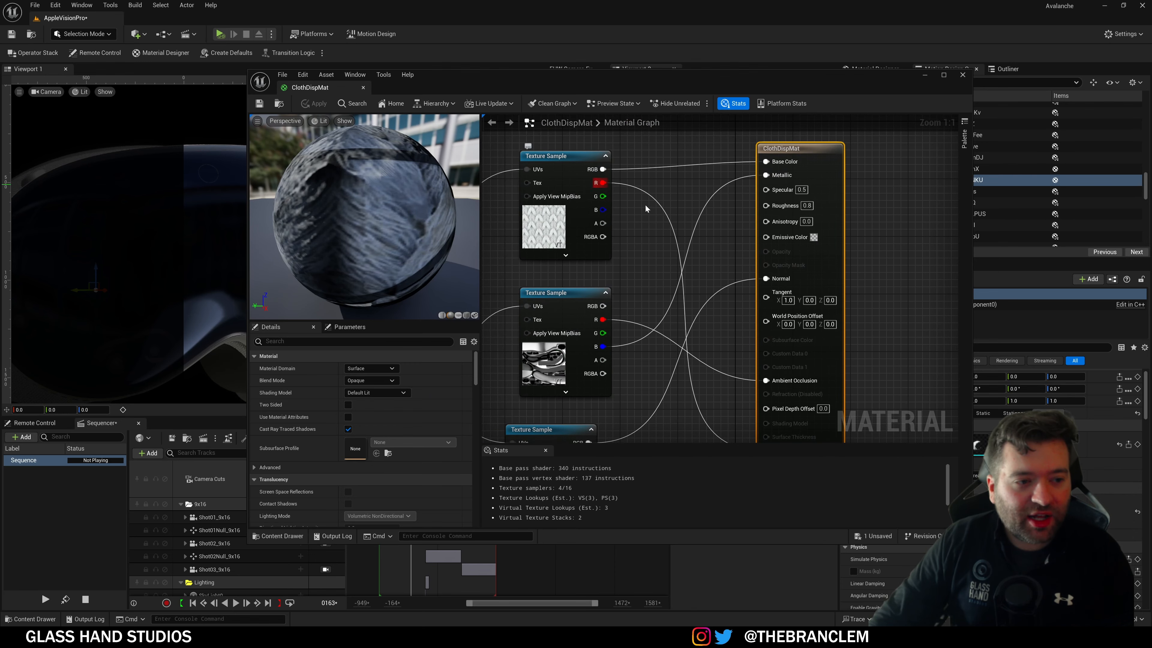
right_drag(645, 209, 601, 195)
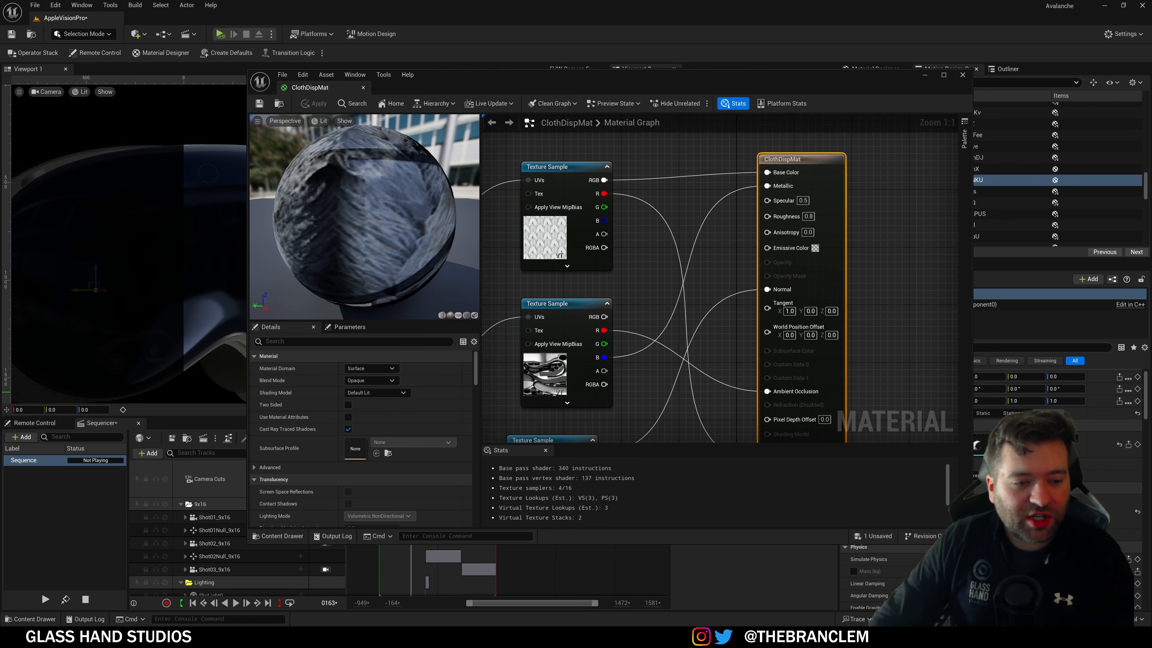
right_drag(668, 389, 619, 264)
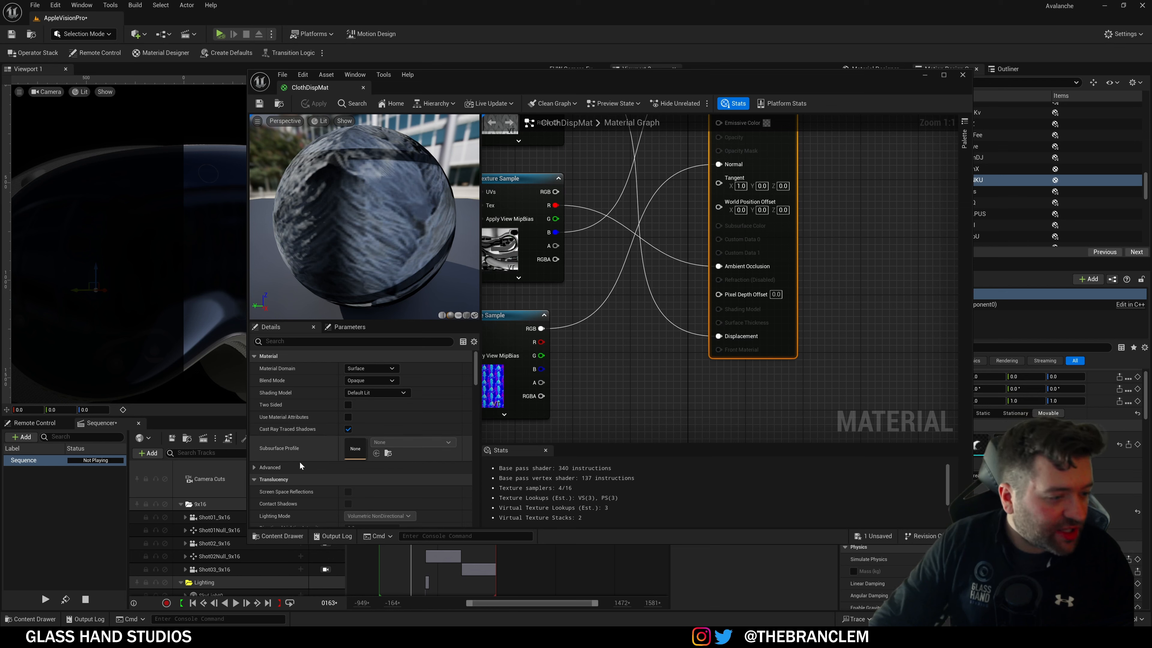
Step: Search the material Details for 'disp', then select the top Texture Sample node
click(353, 341)
text(di)
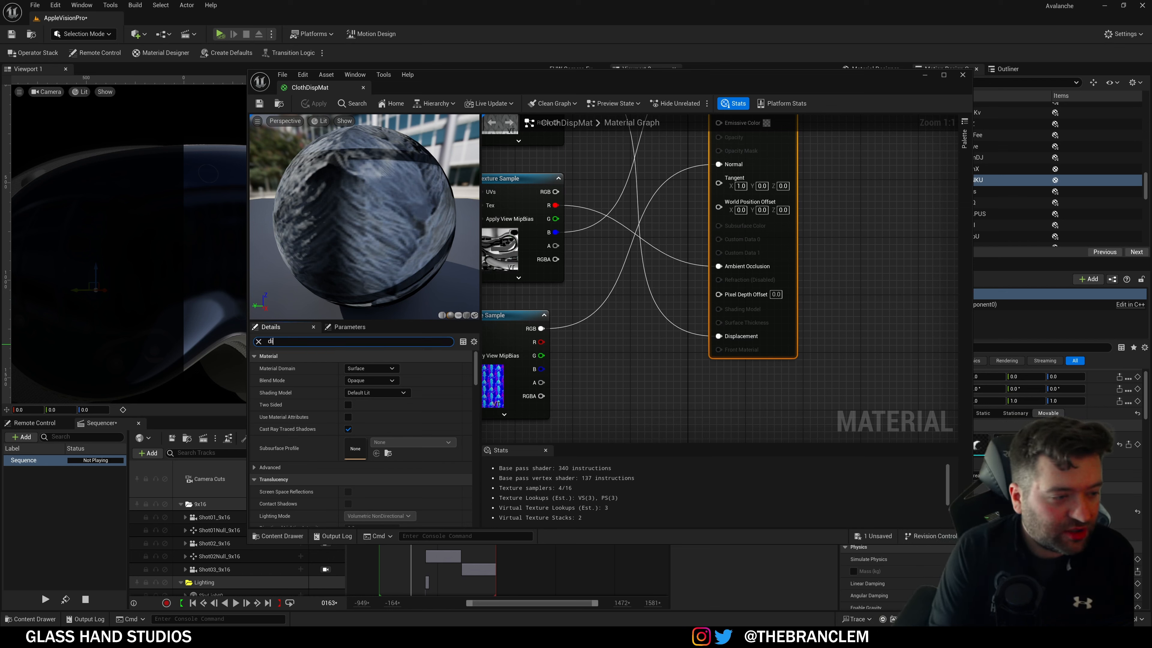
text(sp)
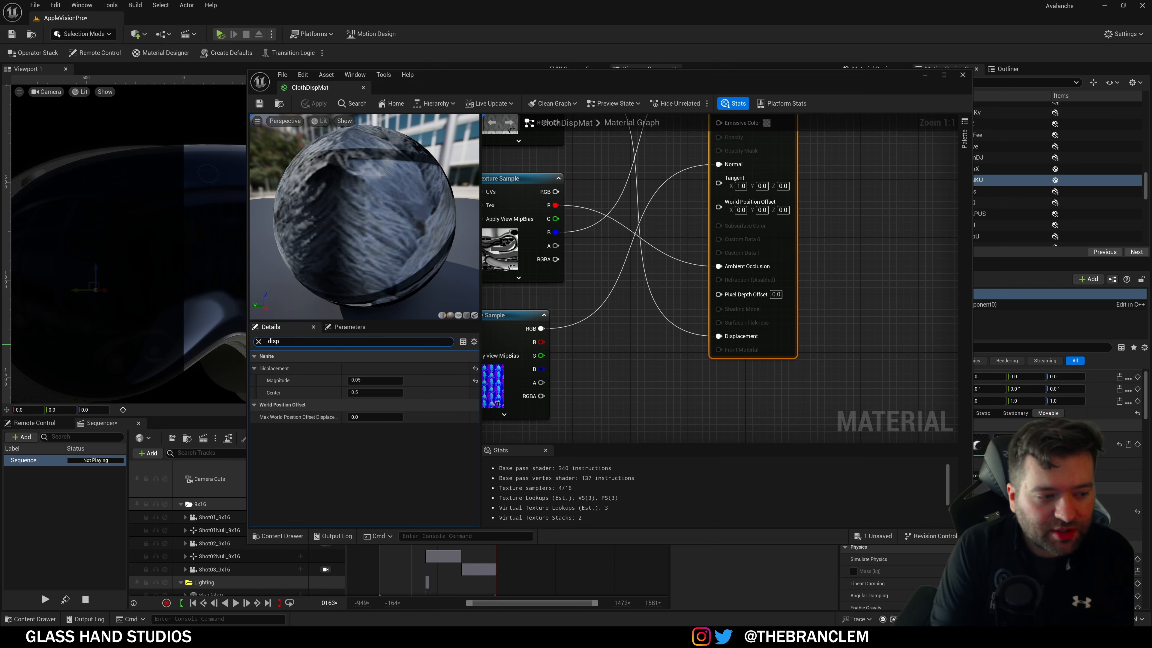
key(BackSpace)
key(BackSpace)
key(BackSpace)
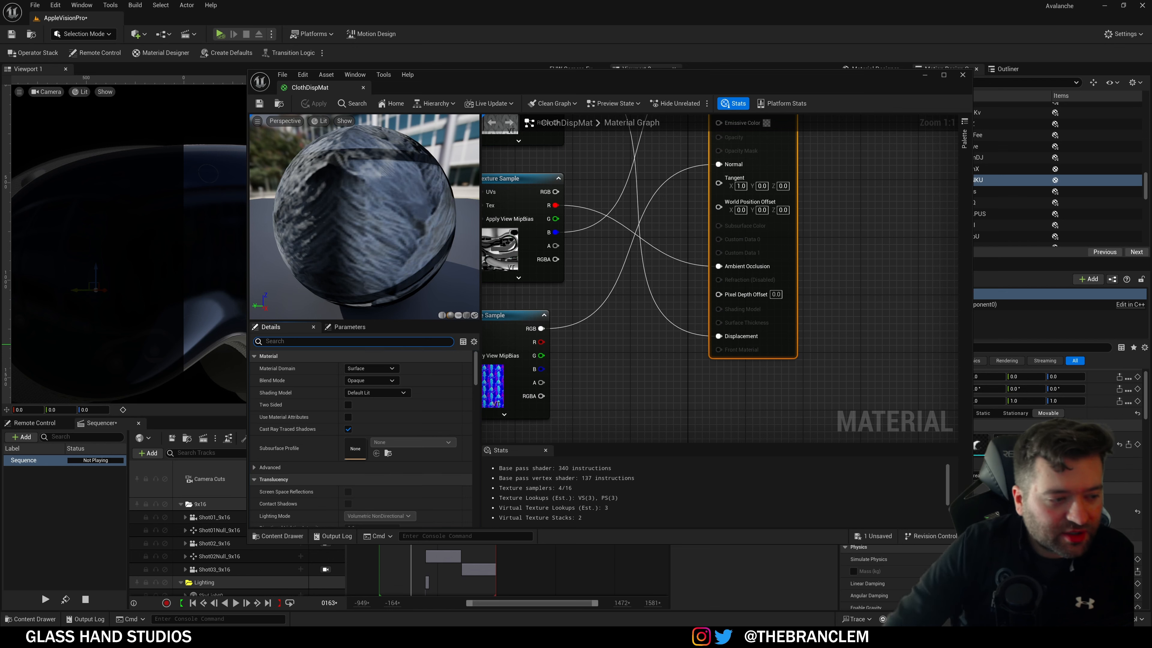
scroll(268, 391, down, 5)
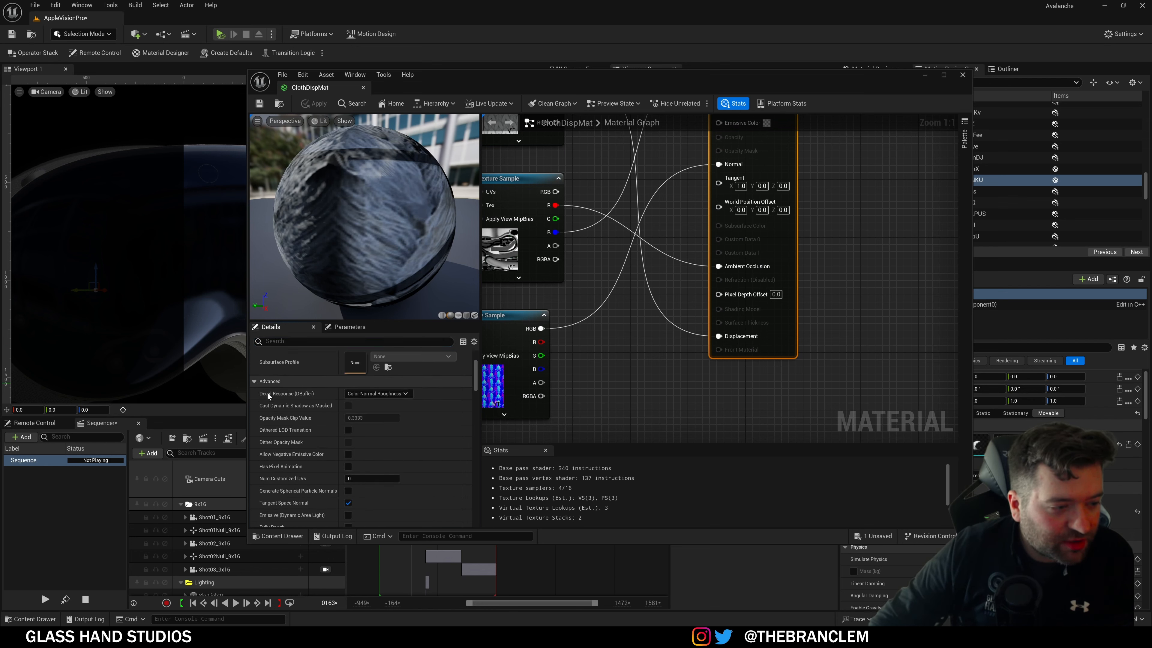
scroll(303, 460, up, 3)
scroll(303, 462, down, 7)
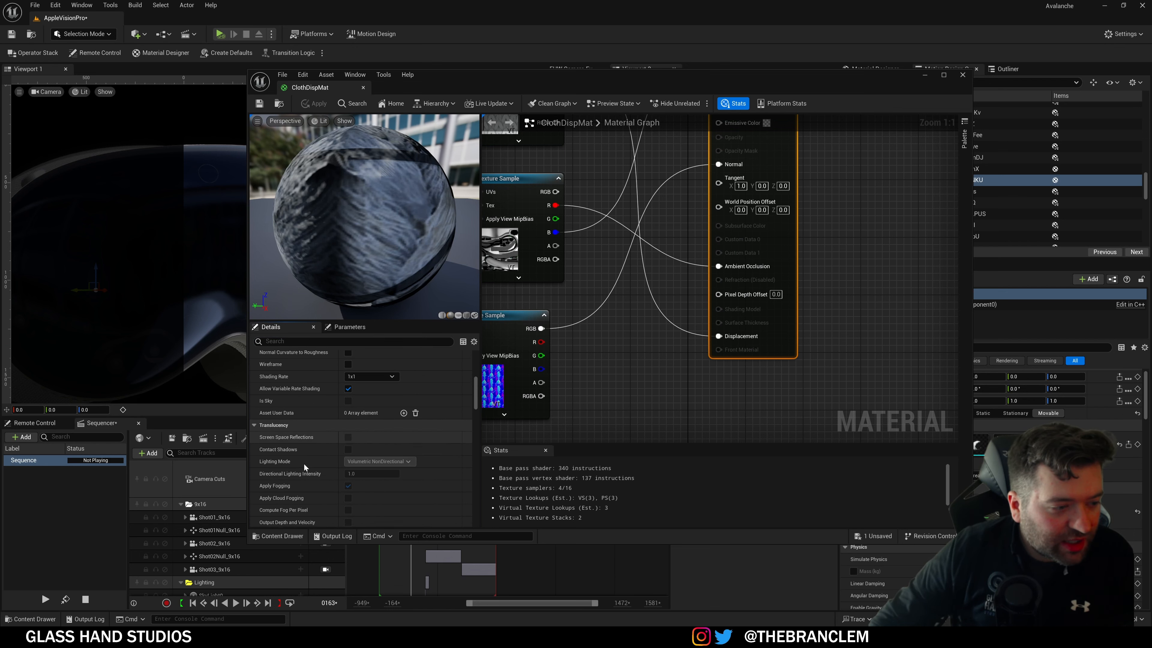
scroll(313, 479, down, 3)
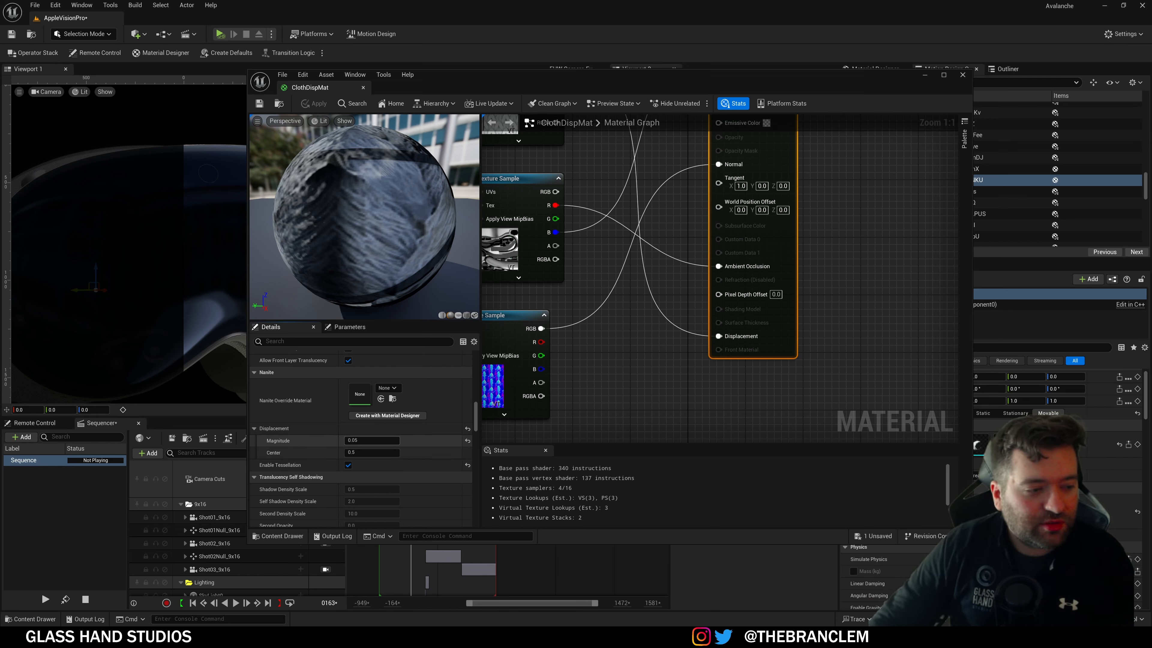
right_drag(629, 324, 672, 436)
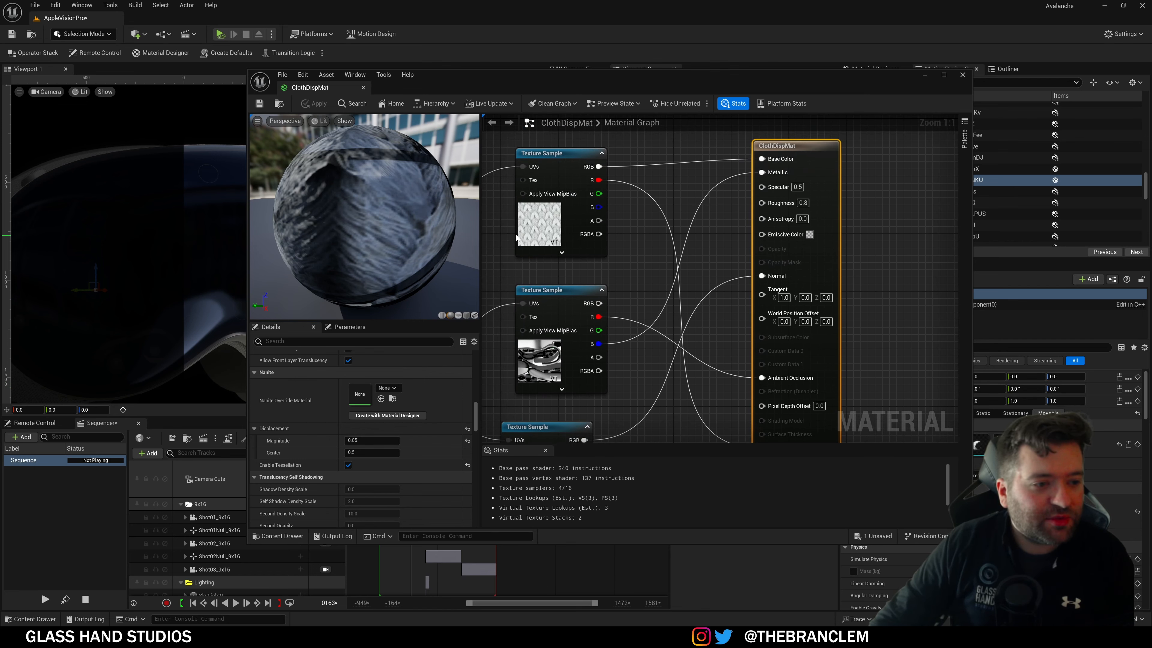
click(539, 225)
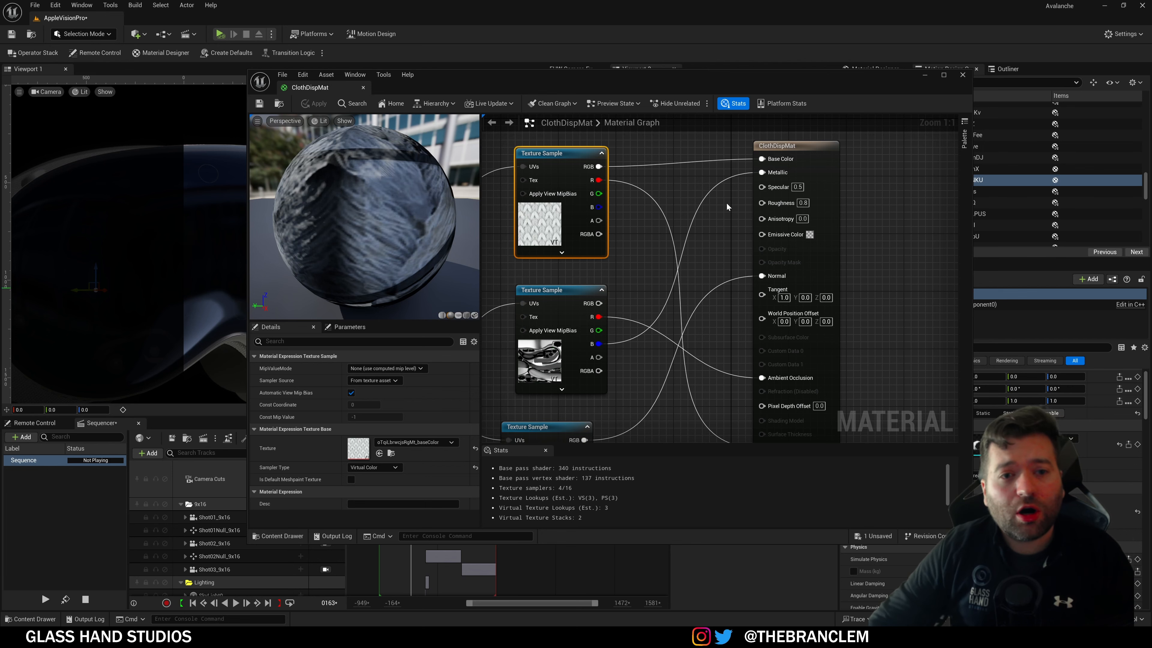
Step: Close the ClothDispMat editor and switch over to DefaultEngine.ini in the code editor
click(960, 78)
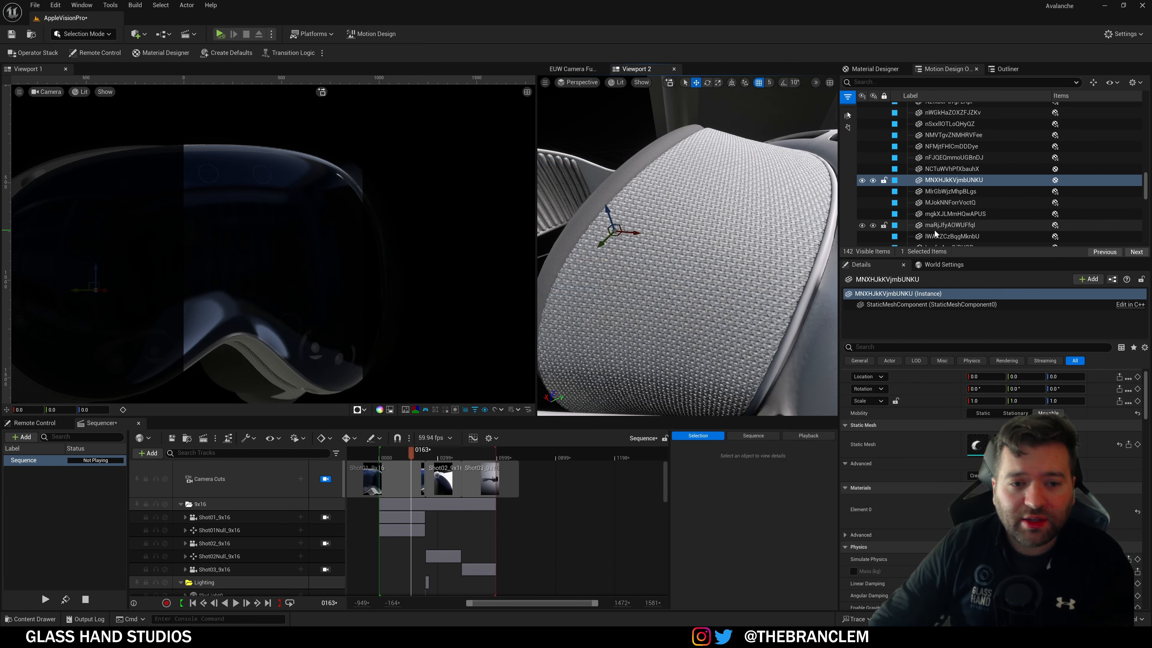
scroll(1142, 186, up, 2)
drag(1145, 184, 1144, 114)
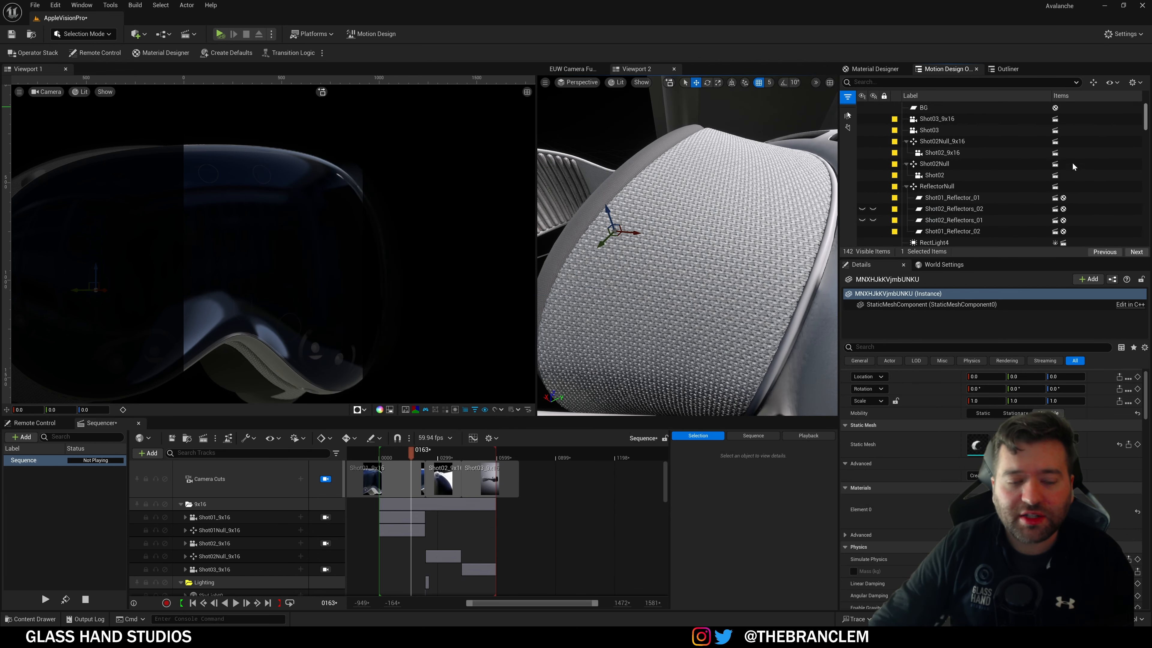
scroll(993, 218, down, 3)
scroll(983, 223, down, 2)
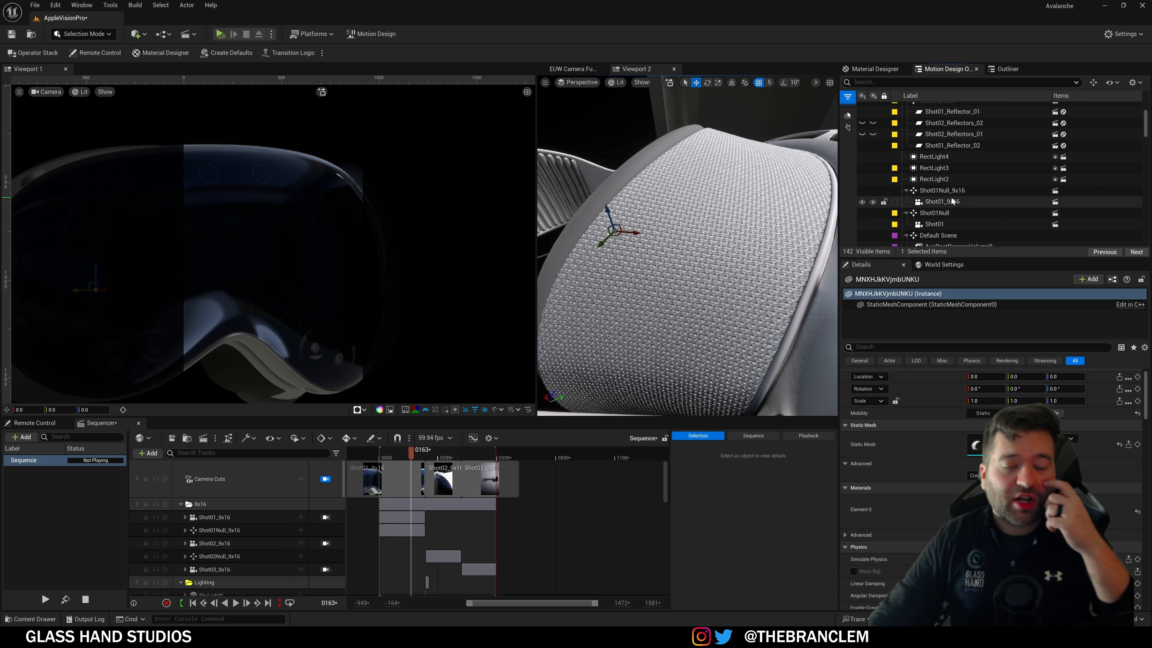
scroll(952, 200, up, 5)
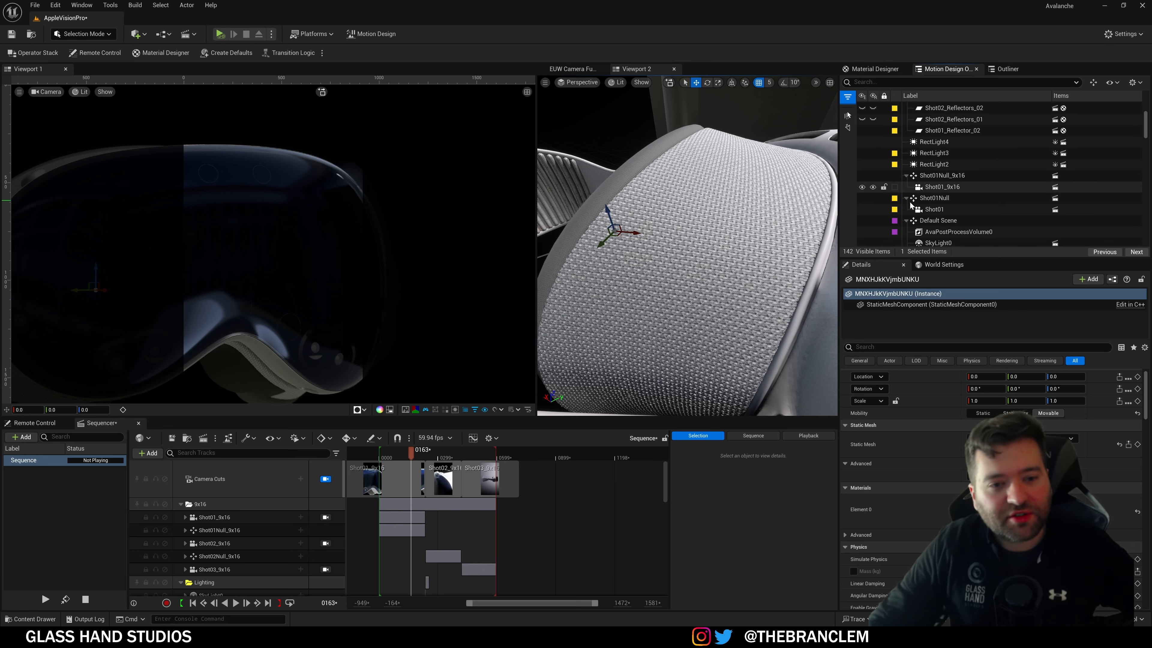
scroll(954, 213, down, 1)
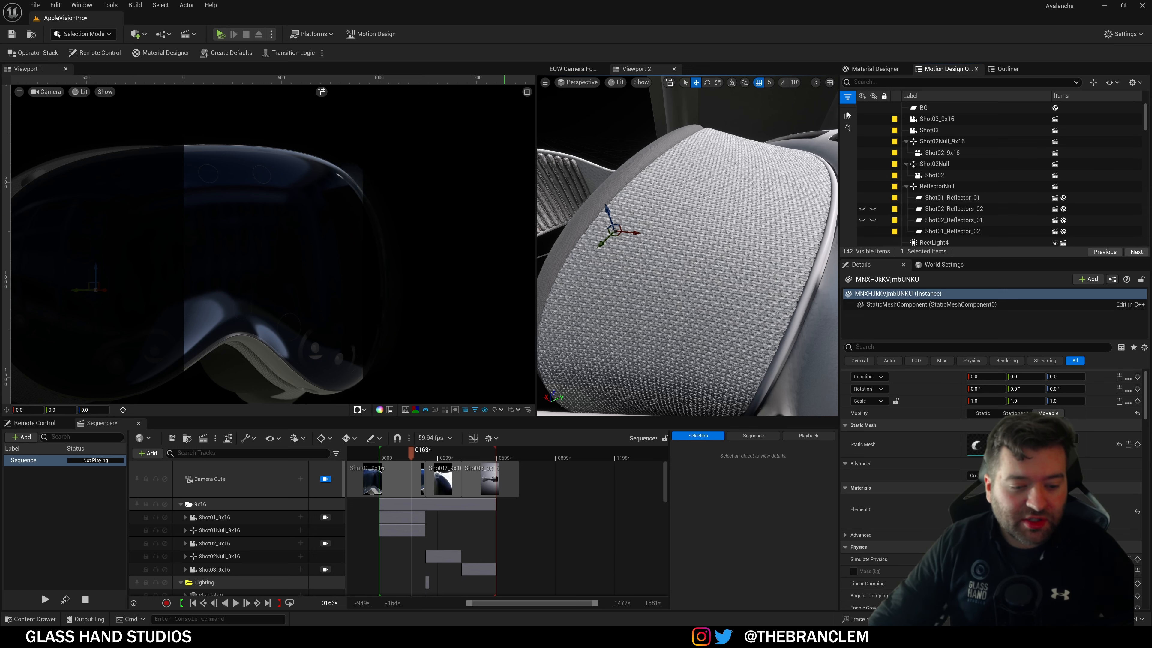
key(alt+Tab)
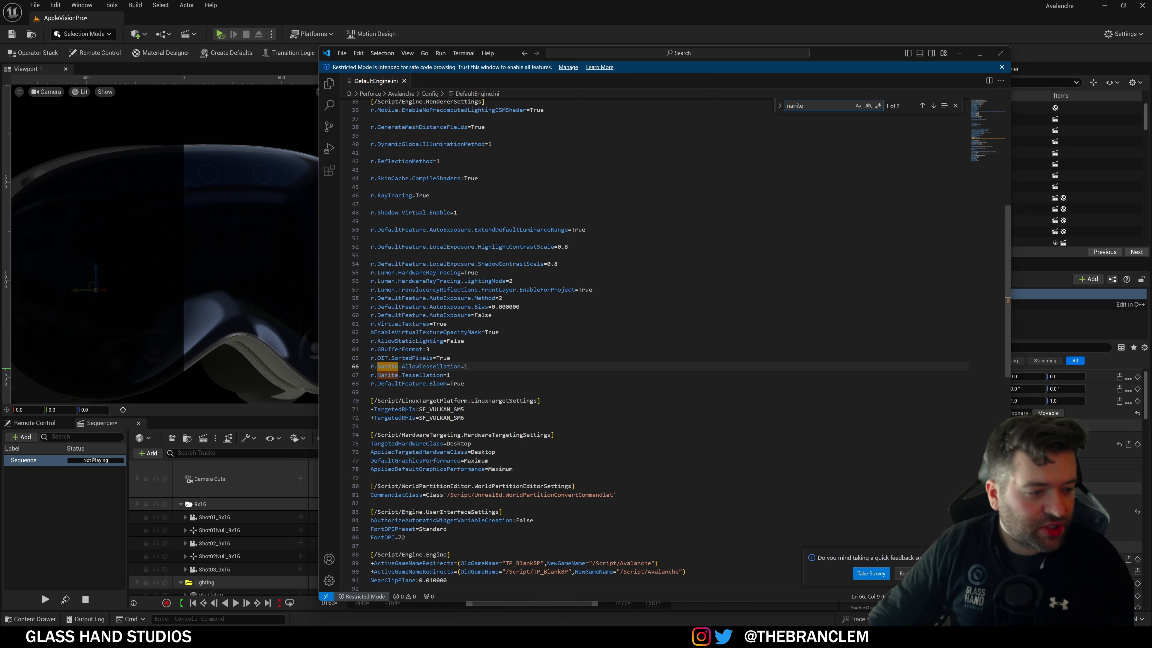
Step: Select lines 66–67 holding r.Nanite.AllowTessellation=1 and r.Nanite.Tessellation=1
drag(450, 375, 373, 366)
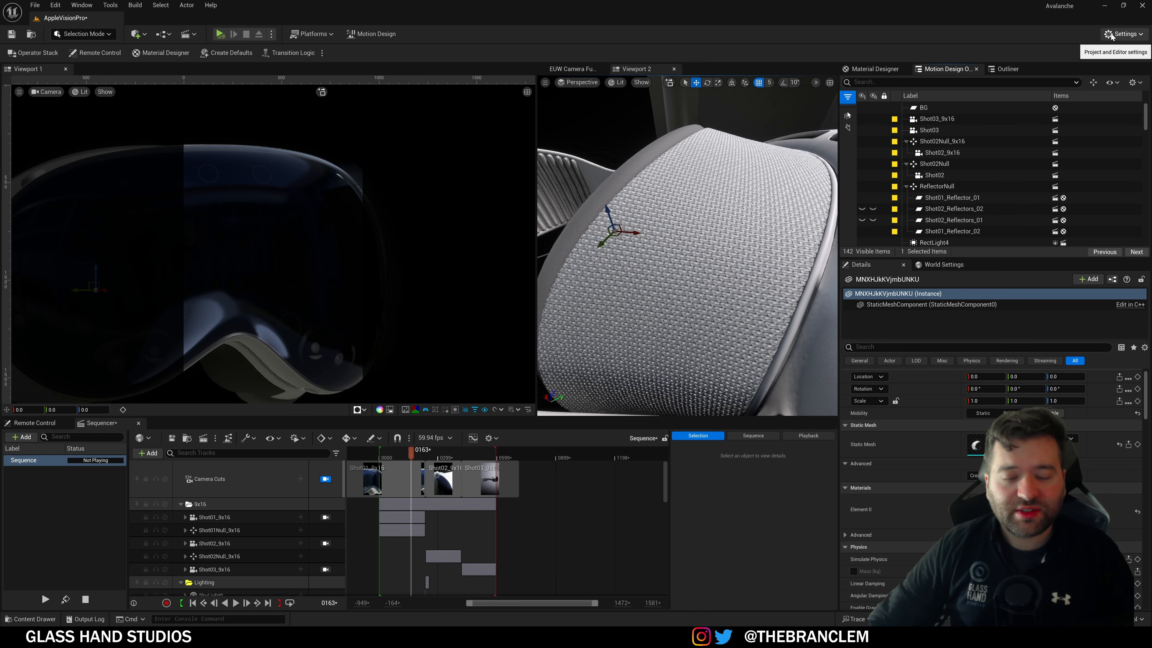
Step: Open Project Settings, search the Plugins browser for 'displacement', then bring up the Content Drawer
click(1111, 35)
click(1075, 82)
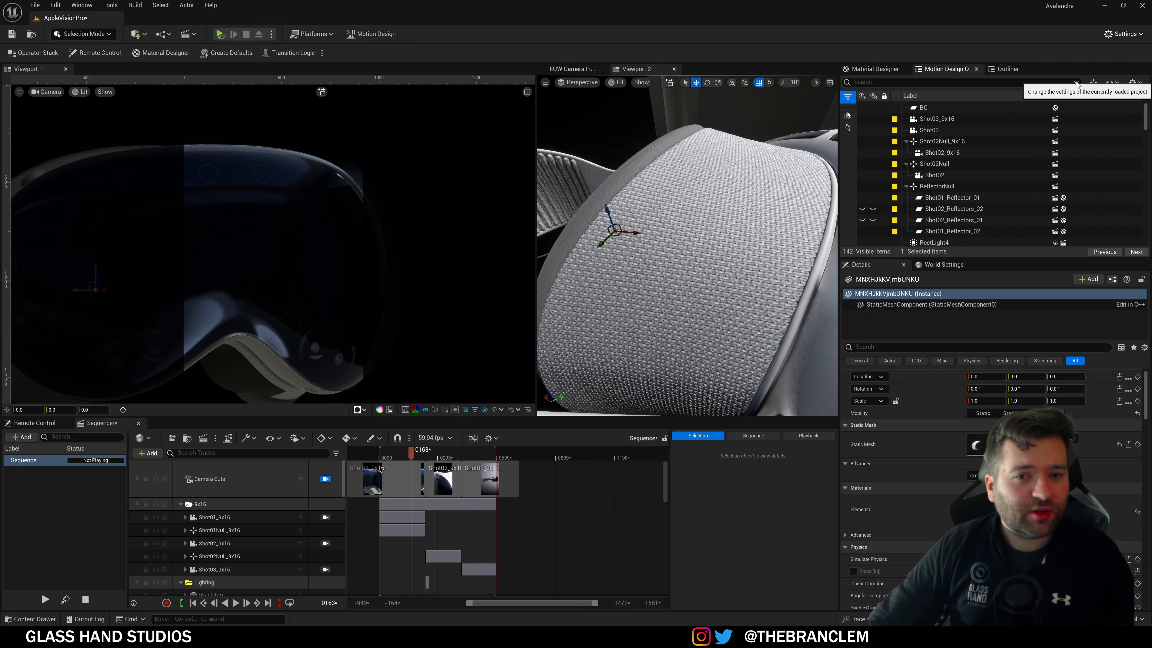
click(1121, 34)
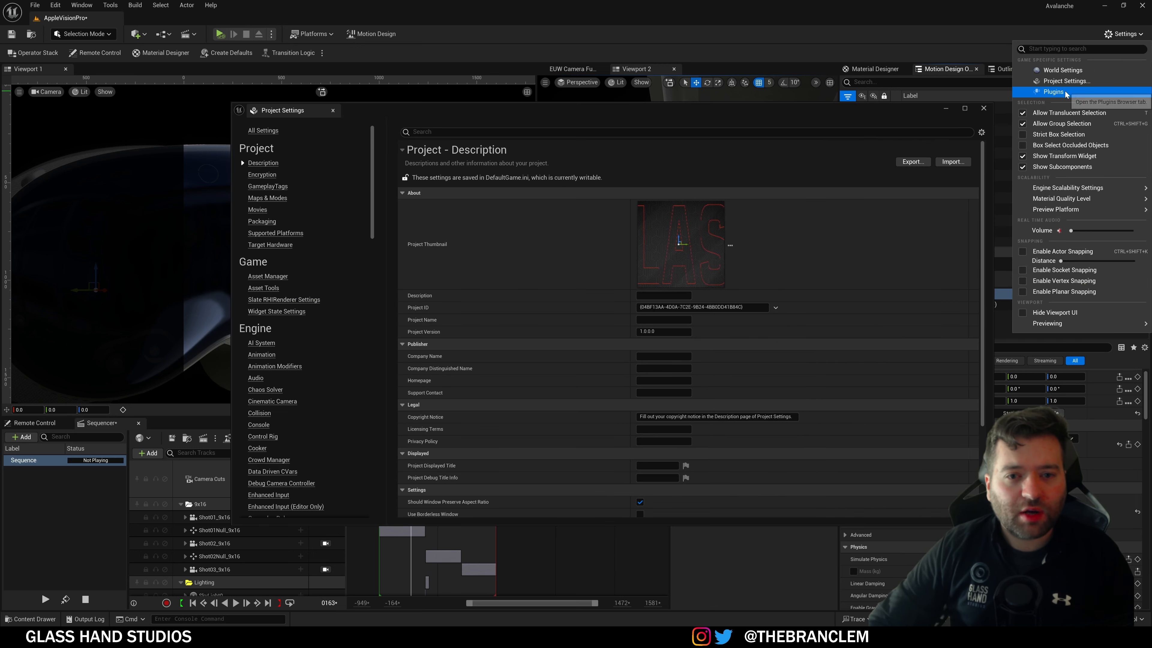
click(1077, 93)
text(di)
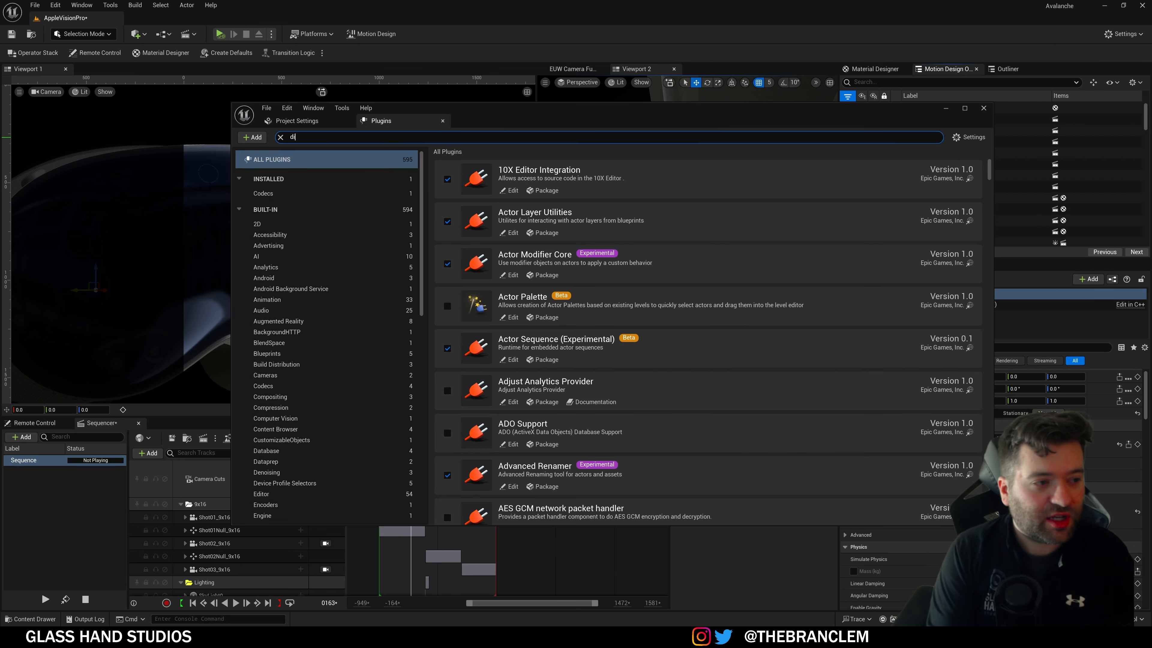
text(splacement)
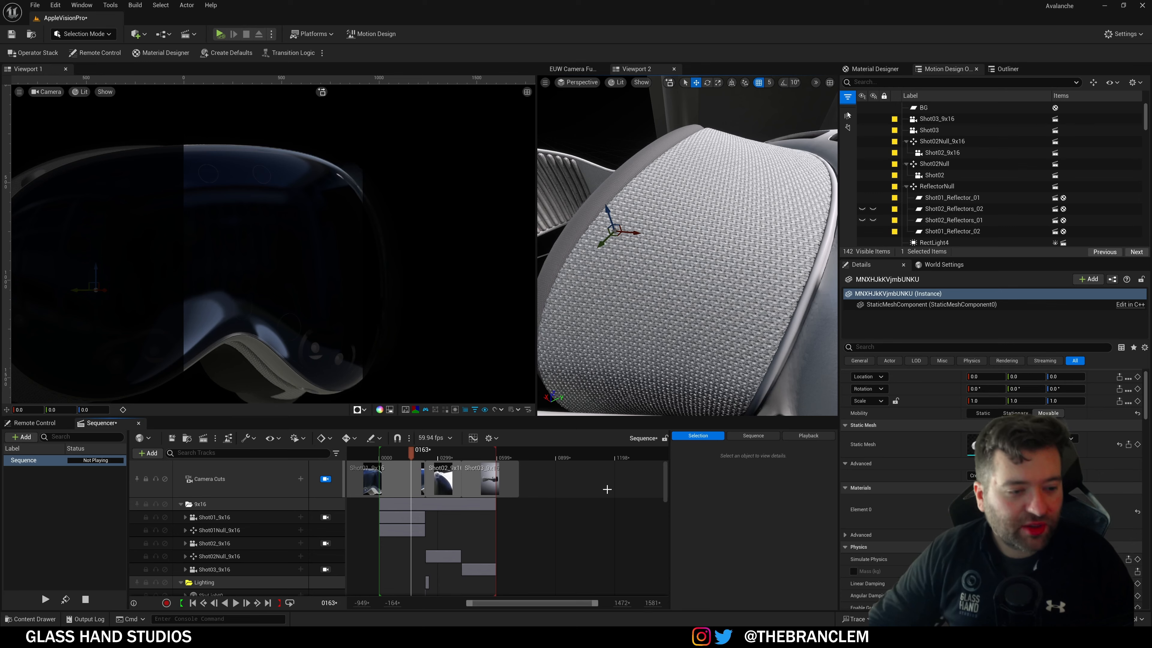
key(ctrl+space)
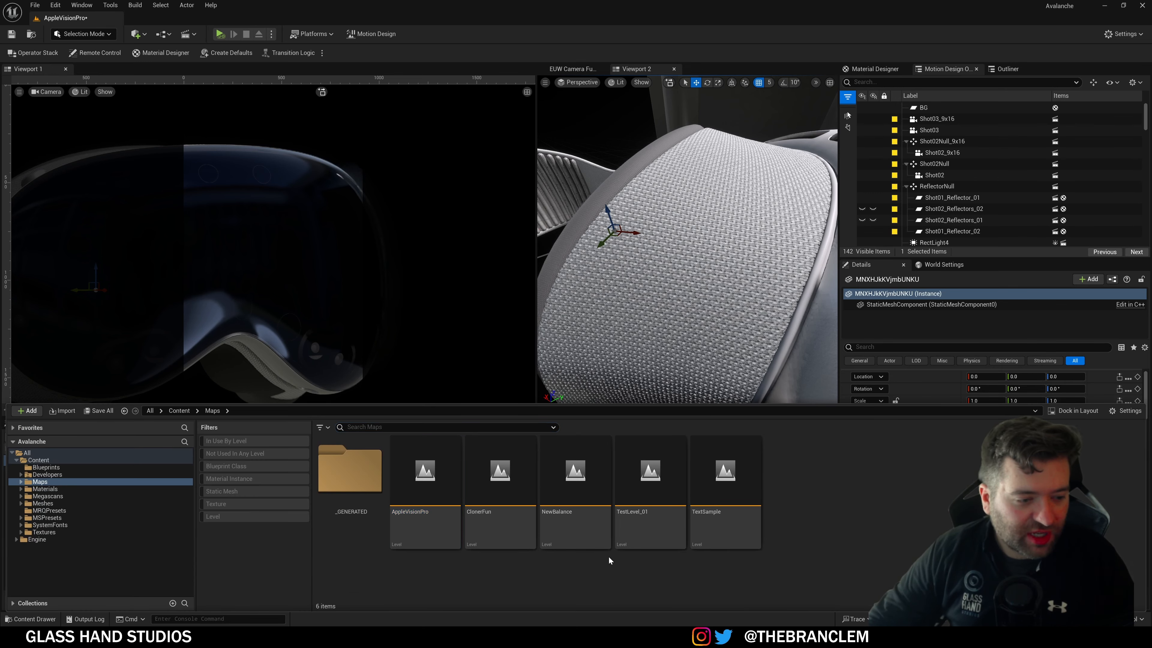
Step: Double-click ClonerFun in Content/Maps and answer the save prompt so it loads
double_click(506, 493)
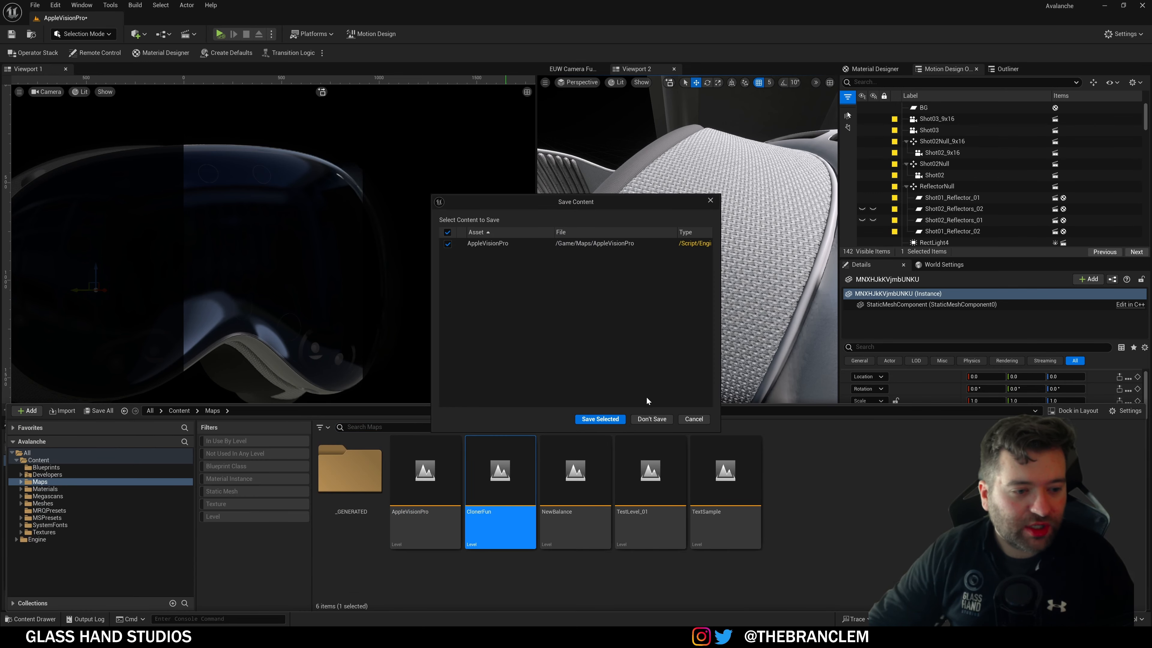
click(648, 419)
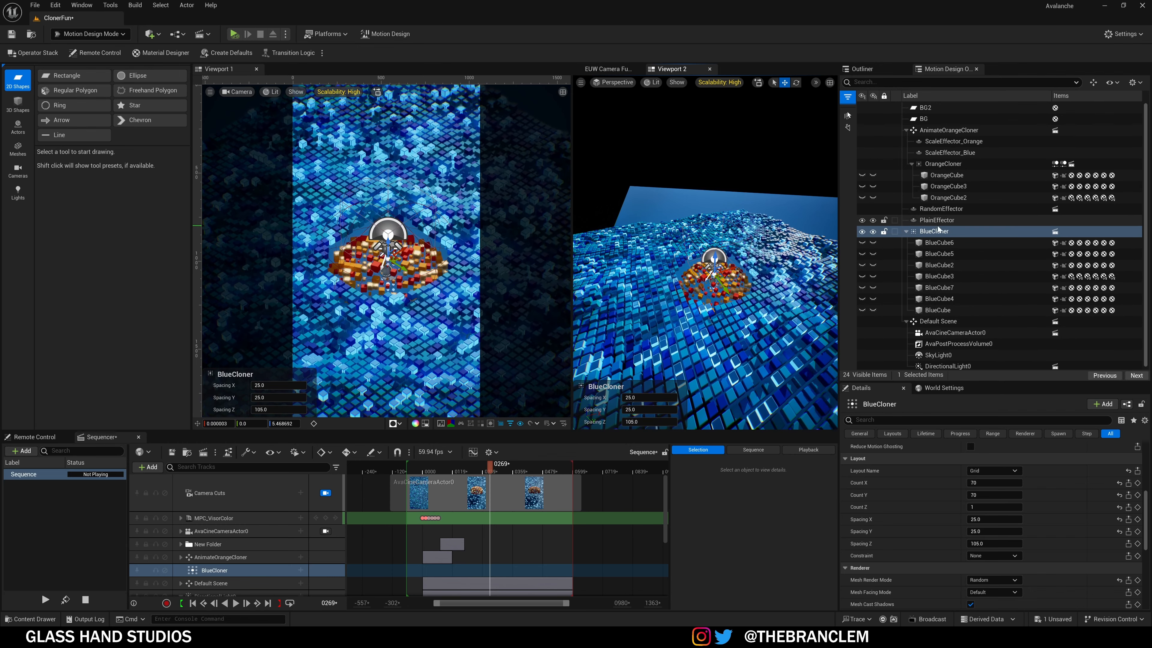
Step: Select the MPC_VisorColor Sequencer track, expand it, then collapse it again
click(230, 519)
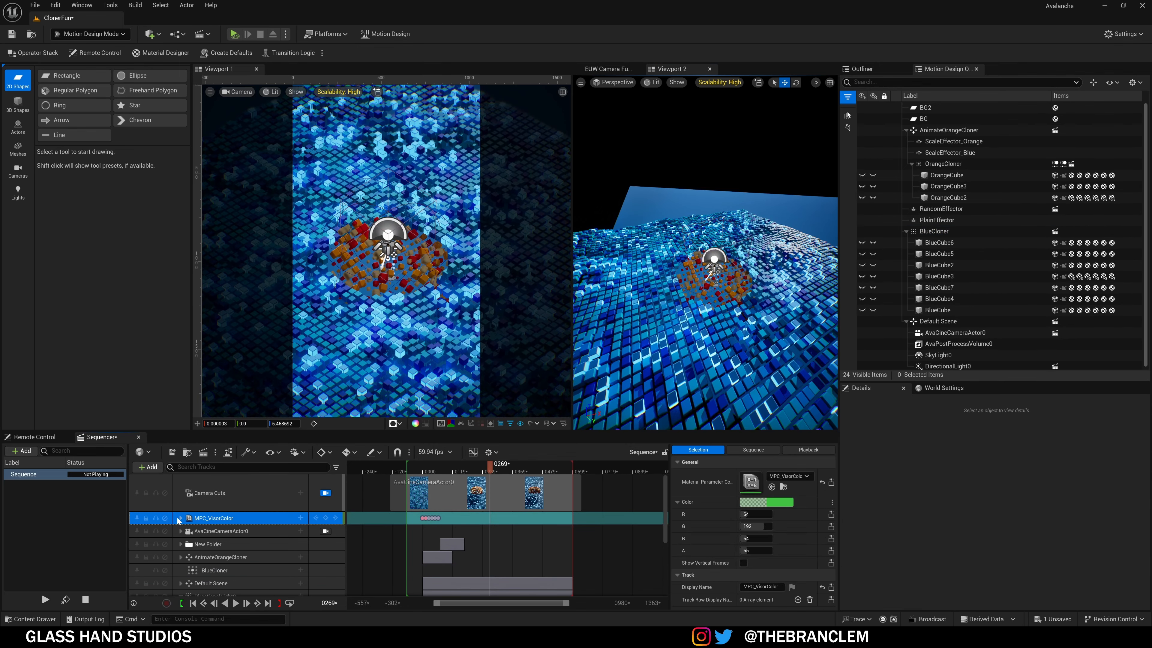
click(181, 519)
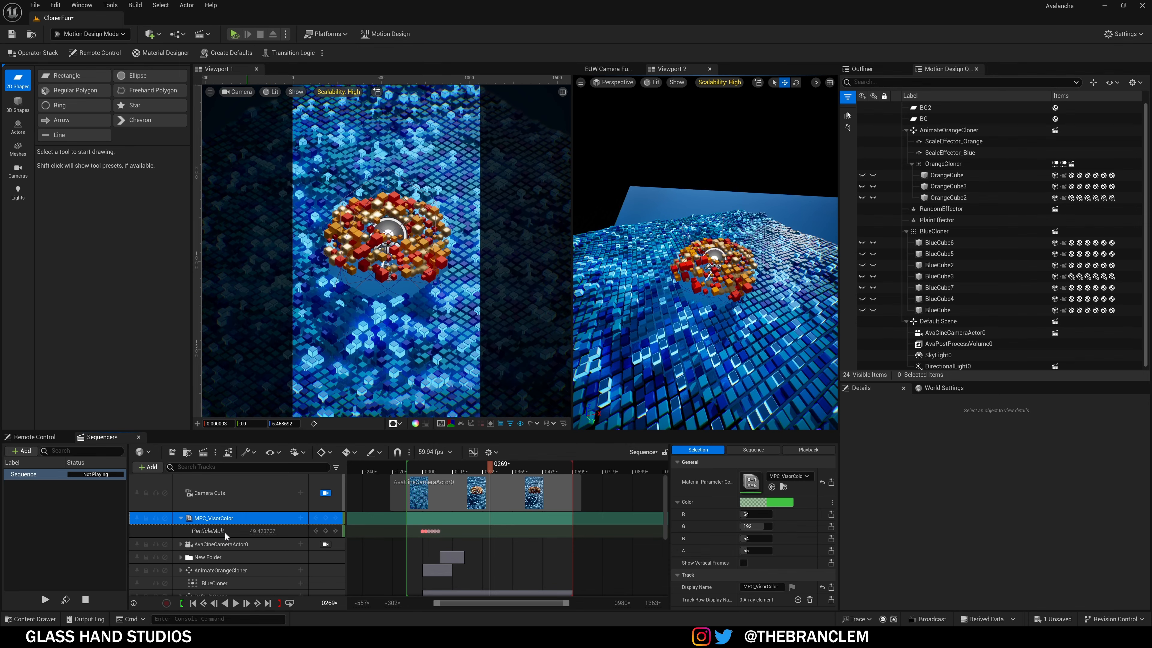
click(181, 518)
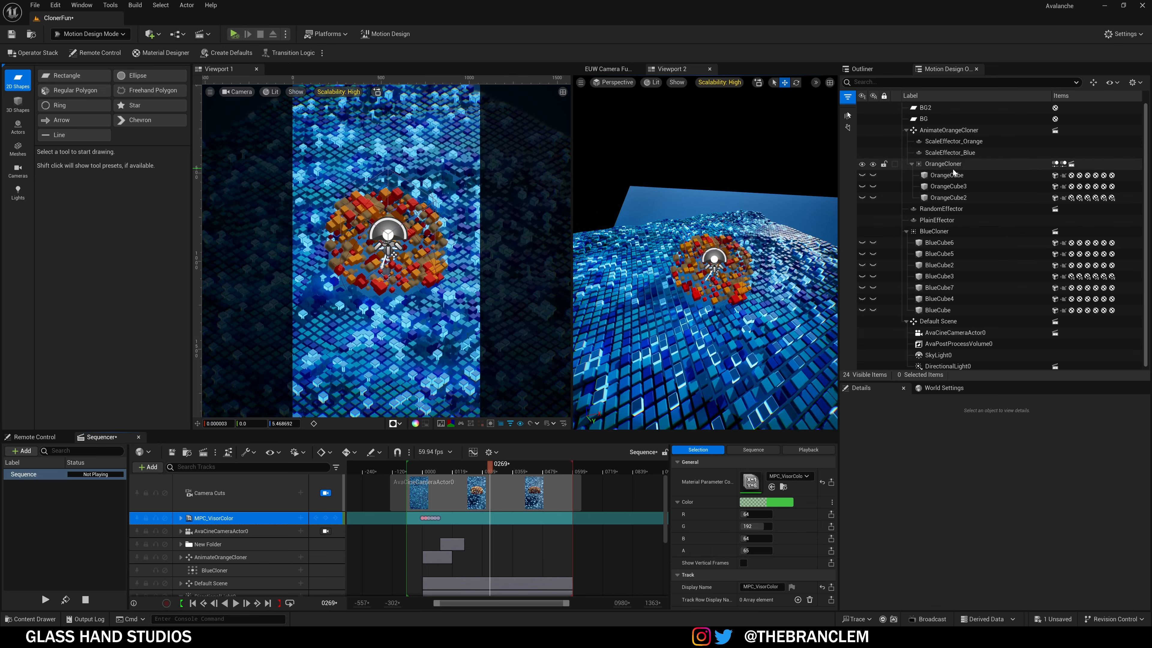
Step: Click through AnimateOrangeCloner, OrangeCloner and ScaleEffector_Blue, ending on ScaleEffector_Orange's settings
click(952, 133)
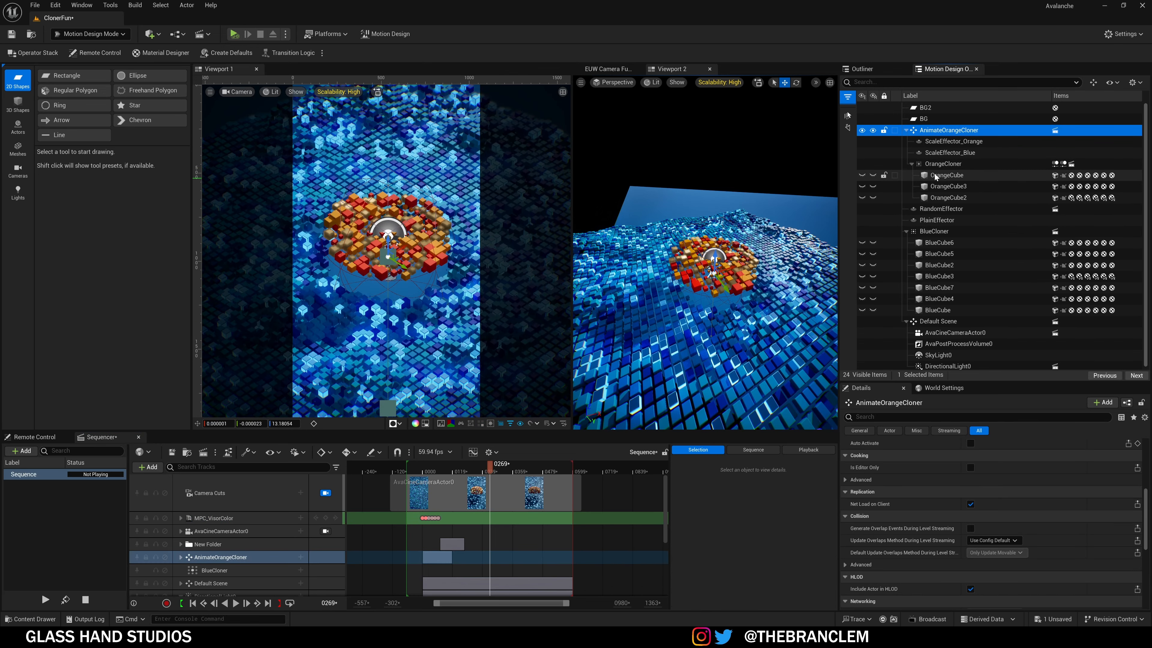
click(943, 165)
click(943, 133)
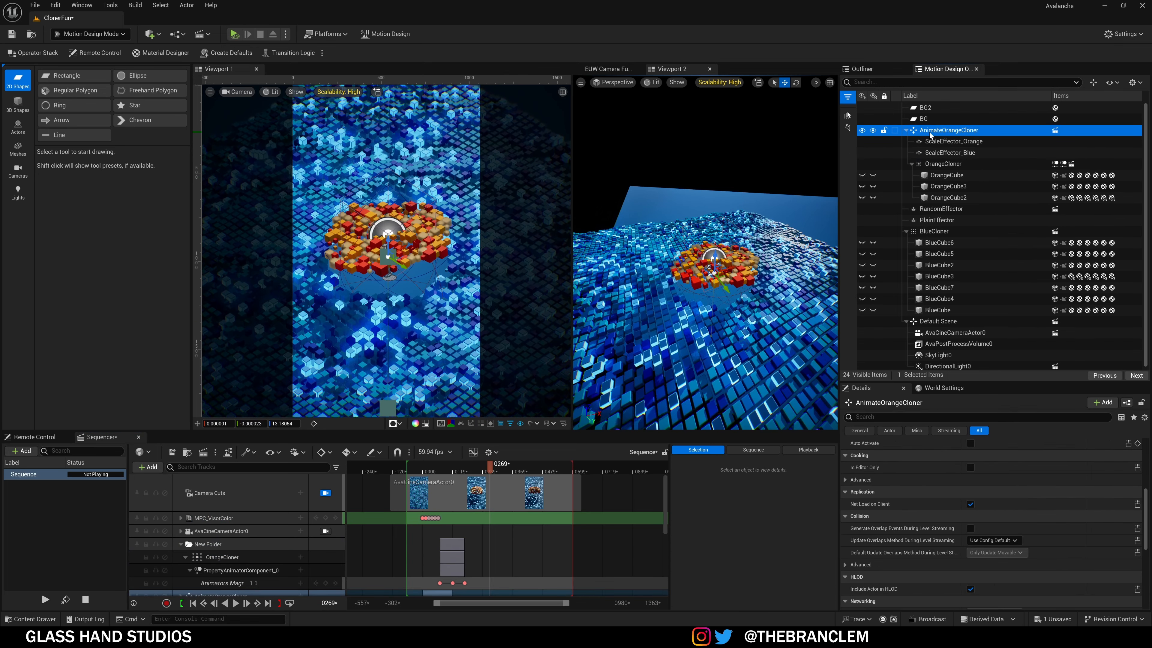
click(939, 154)
click(939, 142)
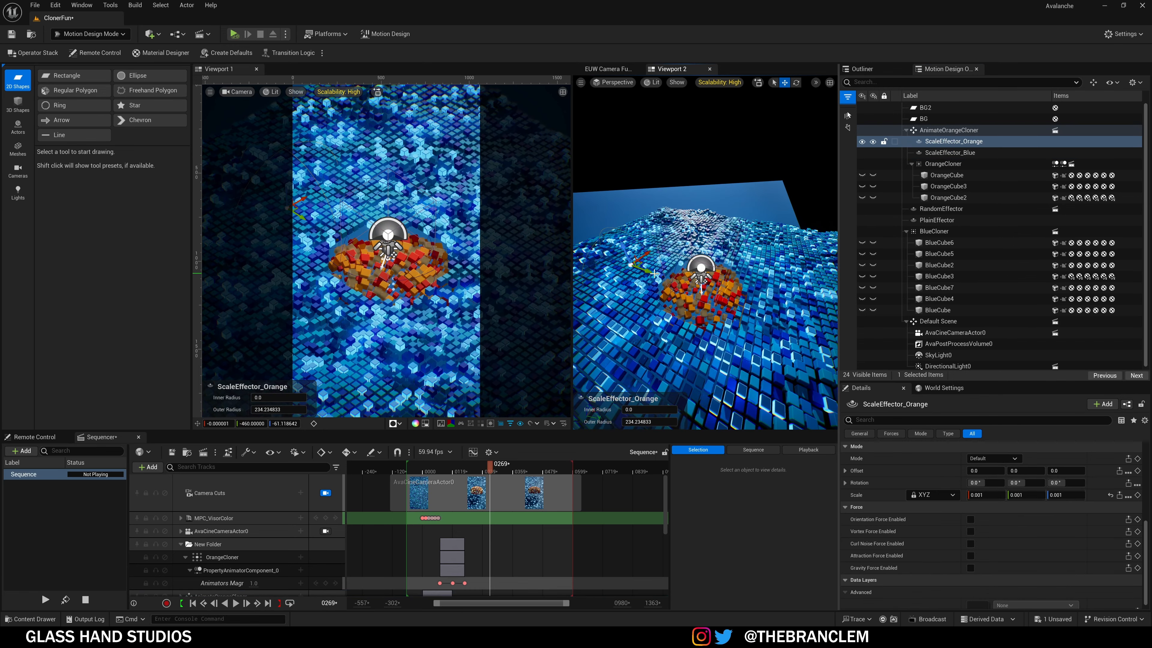
Step: Try shifting ScaleEffector_Blue about 280 units along Y, then undo the move
click(953, 153)
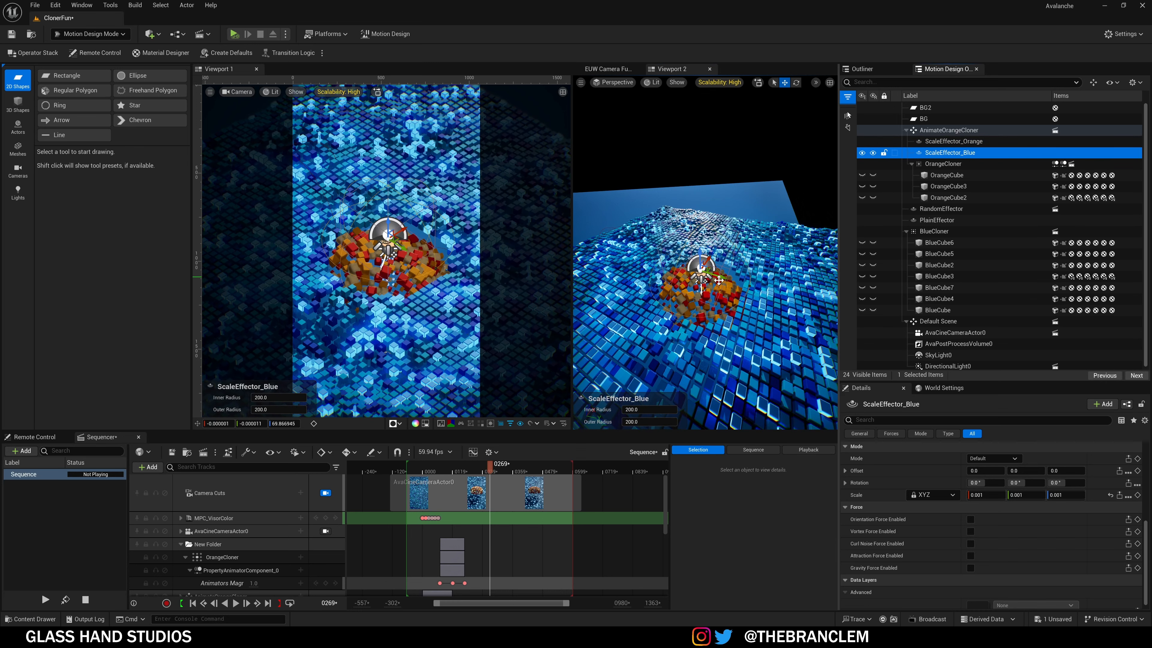
drag(715, 277, 790, 297)
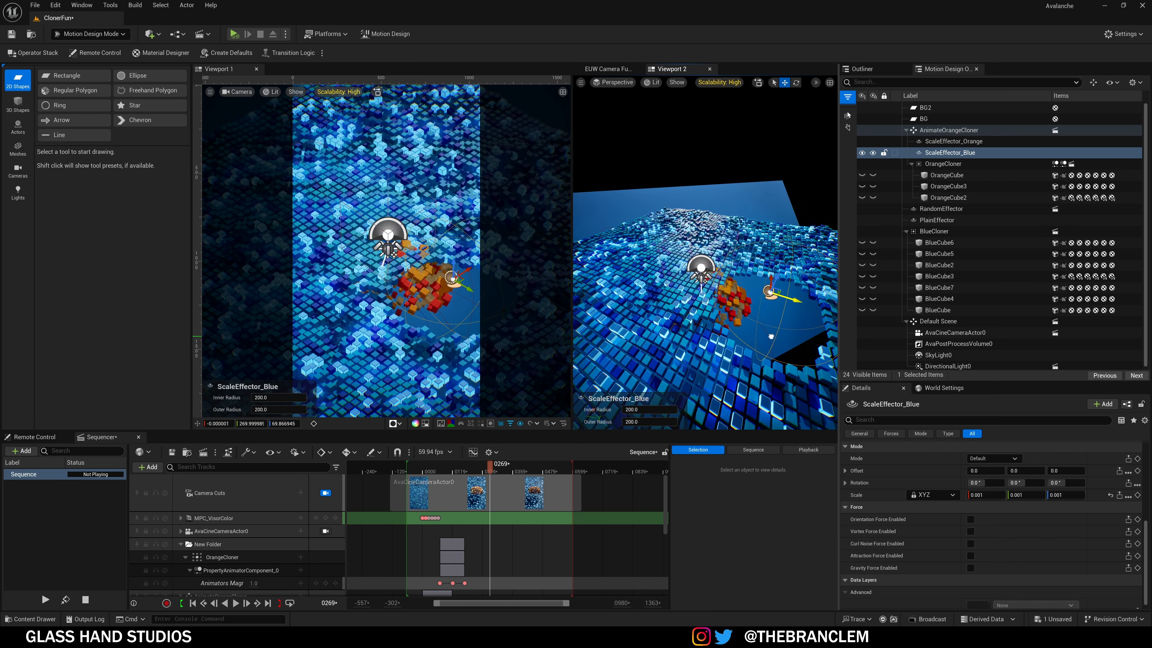
key(ctrl+z)
Step: Move ScaleEffector_Orange to Y around 0 and preview the viewport without gizmos
click(954, 141)
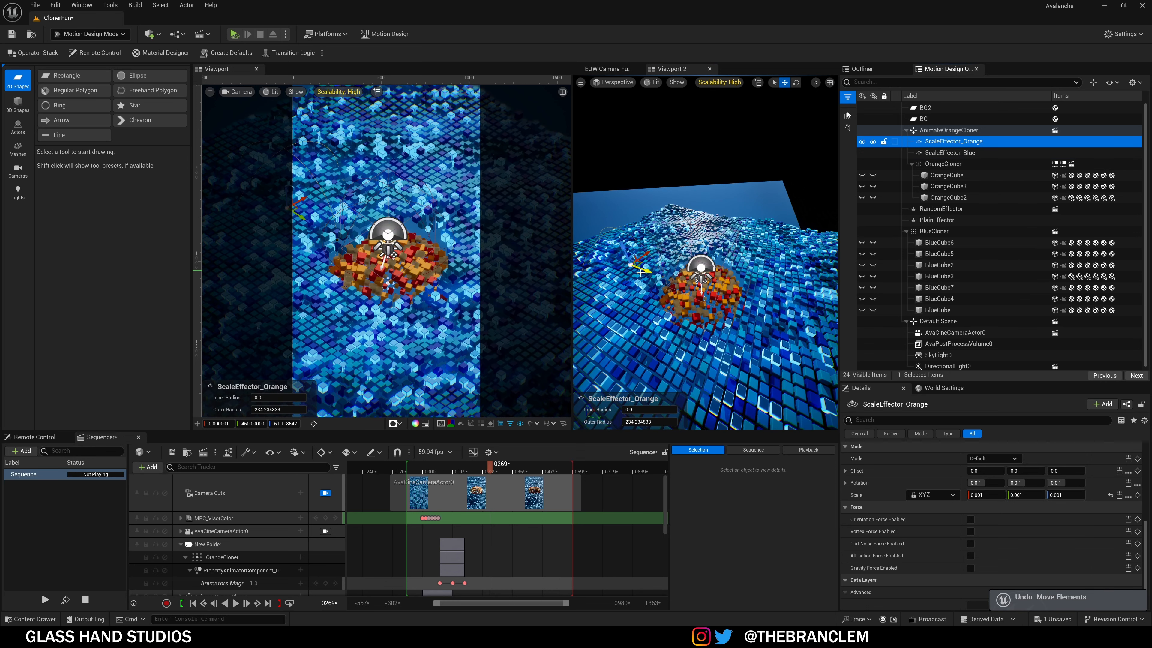
drag(640, 273, 695, 293)
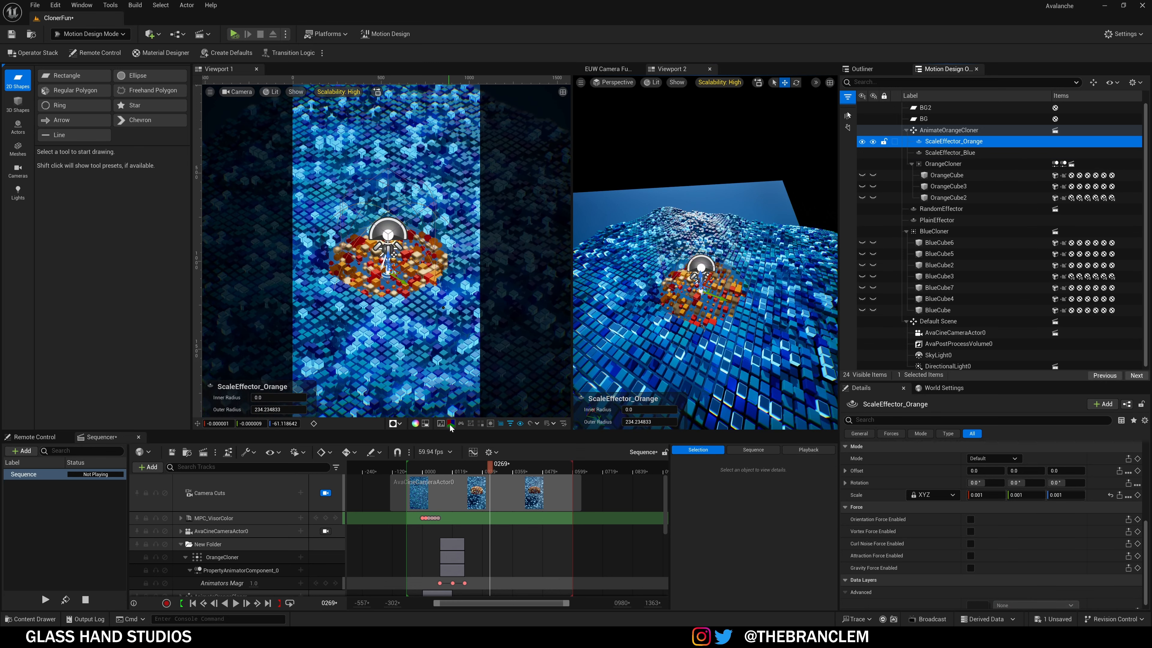
click(461, 424)
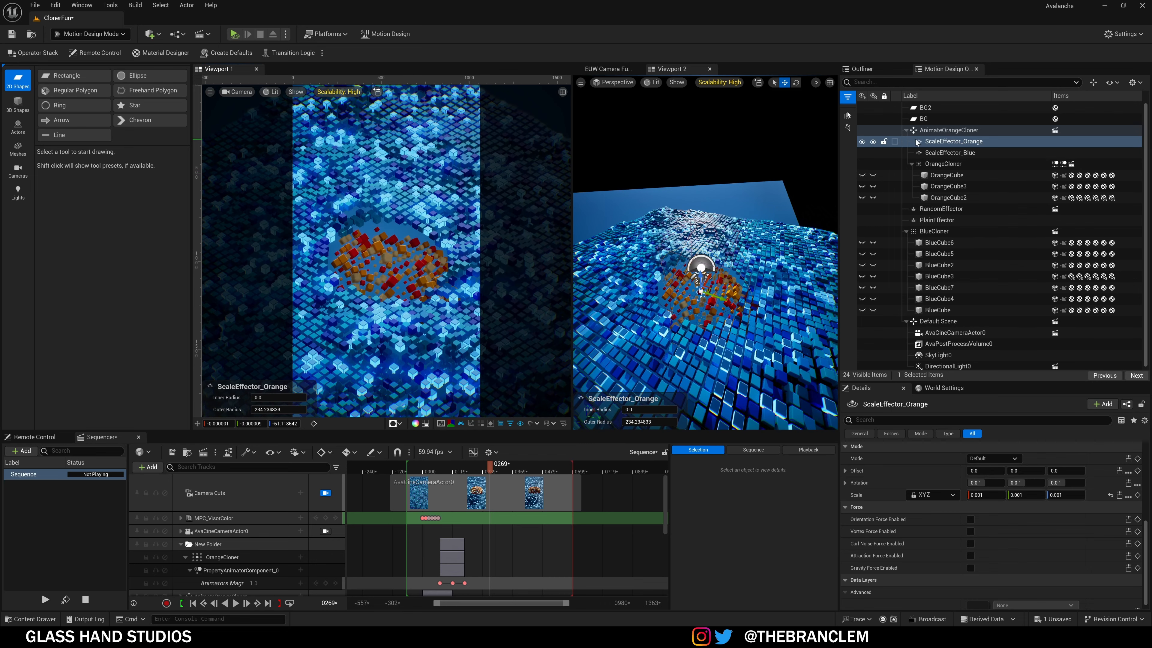
Step: Enable ScaleEffector_Orange's Effector setting, then select PlainEffector
click(933, 144)
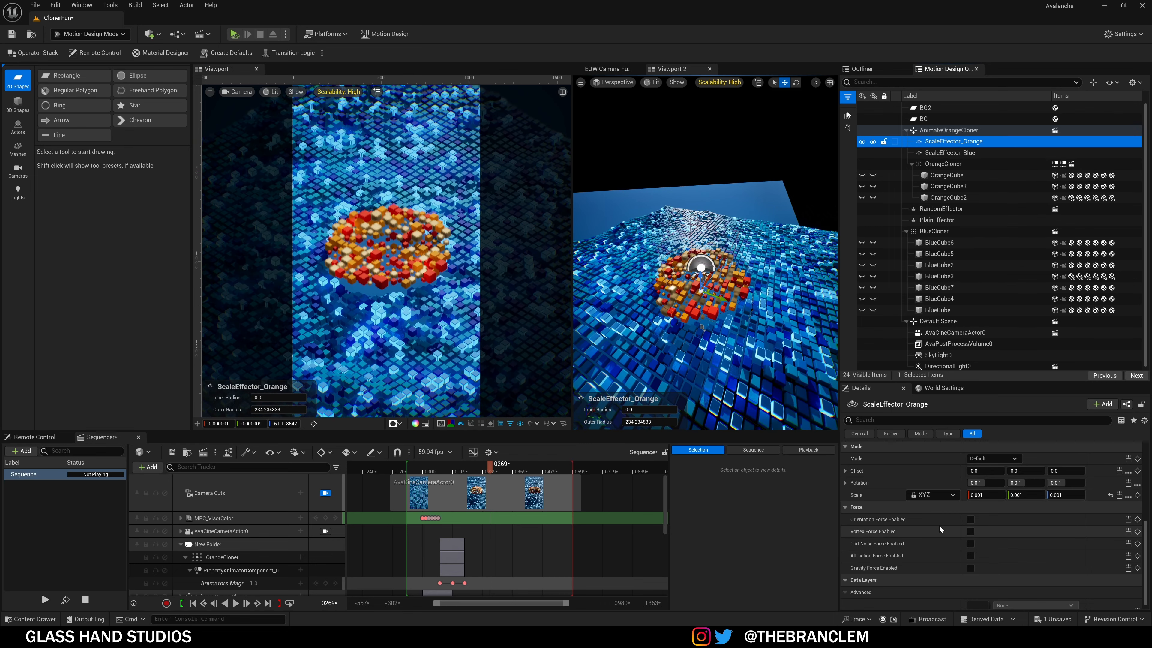
scroll(939, 525, up, 3)
scroll(935, 500, up, 3)
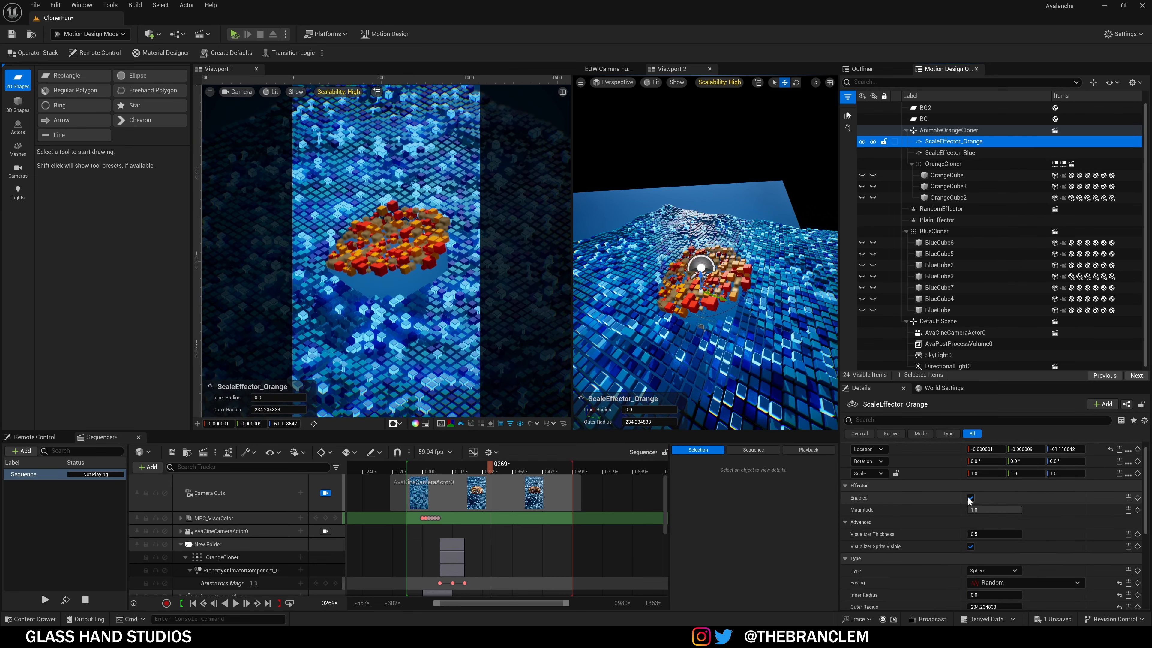
click(970, 498)
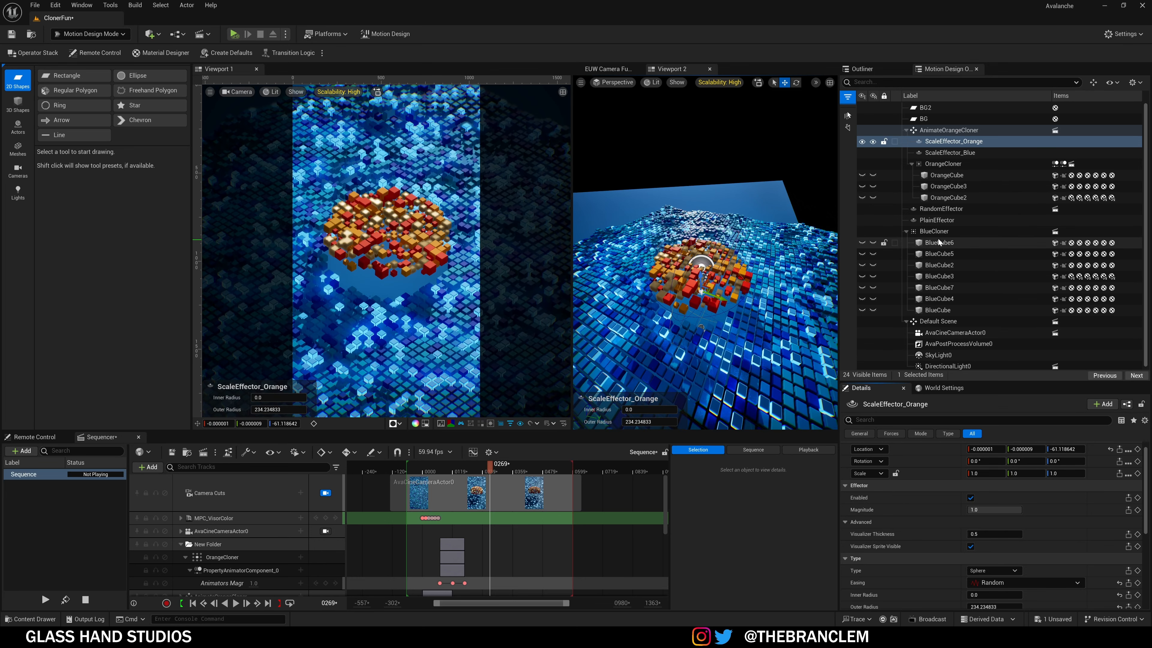
click(938, 221)
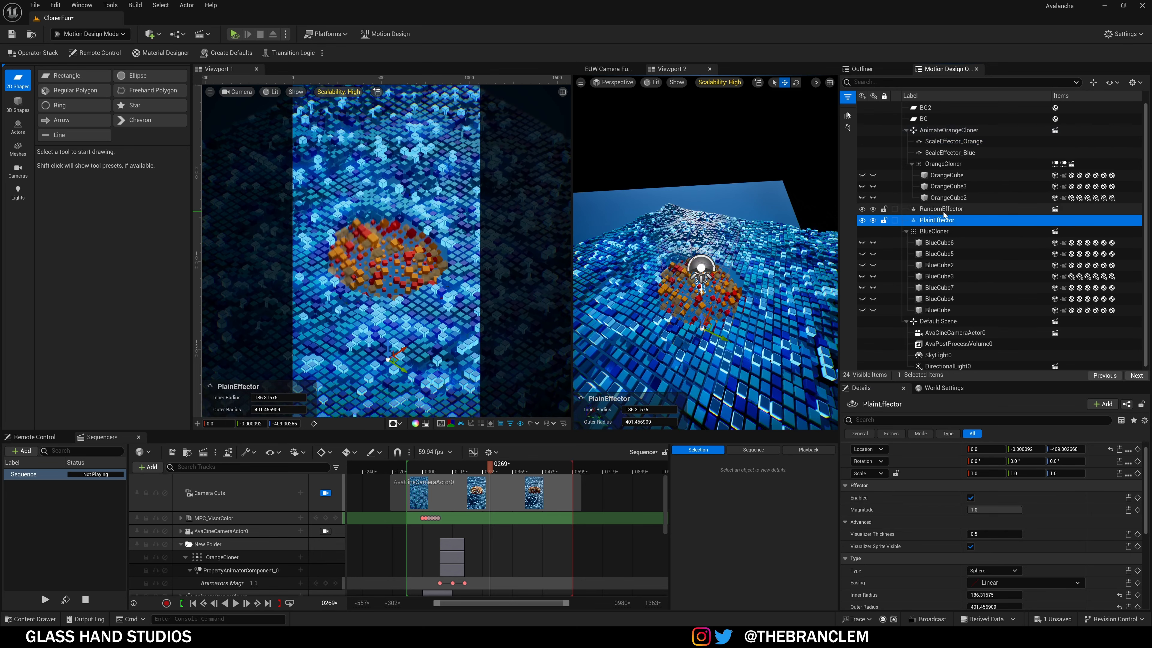
click(972, 499)
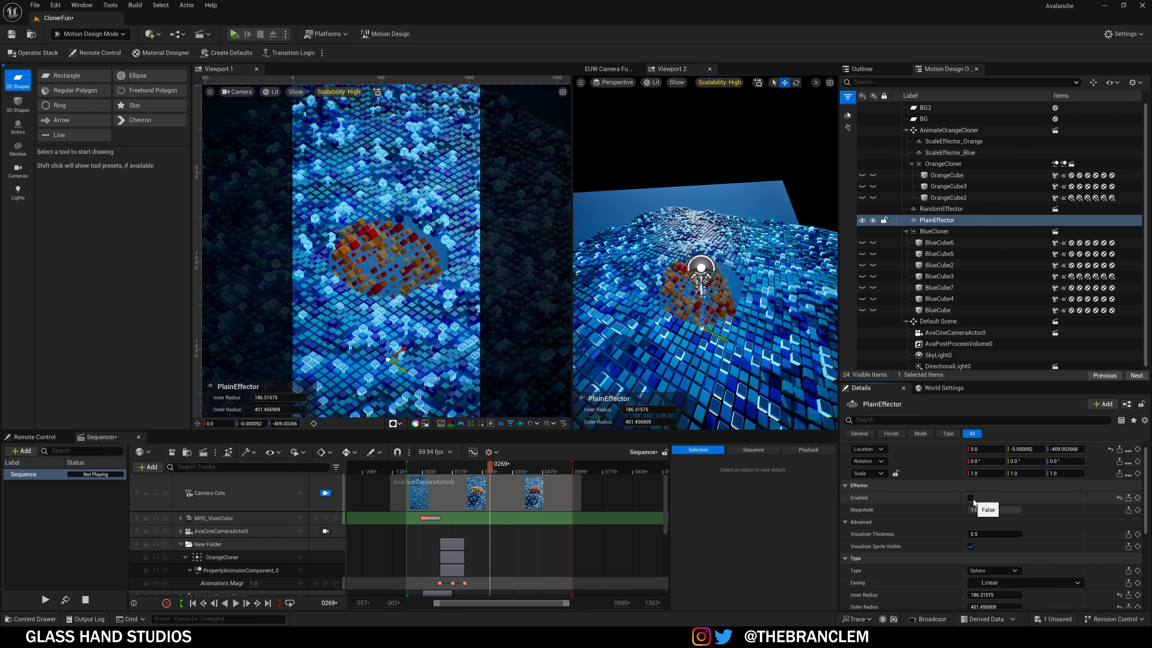
click(971, 498)
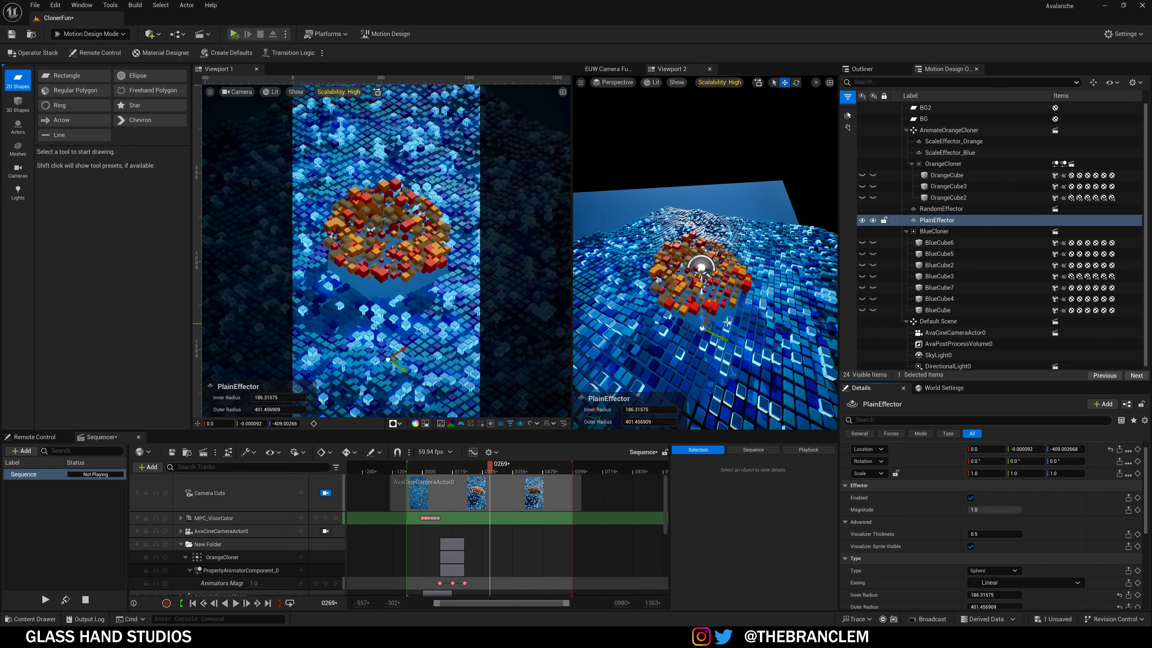
right_drag(727, 322, 732, 330)
drag(725, 308, 712, 327)
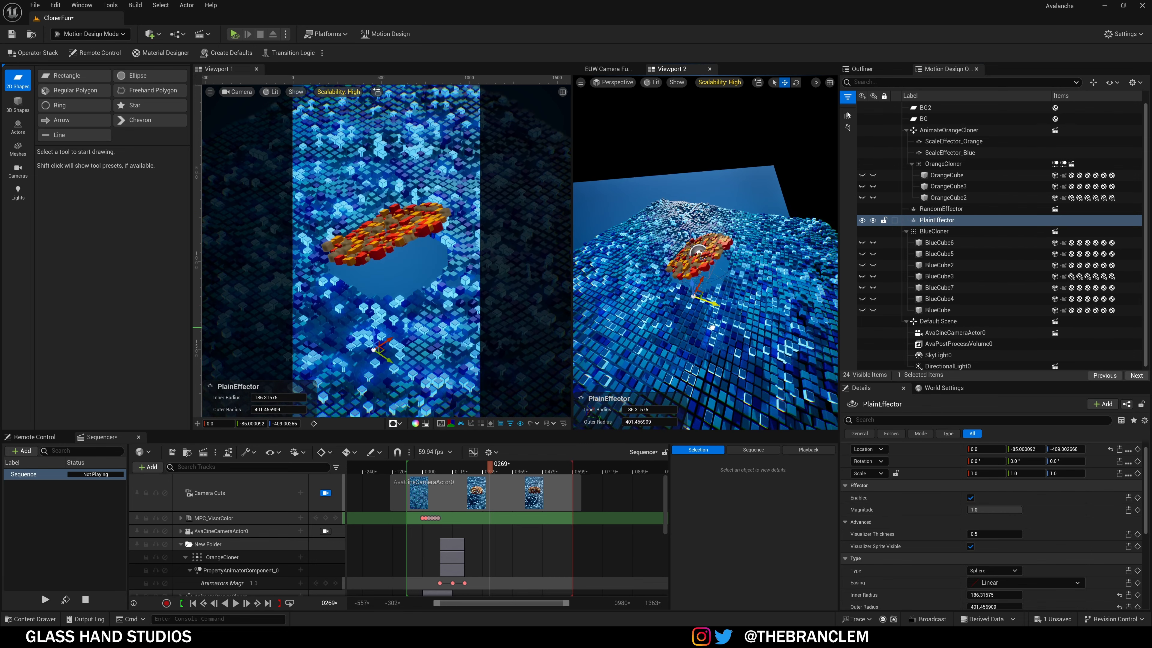
key(ctrl+z)
scroll(915, 546, down, 3)
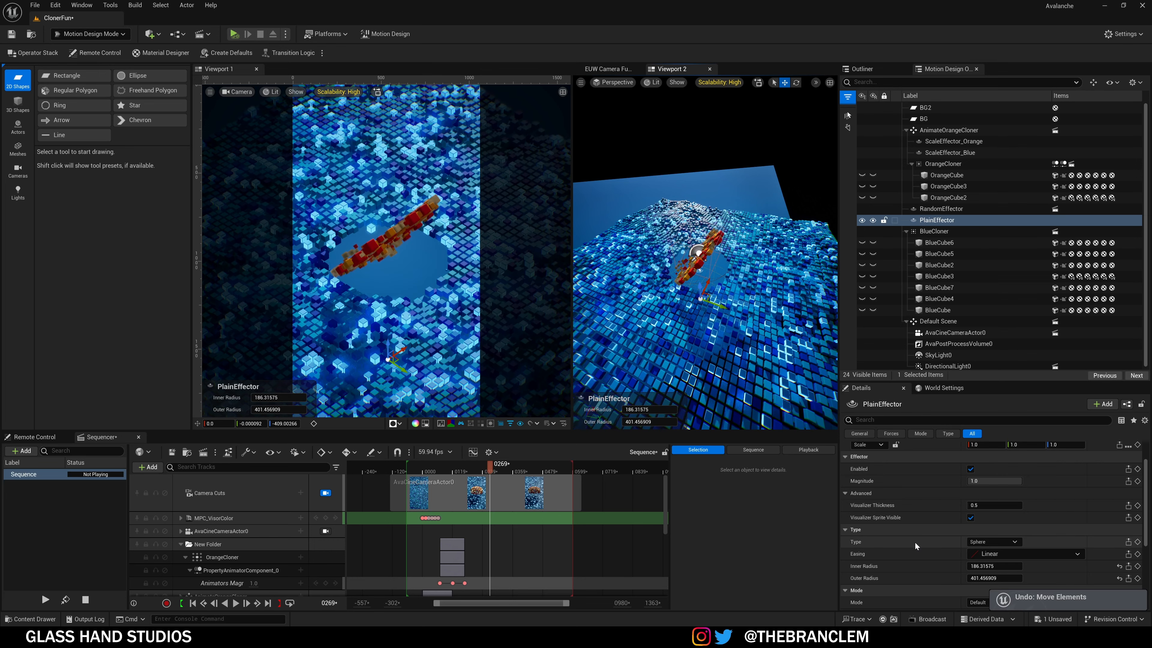
scroll(912, 545, down, 3)
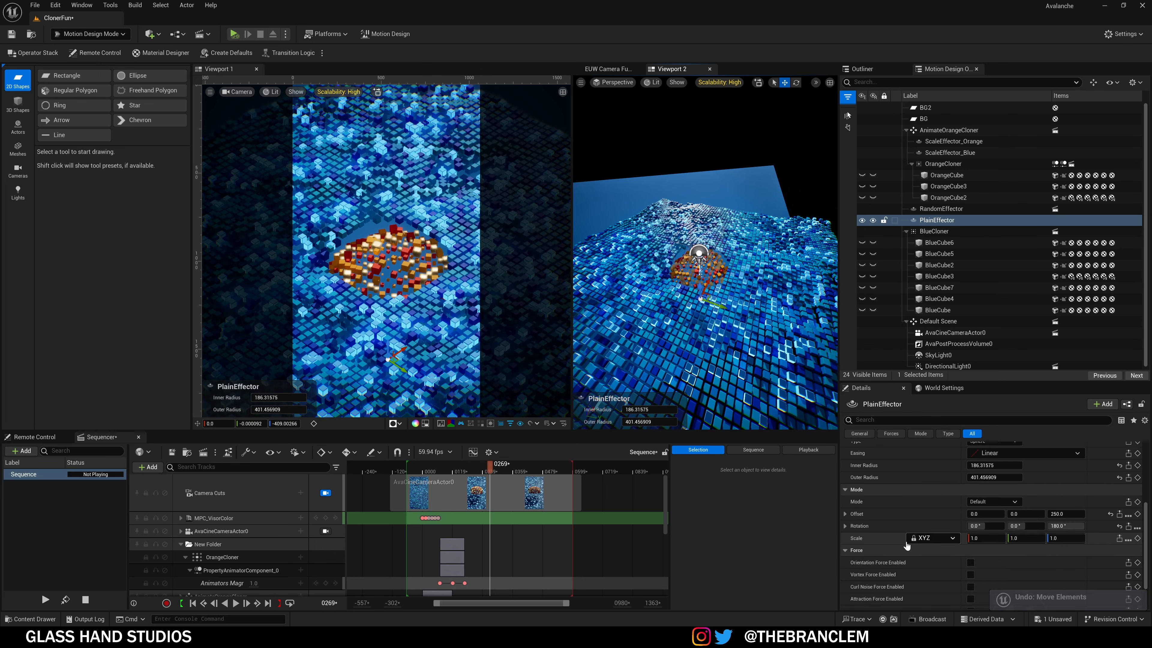
drag(1063, 514, 1098, 515)
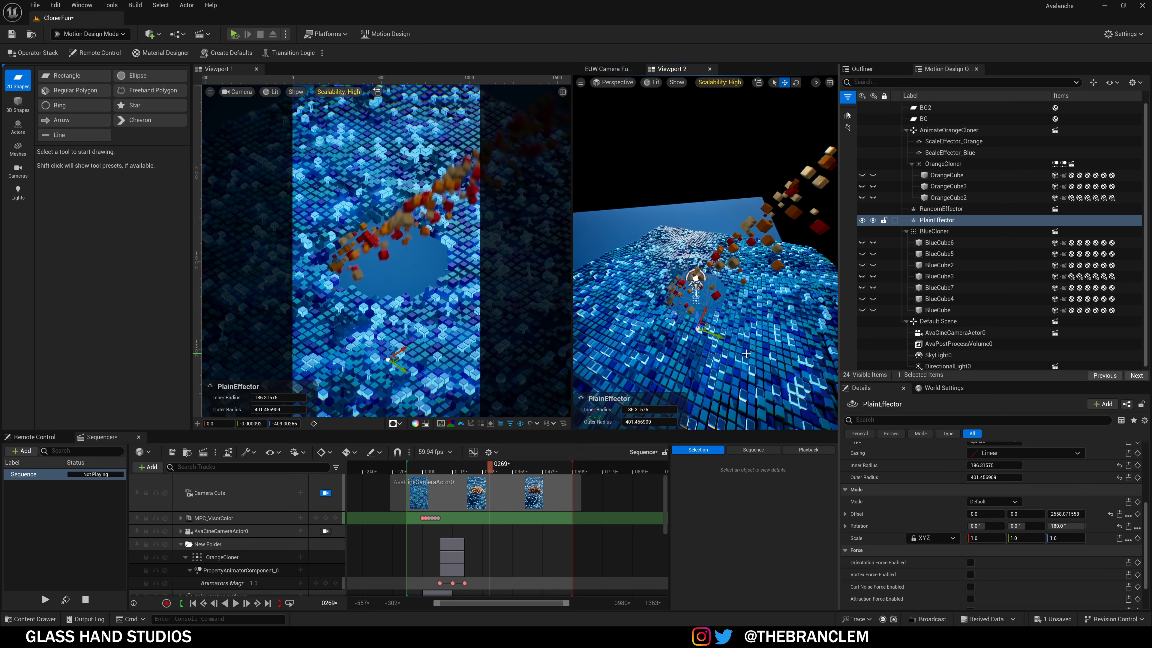
key(ctrl+z)
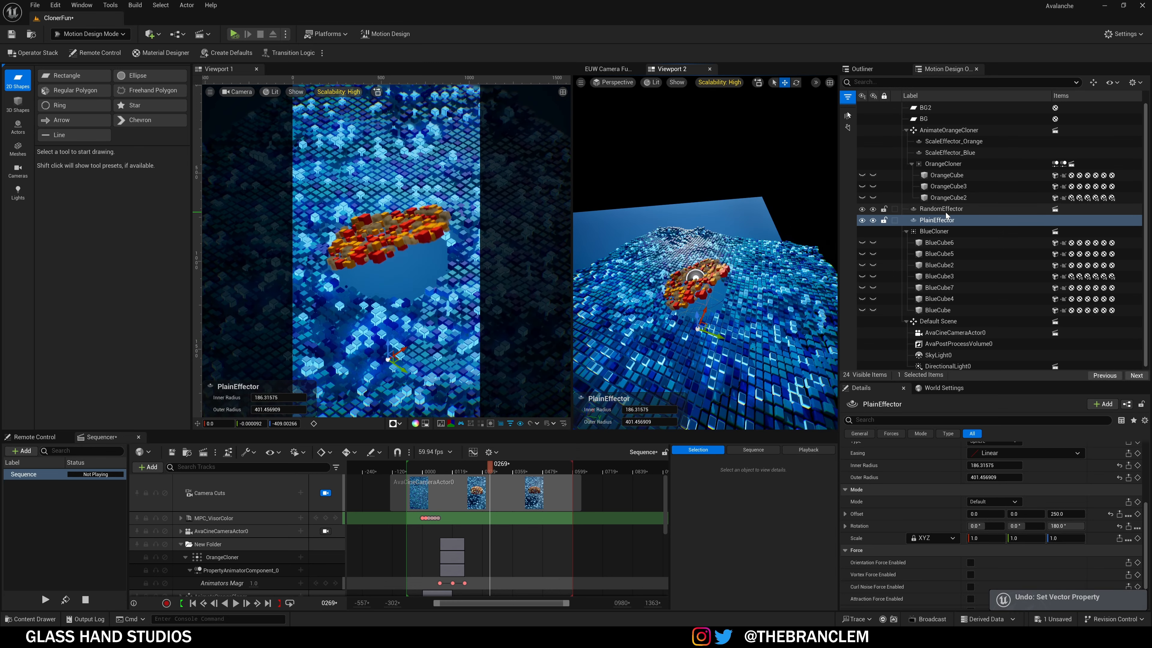
click(709, 351)
key(f)
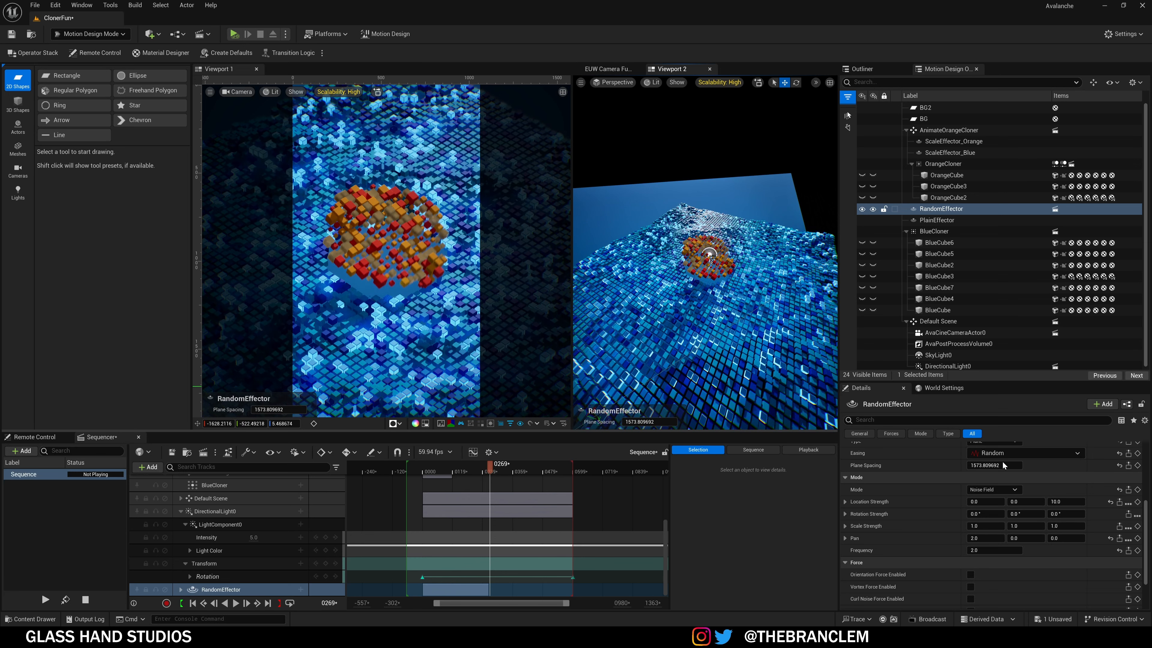
scroll(1005, 466, up, 3)
alt+drag(712, 282, 776, 290)
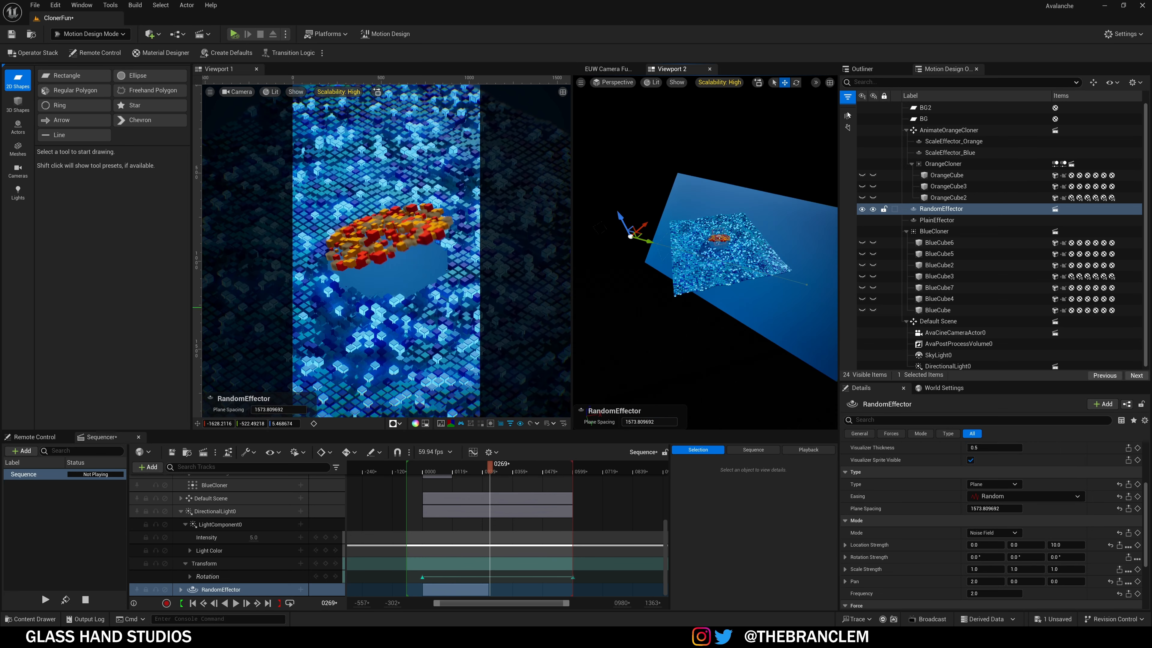
right_drag(707, 281, 707, 277)
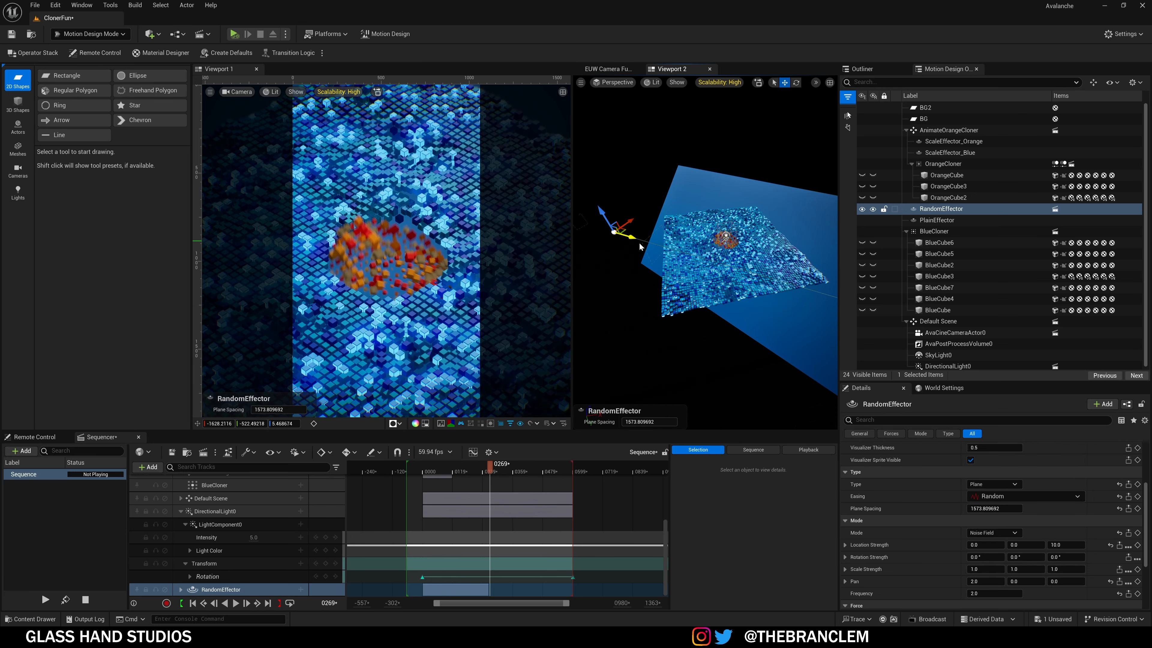
right_drag(640, 246, 647, 244)
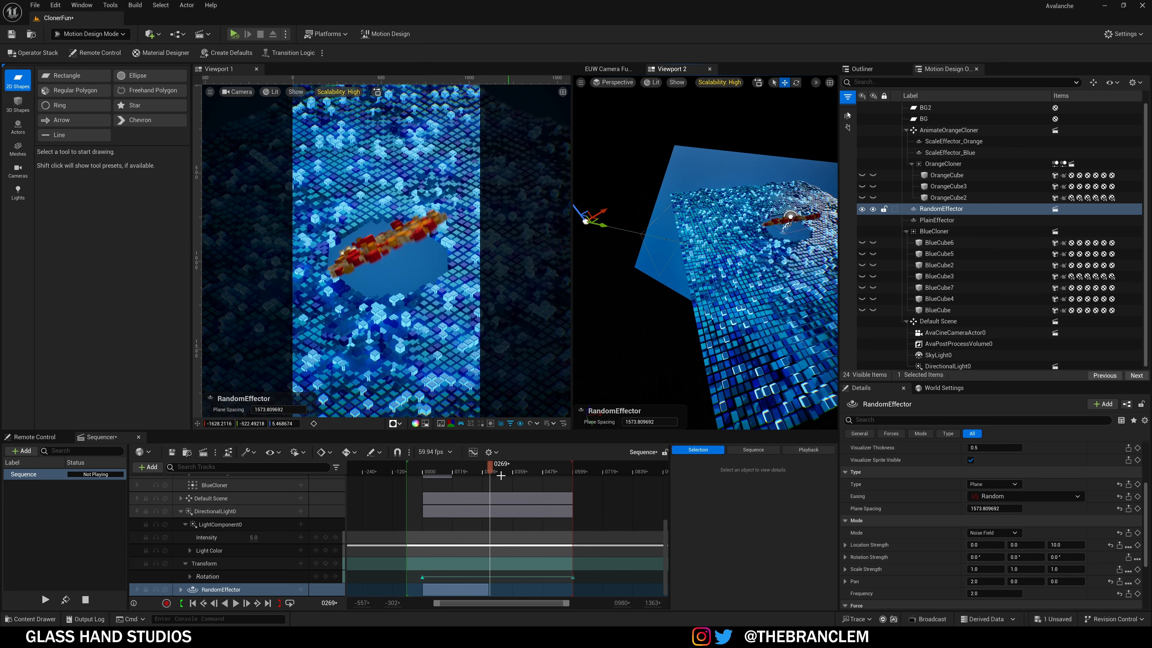
drag(501, 475, 437, 477)
key(w)
right_drag(676, 236, 701, 238)
key(s)
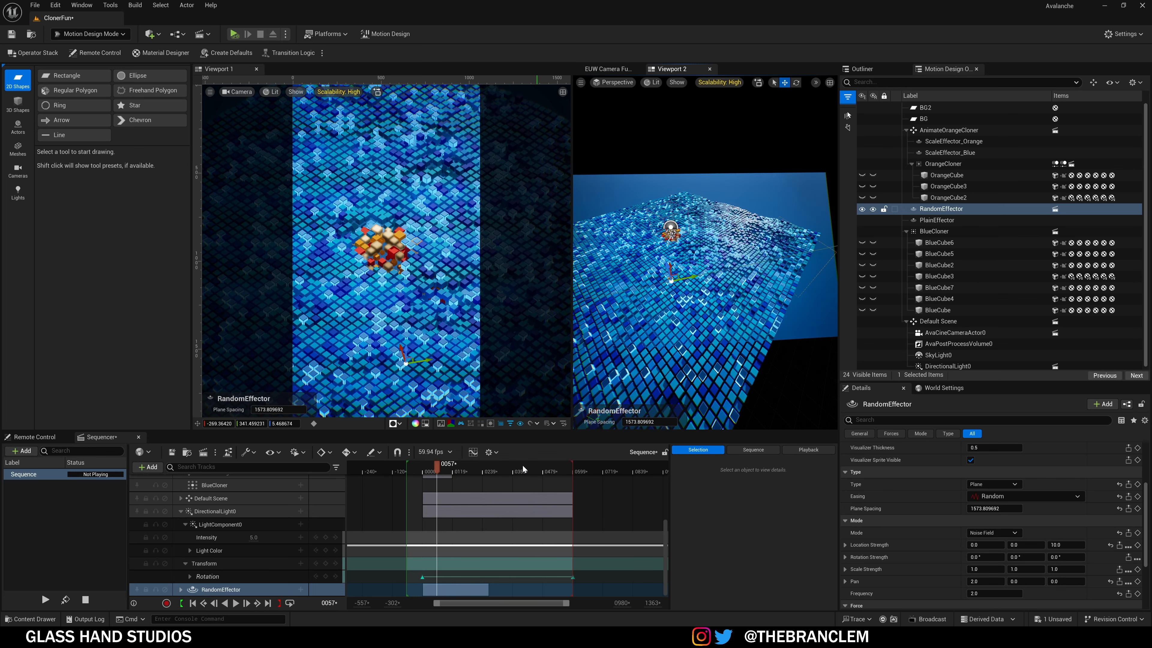
drag(440, 473, 465, 472)
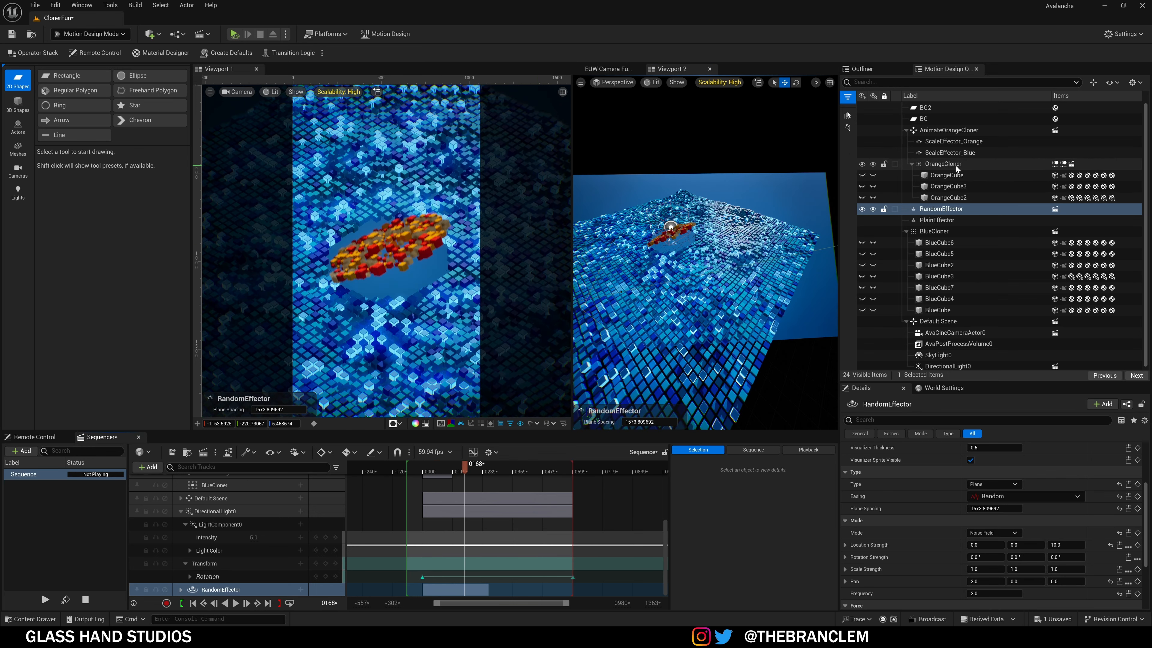
click(1057, 164)
click(1058, 165)
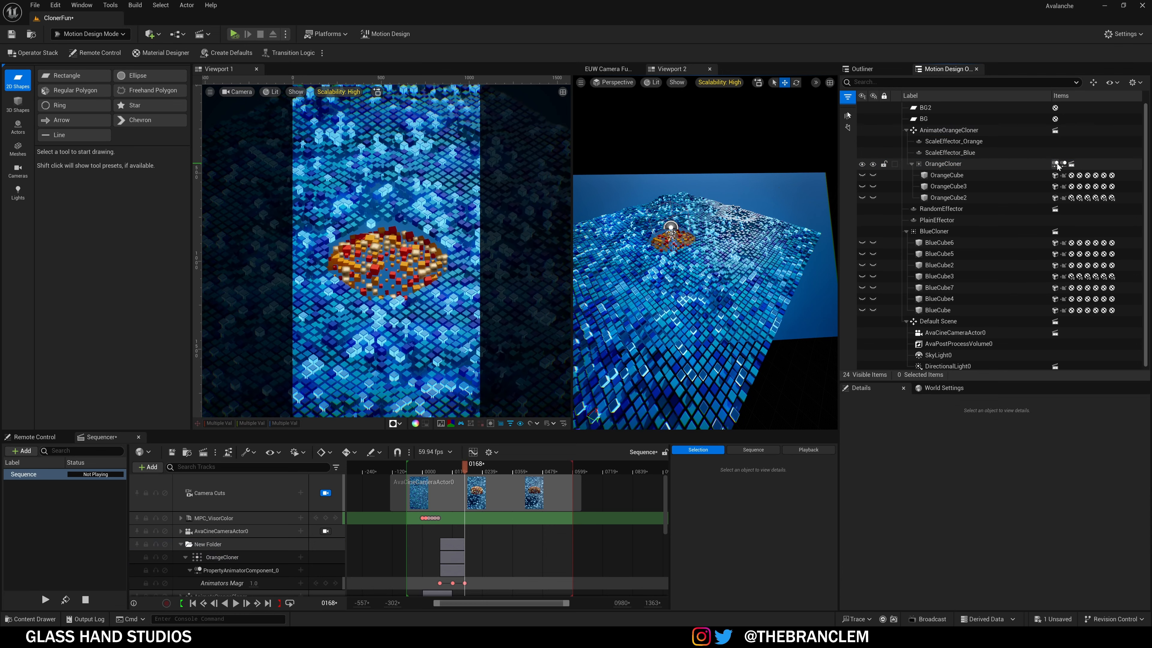
Step: Turn OrangeCloner's Wiggle_Rotation animator off and back on
double_click(1063, 164)
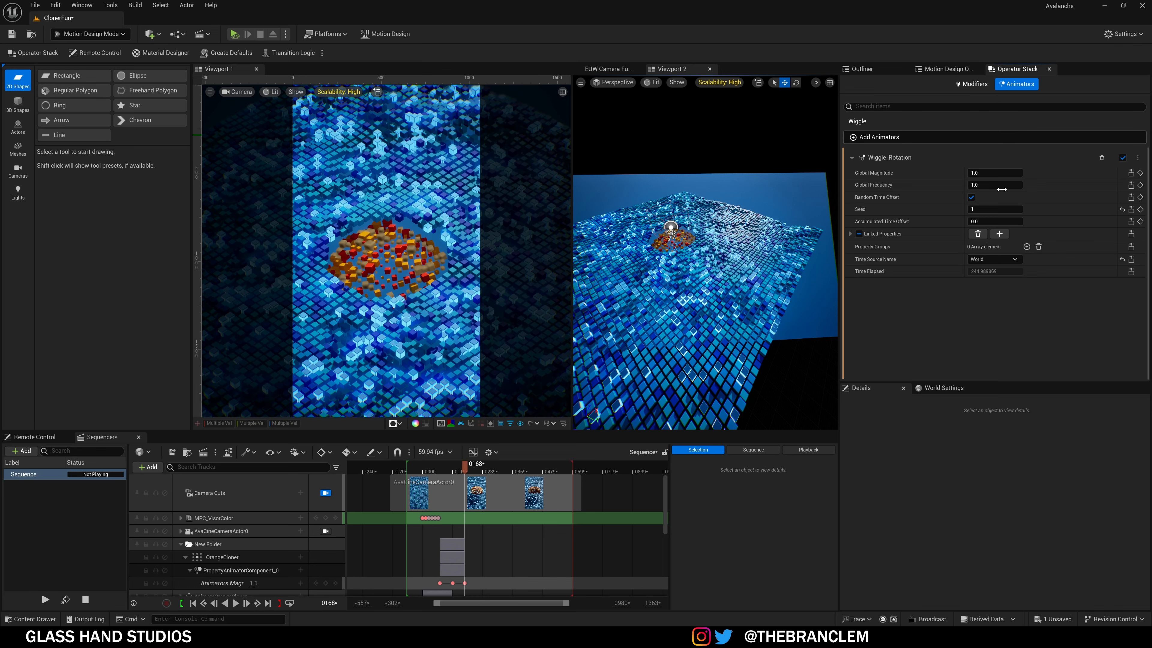
click(1122, 157)
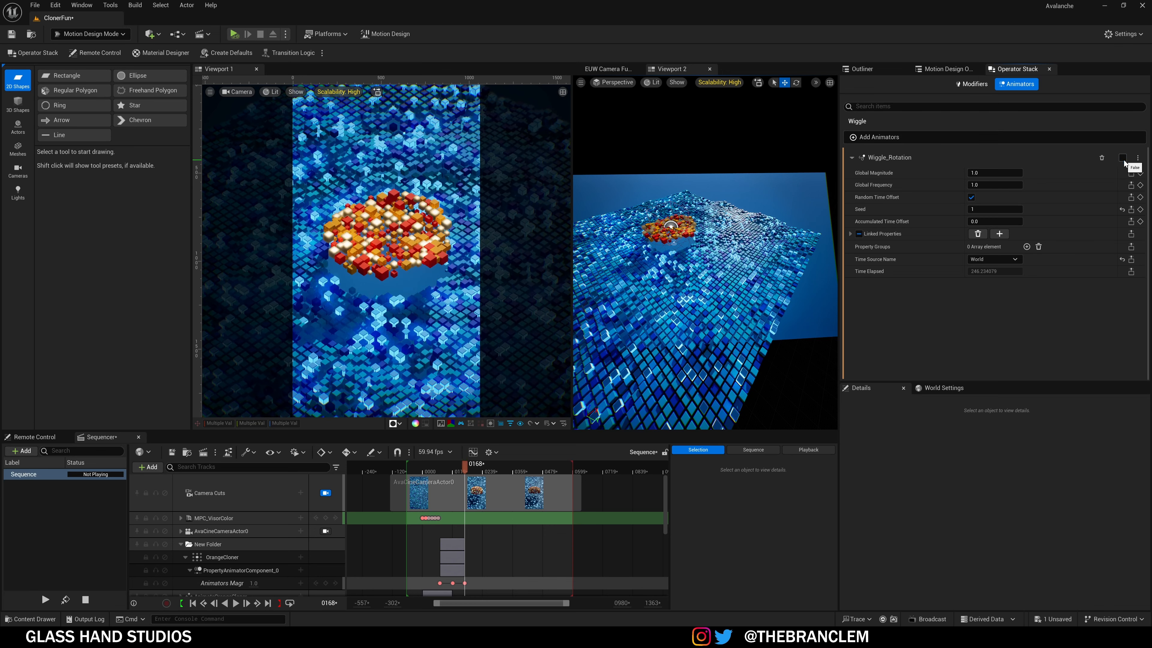
click(1123, 159)
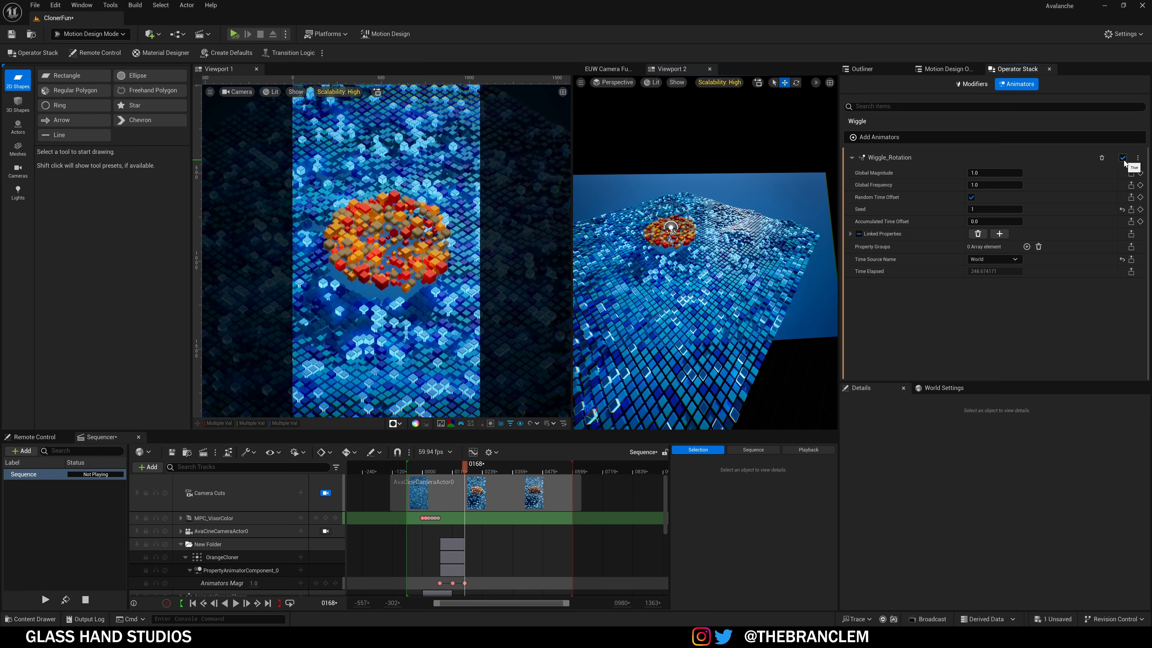
click(950, 69)
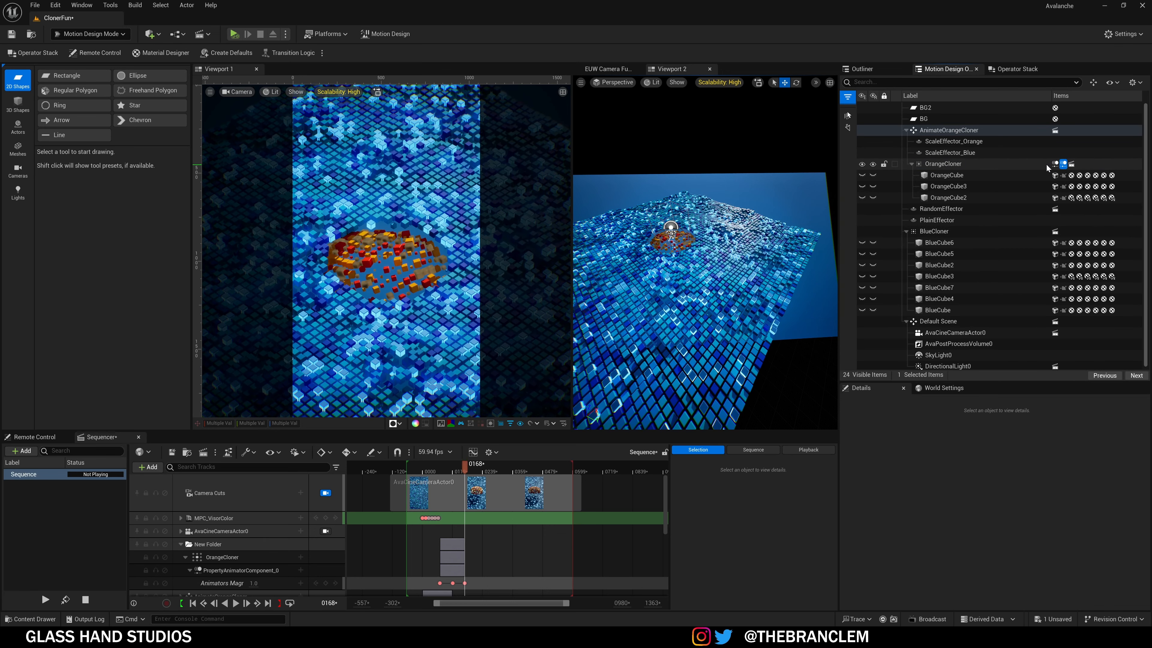
Step: Turn the Pulse_Location animator off, then re-enable it
click(1063, 163)
click(1123, 158)
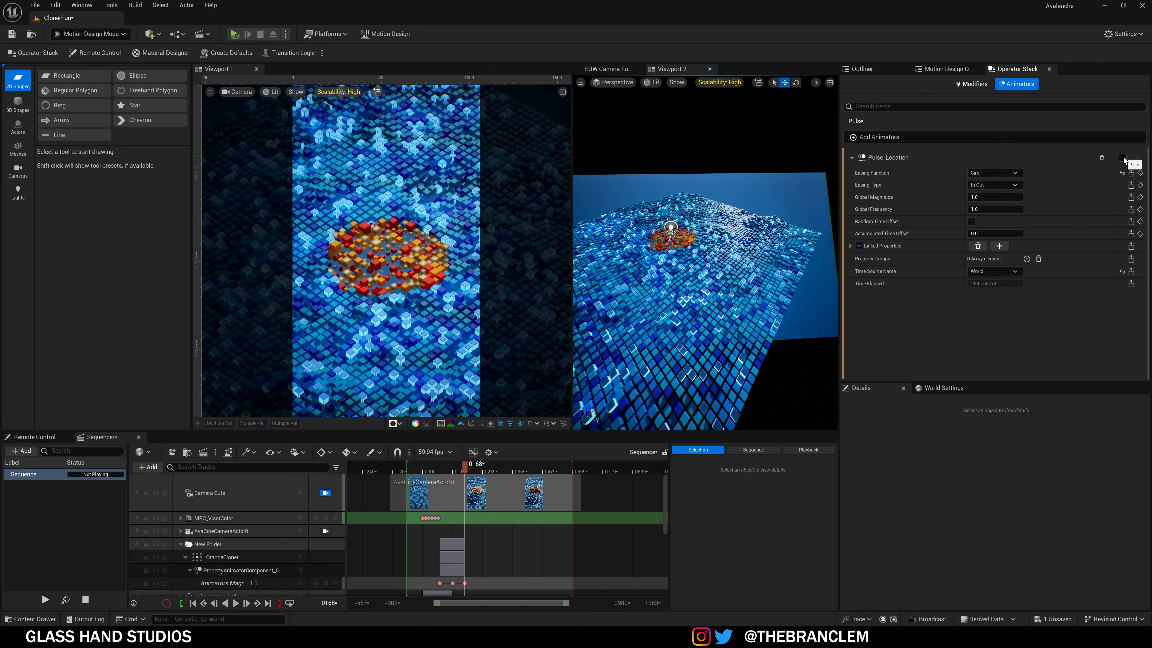
click(1123, 158)
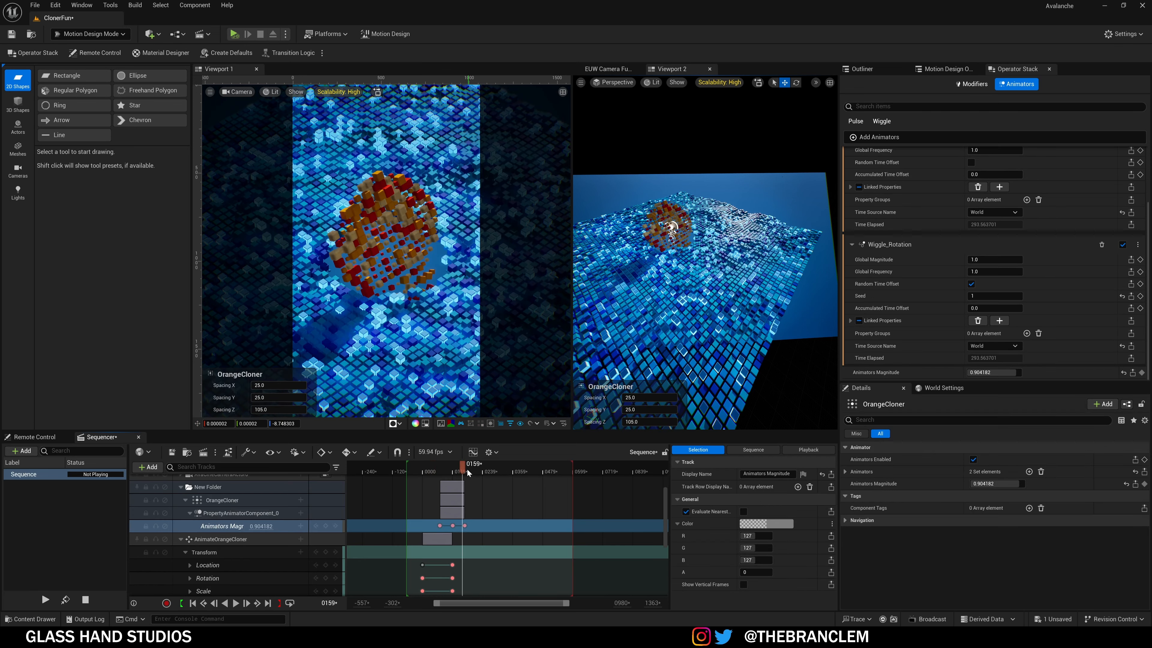
Step: Scrub from frame 0075 through the magnitude rise, then play the sequence from the start and stop it
drag(469, 473, 441, 473)
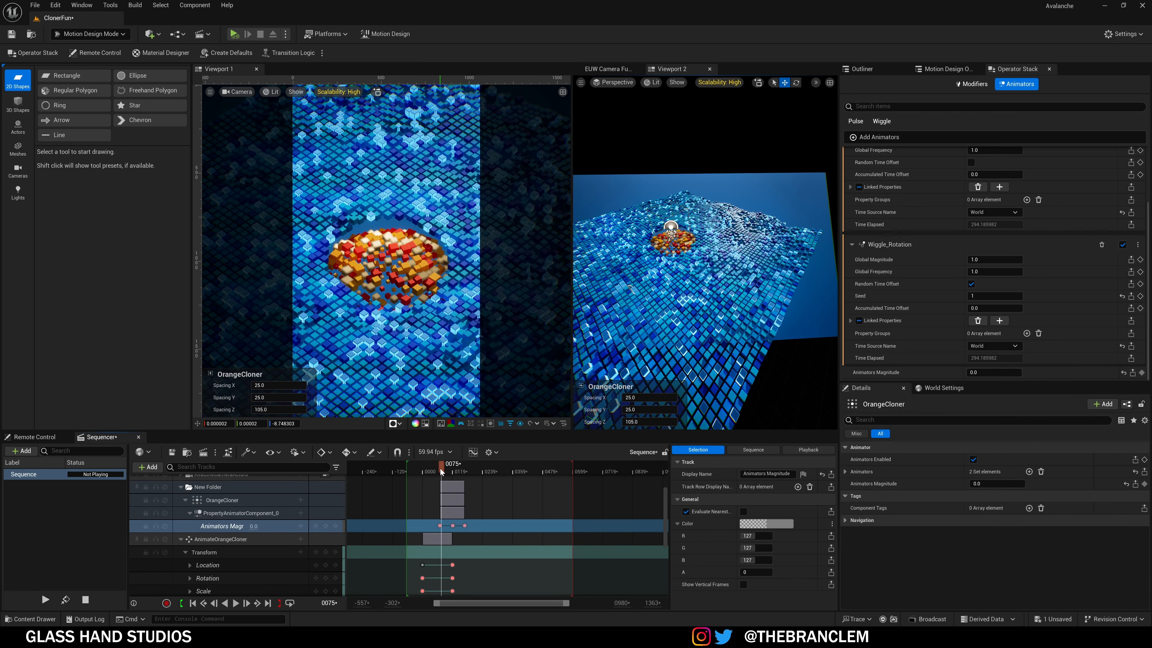
drag(440, 468, 492, 480)
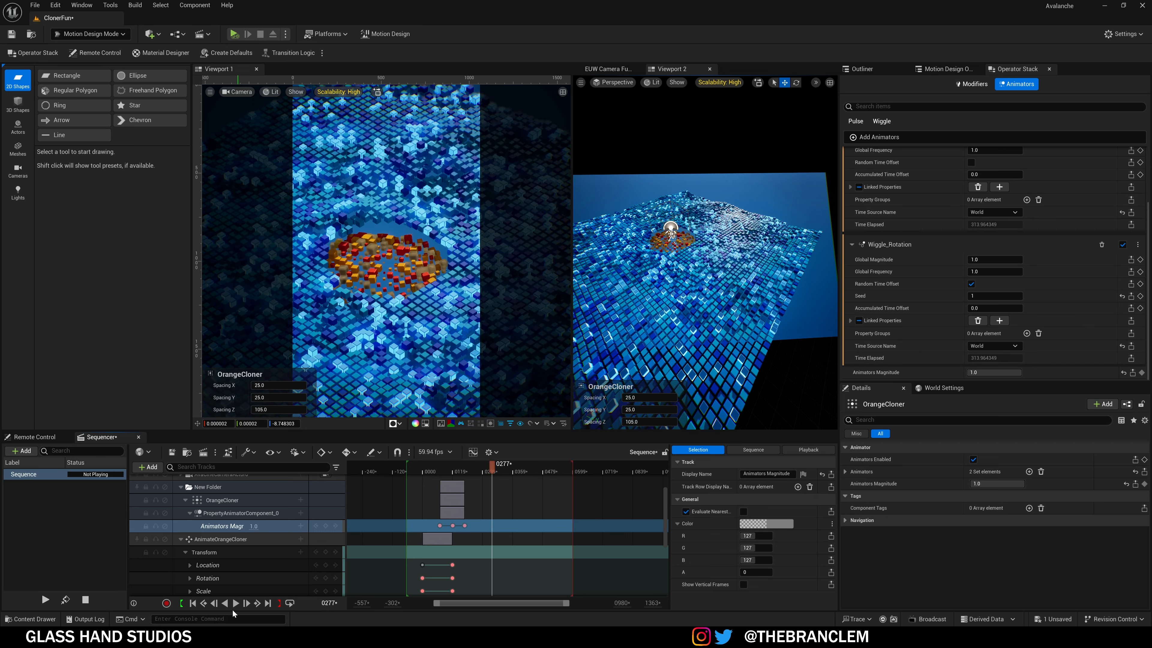
click(194, 605)
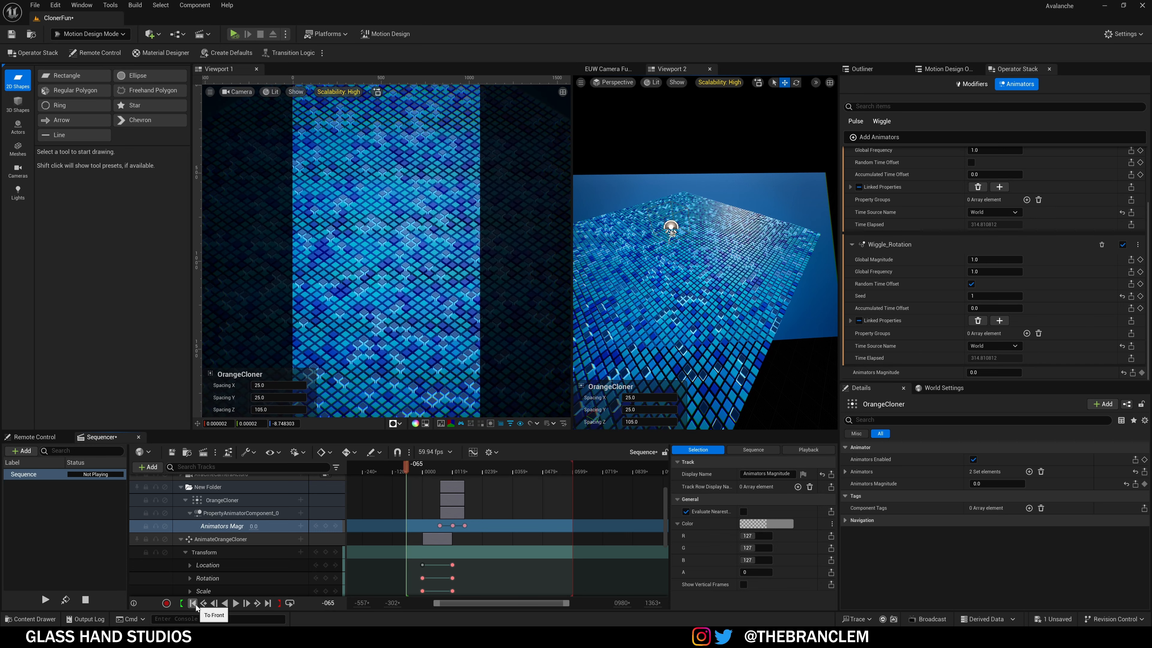
click(236, 604)
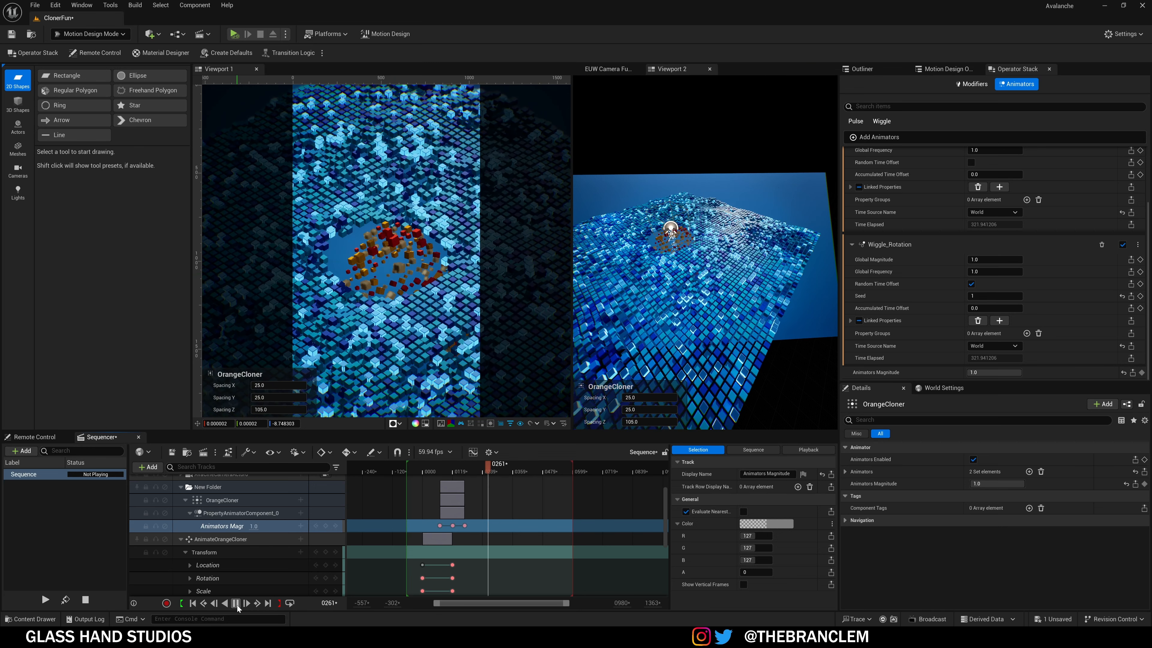
click(236, 603)
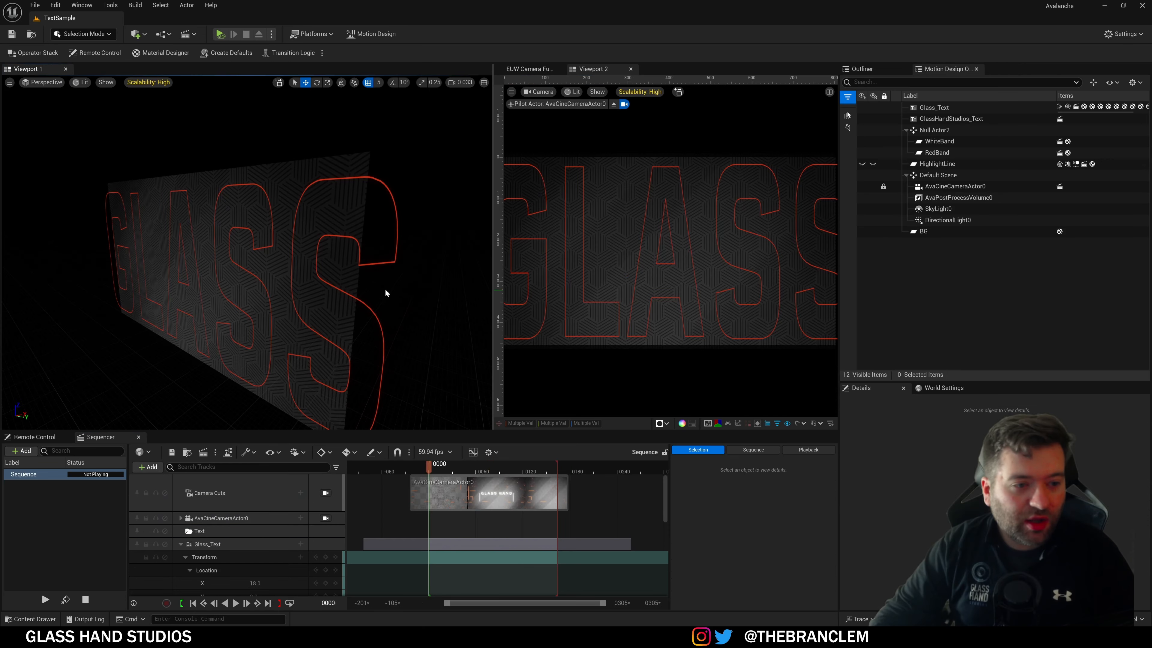
Step: Resize the viewports and look through AvaCineCameraActor0 in the first viewport
right_drag(386, 291, 487, 246)
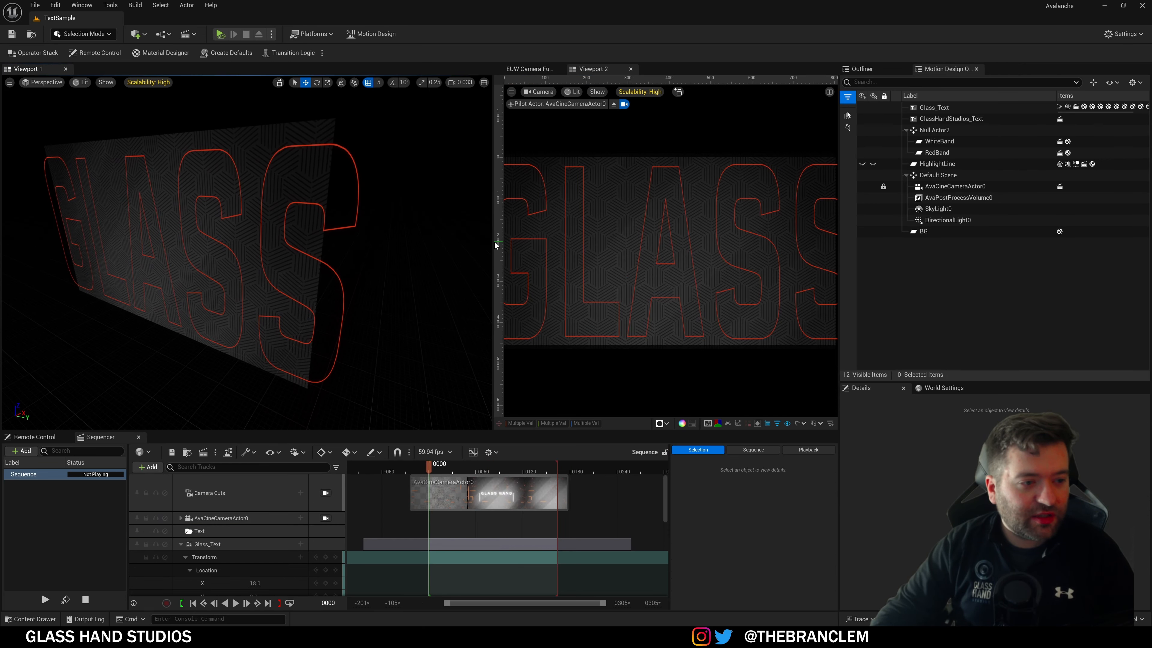
drag(494, 245, 359, 241)
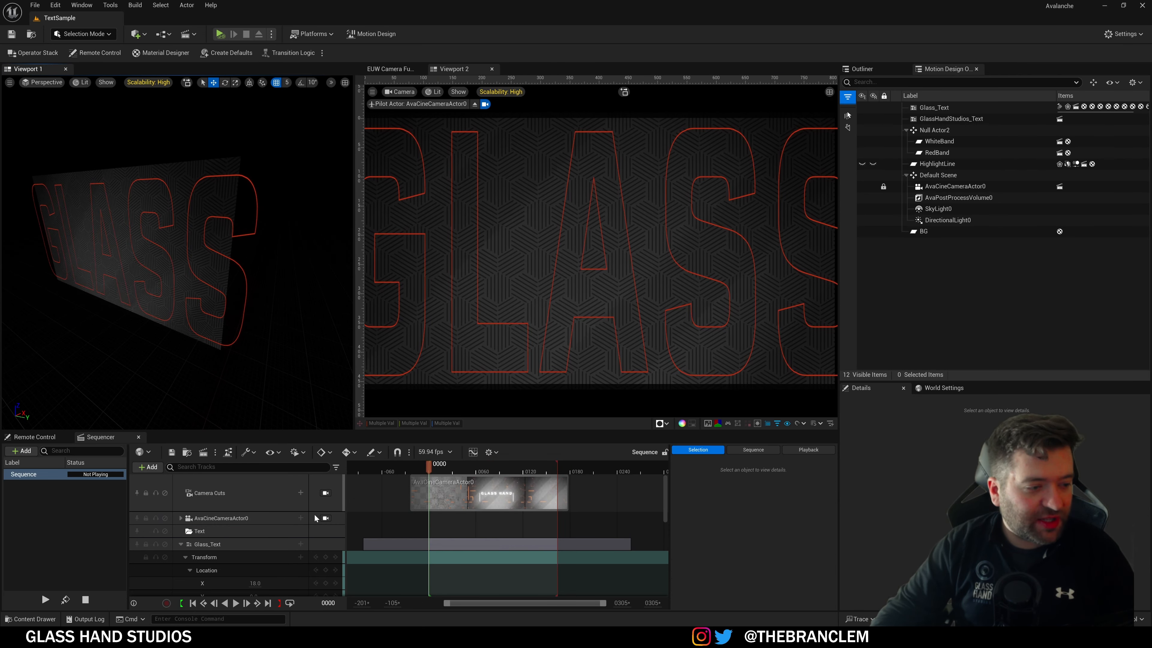
click(325, 493)
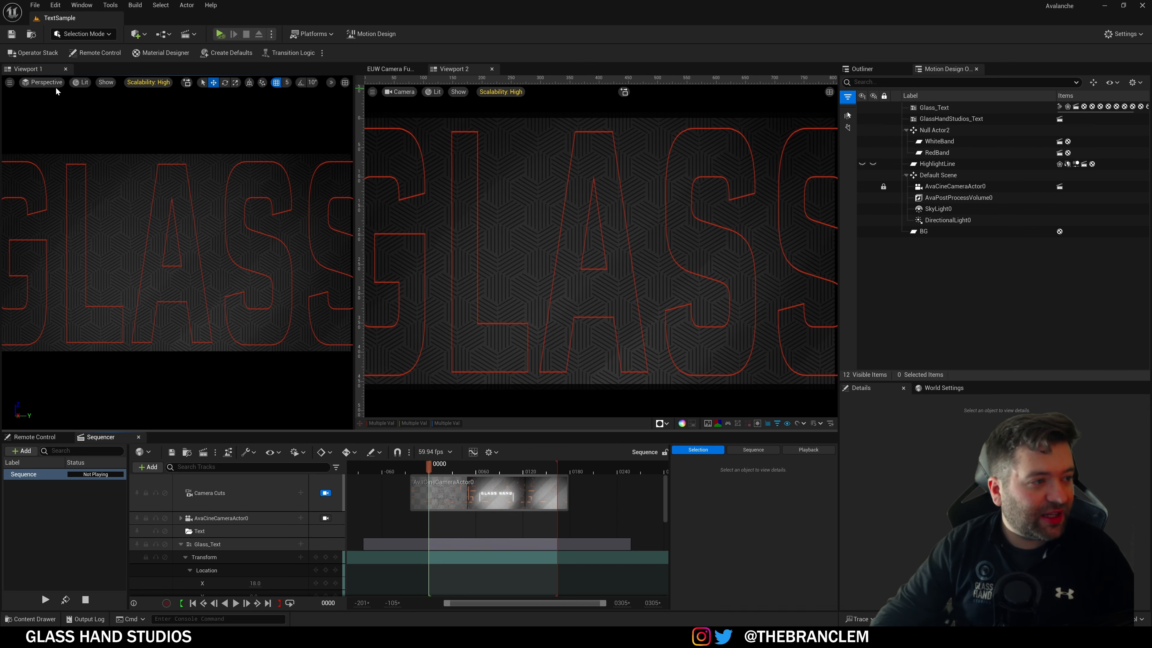
click(43, 82)
click(69, 227)
Step: Set the second viewport to free Perspective and play the banner animation while orbiting it
click(402, 92)
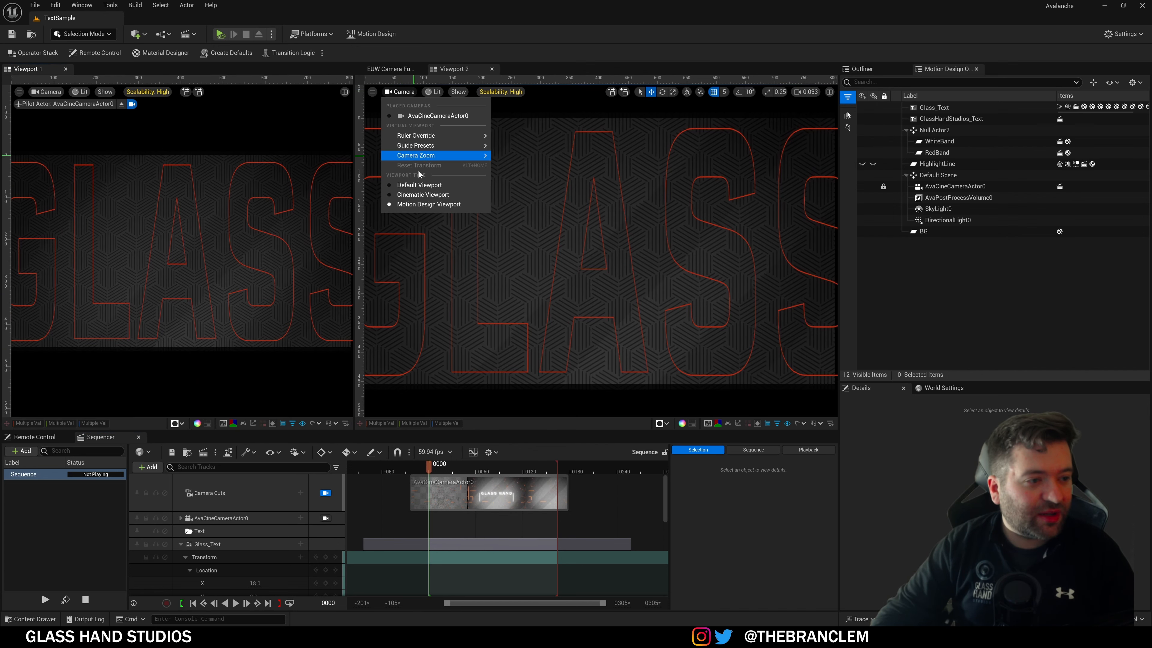
click(422, 192)
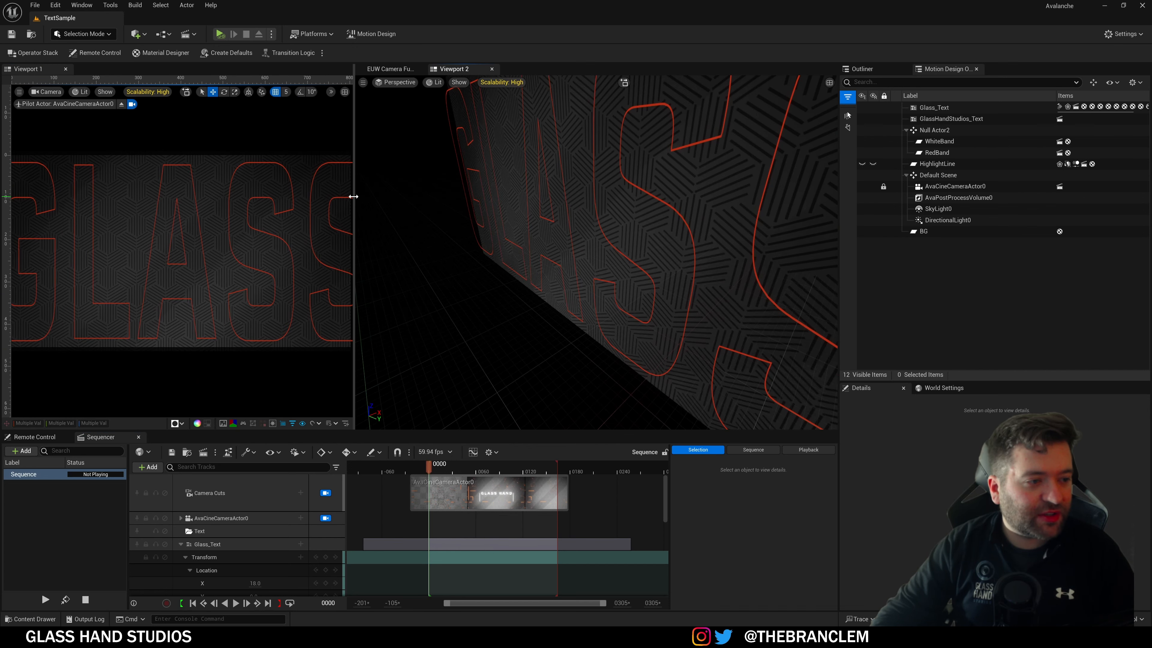
drag(358, 200, 481, 221)
scroll(690, 281, down, 5)
right_drag(691, 281, 669, 270)
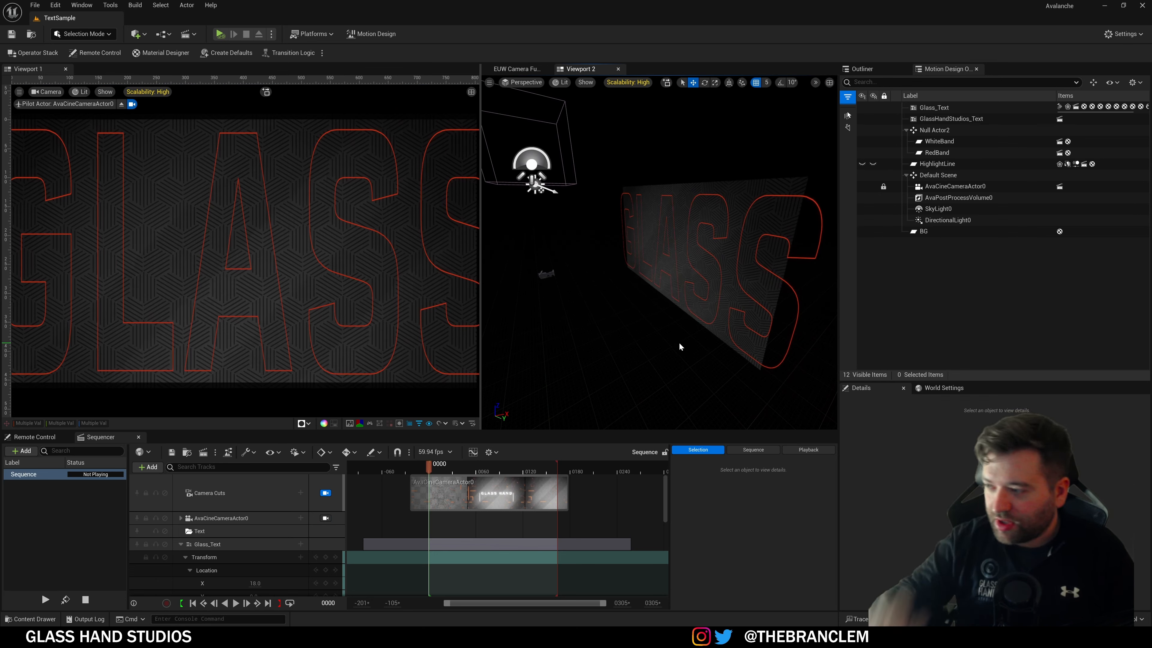
click(236, 604)
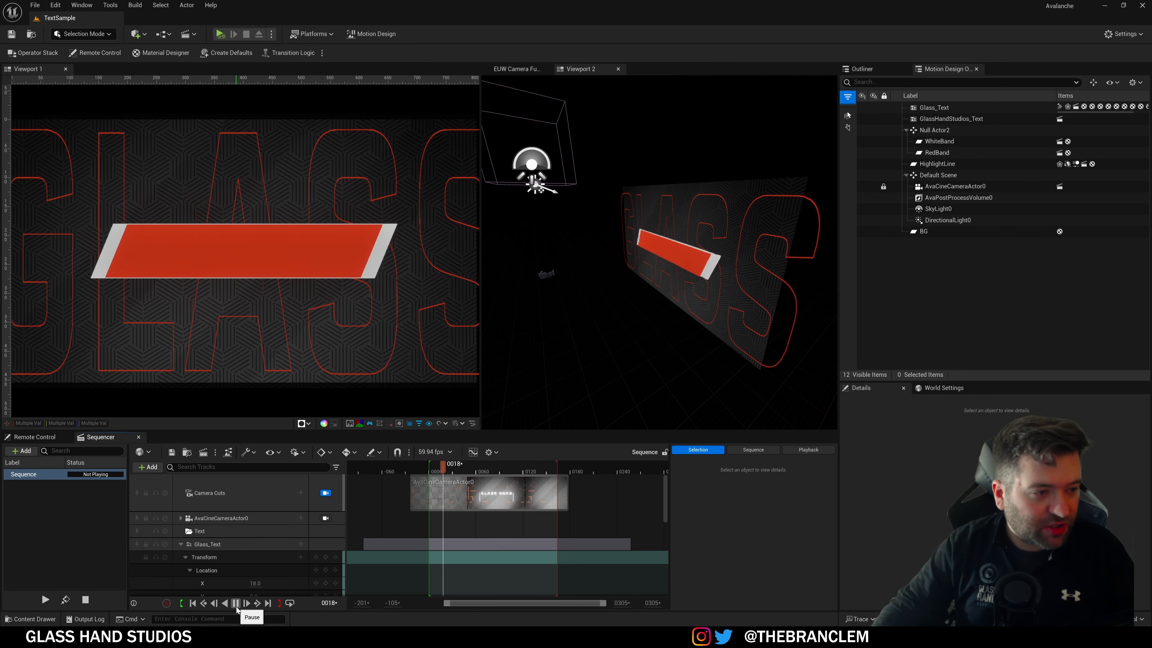
right_drag(694, 347, 719, 341)
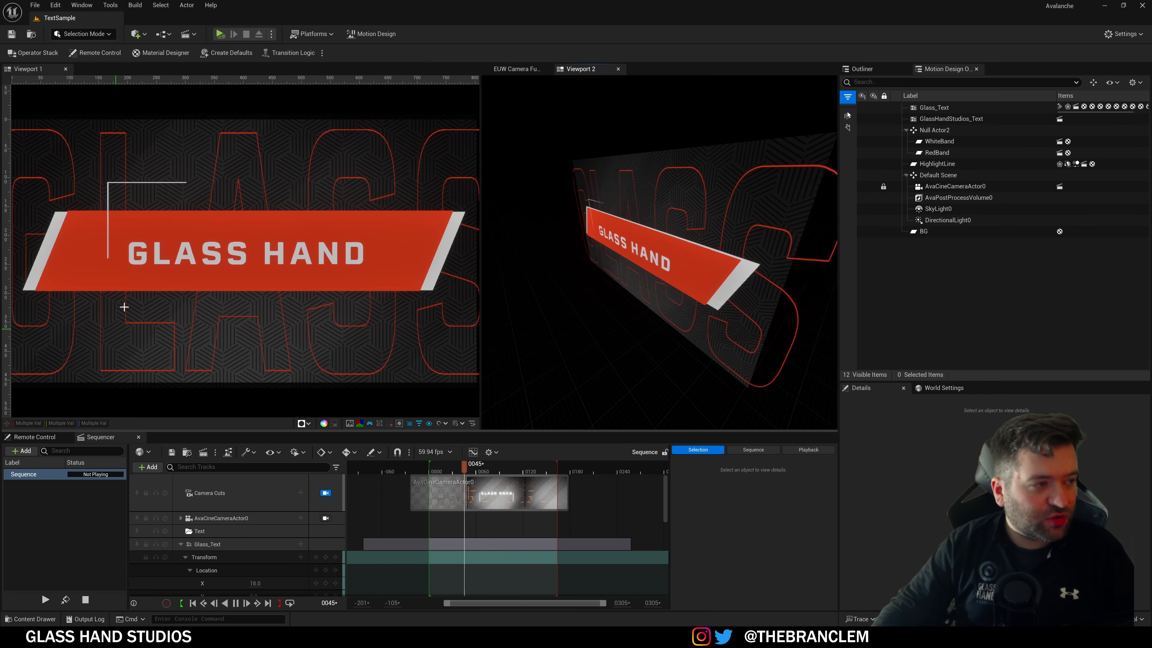
Step: Switch to Motion Design mode, set time to frame 0079, and select HighlightLine
click(83, 33)
click(86, 127)
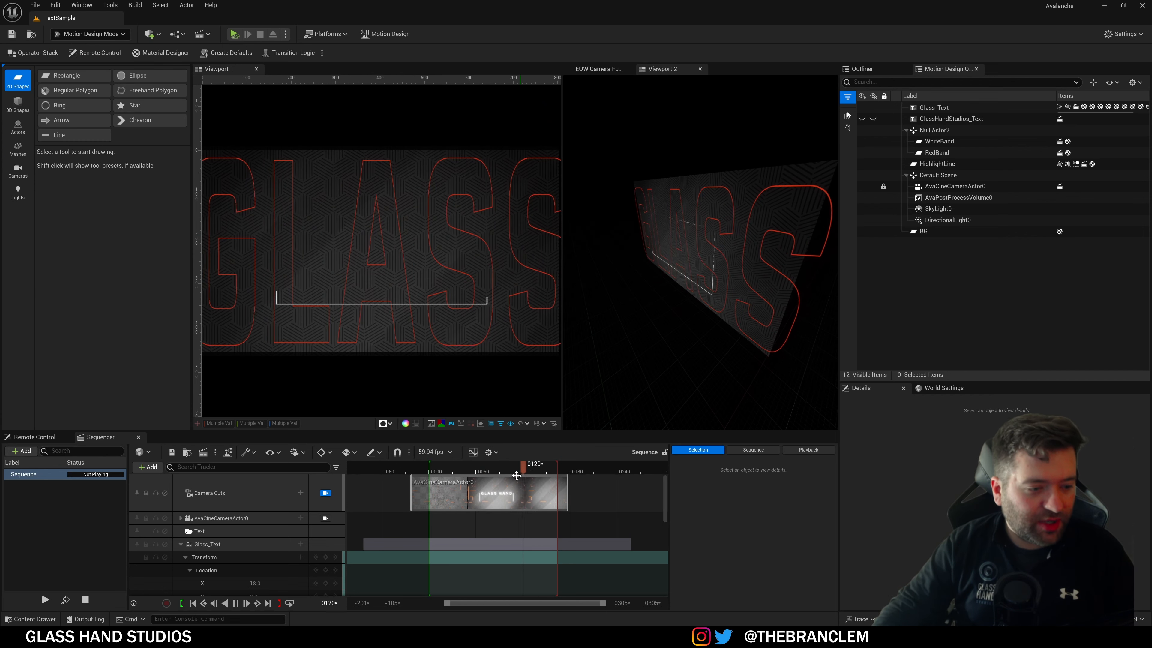
drag(507, 472, 492, 471)
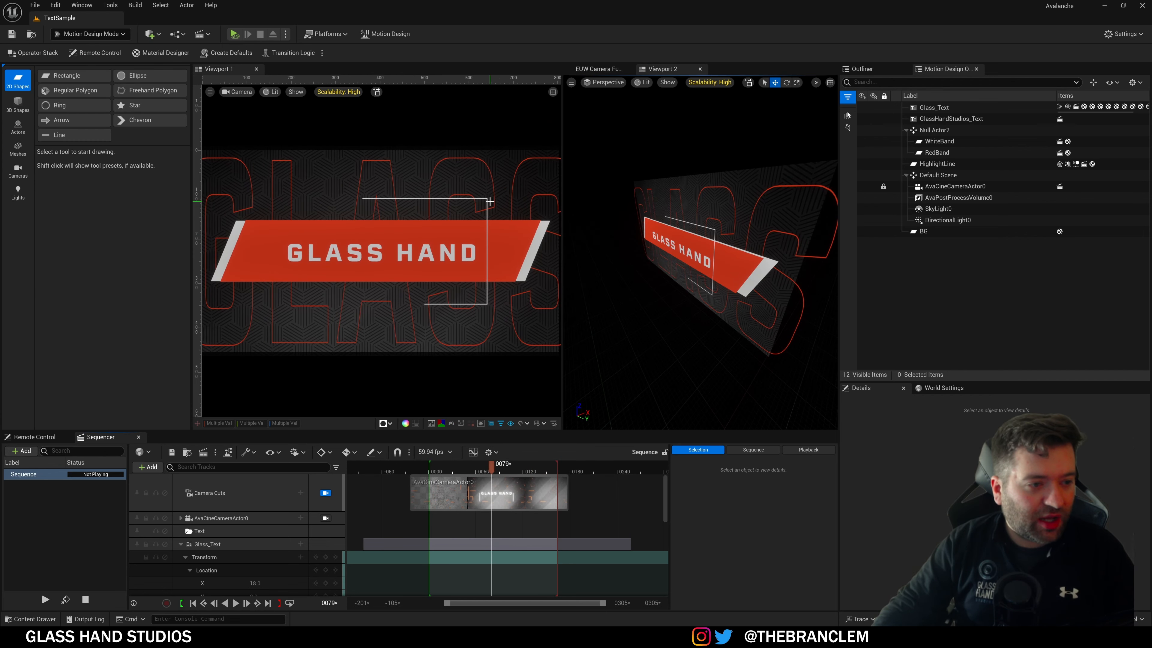
scroll(705, 241, up, 6)
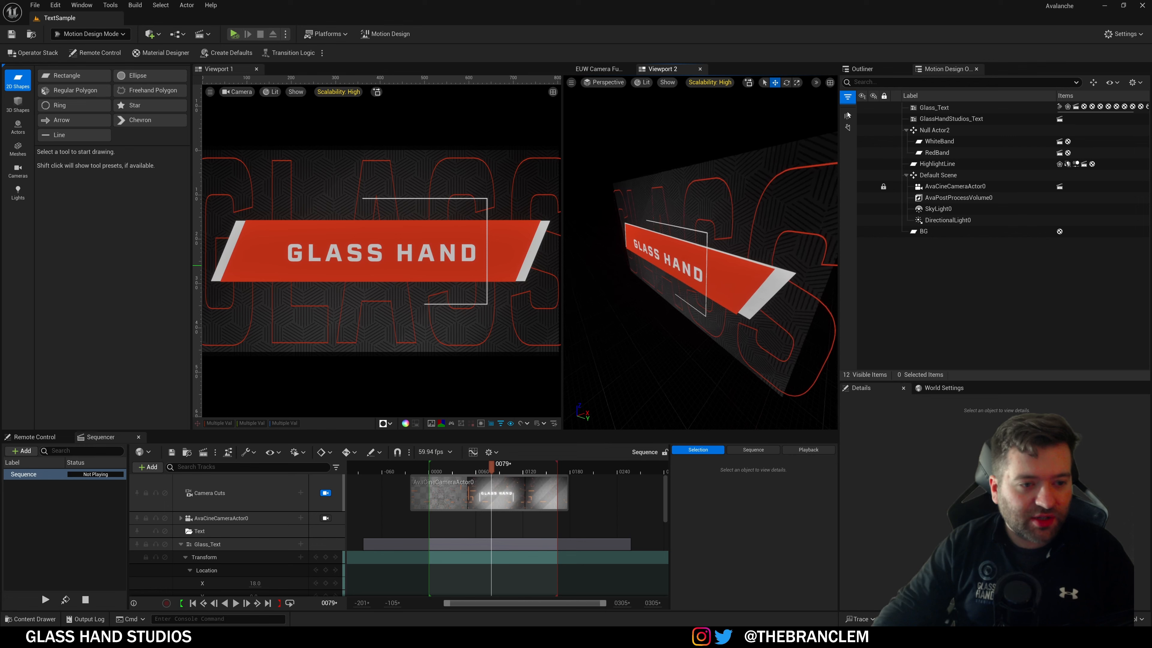
click(711, 221)
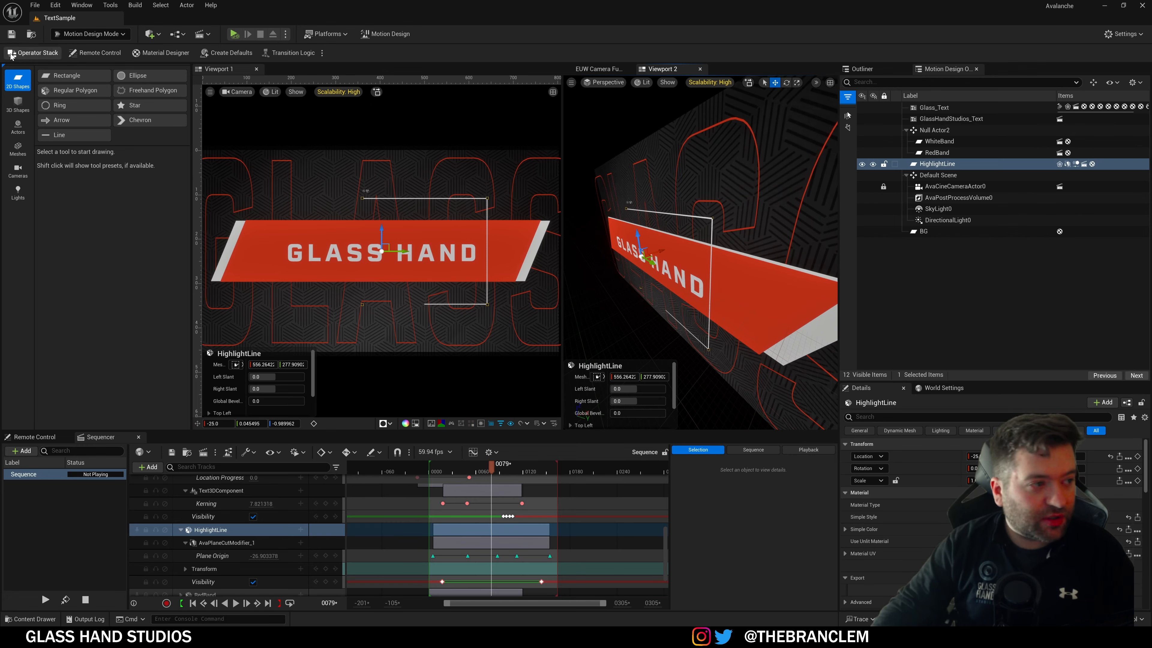
Step: In HighlightLine's Operator Stack, toggle the Outline modifier off and on, then select RedBand
click(33, 52)
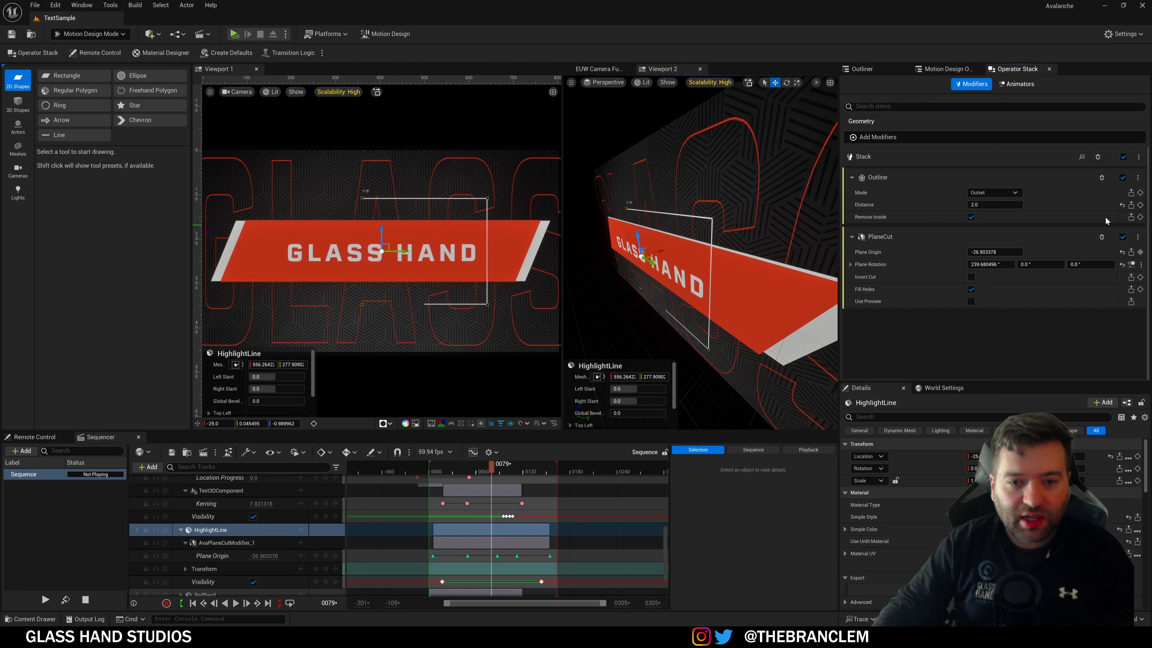
click(1123, 177)
click(1123, 178)
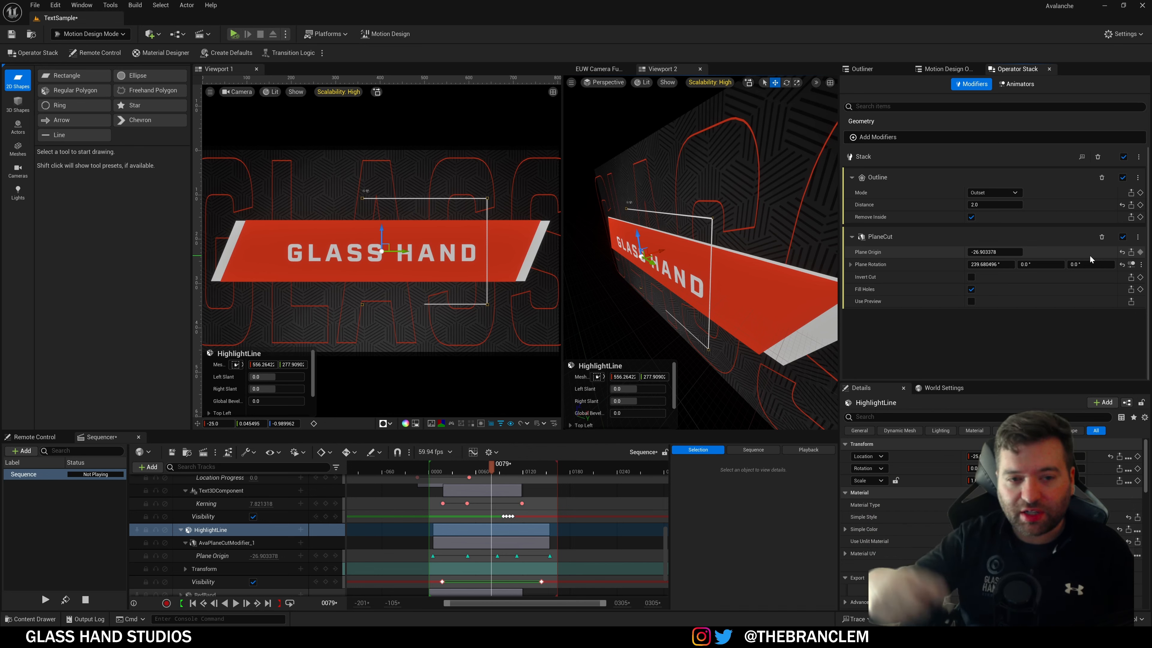
click(513, 245)
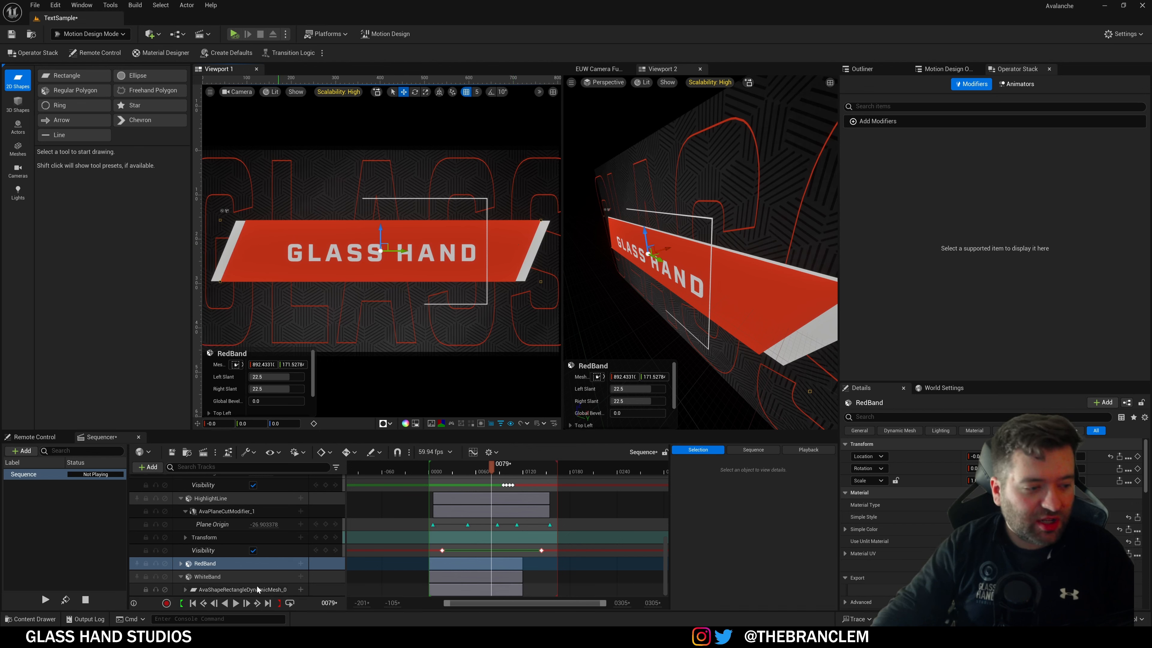
Step: Expand RedBand's Mesh Size tracks, scrub frames 0024 to 0082, then select Glass_Text
click(180, 564)
scroll(453, 545, down, 3)
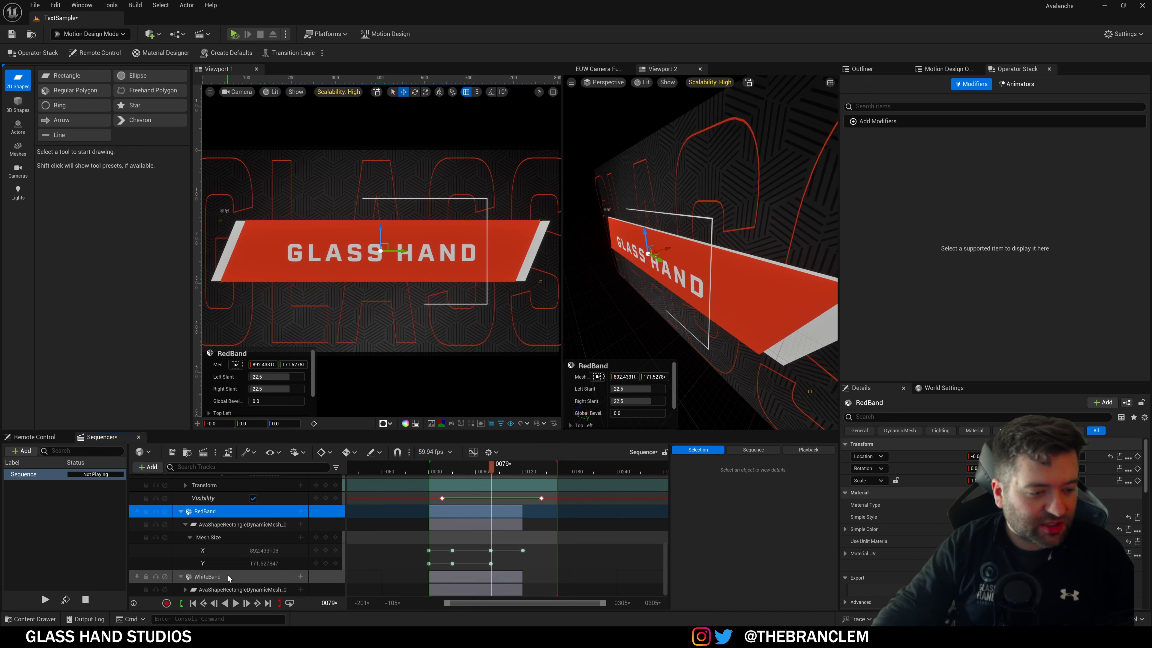
drag(495, 472, 447, 479)
drag(439, 484, 457, 472)
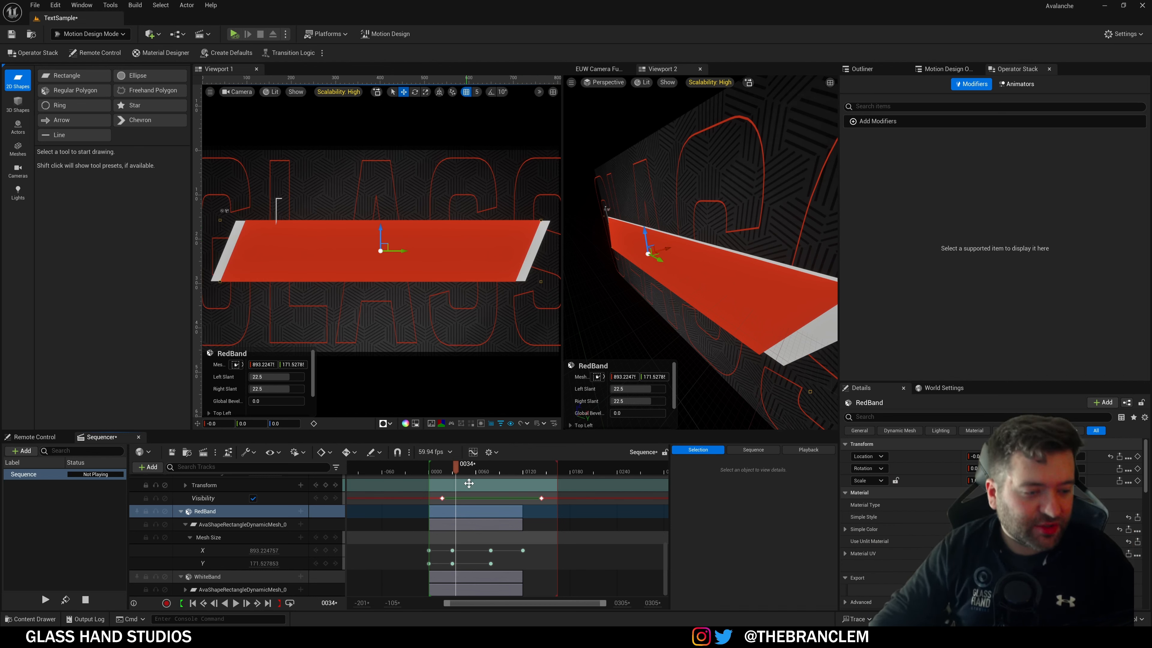
drag(460, 472, 481, 488)
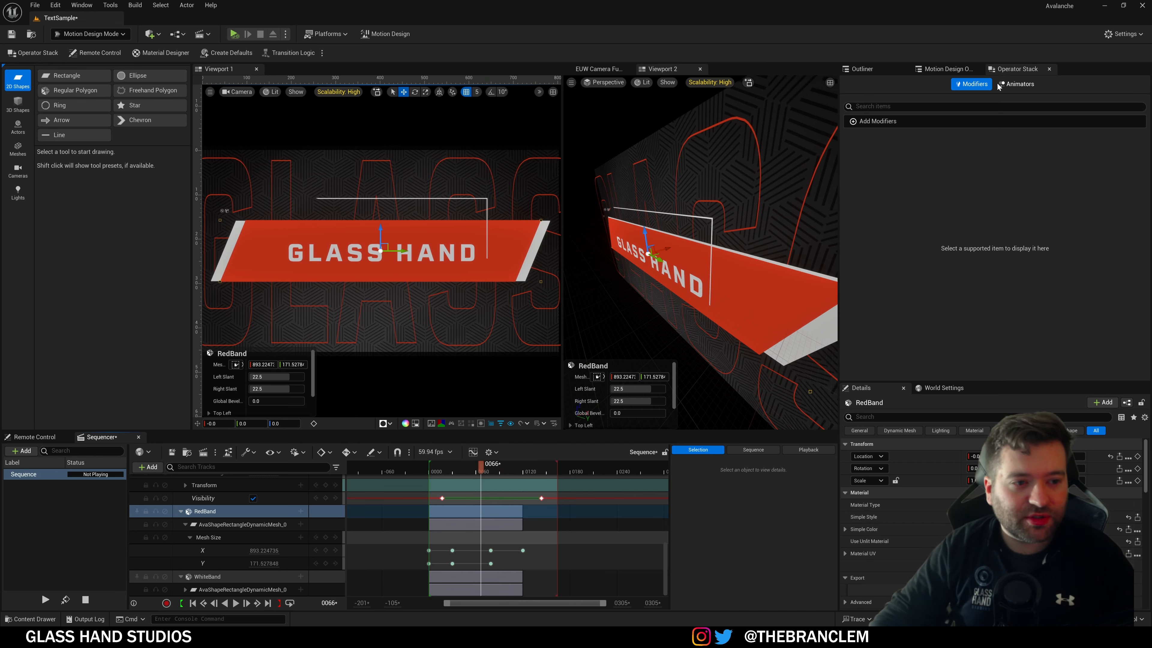
click(746, 123)
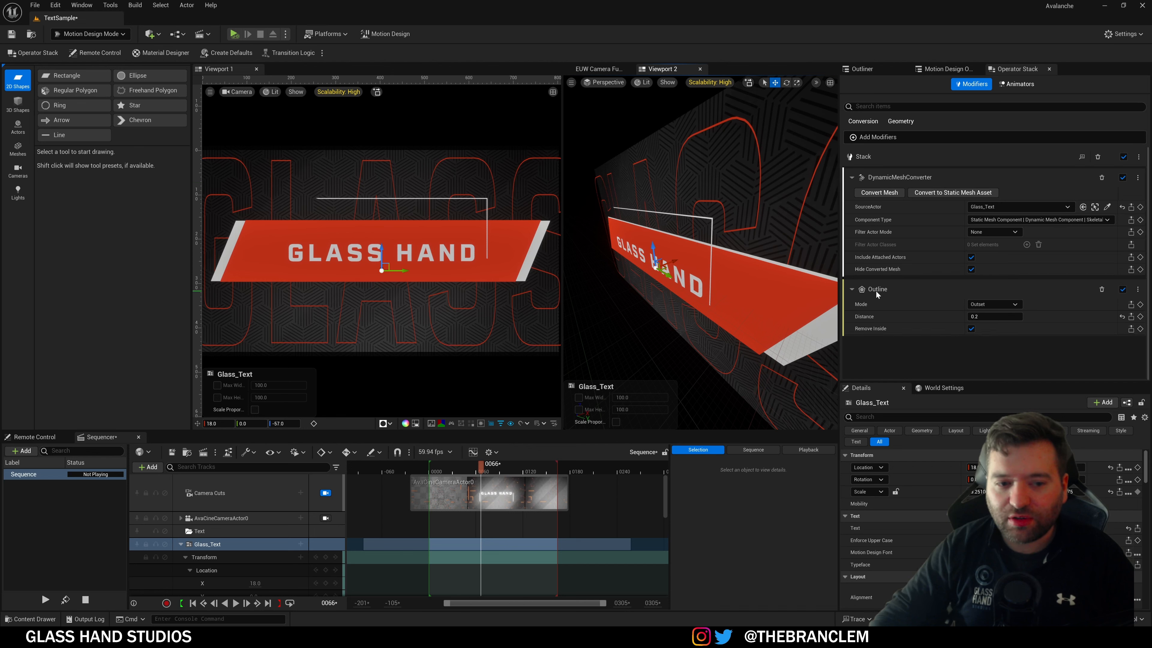
Step: Scroll through Glass_Text's Geometry and outline details, then select the BG backdrop plane
scroll(896, 562, down, 4)
scroll(882, 576, down, 6)
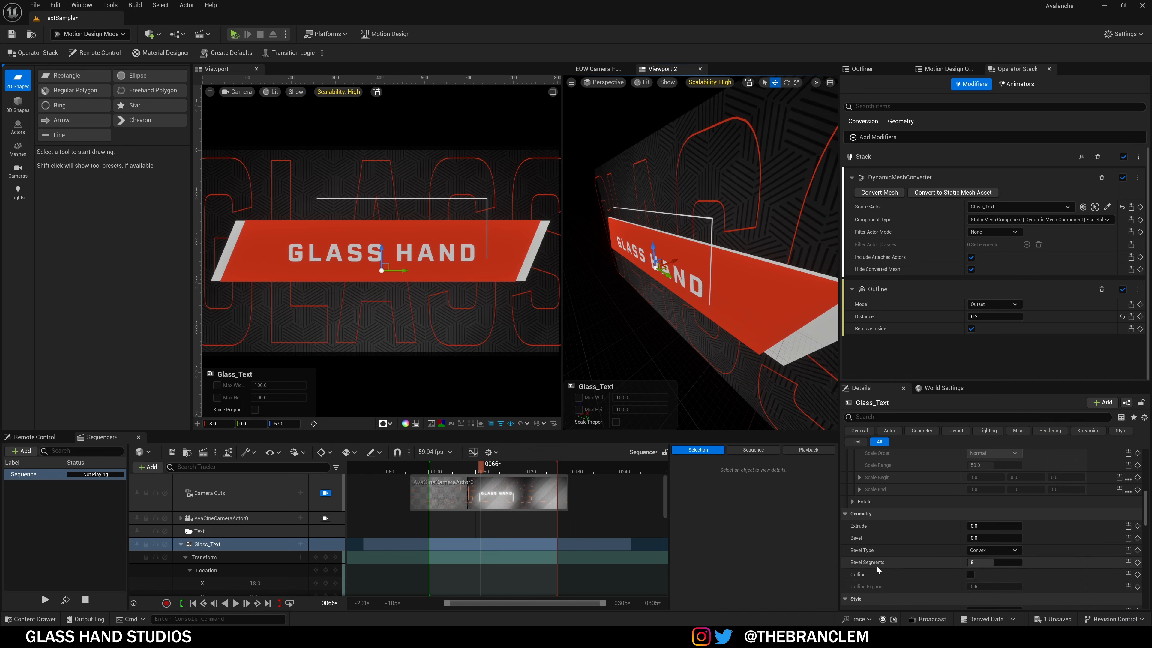
scroll(863, 578, down, 1)
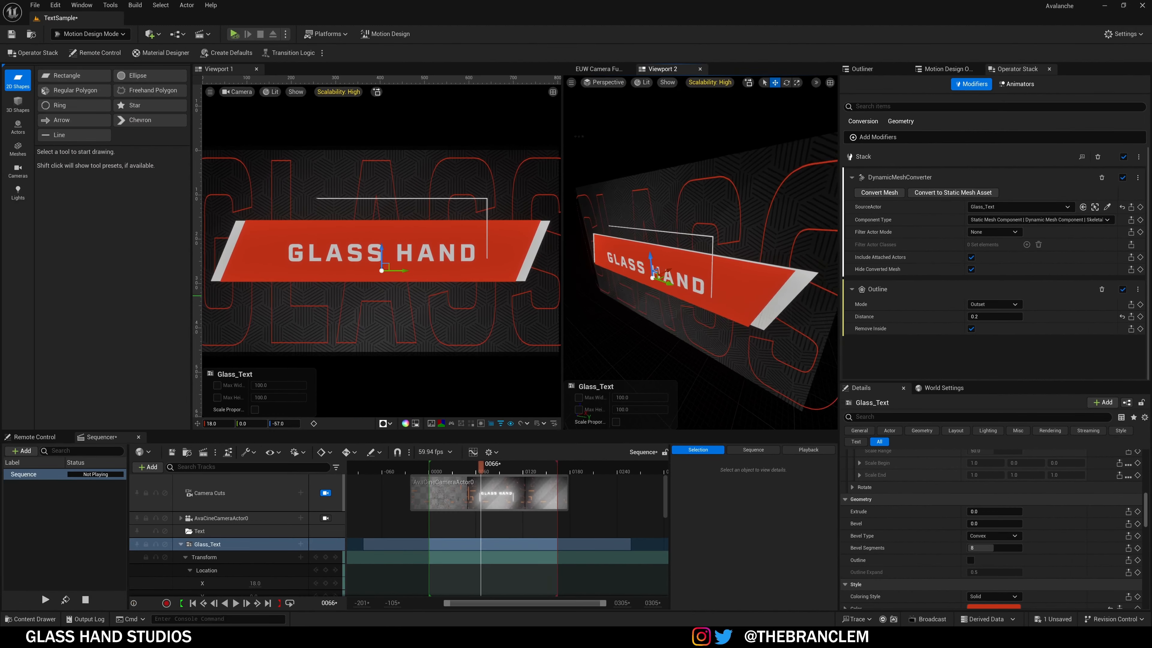
right_drag(681, 296, 705, 236)
click(728, 202)
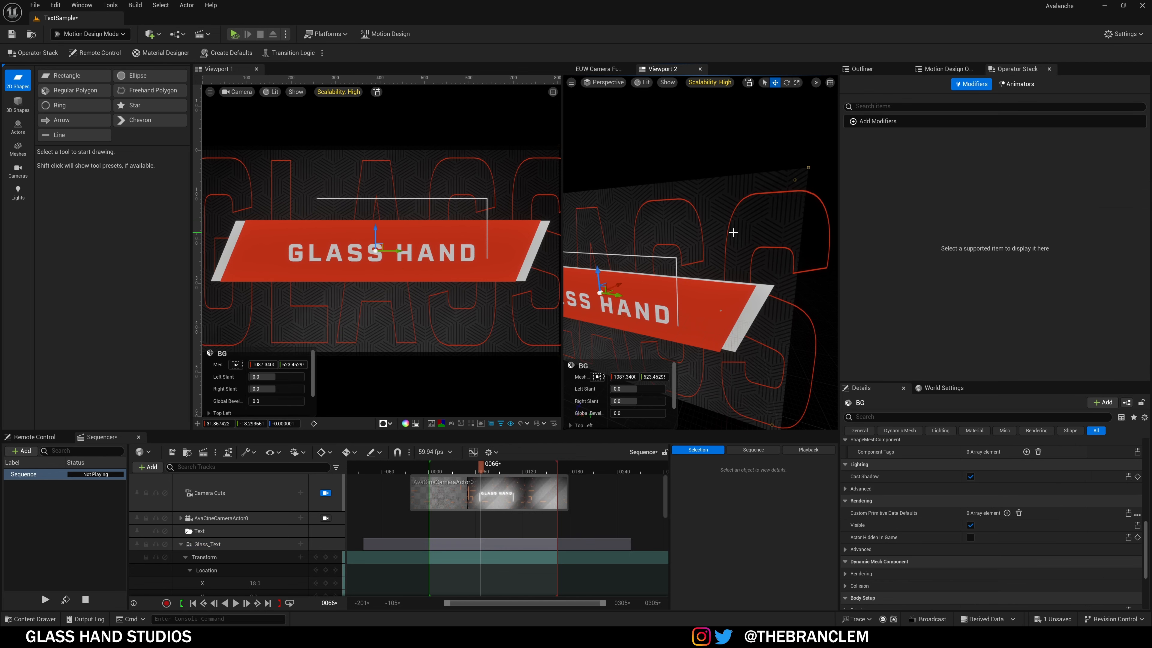
Step: Show BG's material layers and enlarge the perspective view to frame the whole banner
click(177, 57)
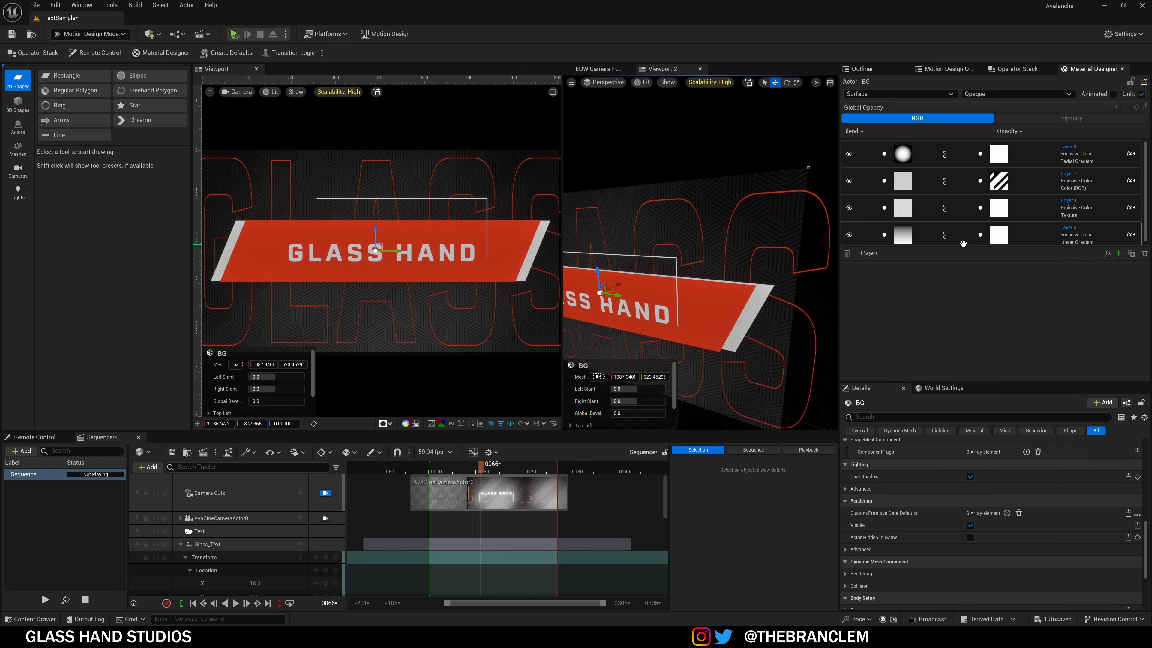
drag(964, 247, 960, 301)
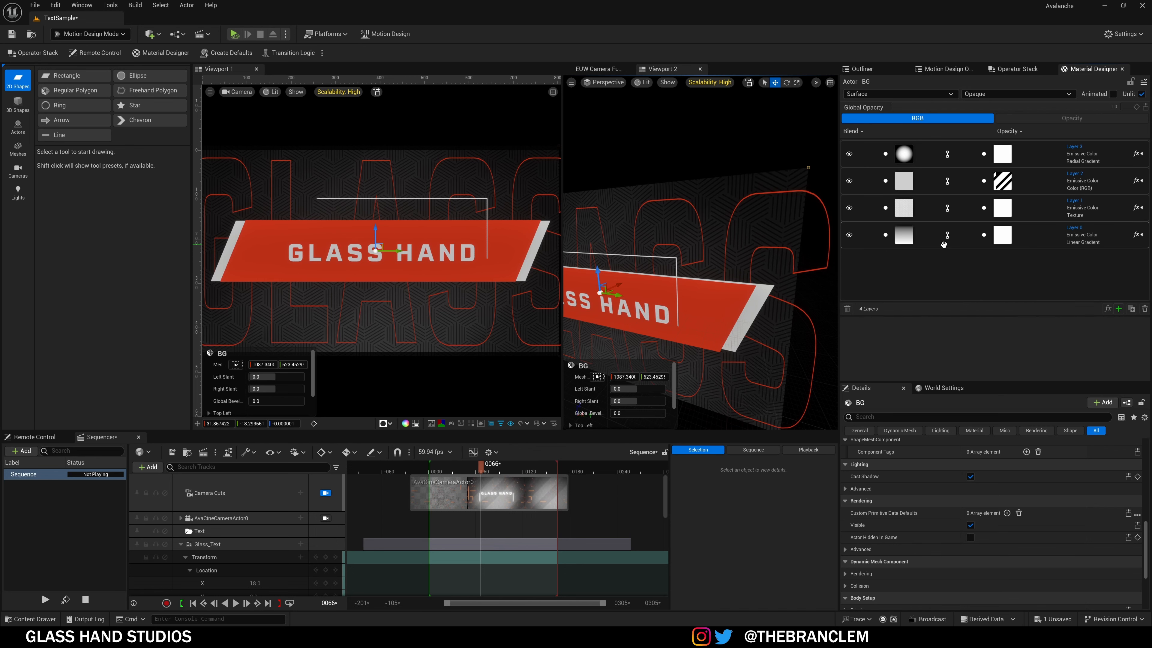
right_drag(641, 208, 608, 218)
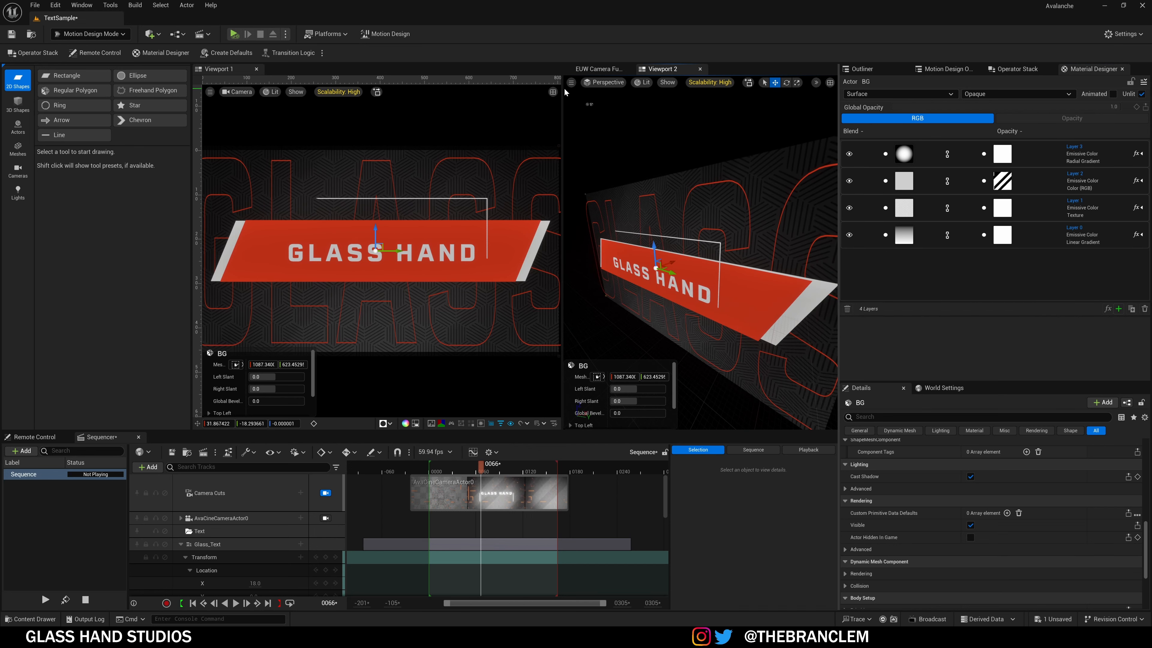
drag(561, 109, 332, 109)
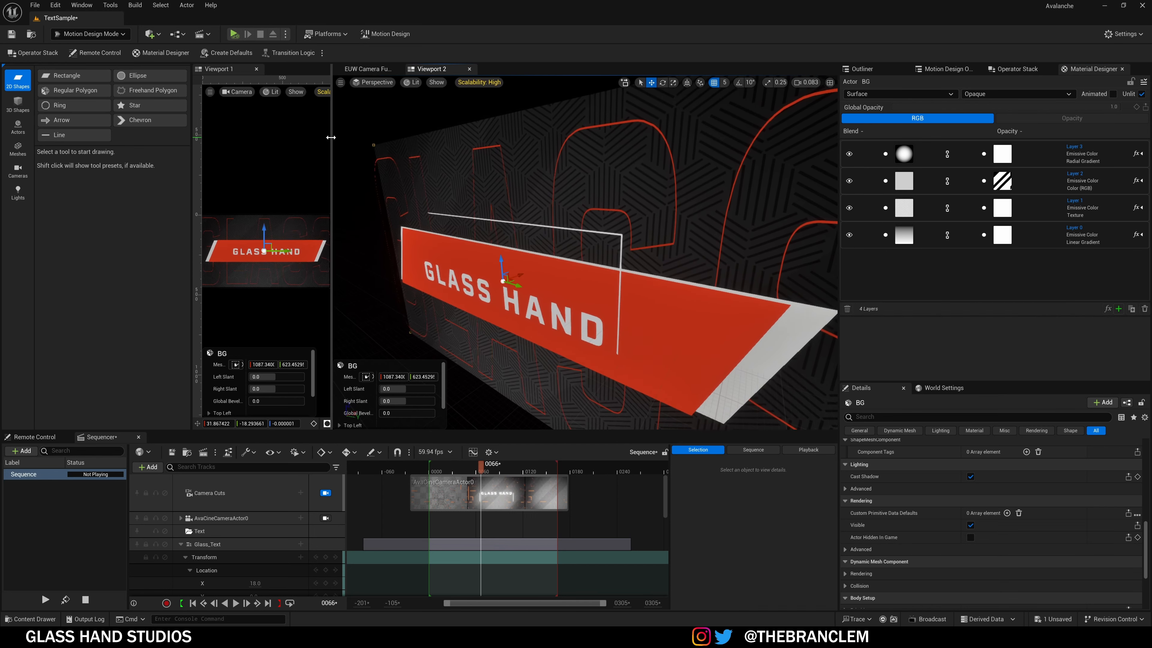
right_drag(585, 254, 549, 258)
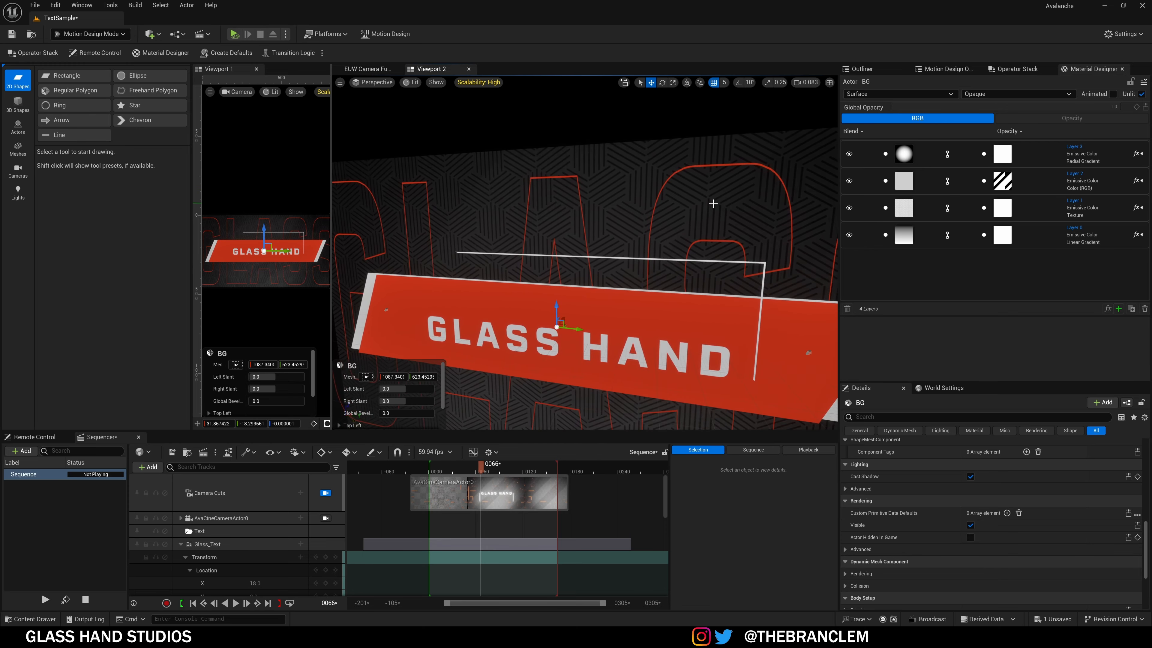
Step: Bypass Layer 2 and the hex texture Layer 1 of the BG material
click(849, 181)
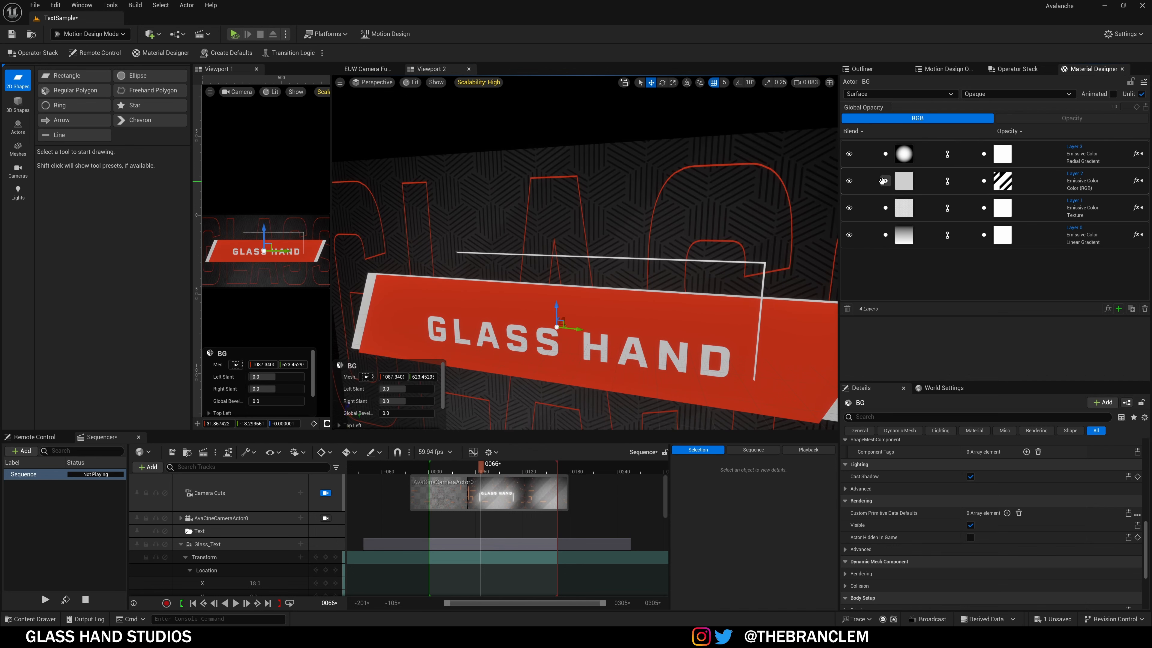
click(850, 207)
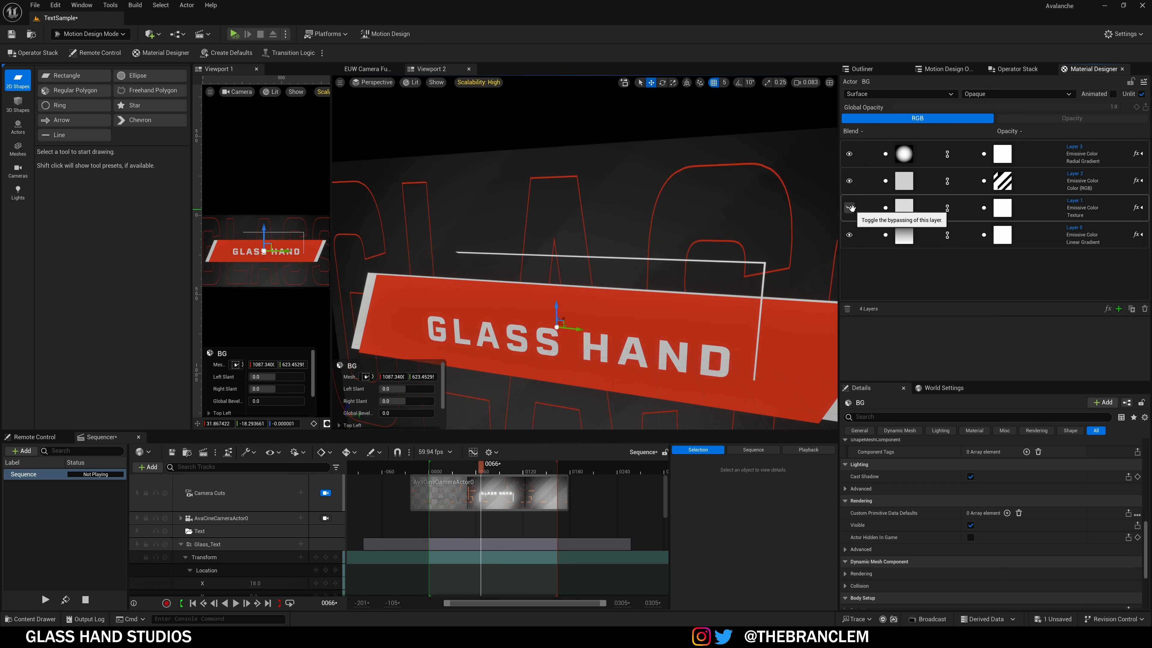
right_drag(717, 225, 760, 227)
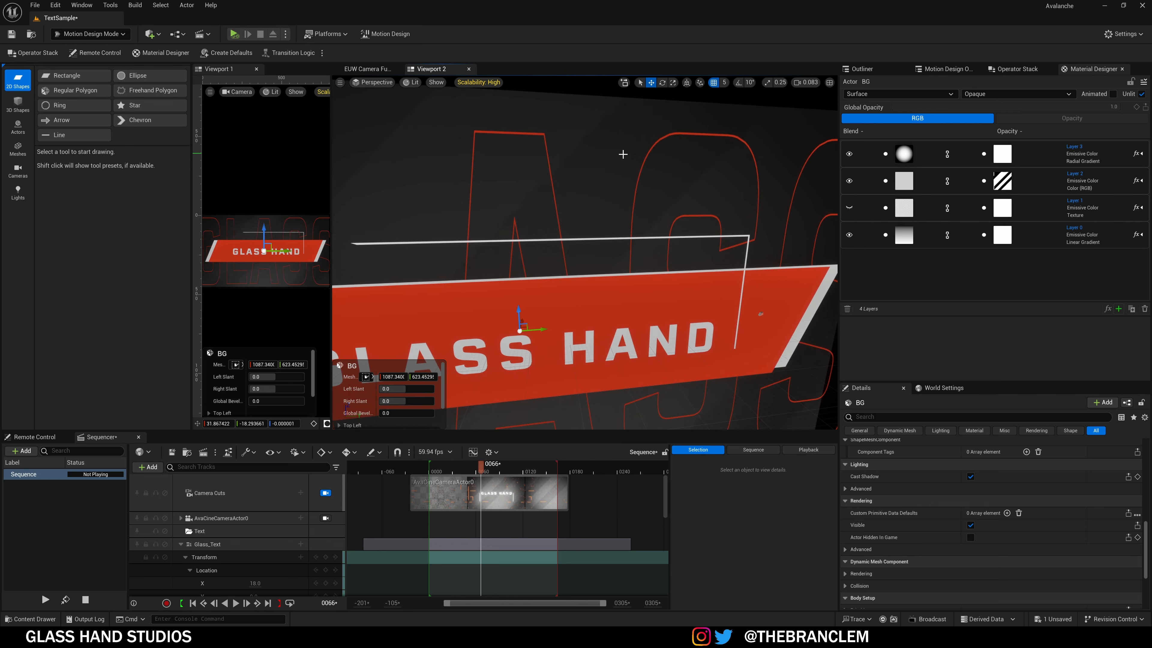
alt+drag(650, 222, 565, 223)
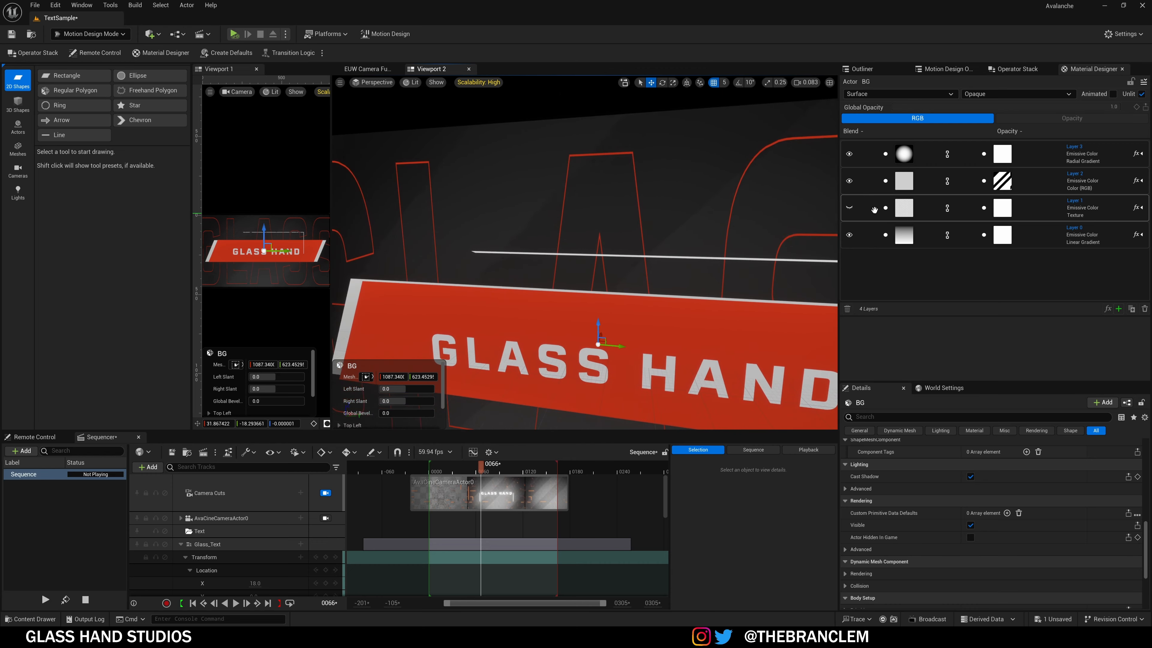
Step: Add a UV Panner effect to Layer 2's Stripes and review its offset and colour settings
click(907, 192)
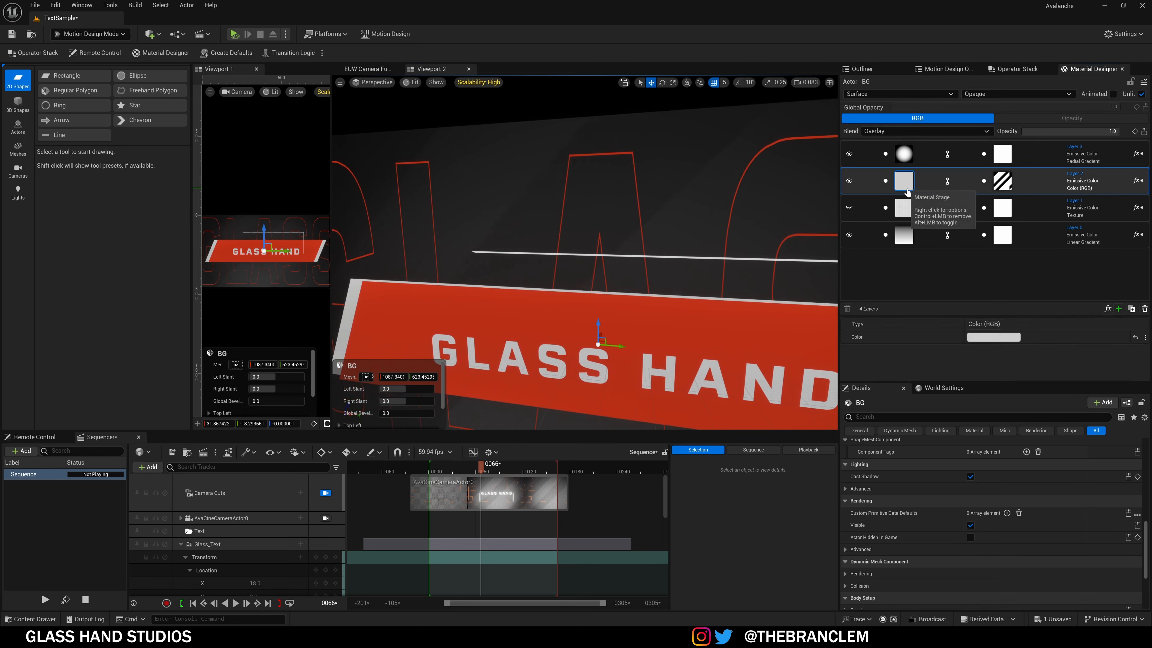
click(1002, 188)
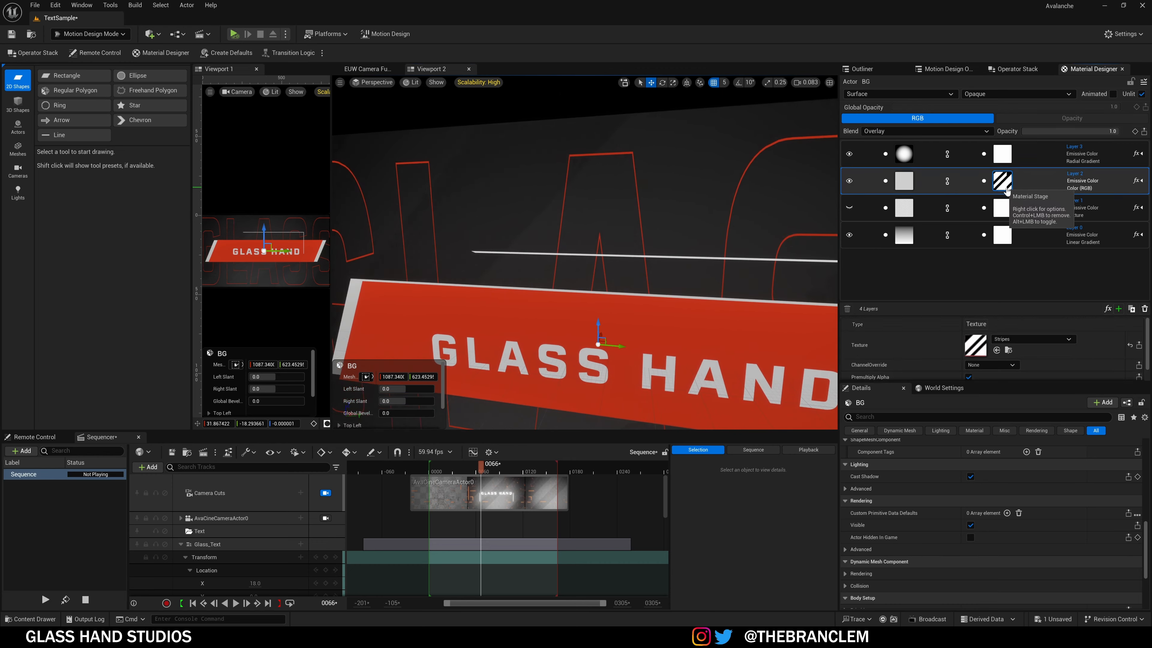
scroll(930, 338, down, 1)
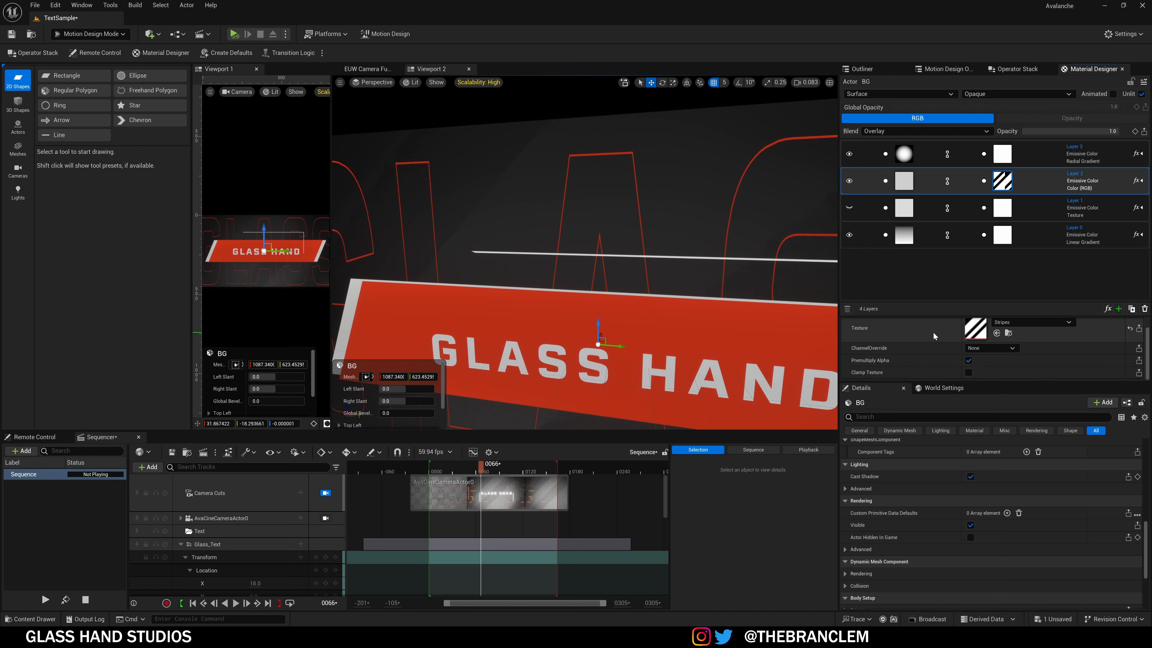
click(1139, 181)
click(1051, 213)
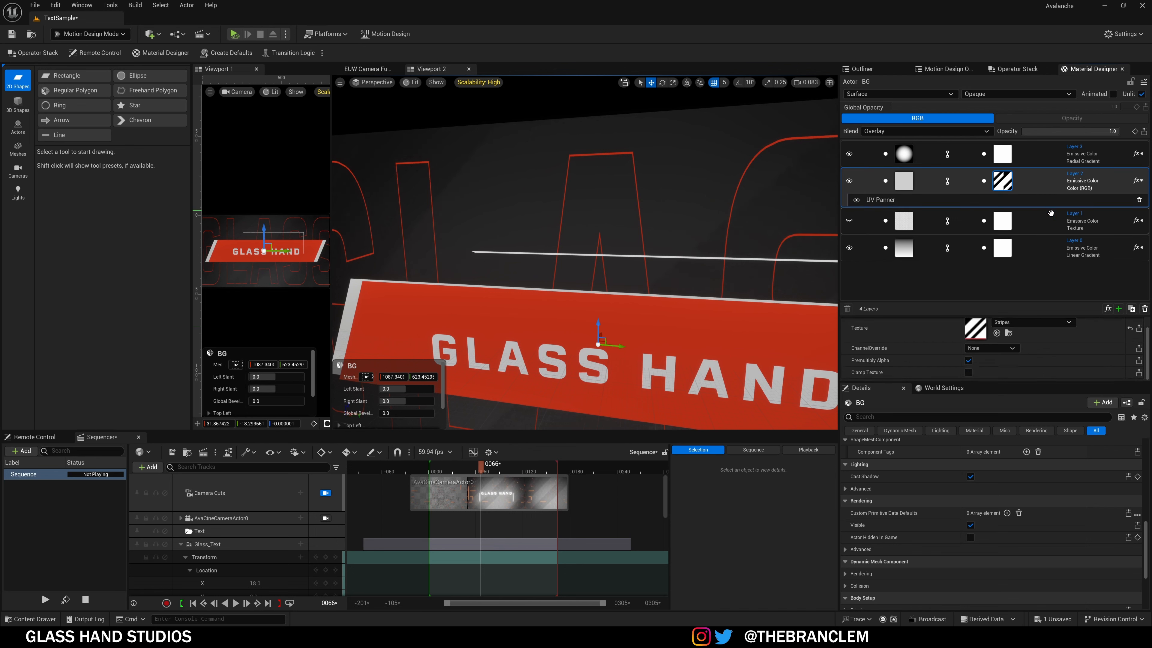
click(892, 201)
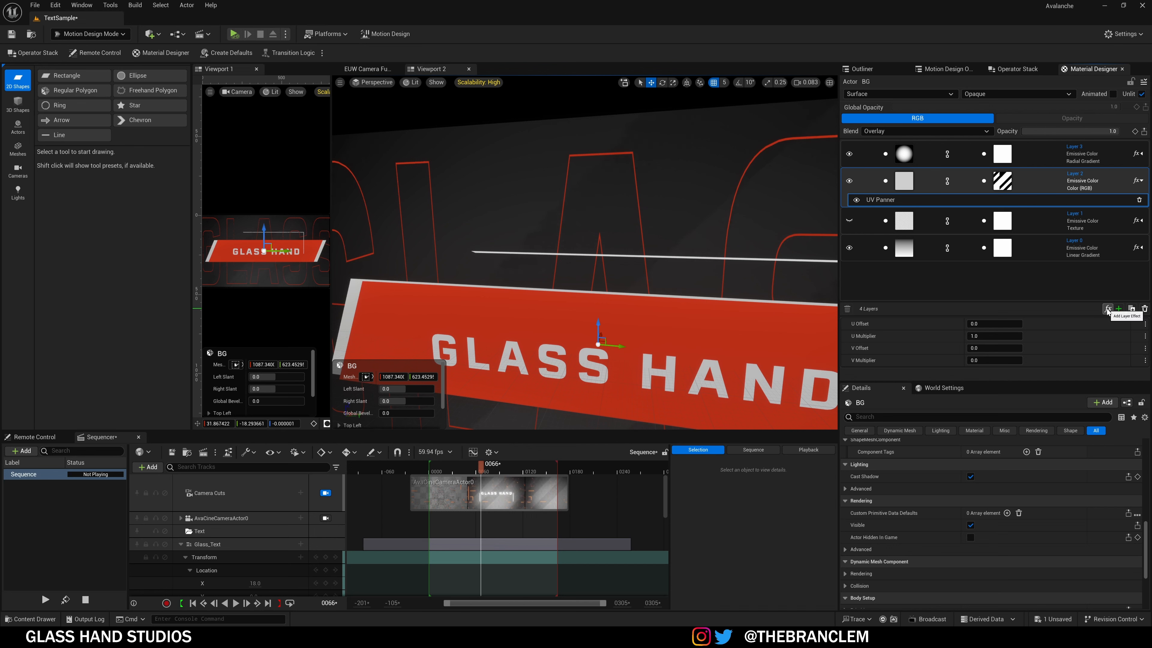
click(1000, 182)
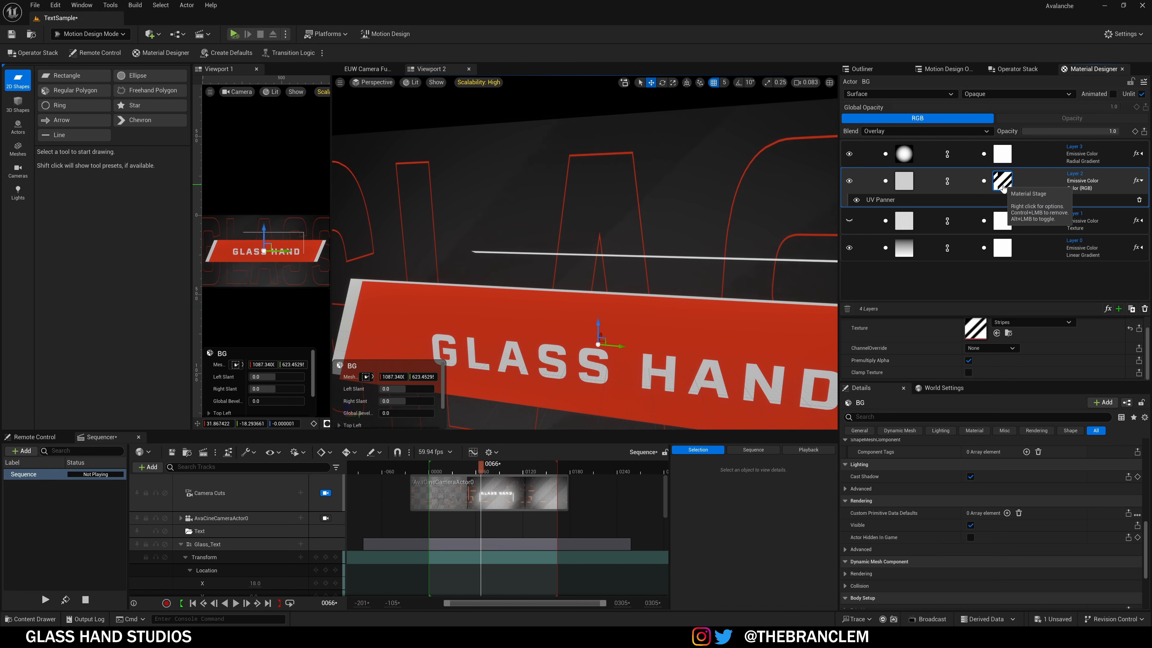
click(912, 183)
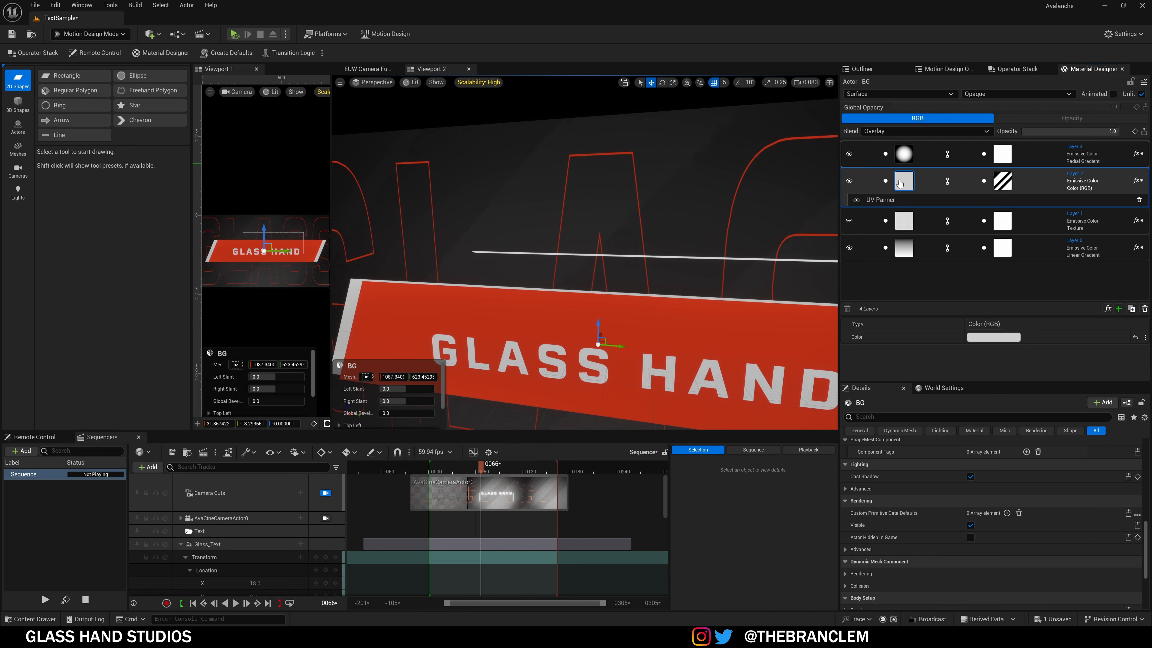
Step: Toggle Layers 2 and 3 off and back on to compare the look
click(851, 181)
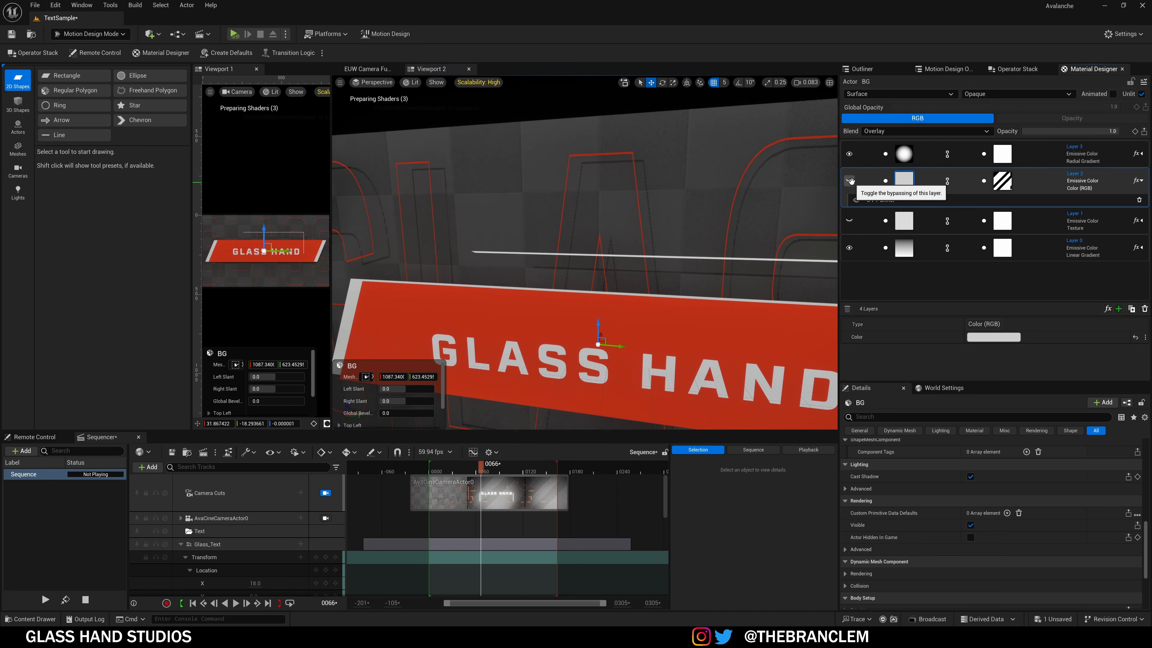
click(850, 181)
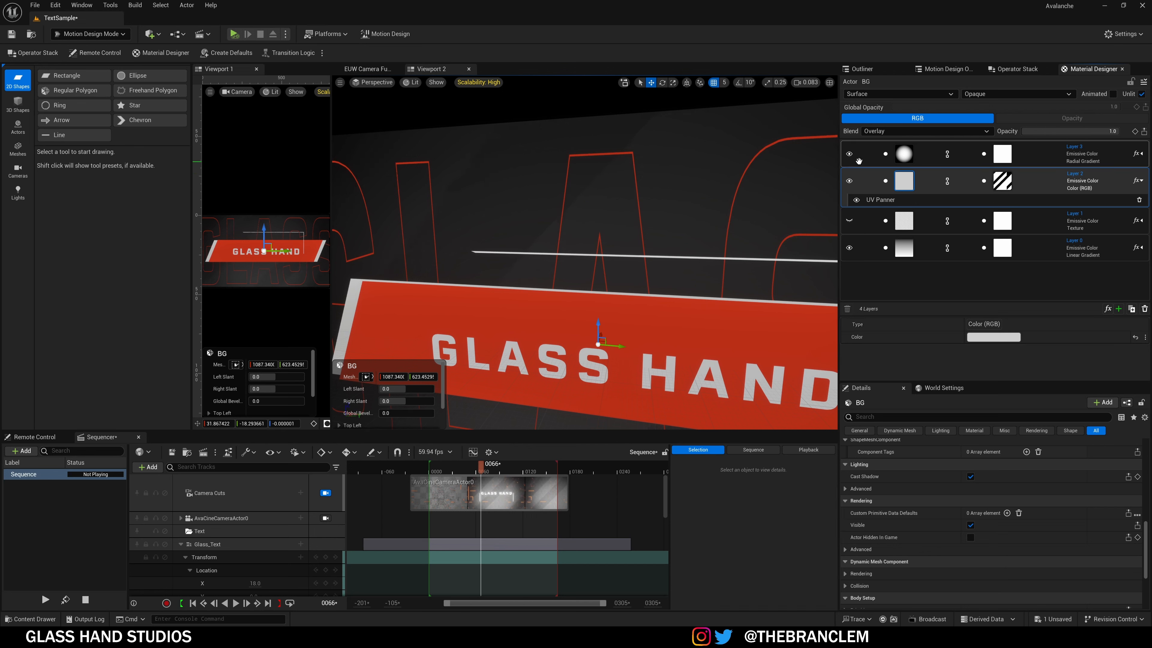
click(849, 155)
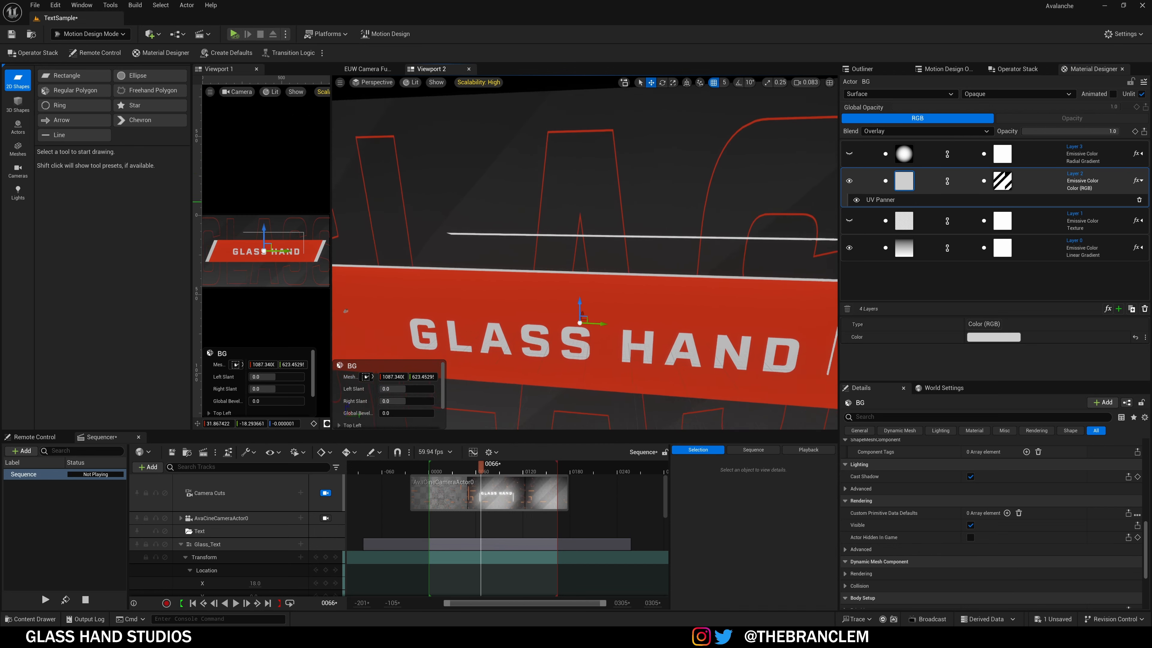
click(849, 153)
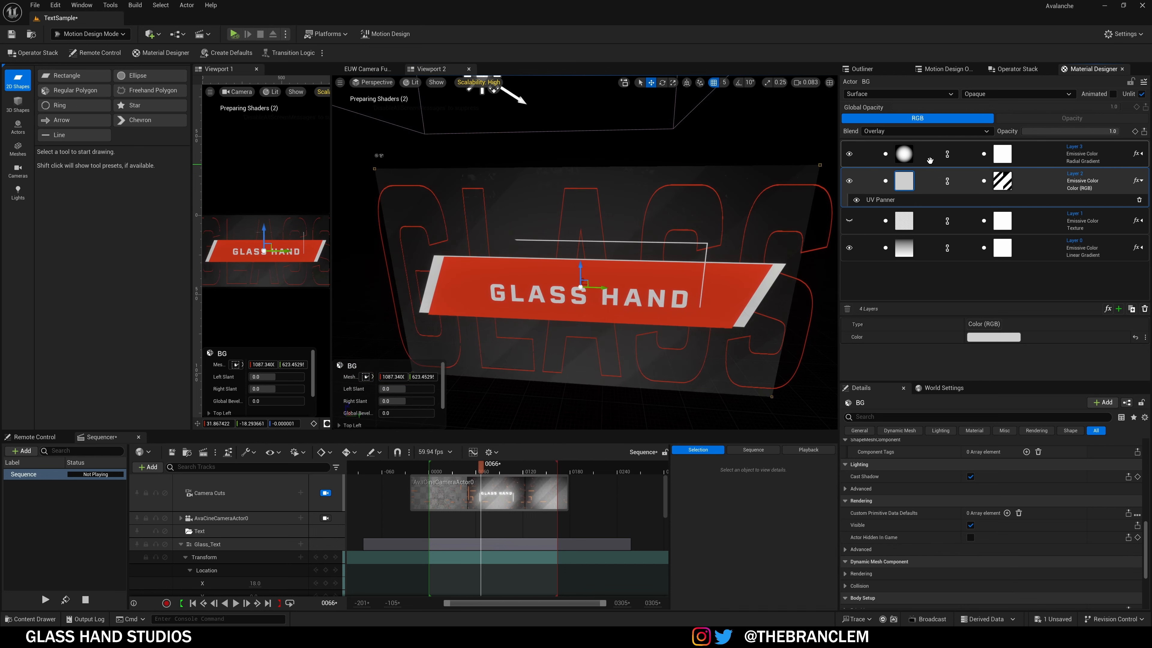
Step: Set the linear gradient Layer 0's rotation to 0
click(911, 157)
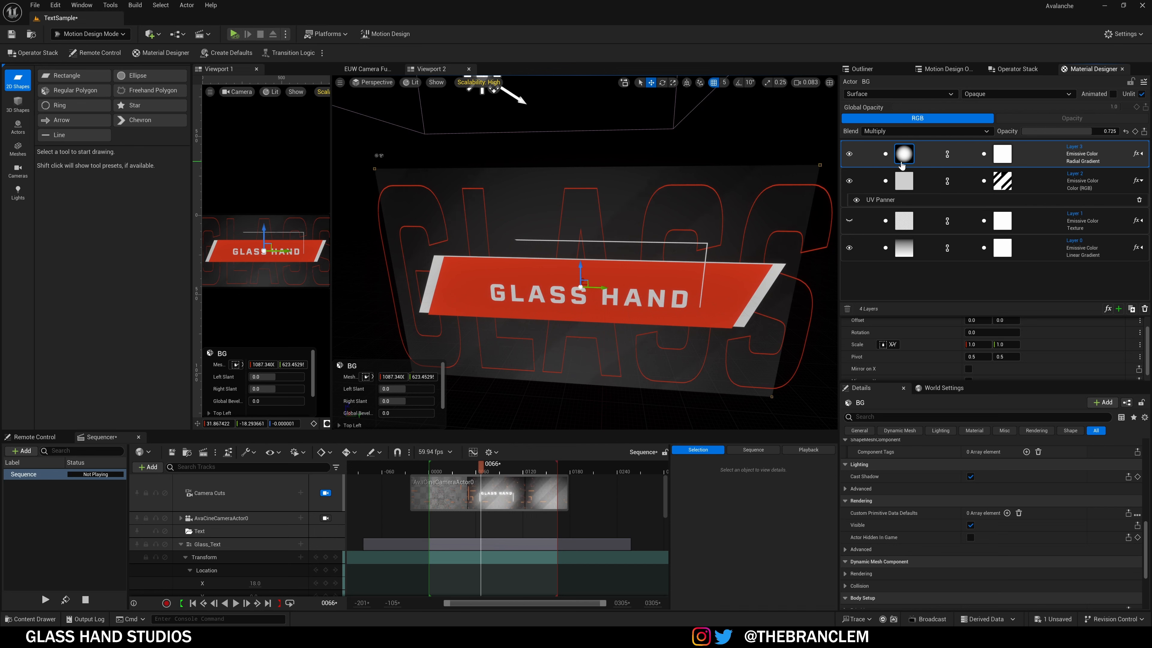
scroll(962, 355, up, 2)
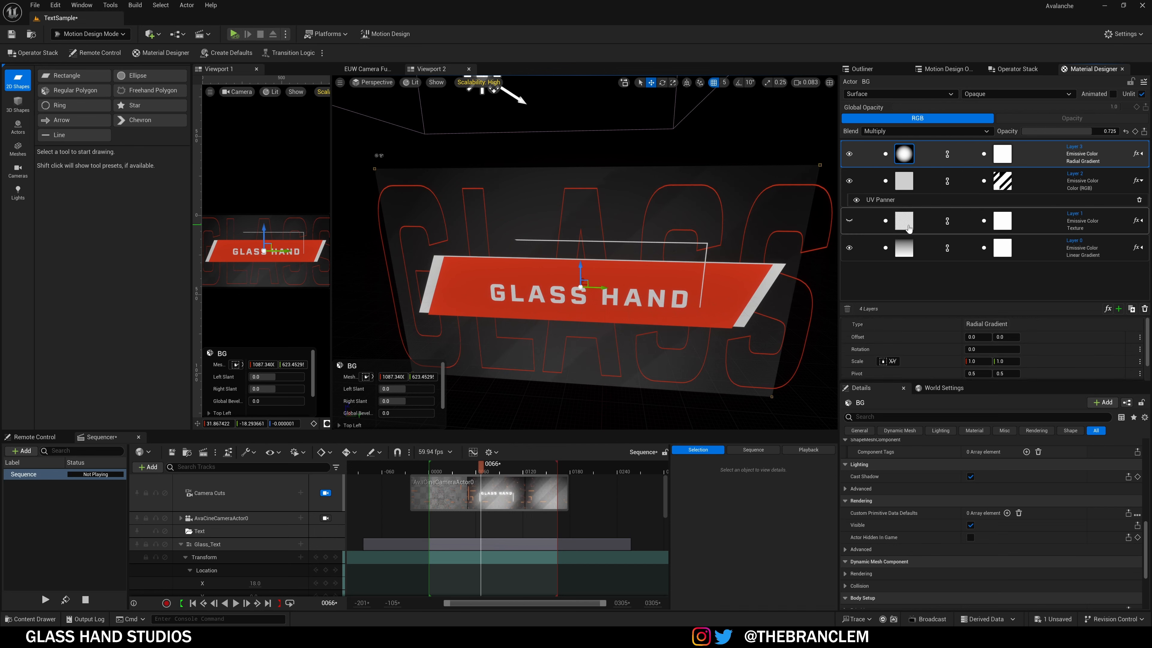
click(909, 228)
click(904, 248)
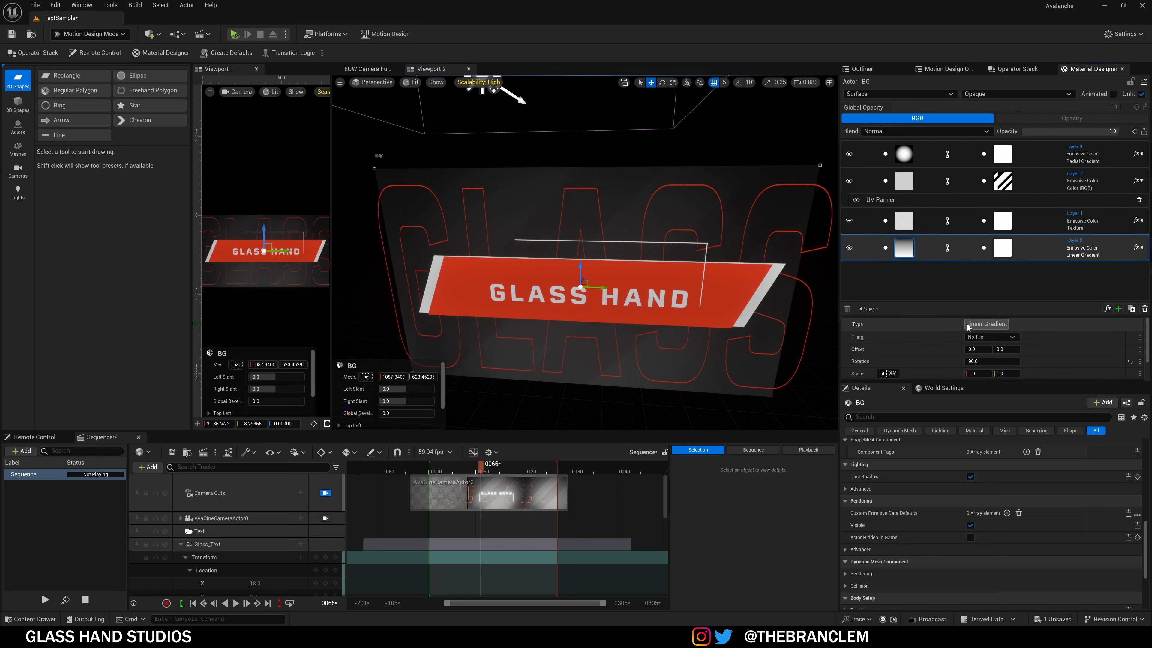
scroll(989, 329, down, 2)
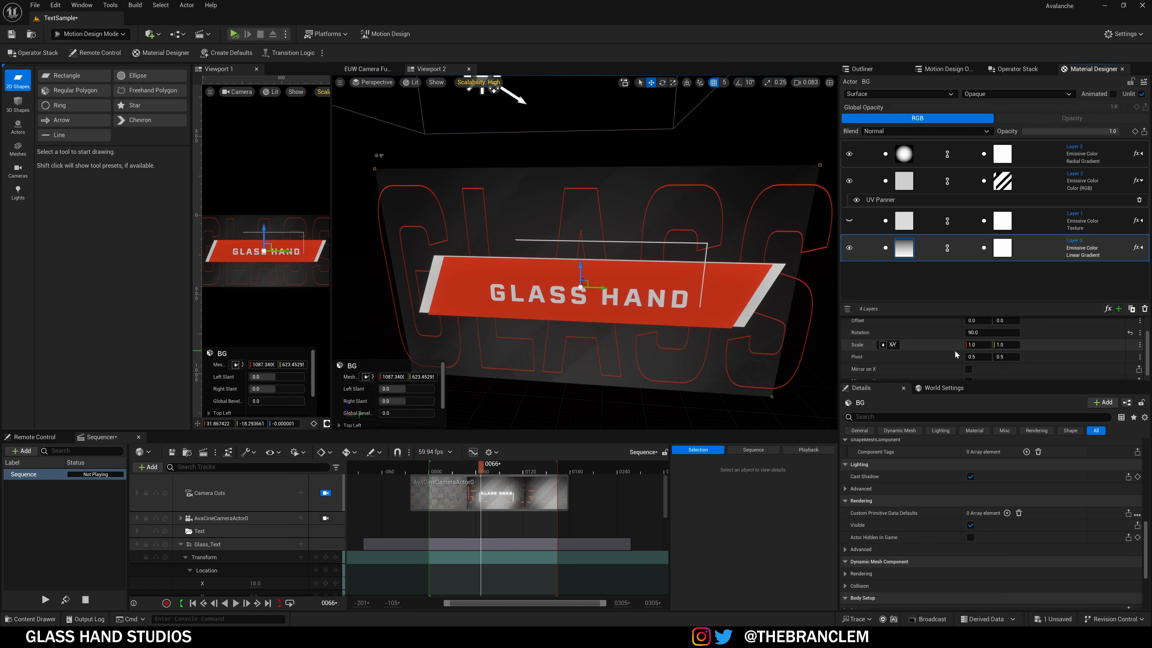
text(0)
key(Return)
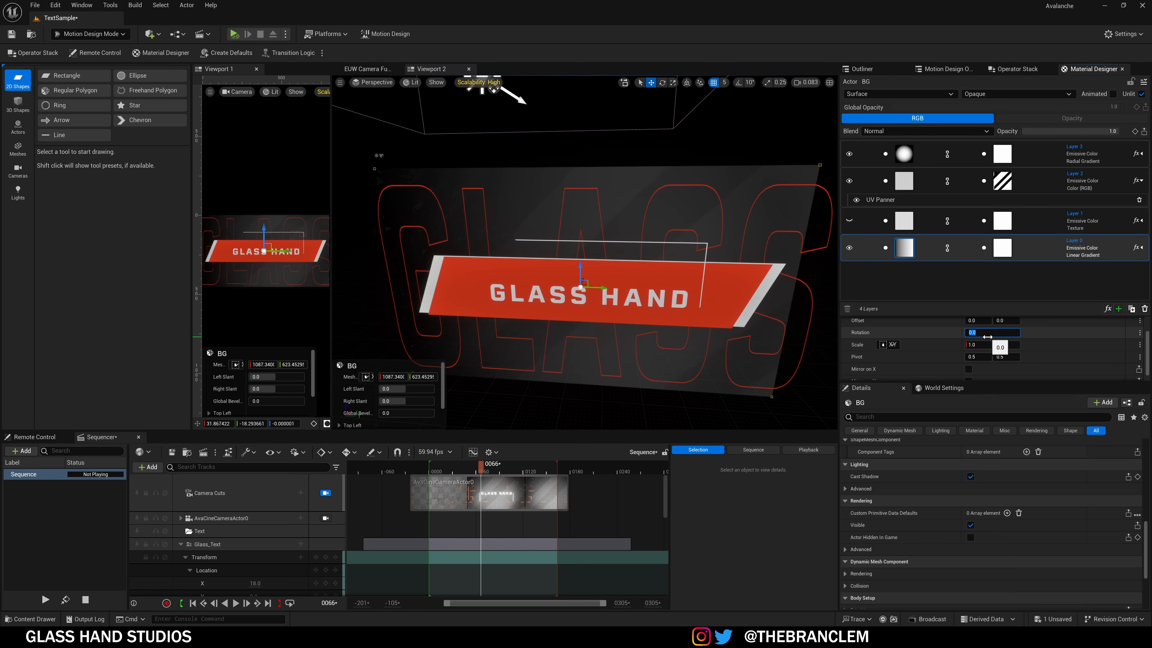
Step: Re-enable the hex texture Layer 1 and review its TileBackground texture settings
click(918, 222)
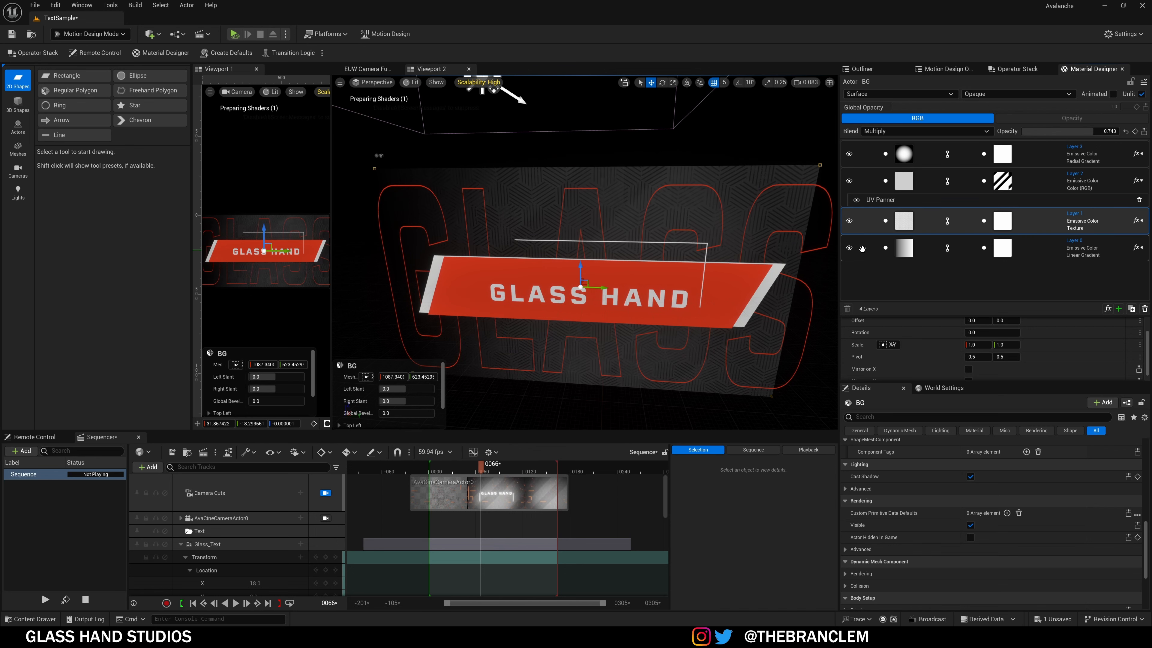
click(904, 220)
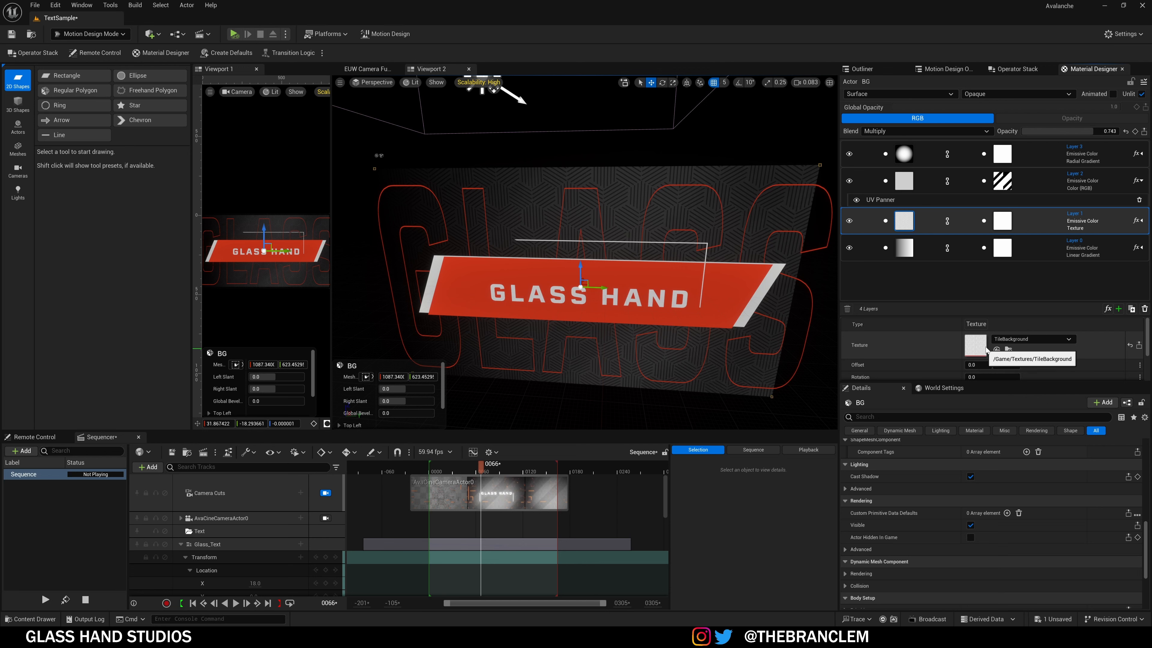
scroll(937, 358, down, 2)
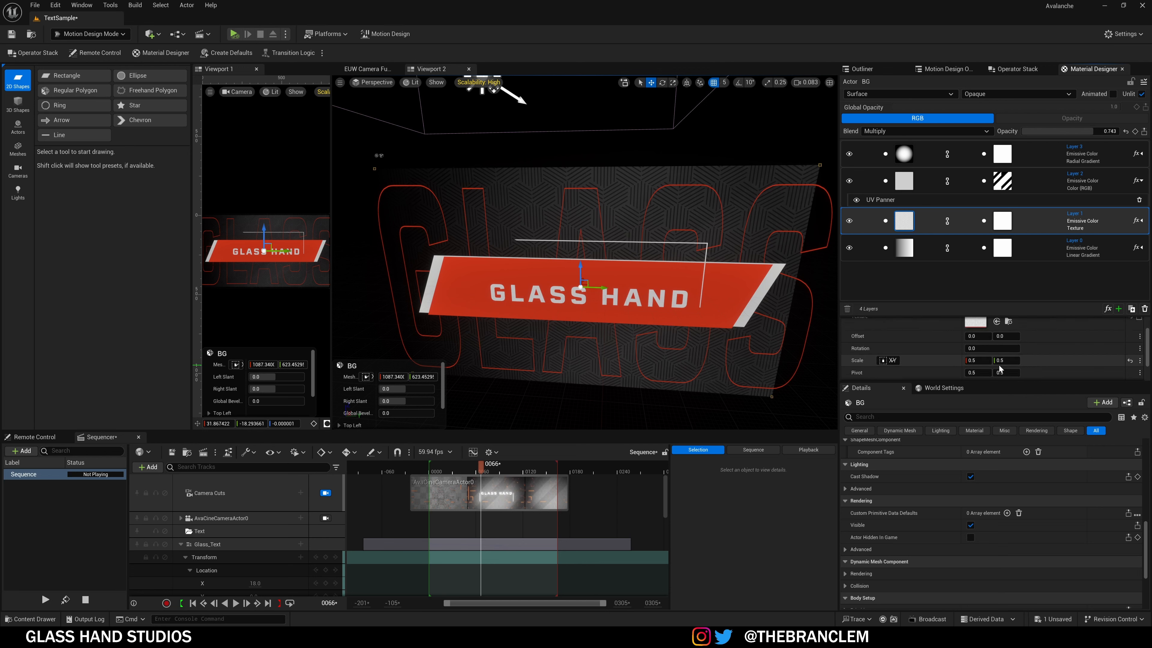
click(946, 176)
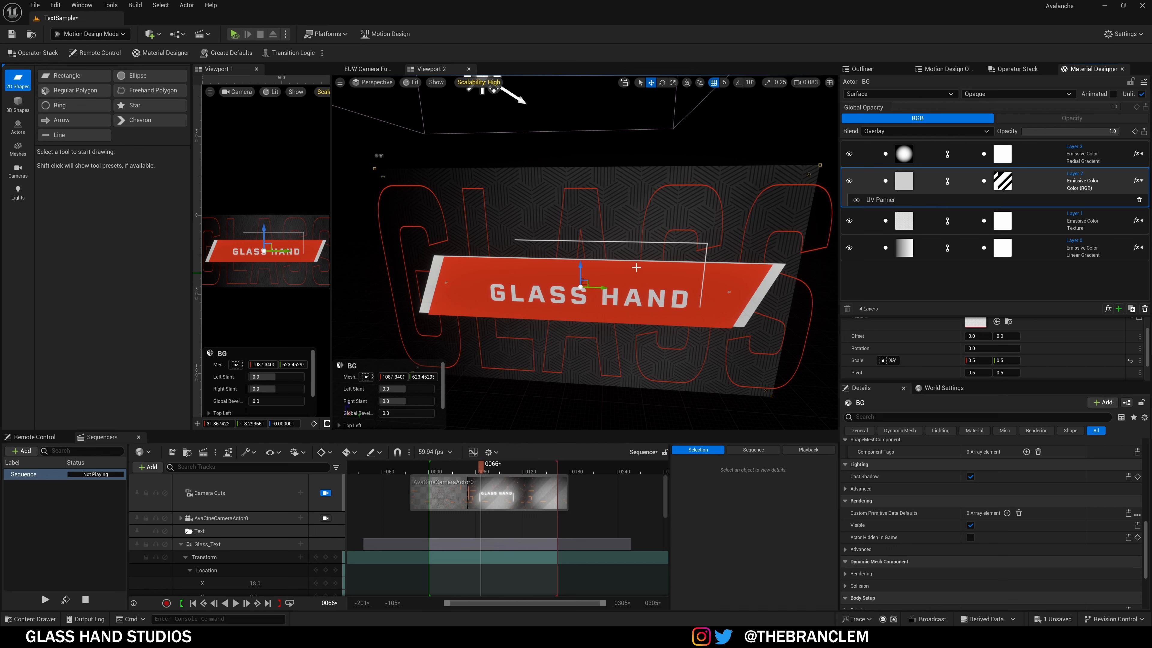
mouse_move(554, 253)
alt+mouse_down()
mouse_move(603, 253)
mouse_move(547, 255)
alt+mouse_up()
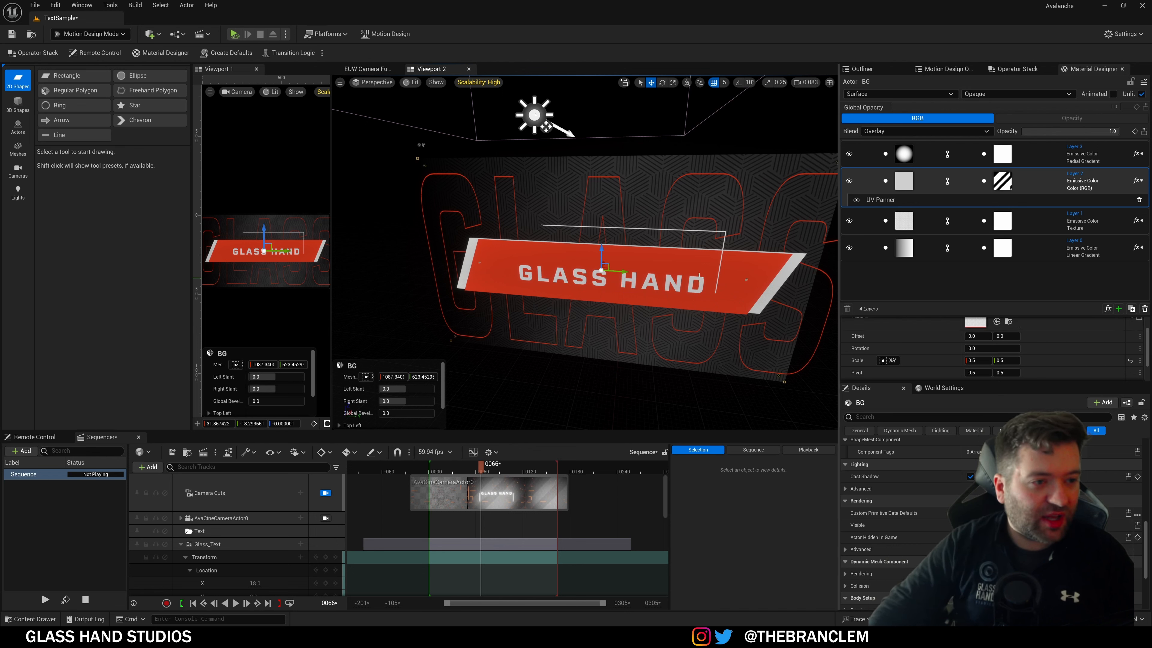
Step: Select ChevronCloner and show its Oscillate_Location YZ animator in the Operator Stack
alt+drag(572, 279, 610, 291)
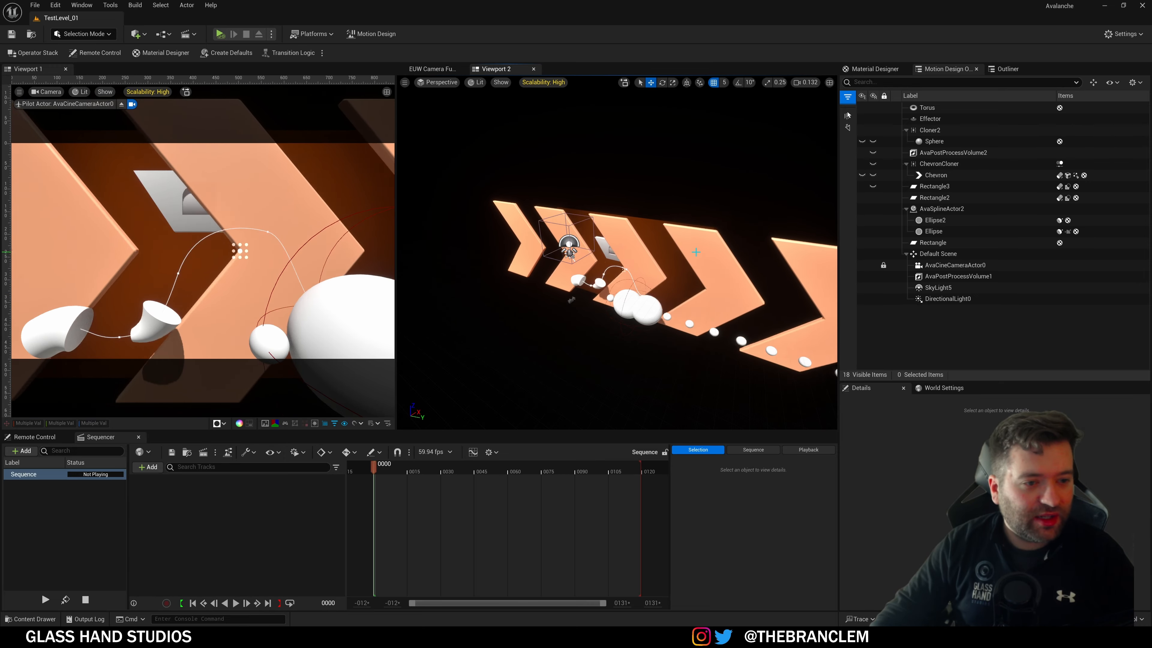
click(651, 336)
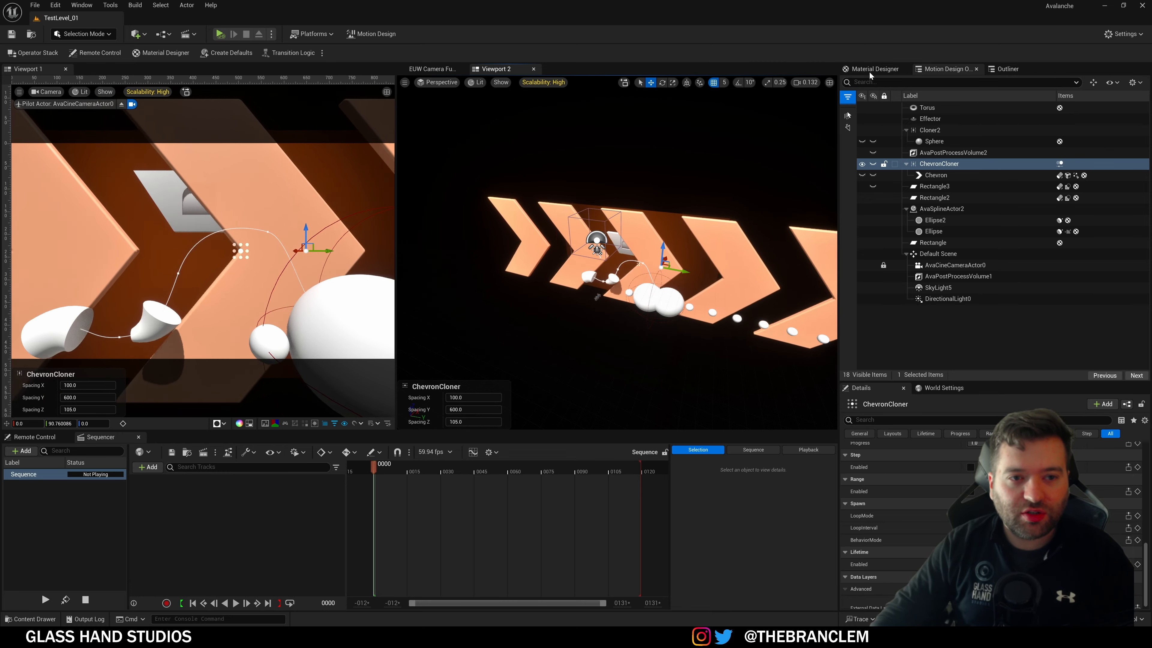
click(35, 53)
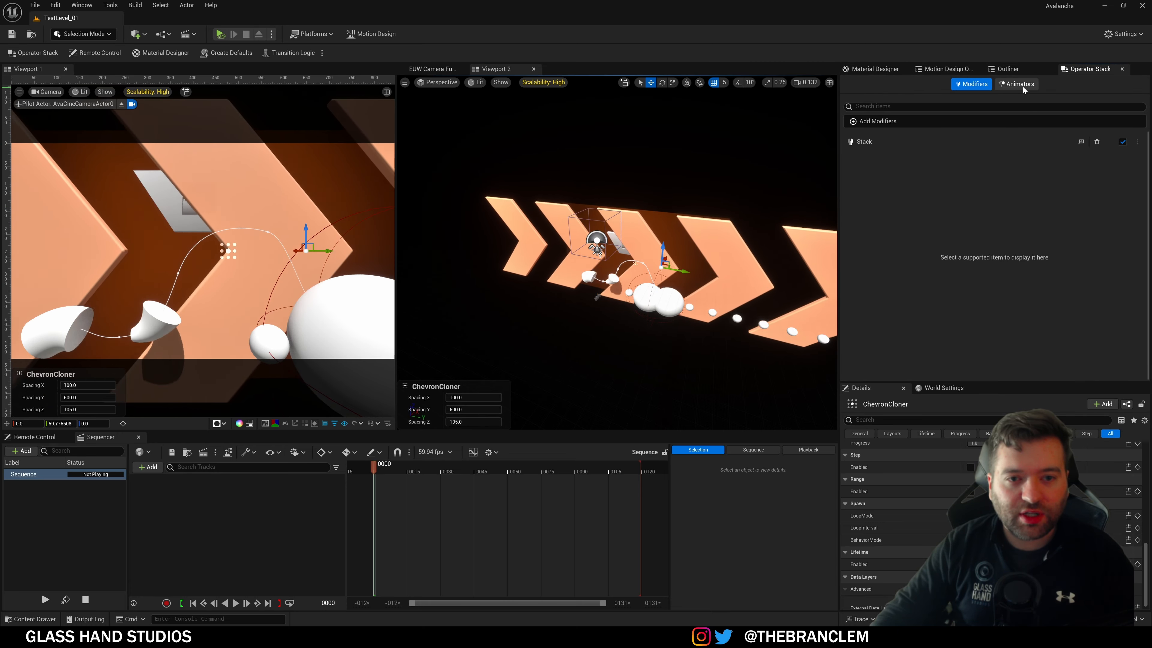
click(1021, 86)
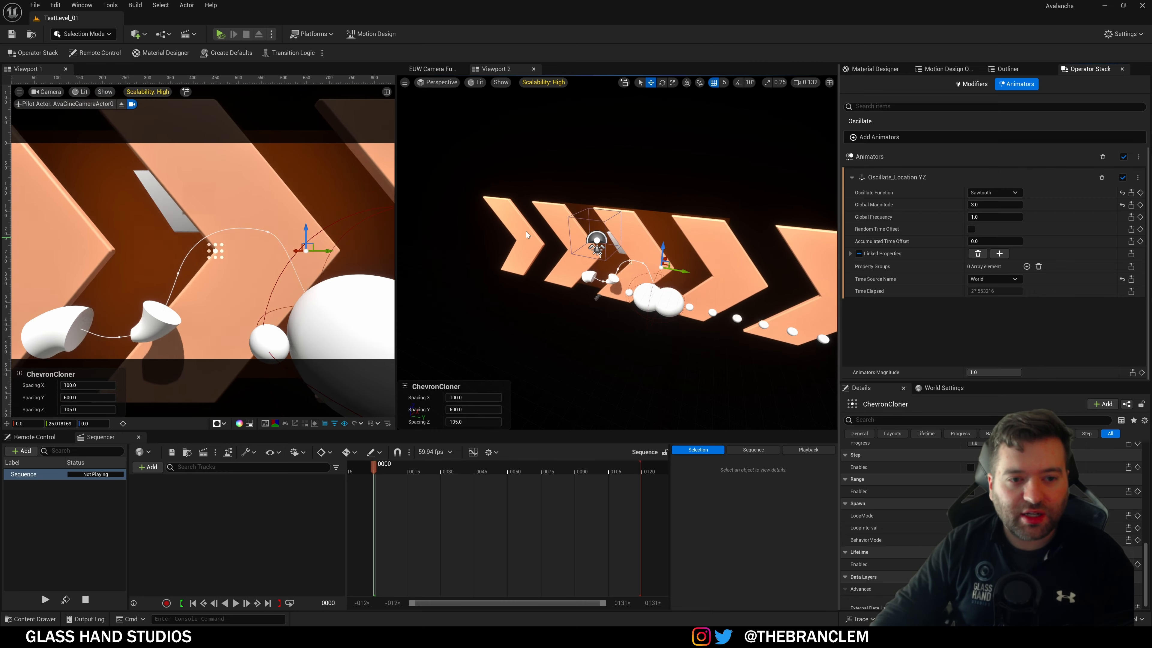
alt+drag(526, 231, 601, 249)
scroll(653, 249, down, 3)
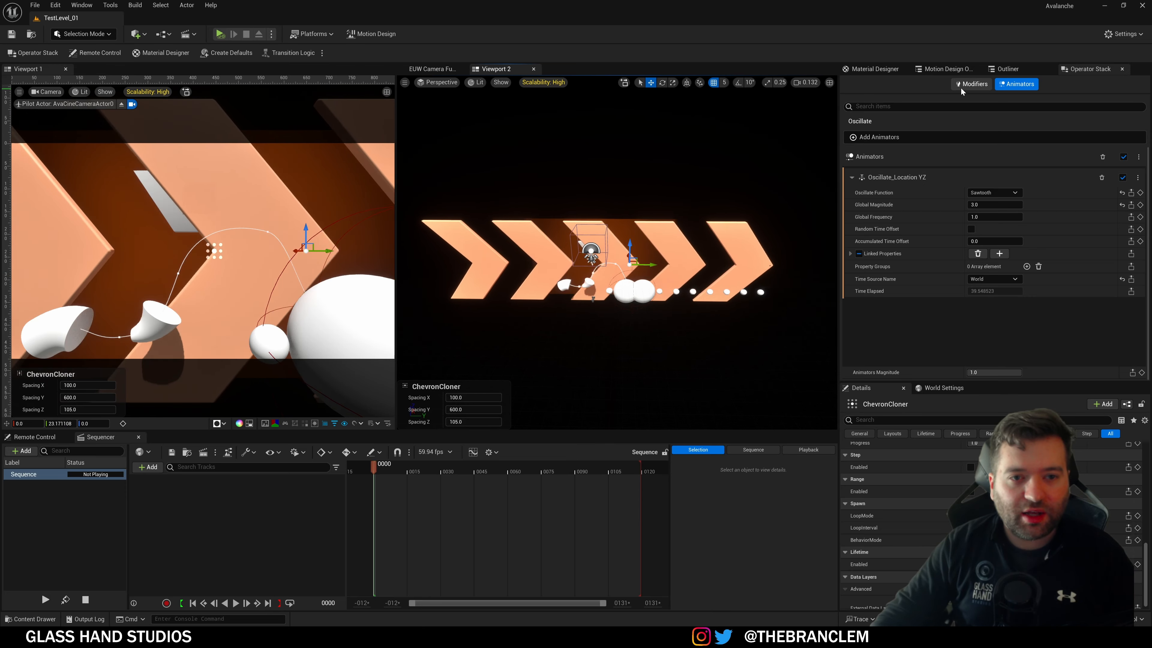
Step: Hide ChevronCloner in the Motion Design Outliner
click(859, 70)
click(950, 69)
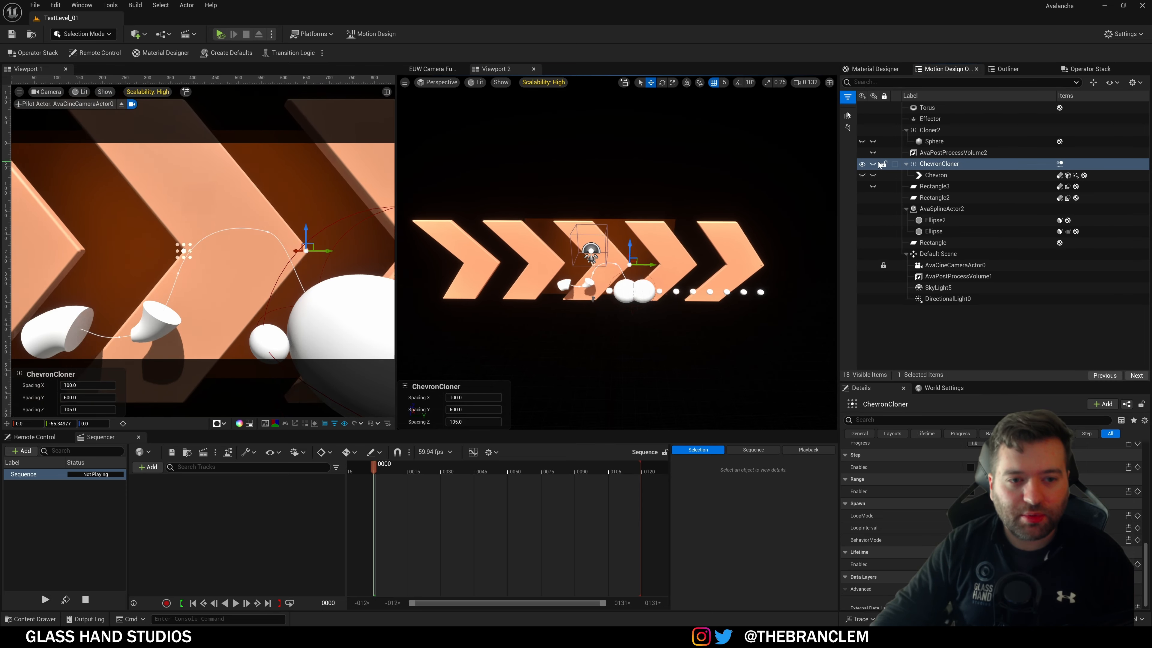
click(861, 164)
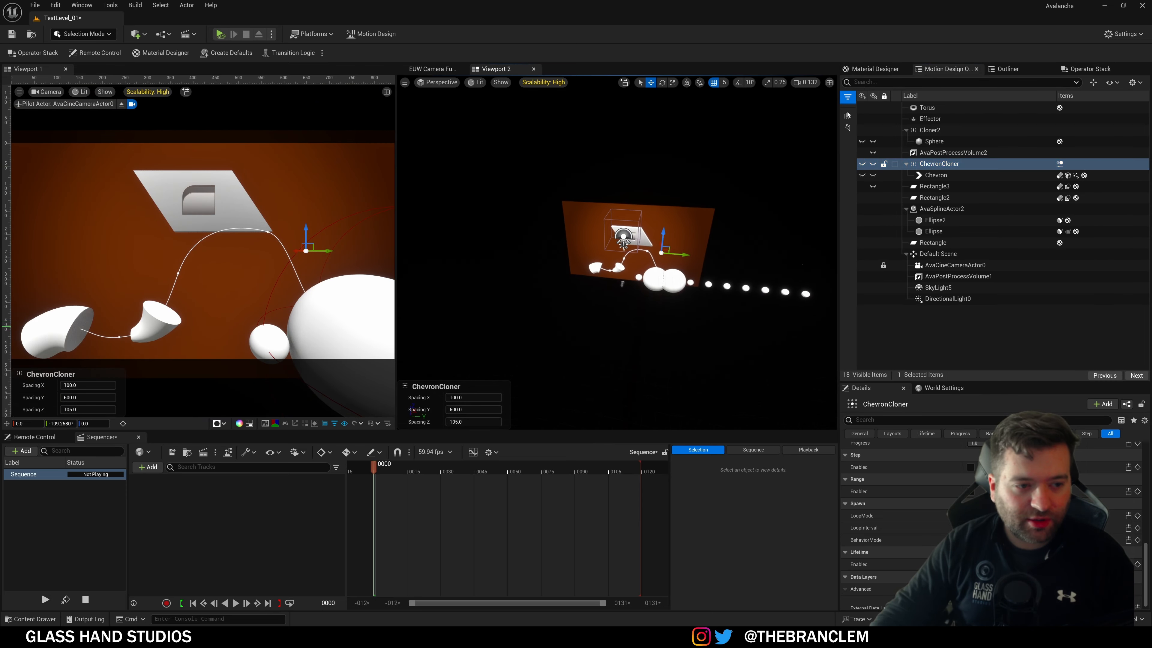
Step: Delete the Effector and Cloner2 together with their cloned spheres
key(w)
right_drag(694, 332, 750, 331)
click(649, 323)
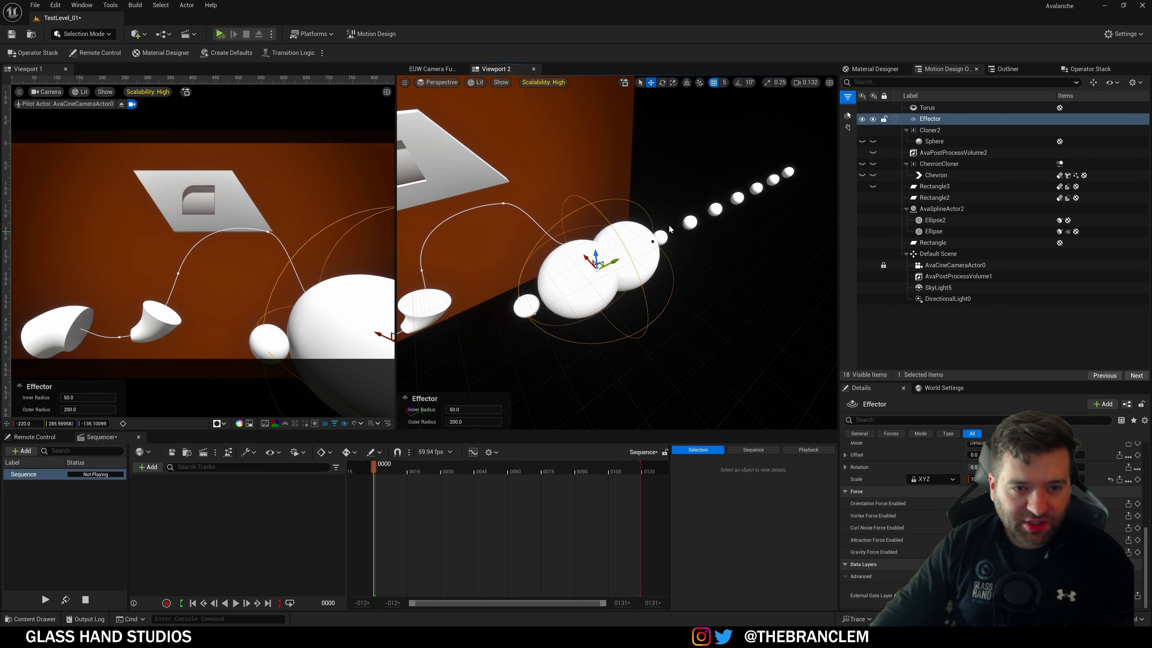
mouse_move(623, 255)
mouse_down()
mouse_move(788, 182)
mouse_move(717, 208)
mouse_move(653, 259)
mouse_move(757, 205)
mouse_move(681, 248)
mouse_move(576, 259)
mouse_move(707, 207)
mouse_up()
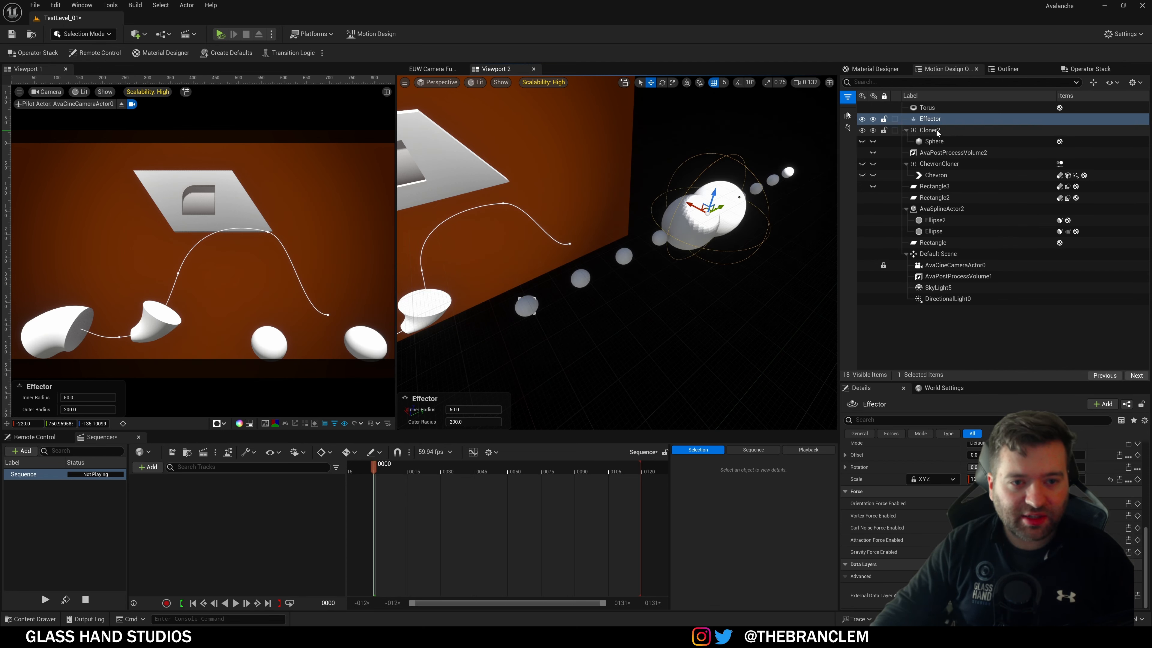
ctrl+click(929, 131)
key(Delete)
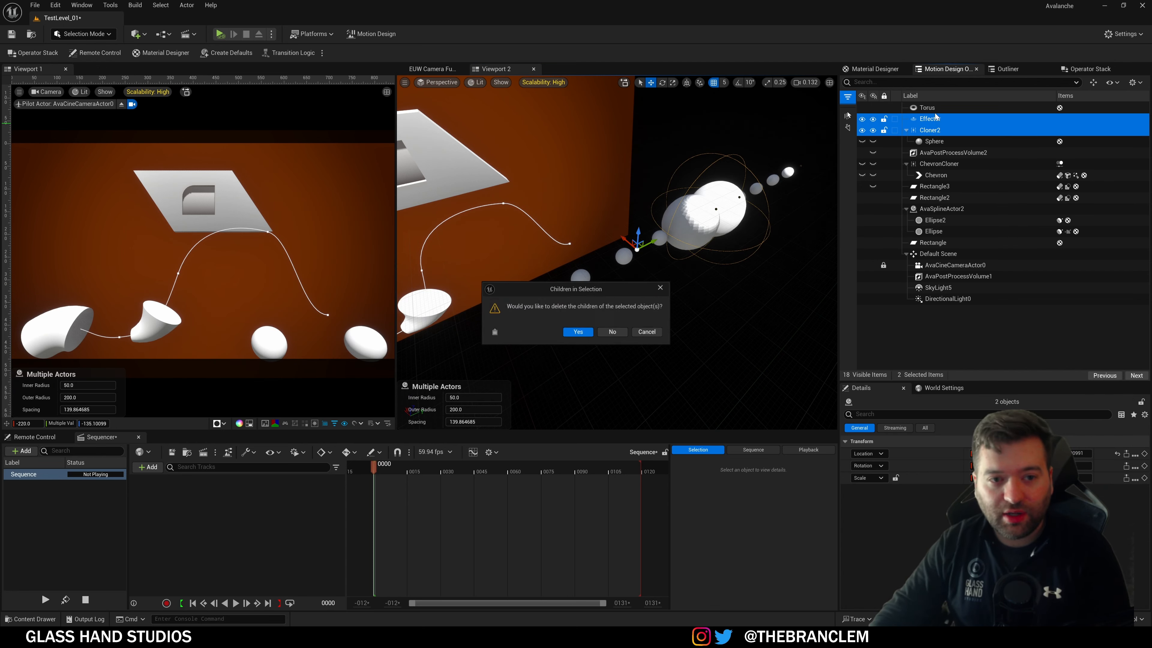
click(578, 334)
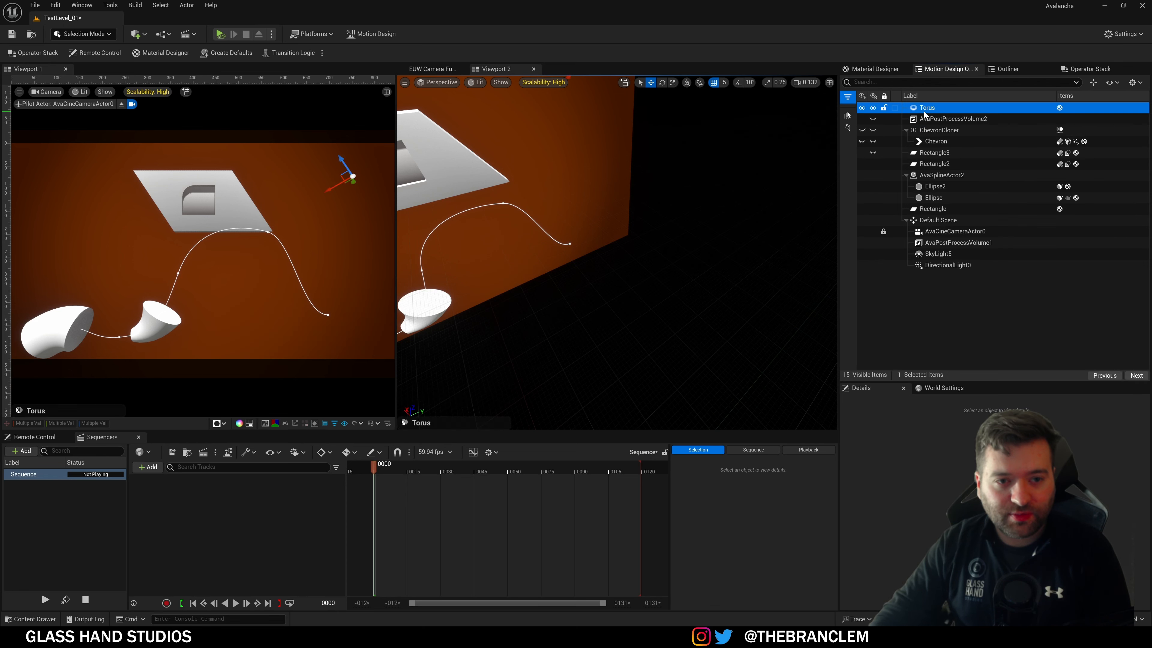
right_drag(641, 292, 533, 292)
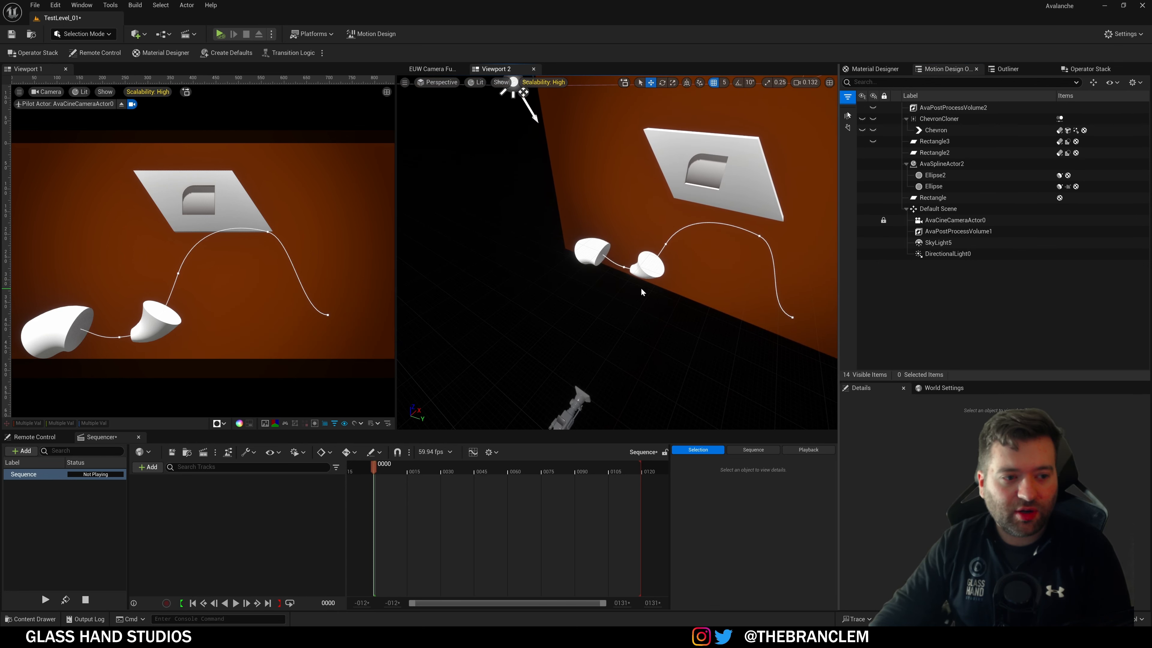
Step: Inspect Ellipse2's spline sweep modifier, sliding its Progress Offset and resetting it to 0
click(652, 274)
right_drag(645, 309, 782, 232)
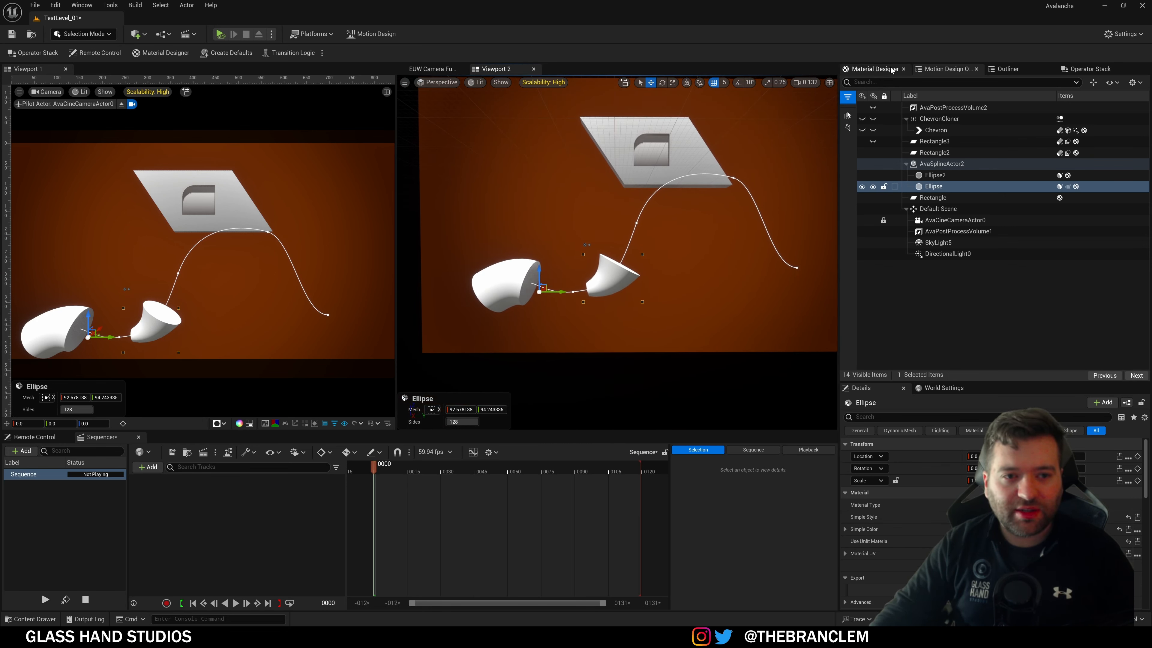
click(1091, 69)
click(943, 69)
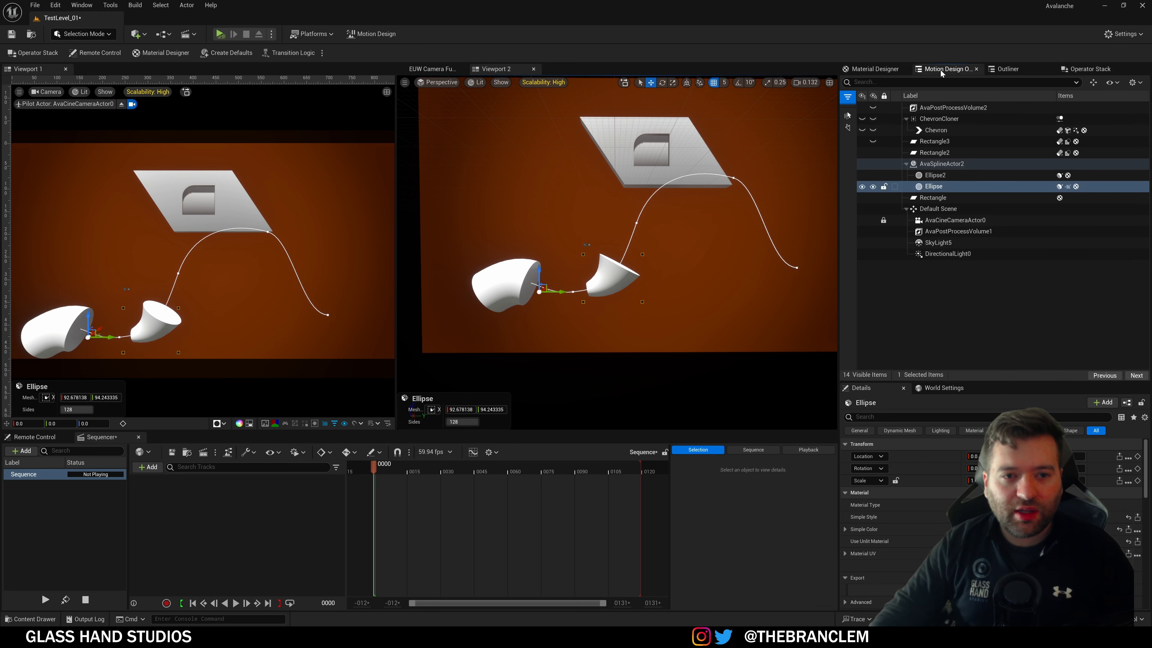
click(935, 175)
click(1097, 72)
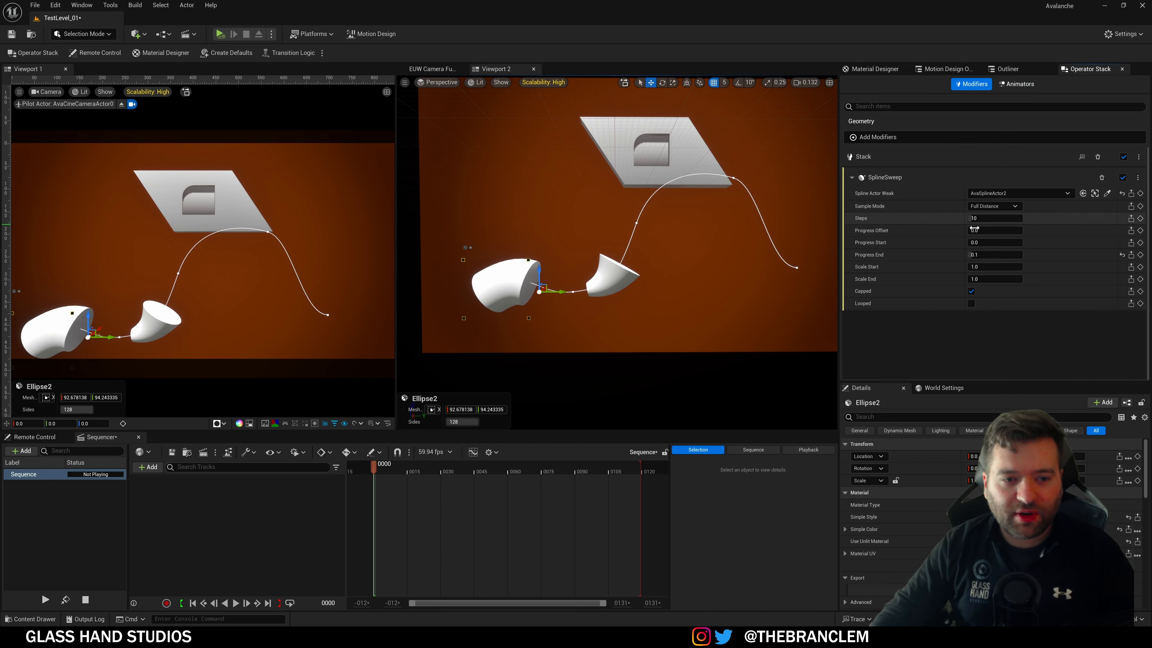
mouse_move(980, 230)
mouse_down()
mouse_move(1020, 230)
mouse_move(969, 230)
mouse_up()
right_drag(748, 270, 725, 275)
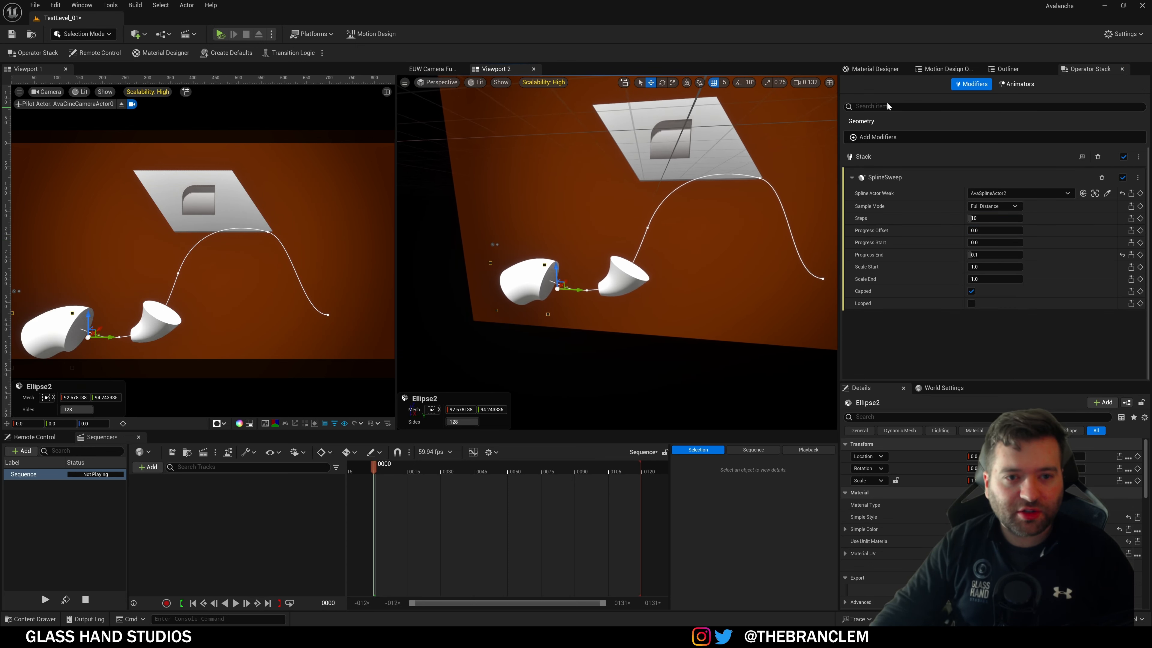
Step: Toggle Rectangle3's Boolean and Extrude modifiers off and back on to inspect the cutter
click(934, 69)
key(w)
right_drag(726, 156, 748, 156)
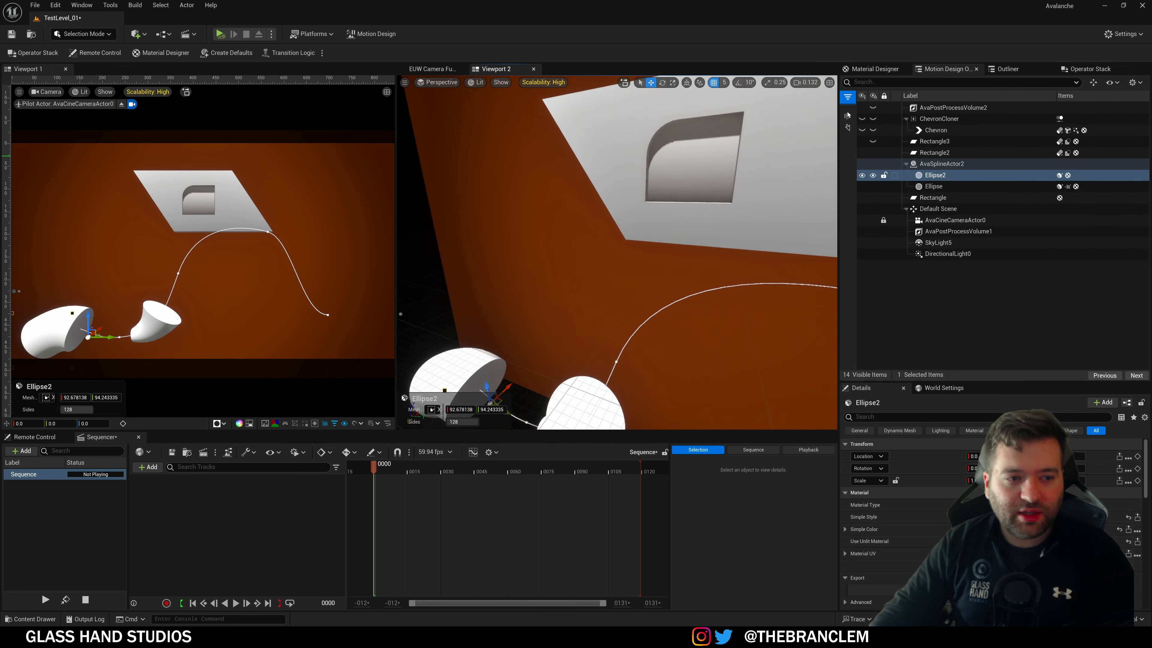
double_click(934, 141)
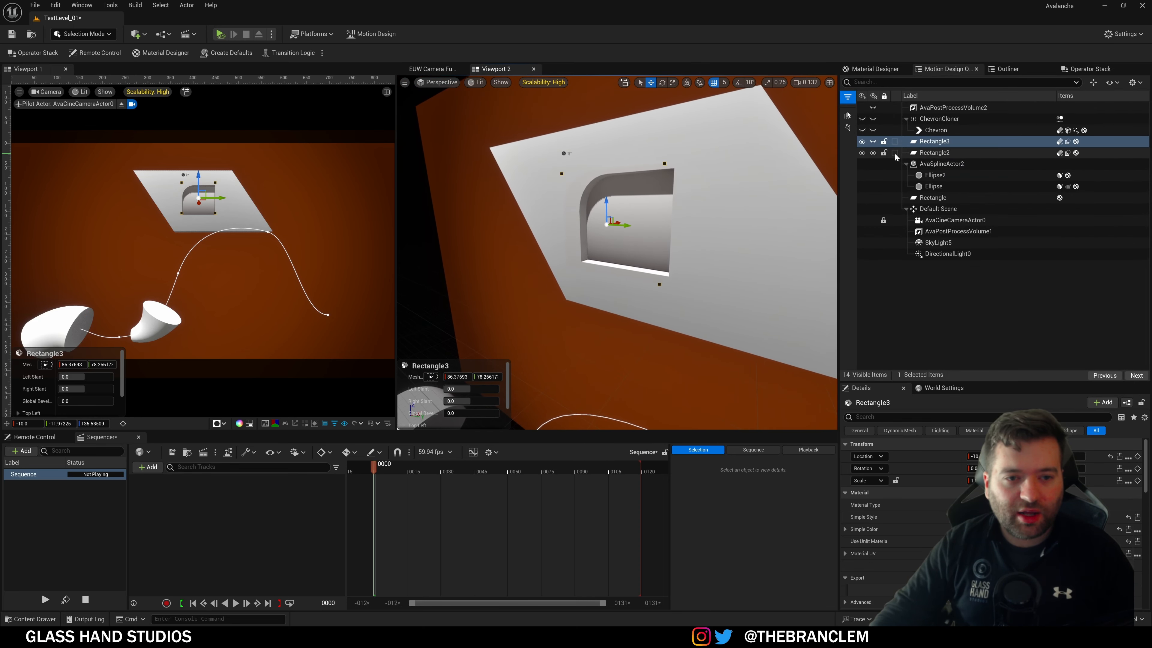
right_drag(583, 222, 522, 223)
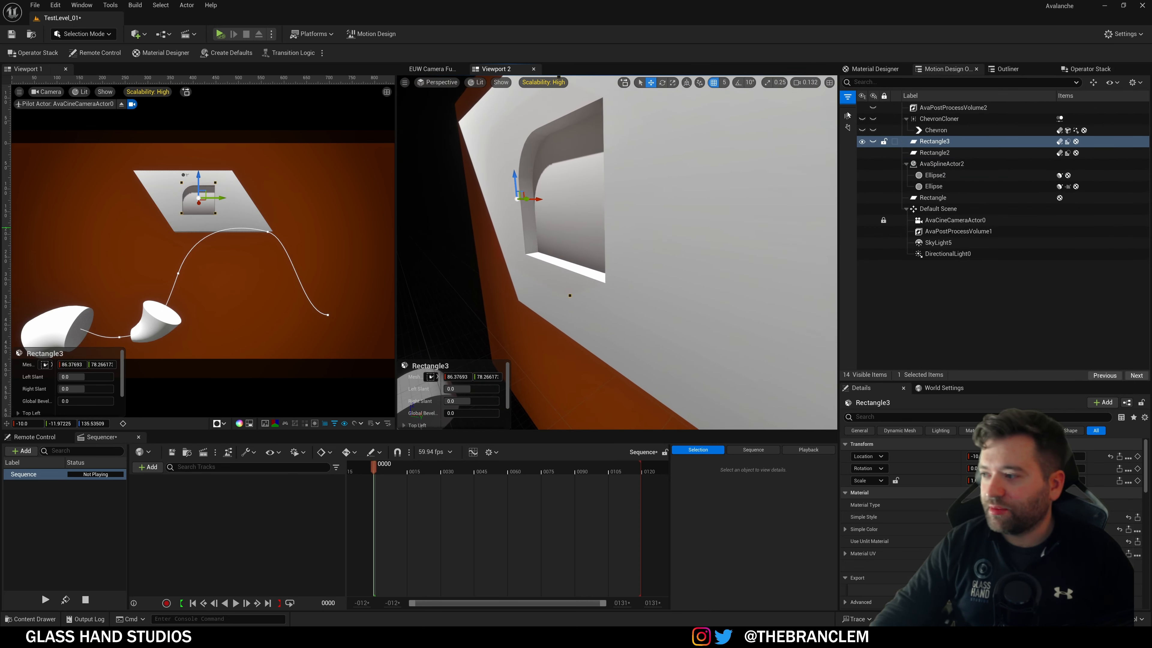
click(880, 73)
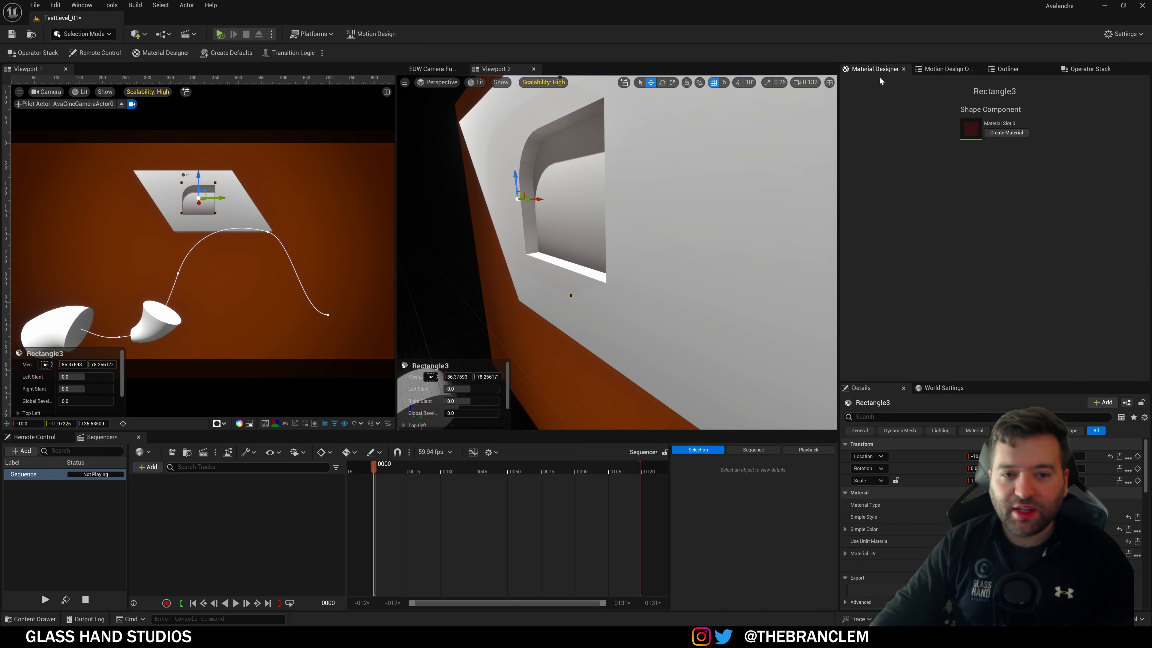
click(963, 71)
click(1089, 69)
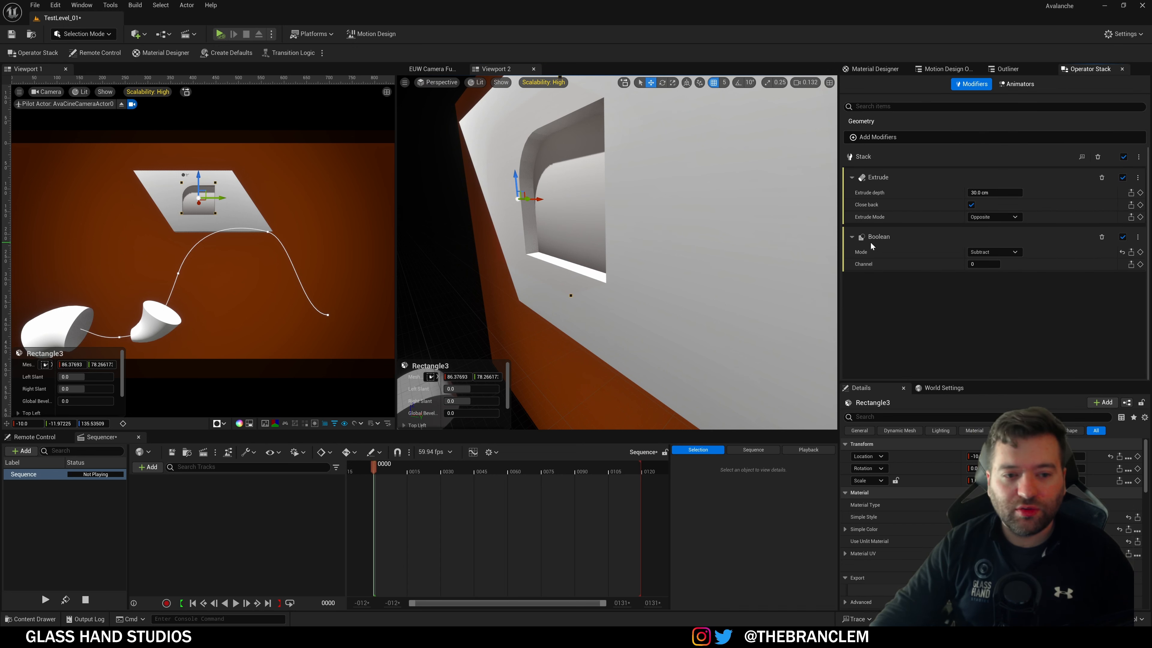
click(1123, 237)
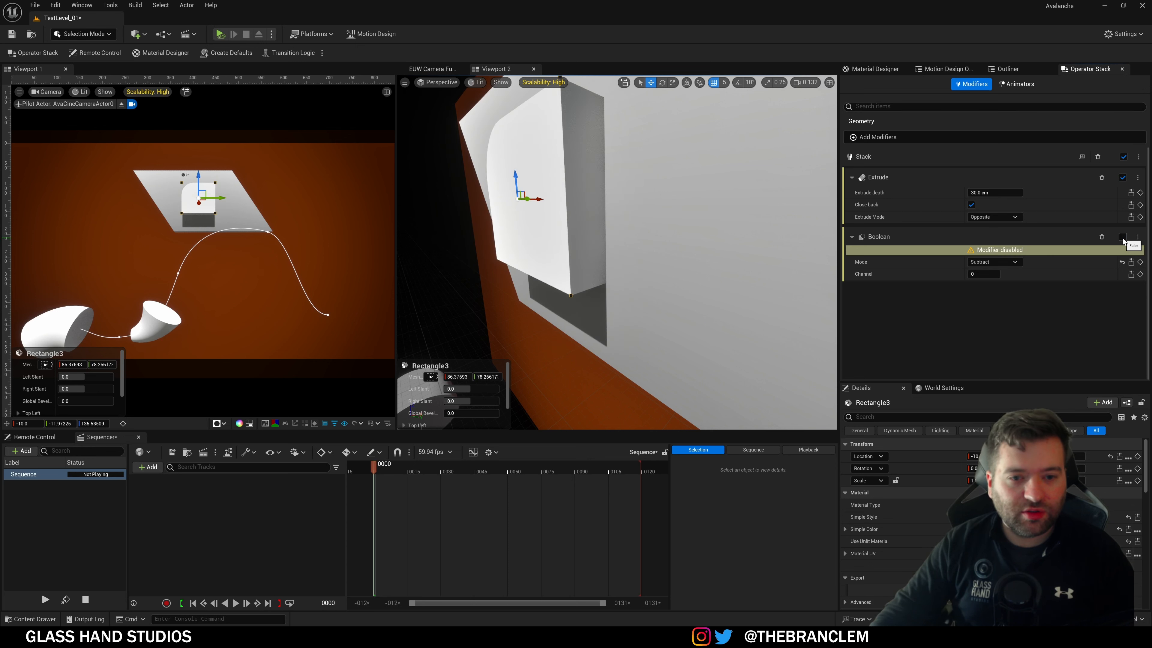
click(1123, 178)
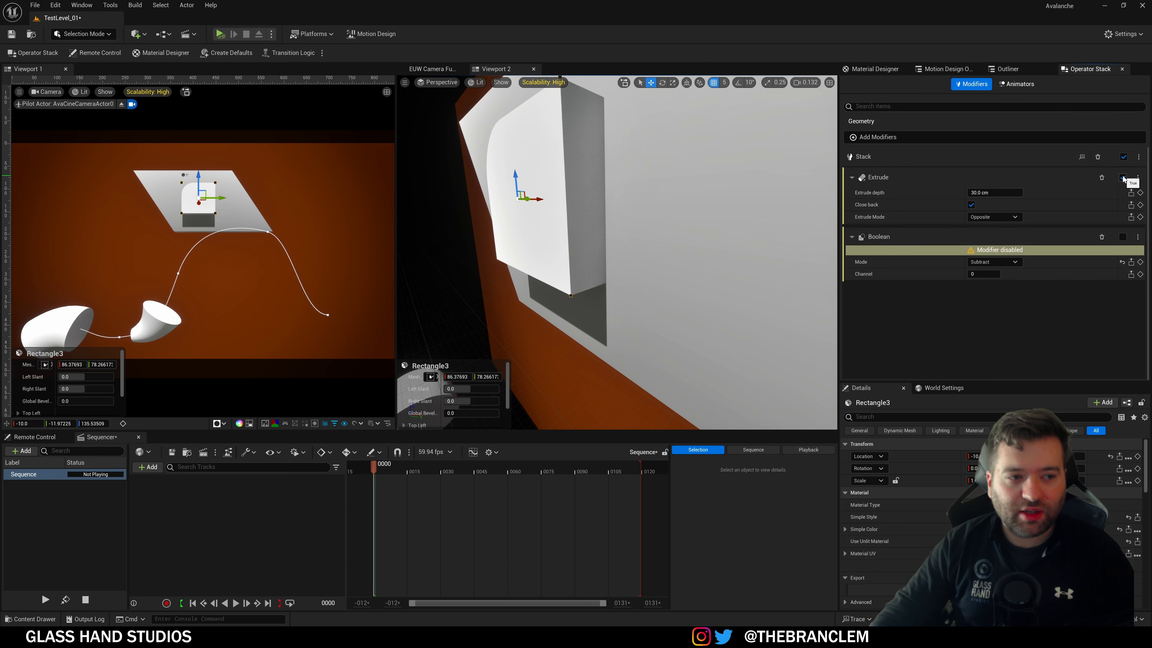
click(1122, 237)
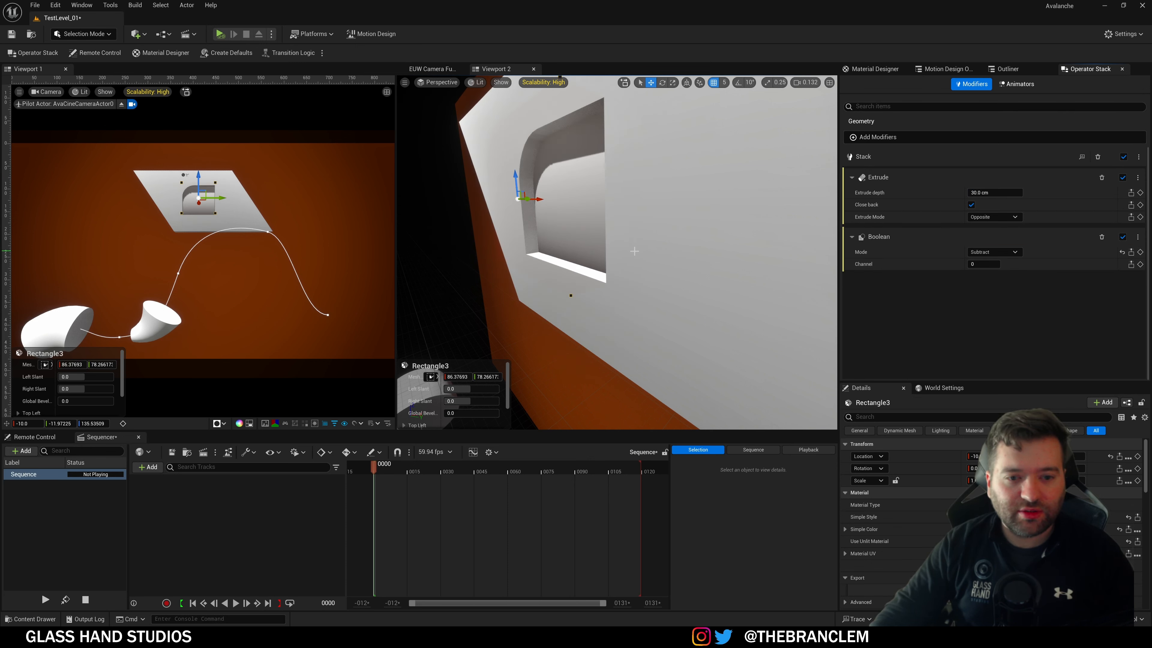
Step: Slide the cutter Rectangle3 along X to shift the hole in the slanted Rectangle2 plane
right_drag(634, 251, 733, 212)
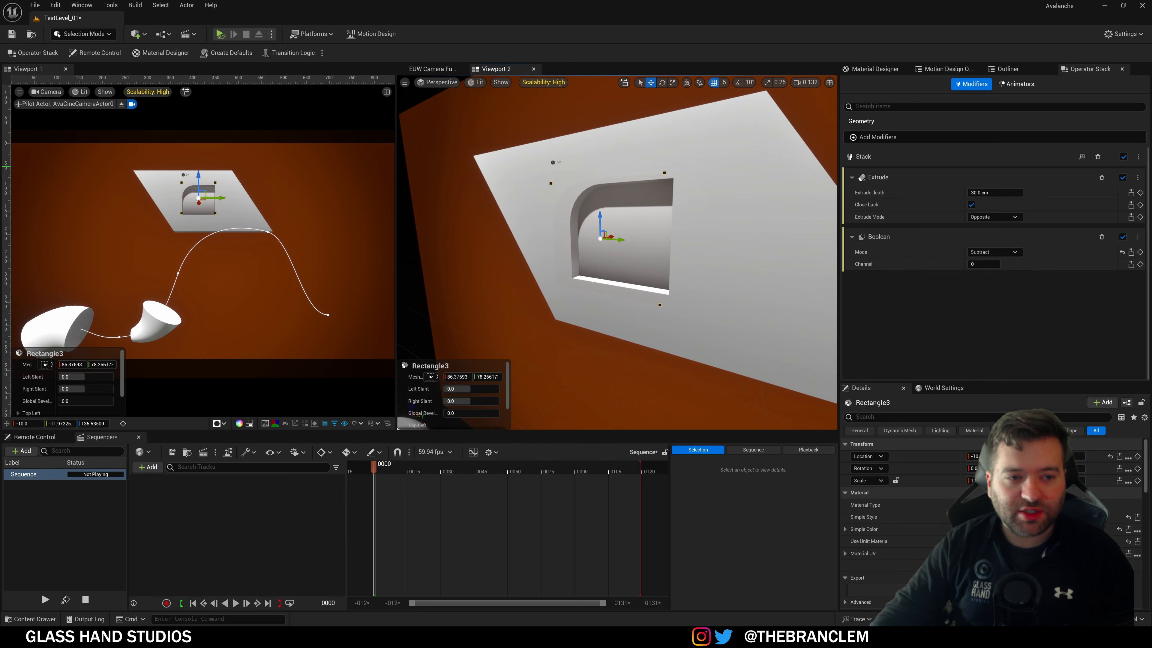
click(731, 169)
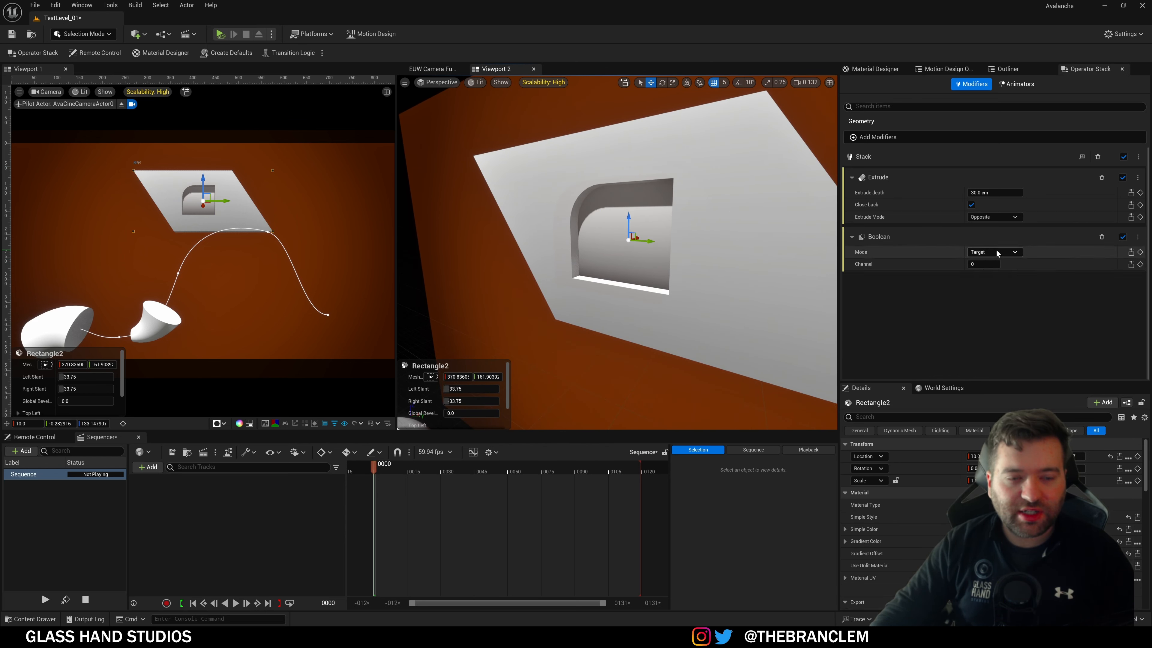
key(f)
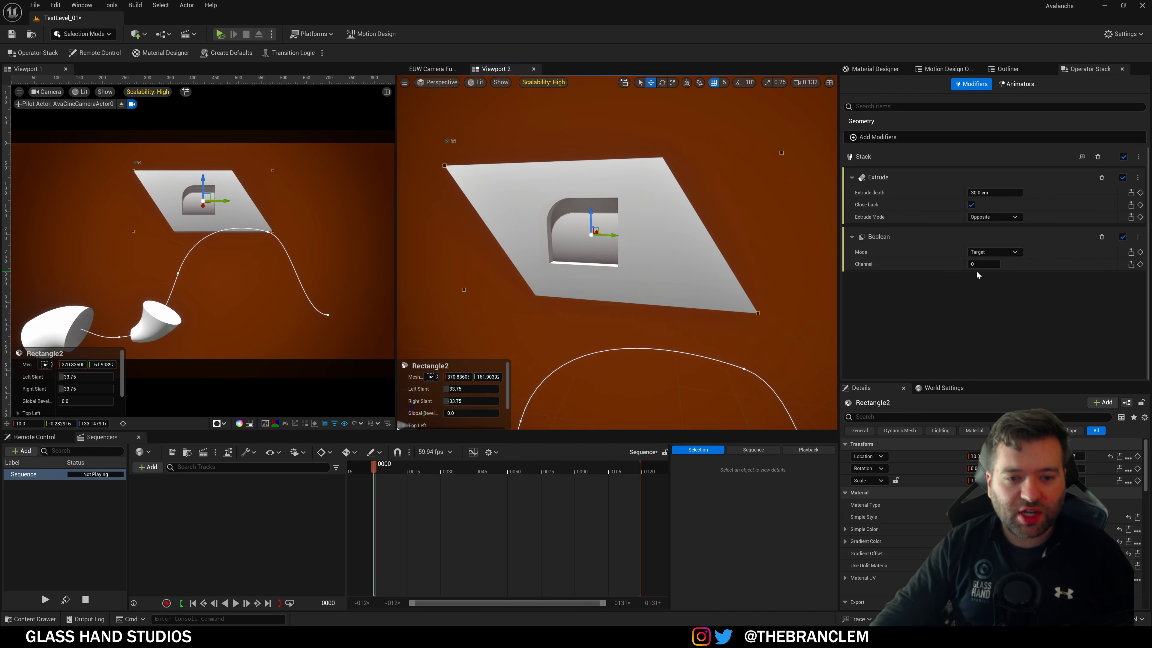
click(589, 236)
key(f)
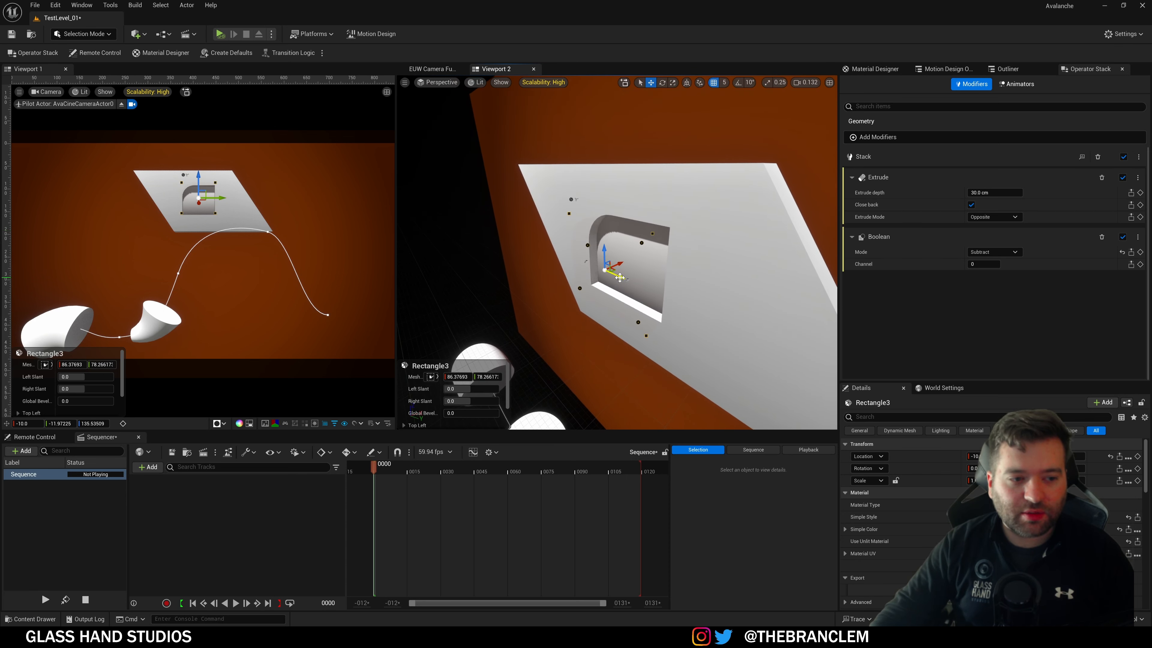
mouse_move(620, 277)
mouse_down()
mouse_move(748, 330)
mouse_move(608, 270)
mouse_move(753, 331)
mouse_move(637, 272)
mouse_up()
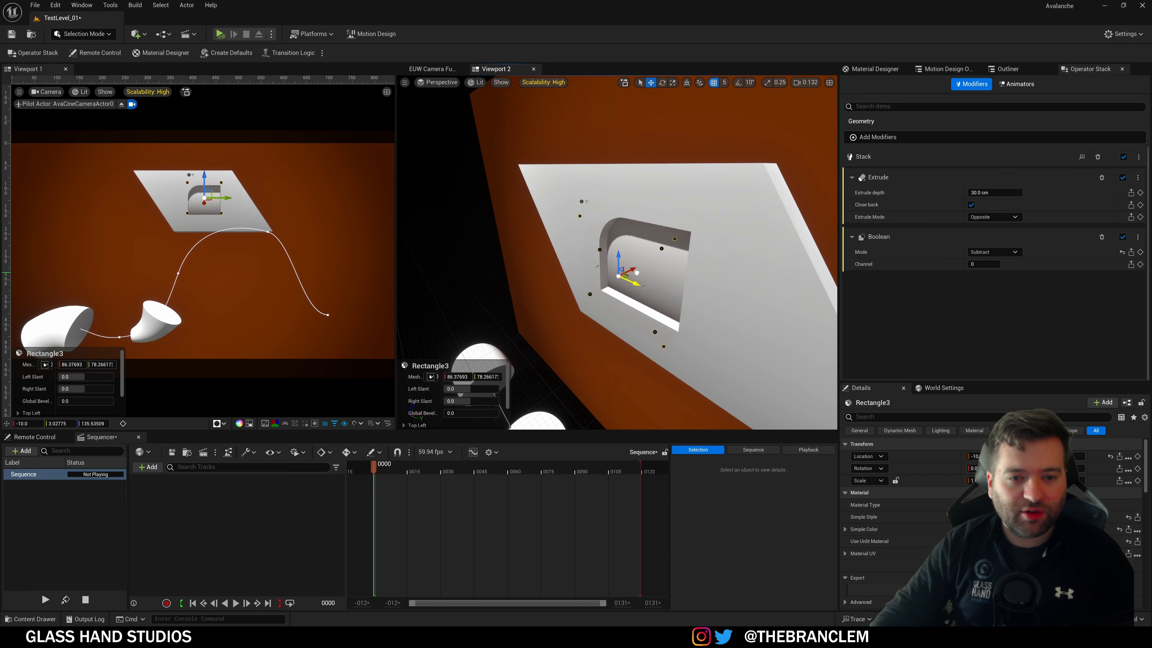
mouse_move(607, 222)
right_down()
mouse_move(576, 223)
mouse_move(607, 245)
right_up()
key(s)
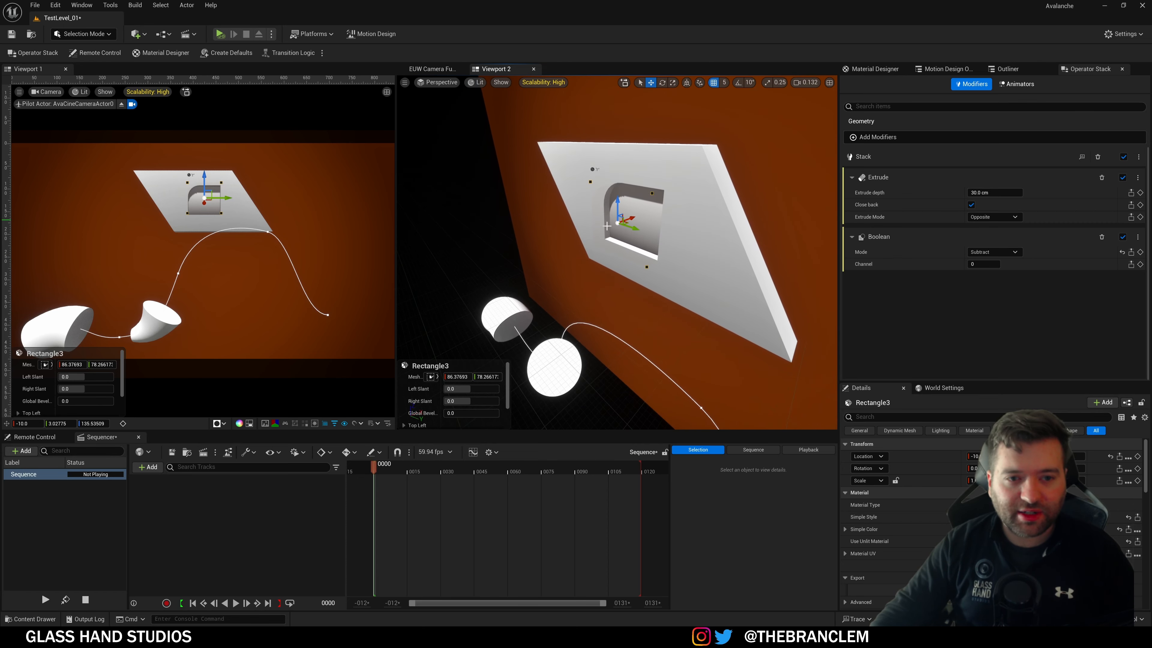
Step: Delete Rectangle3 and the other rectangles, ellipses and spline from the scene
click(943, 69)
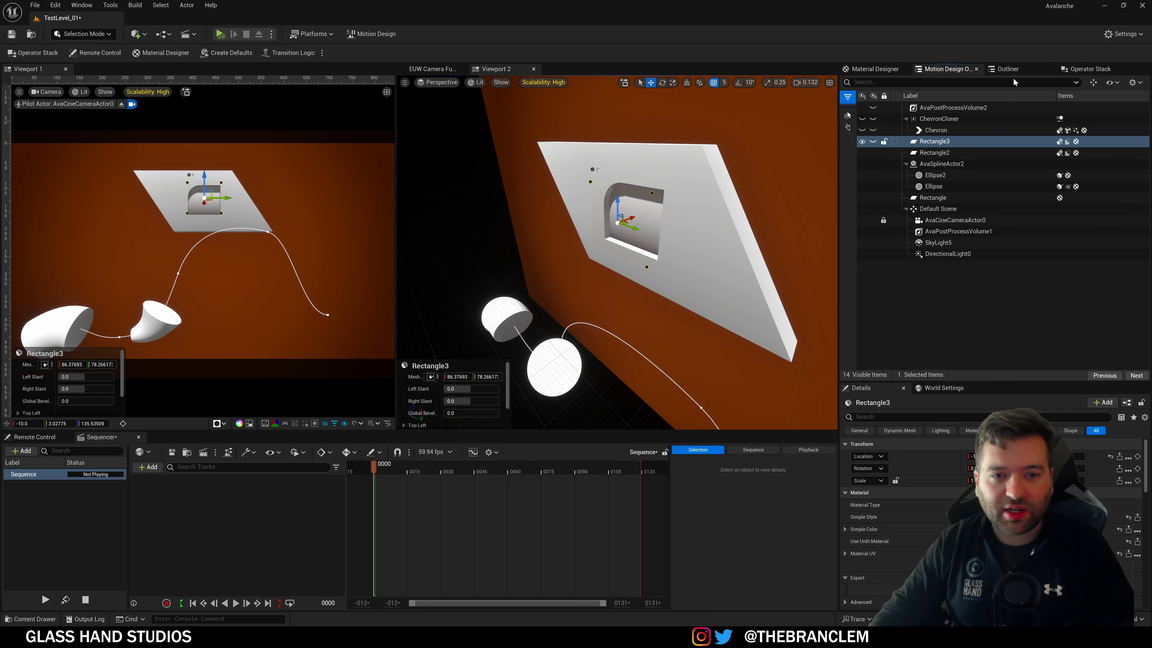
click(940, 144)
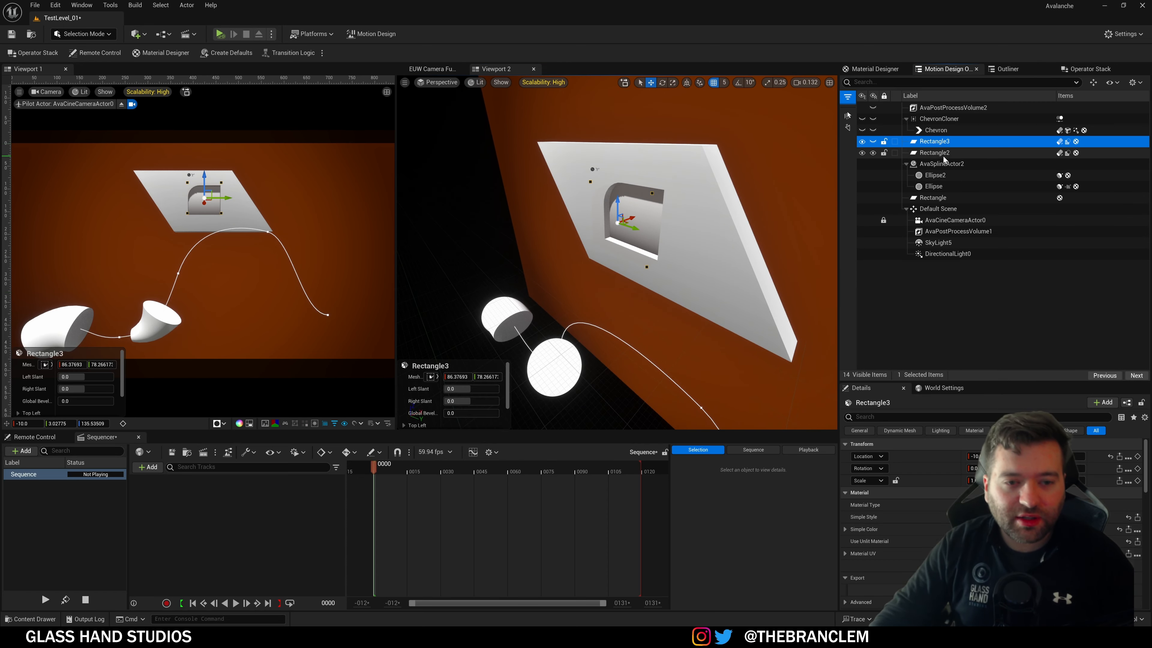
ctrl+click(943, 156)
ctrl+click(944, 177)
ctrl+click(944, 186)
ctrl+click(943, 166)
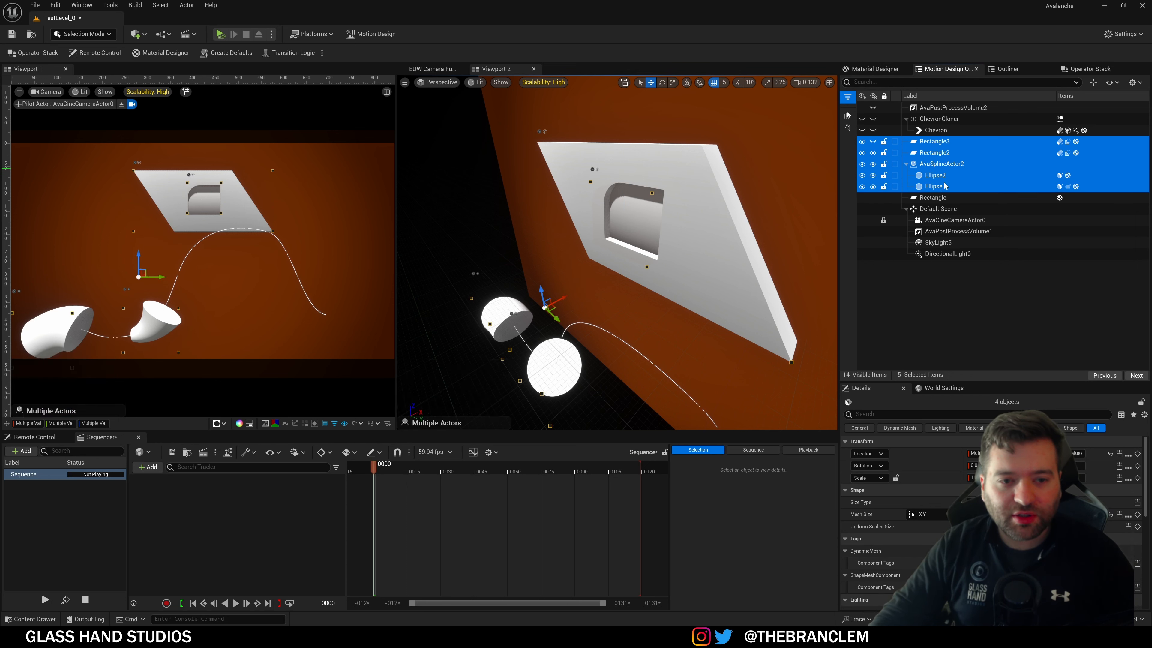
key(Delete)
Step: Delete the chevron cloner and its chevron
click(934, 141)
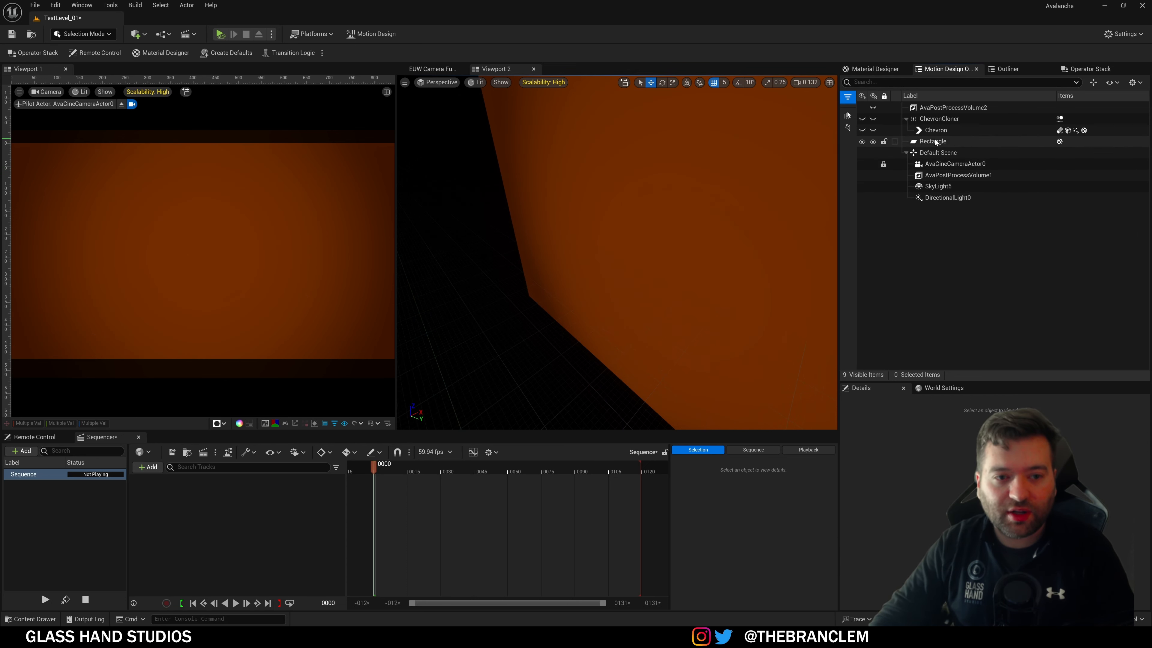
click(936, 130)
ctrl+click(939, 118)
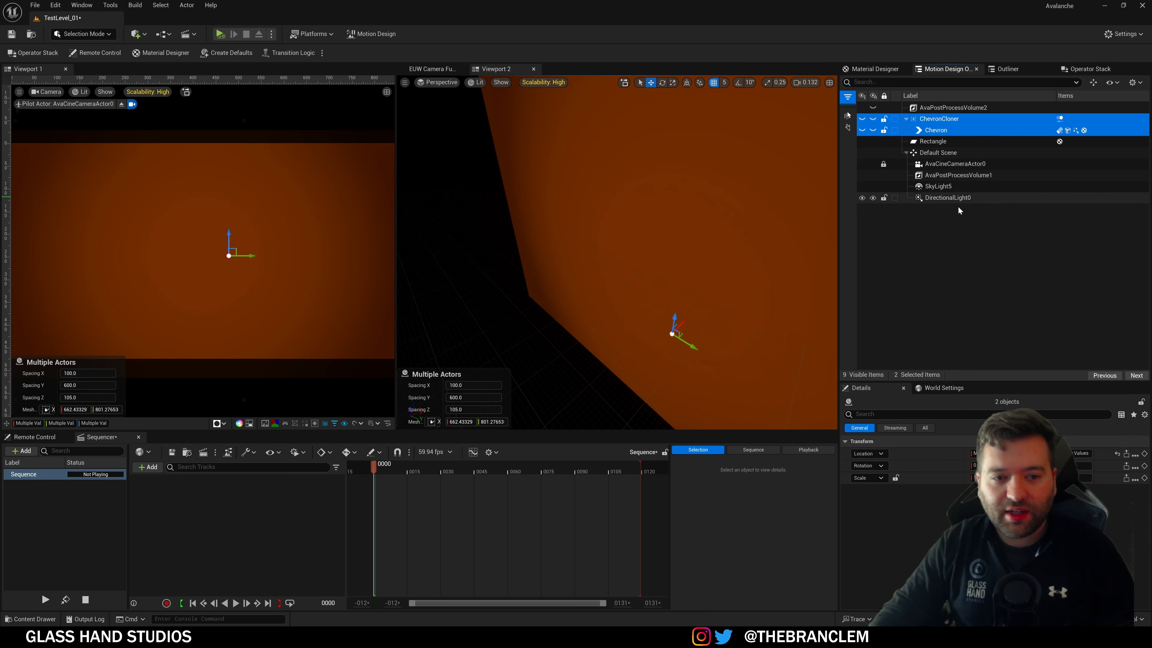
key(Delete)
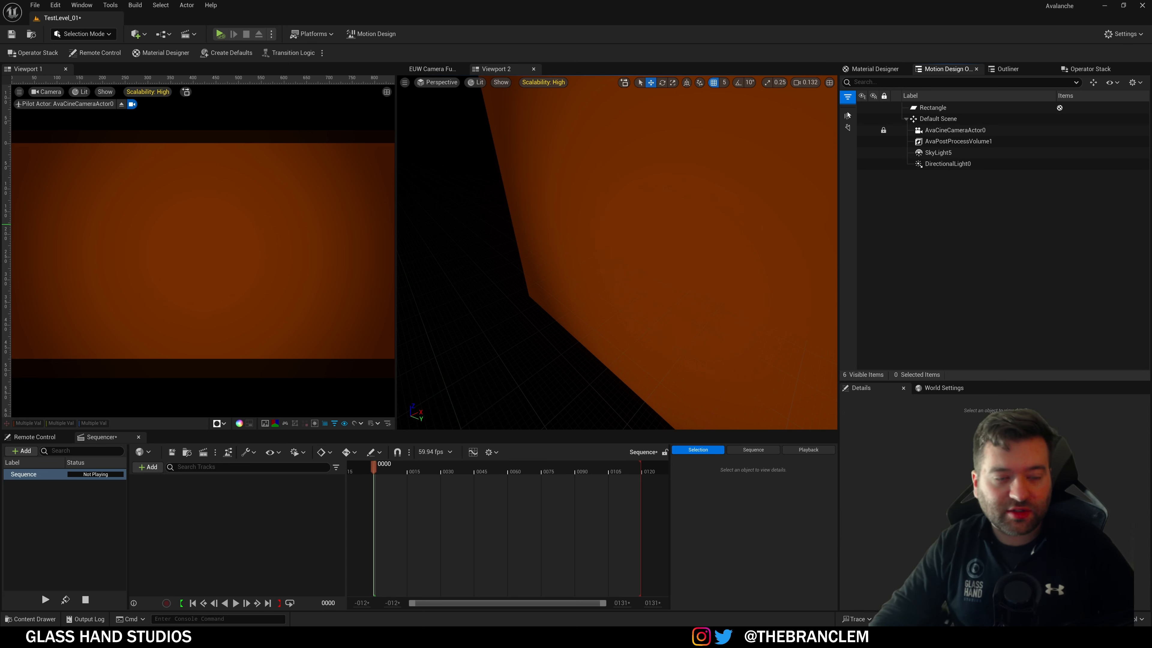
Step: Enter Motion Design mode, widen the camera viewport with its grid shown, and pick the Rectangle tool
click(84, 33)
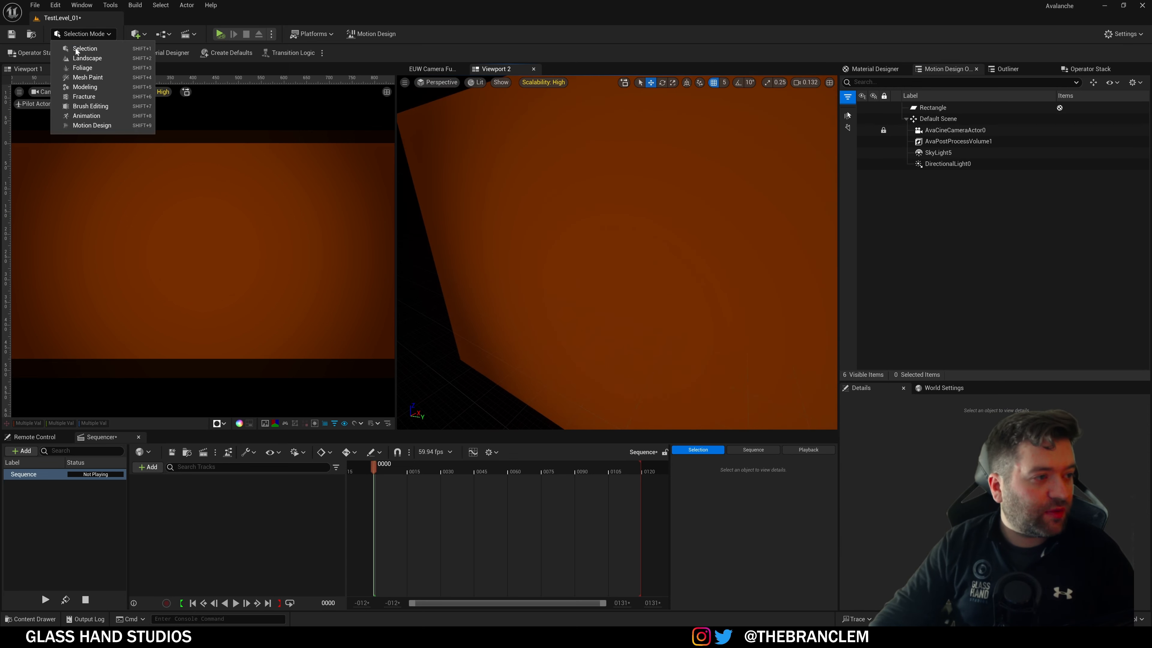
click(90, 126)
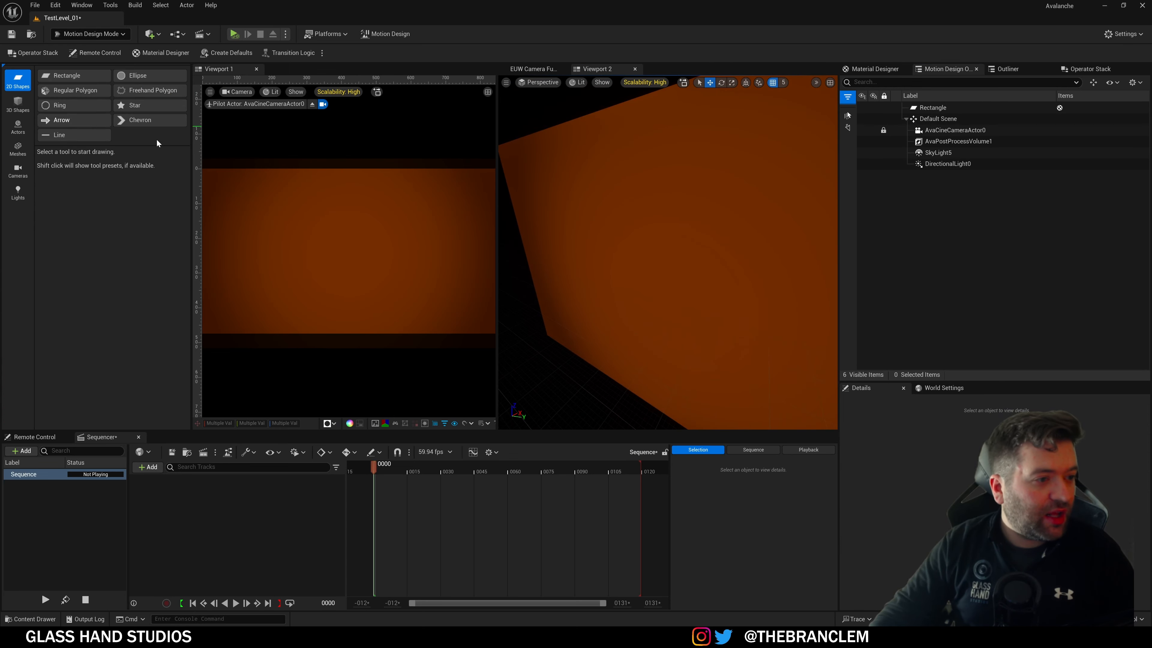
drag(497, 219, 692, 268)
click(668, 423)
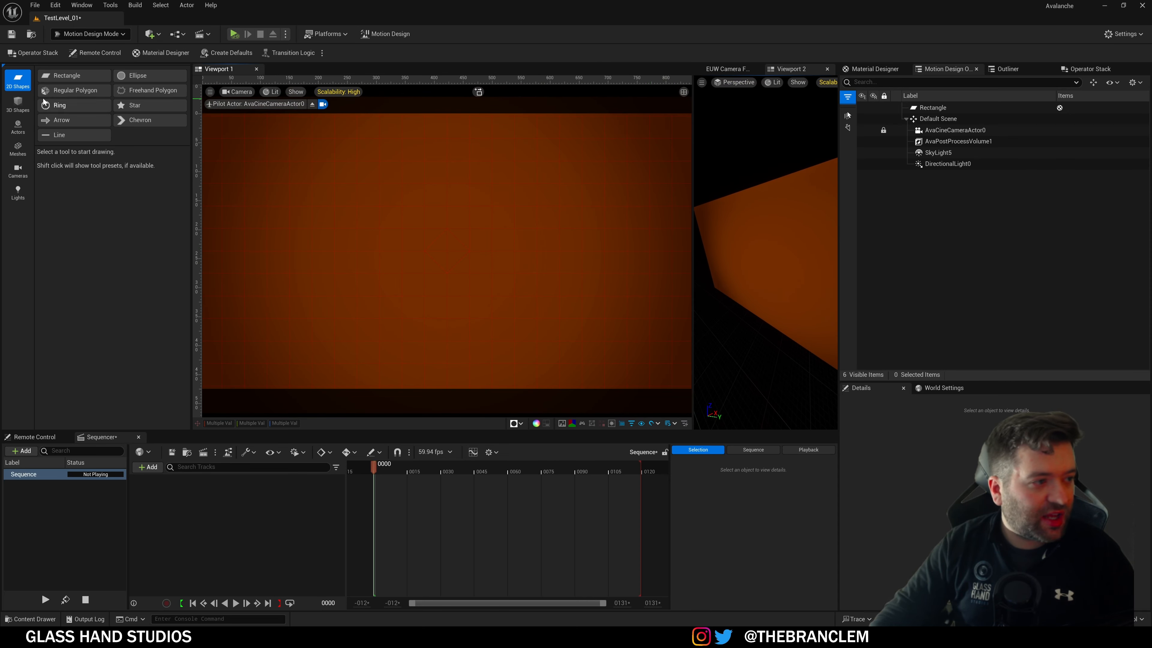
click(63, 77)
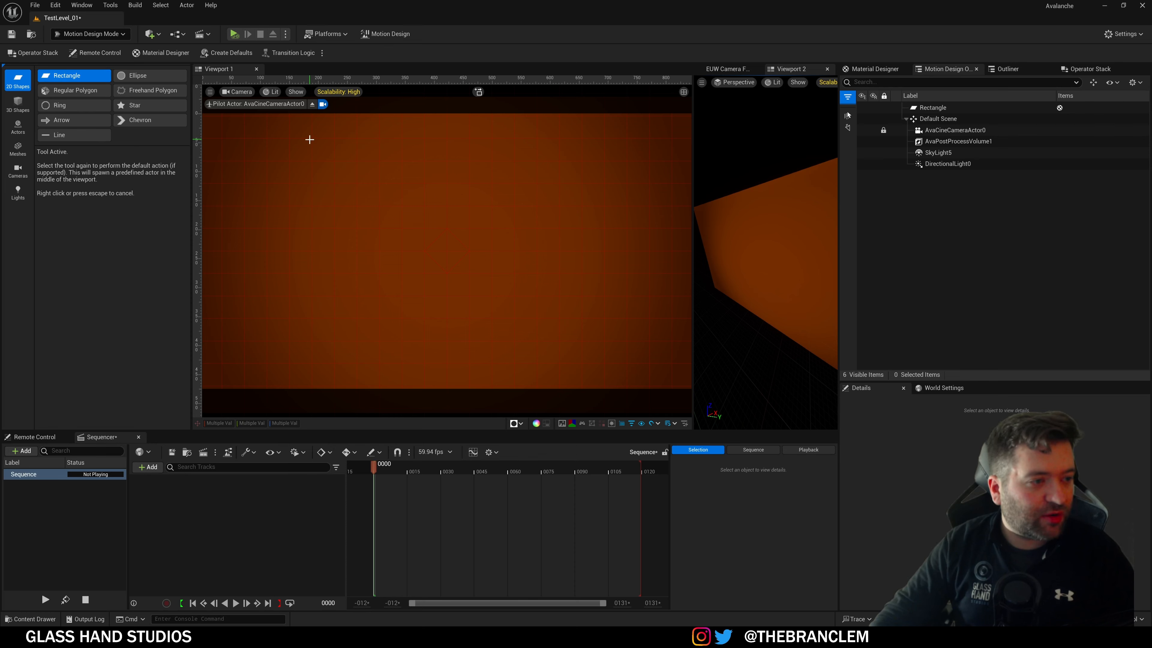
Step: Draw a rectangle across the camera view and enlarge it from its corner handles
drag(313, 140, 559, 298)
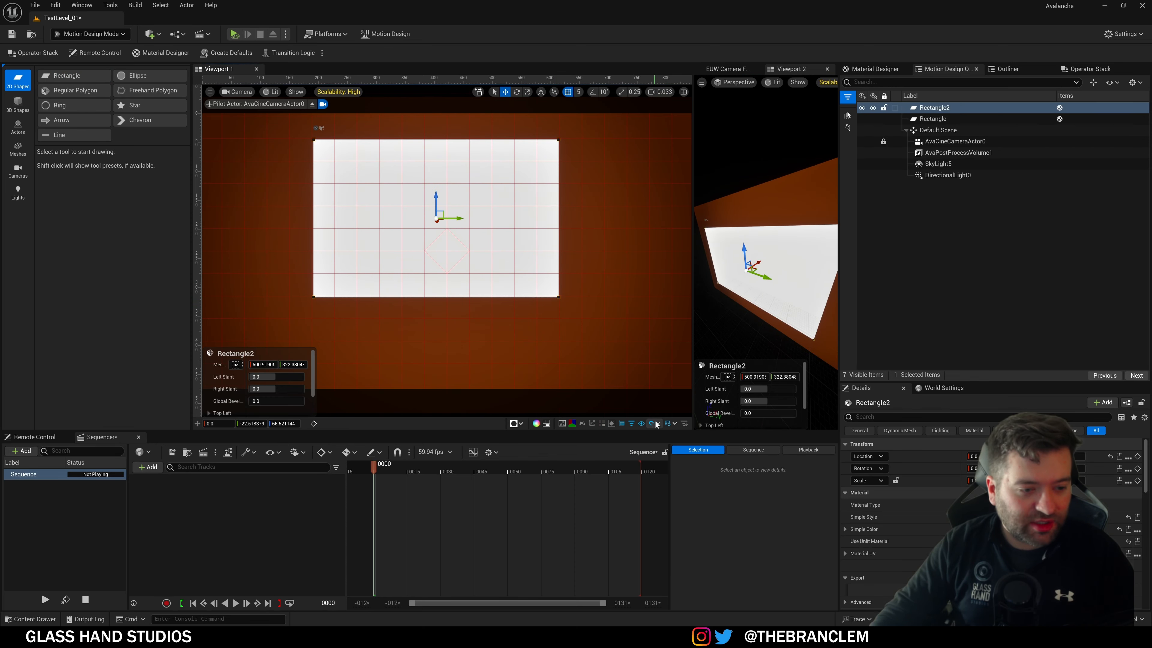
click(668, 426)
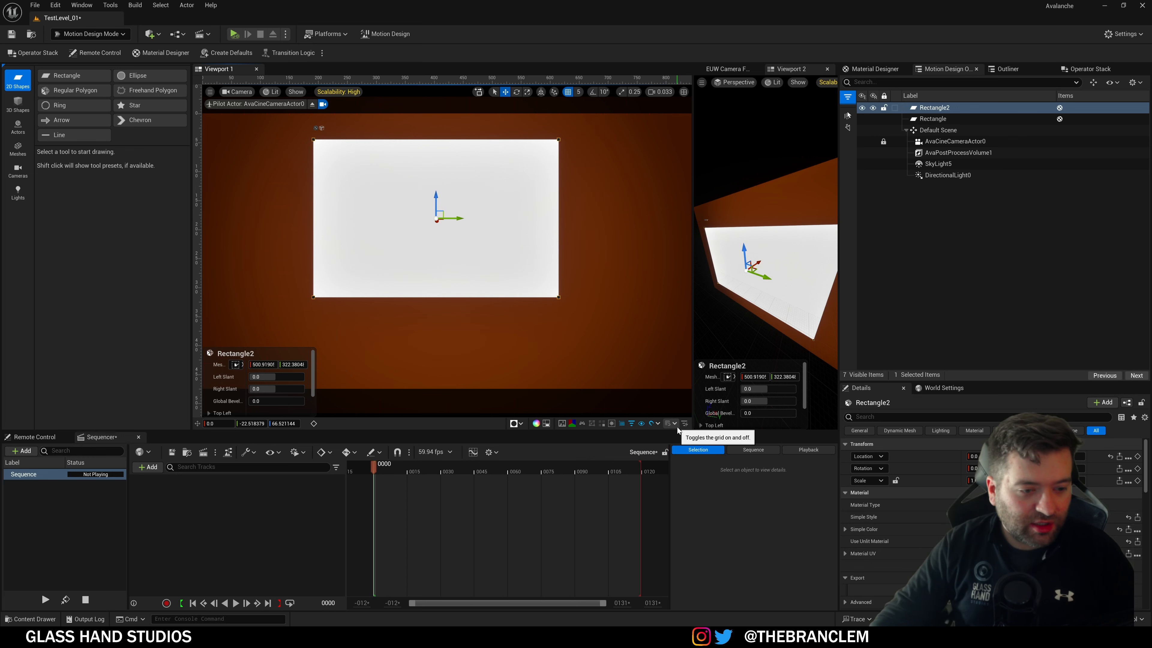
click(671, 425)
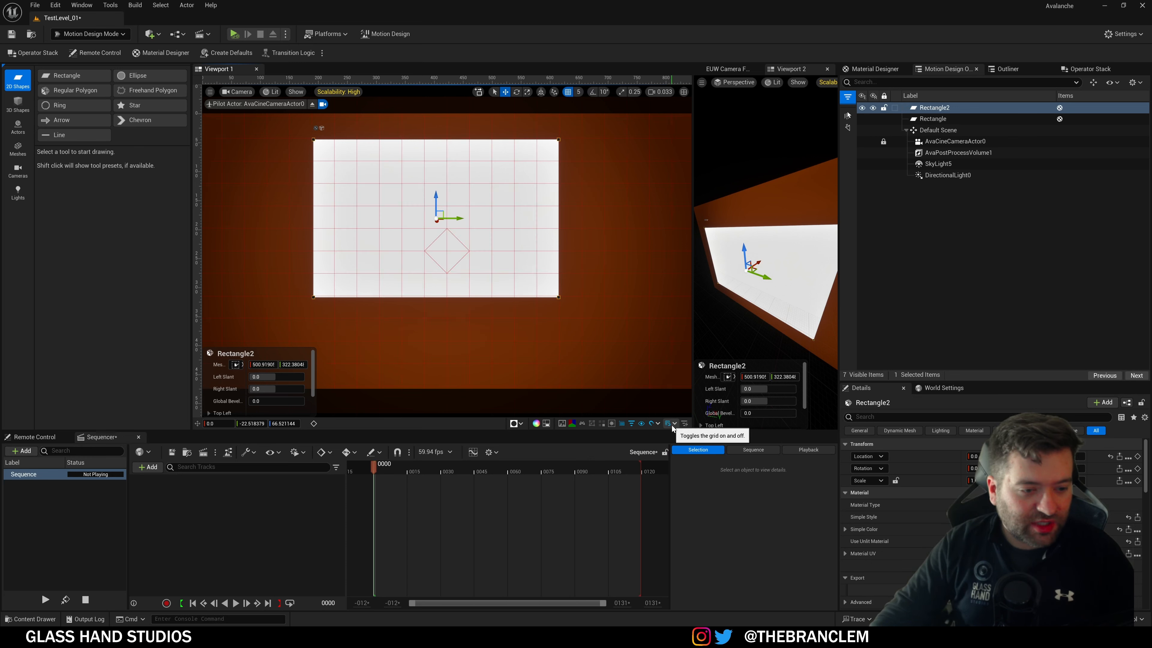
click(558, 297)
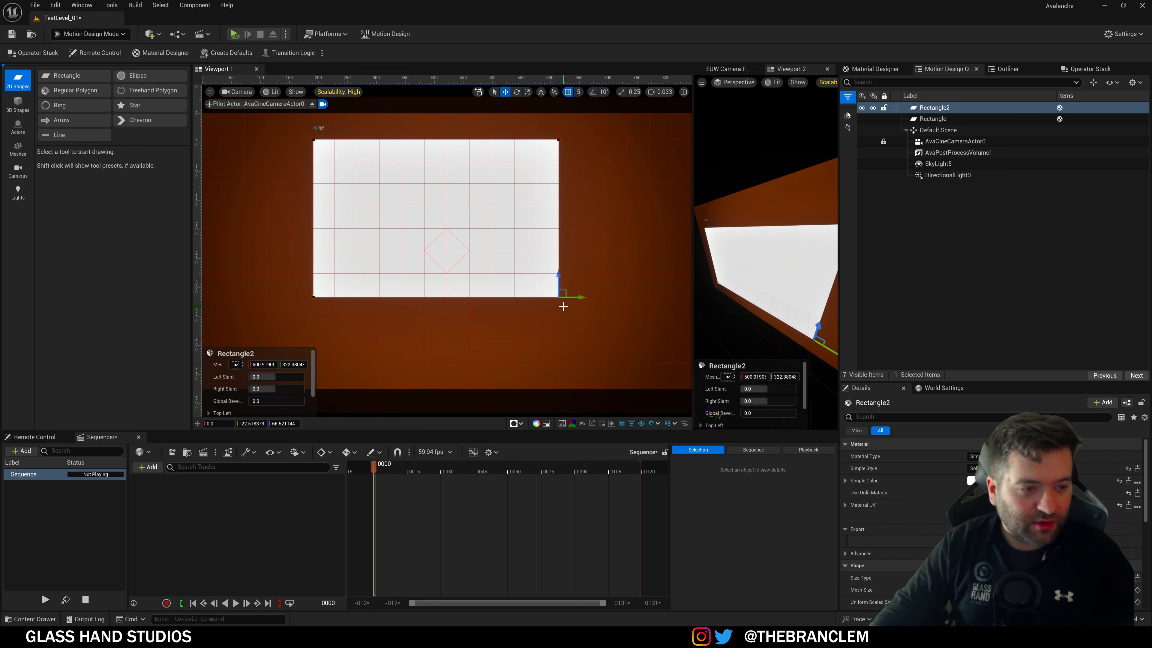
drag(567, 291, 592, 333)
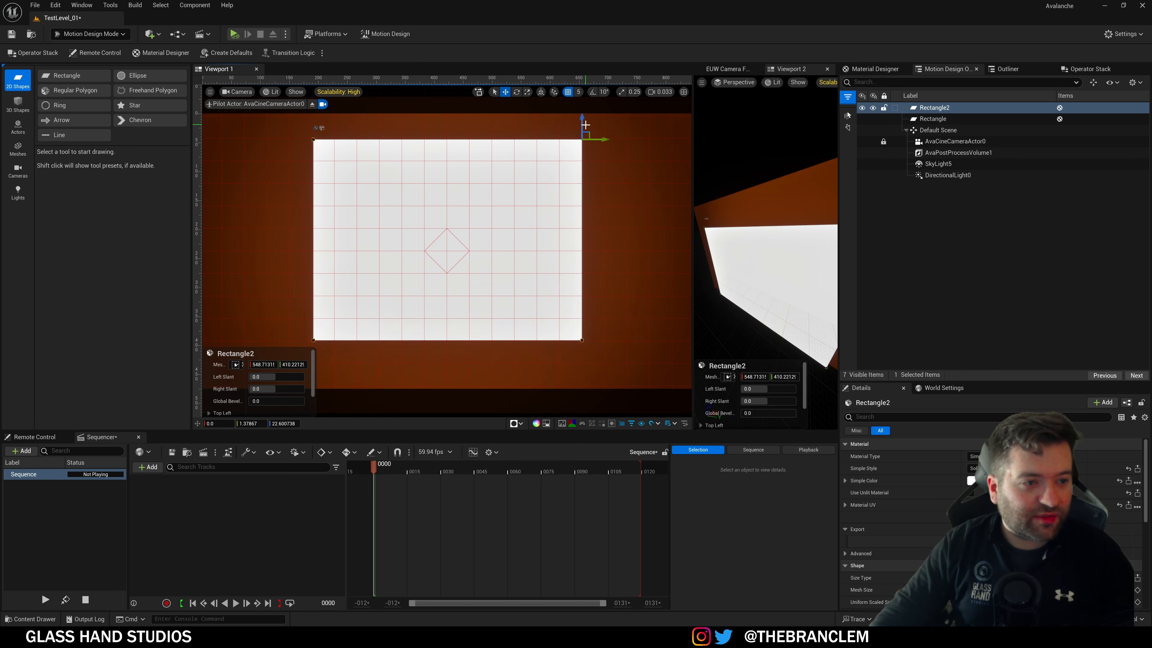
drag(588, 131, 586, 132)
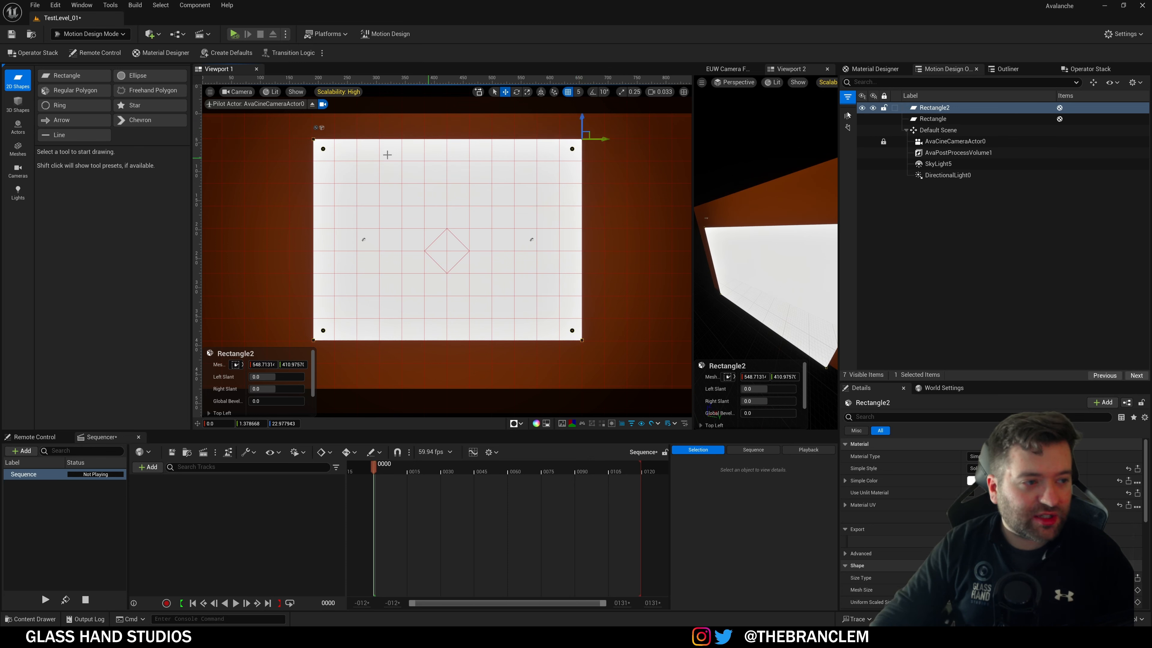
click(325, 151)
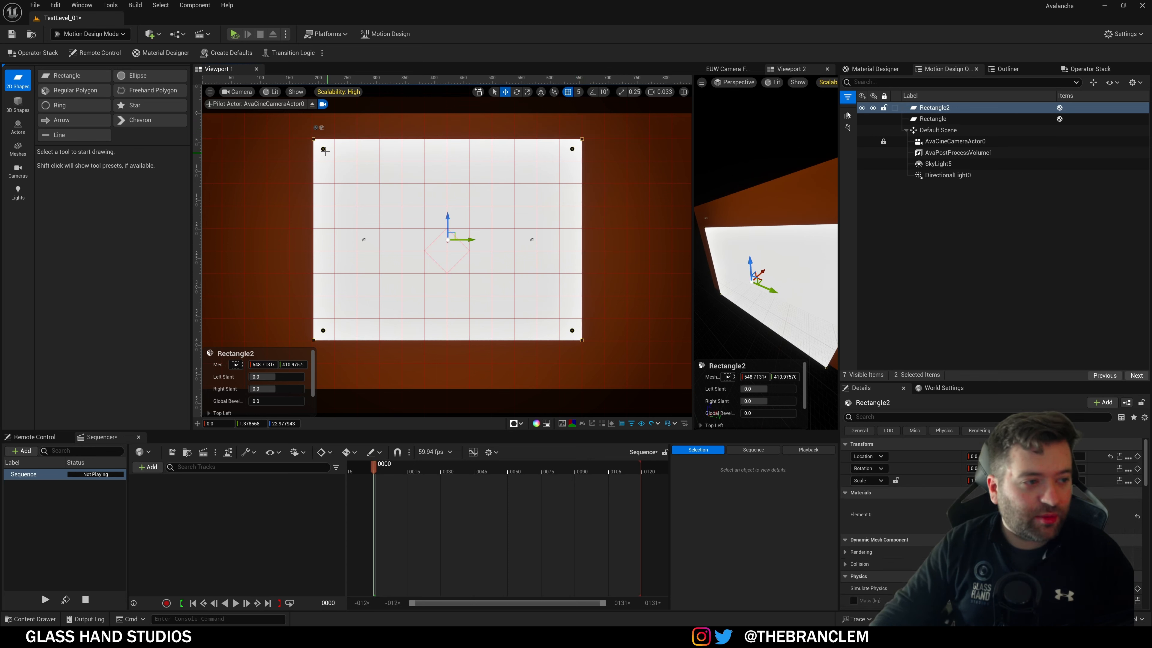
click(323, 149)
middle_drag(322, 148, 335, 155)
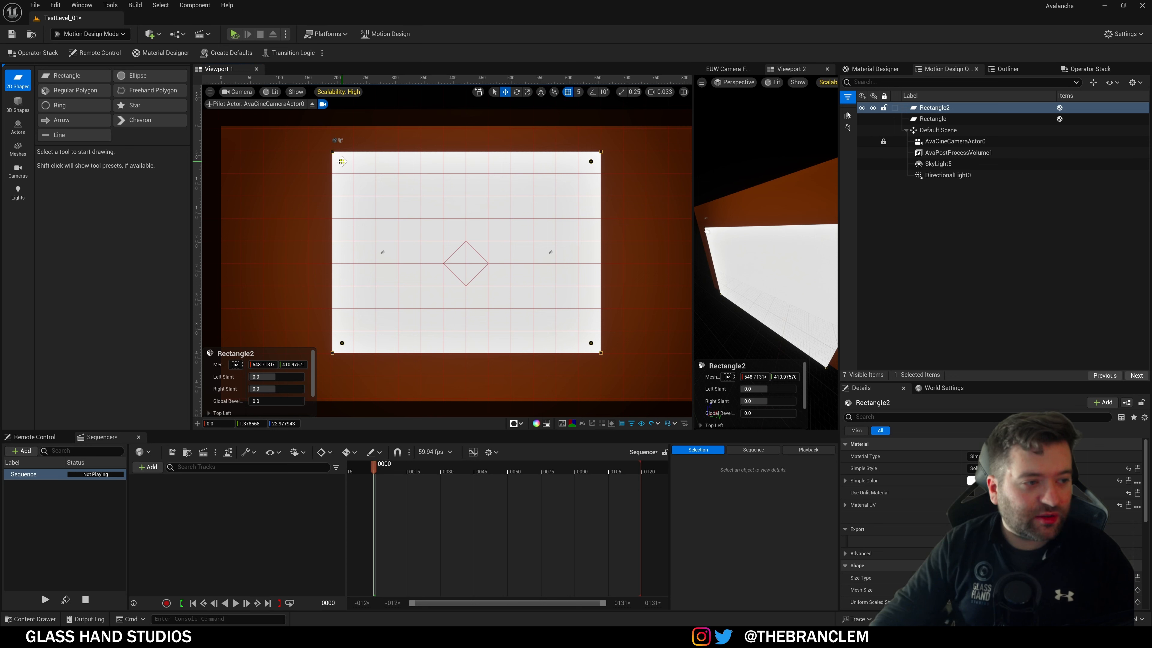
Step: Round the rectangle's top-left corner and slant its right side to -45
drag(366, 169, 446, 225)
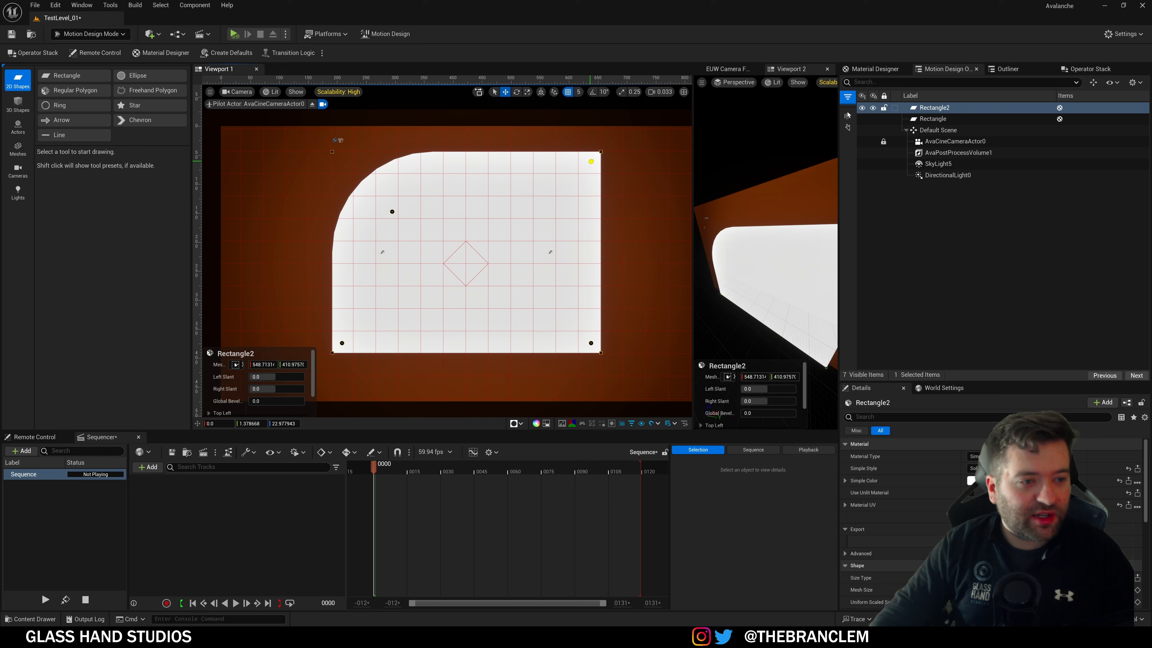
drag(591, 161, 483, 206)
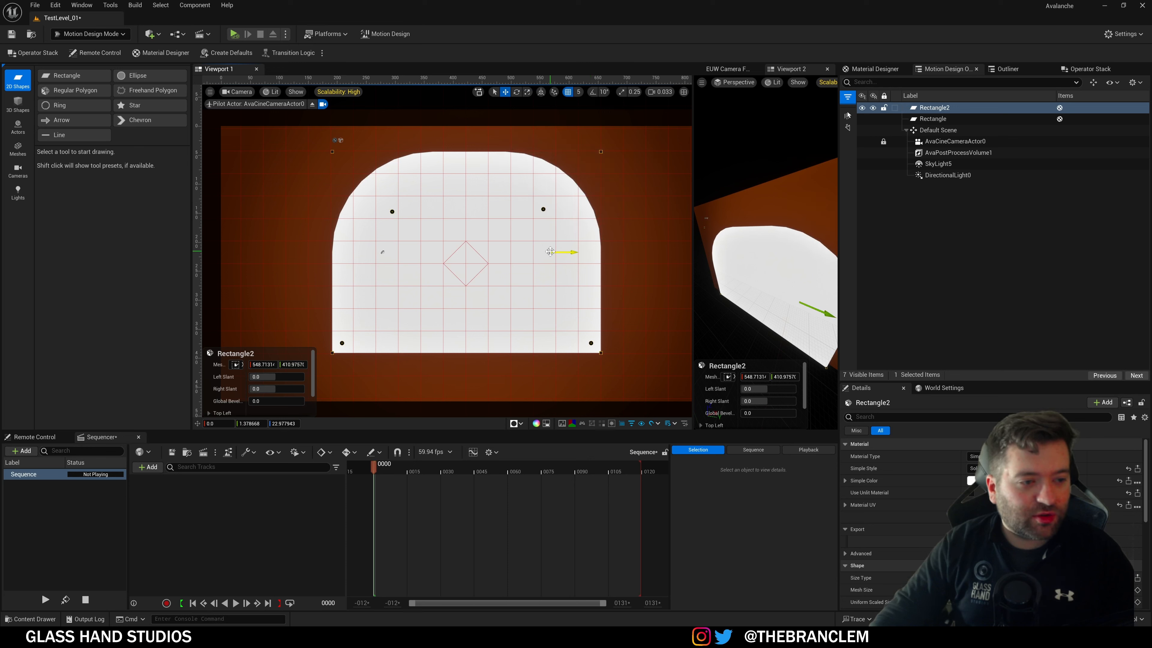
drag(576, 251, 511, 255)
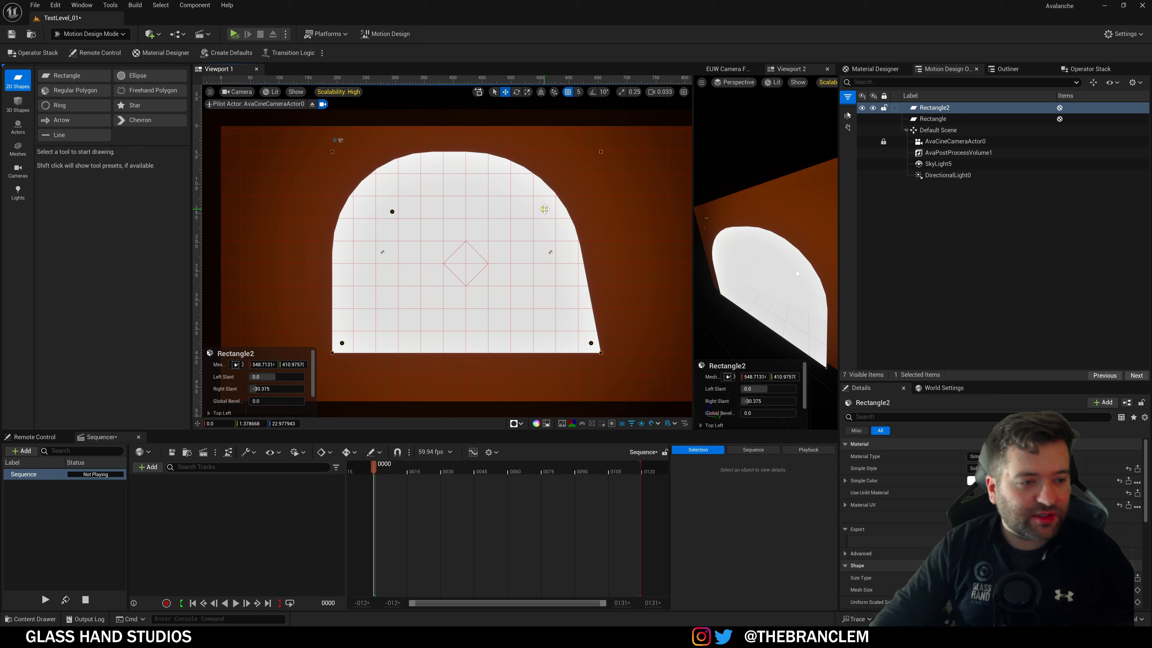
drag(544, 210, 678, 148)
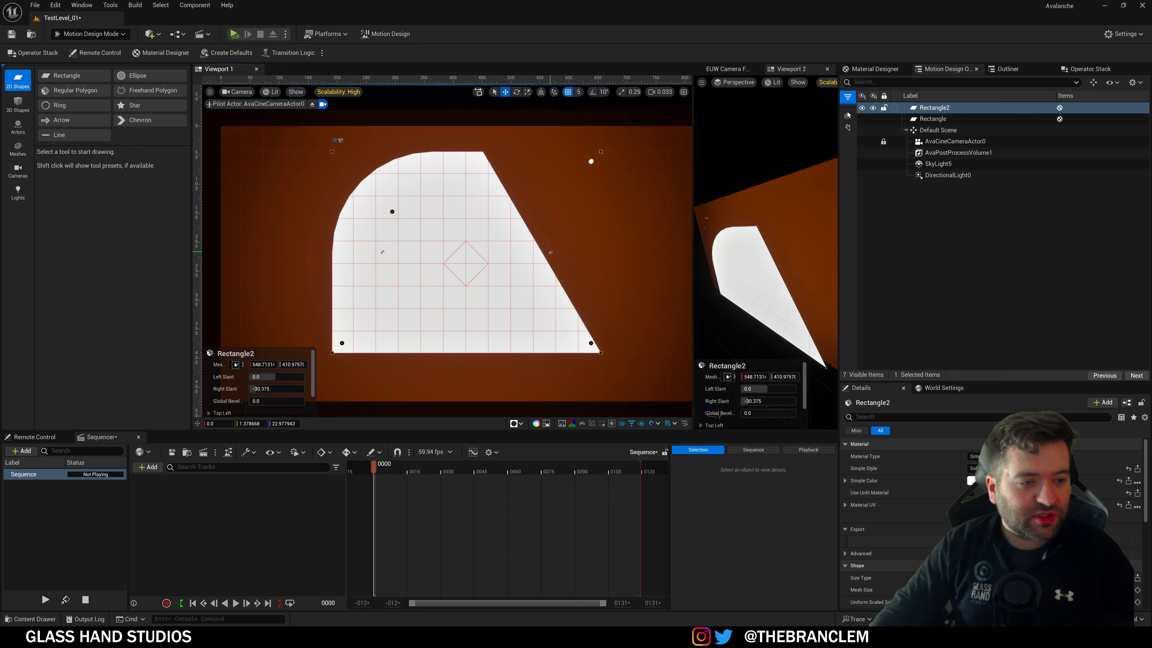
drag(572, 255, 498, 267)
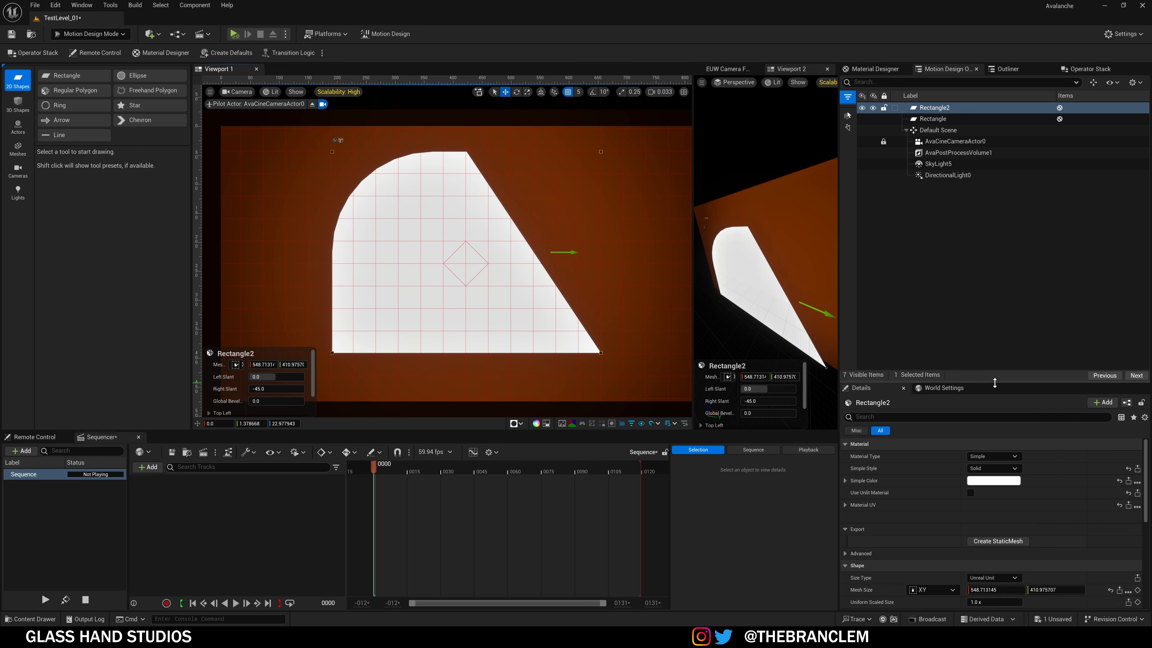
Step: Set Simple Style to Linear Gradient, enable Use Unlit Material, and set Gradient Offset to about 0.6
drag(995, 382, 994, 237)
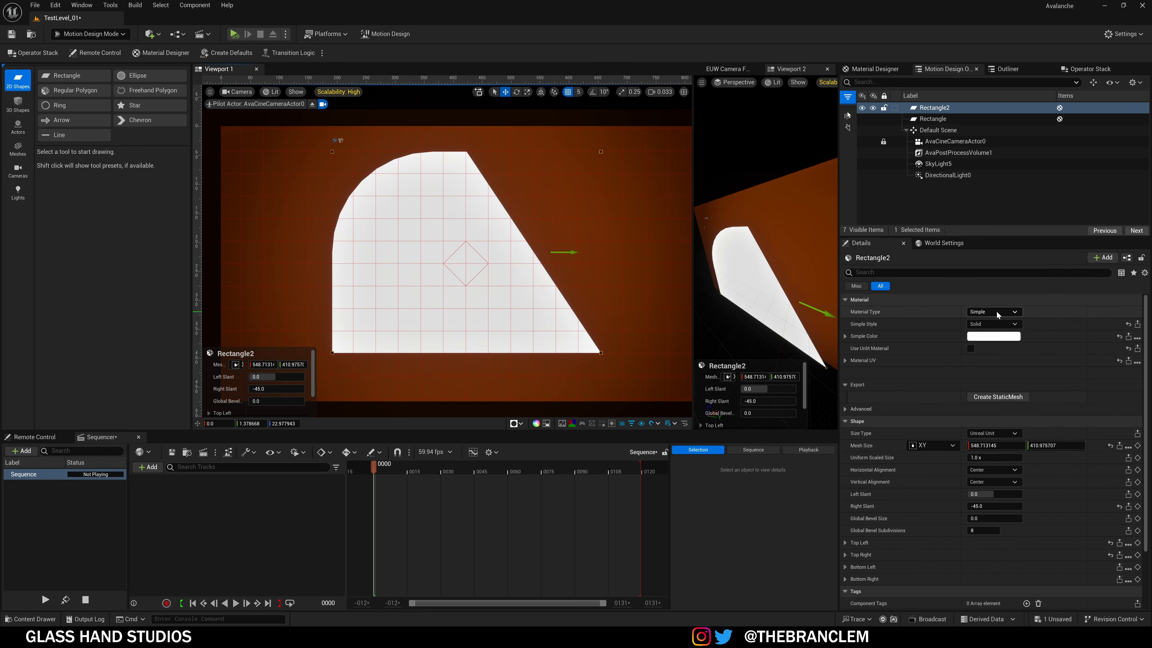
click(986, 313)
click(991, 323)
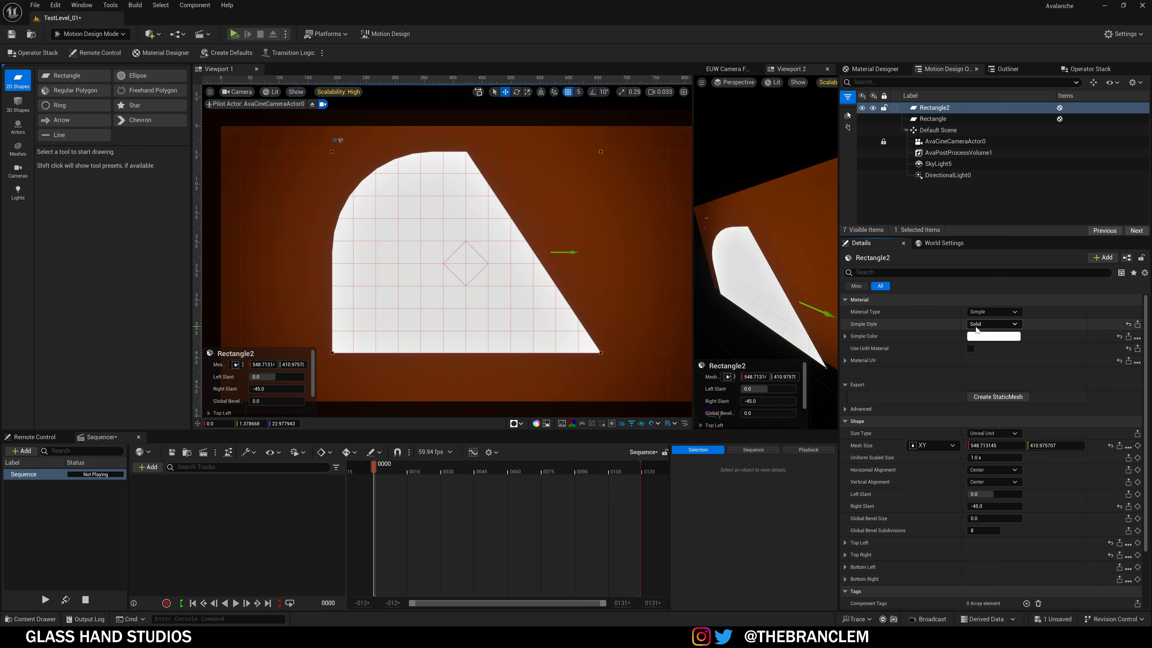
click(994, 342)
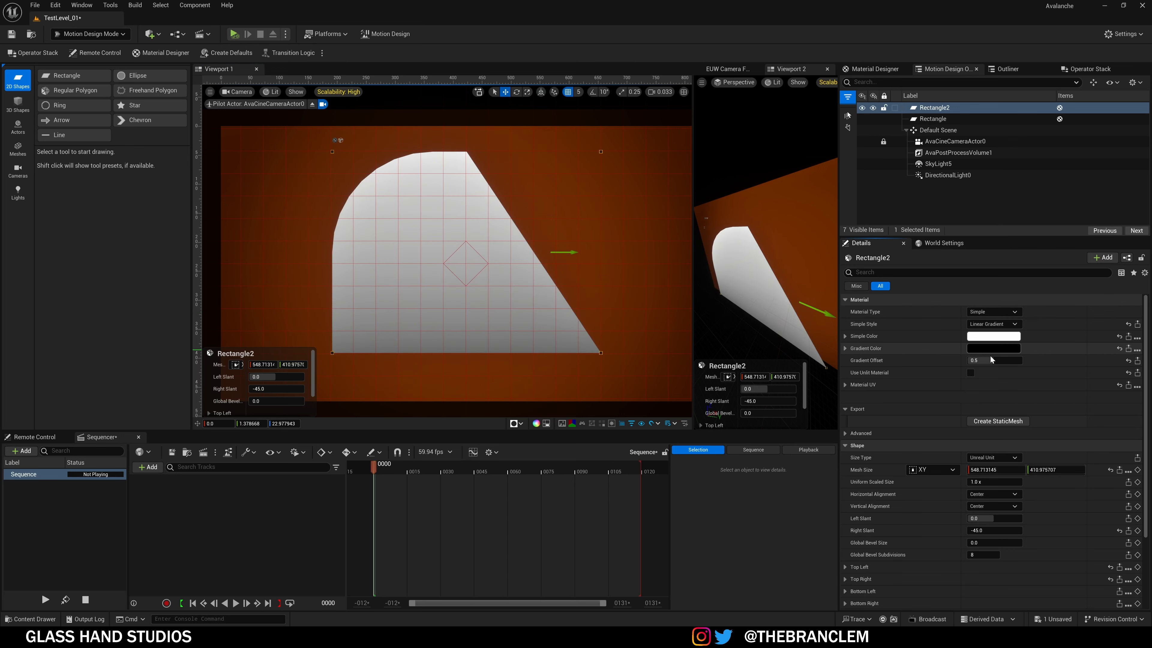
drag(990, 357, 995, 357)
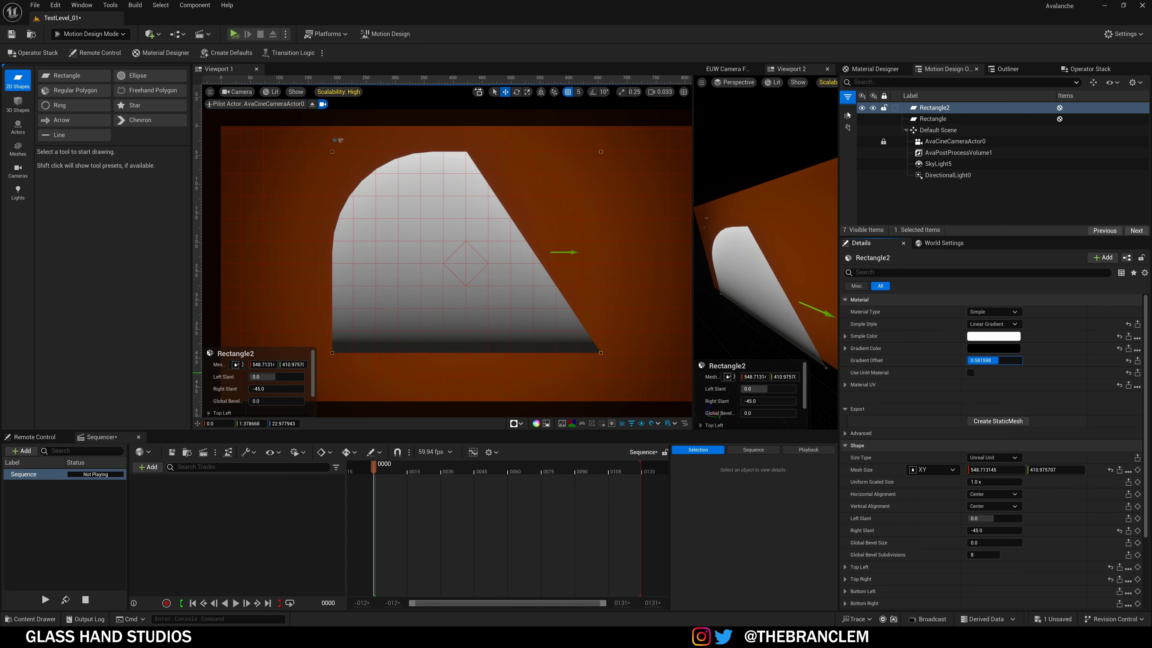
click(971, 373)
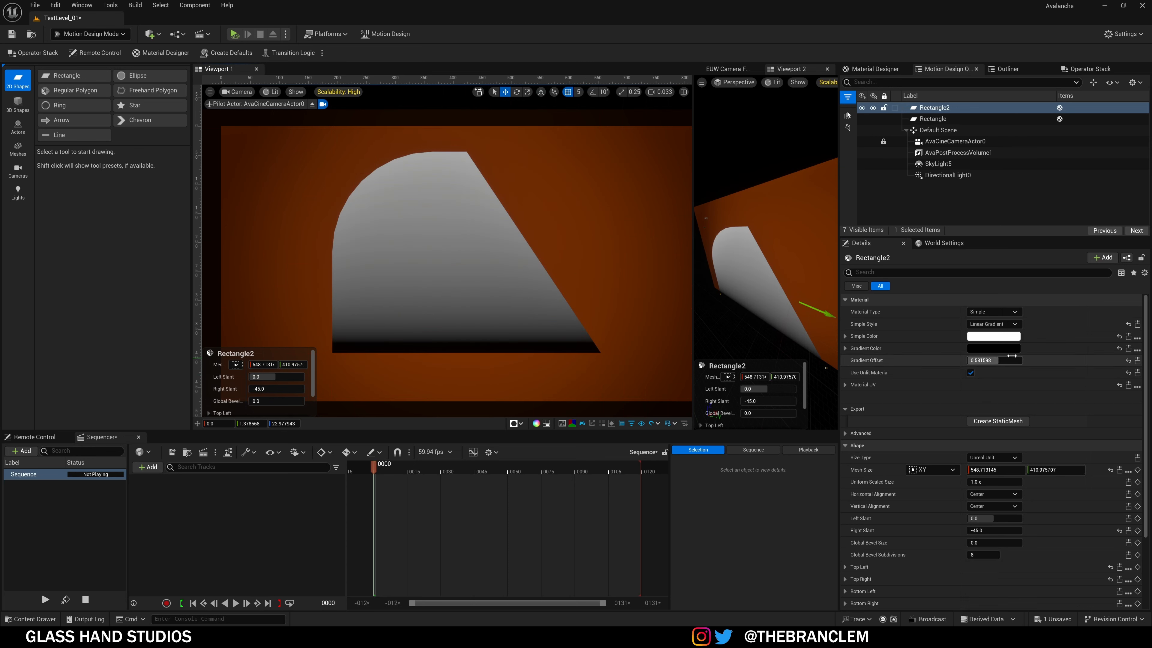
drag(1000, 363, 1003, 363)
scroll(923, 398, down, 3)
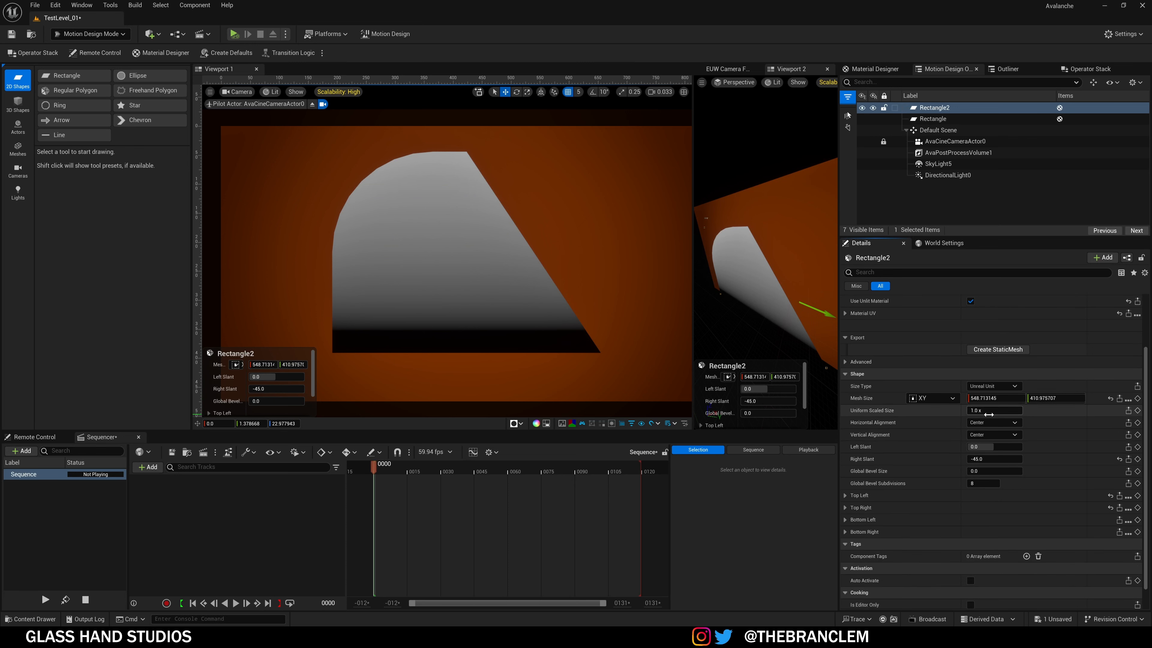
Step: Set Left Slant to -45 and Global Bevel Size to about 59.56, then expand Top Left
scroll(877, 454, down, 1)
drag(978, 434, 950, 433)
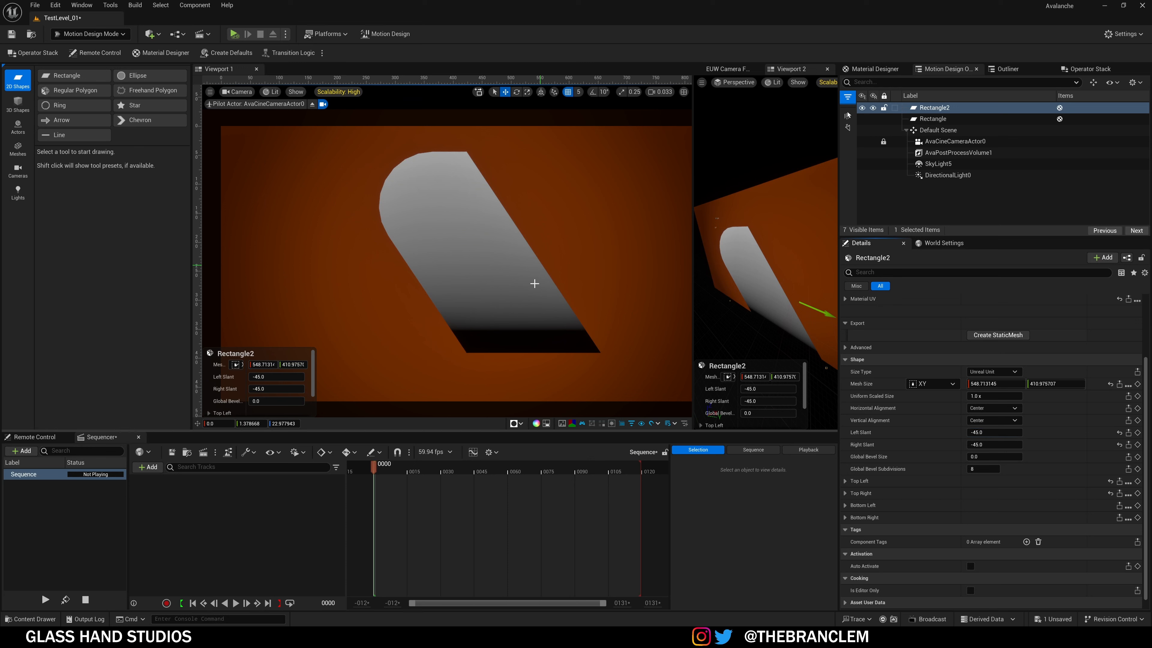
drag(979, 457, 1034, 458)
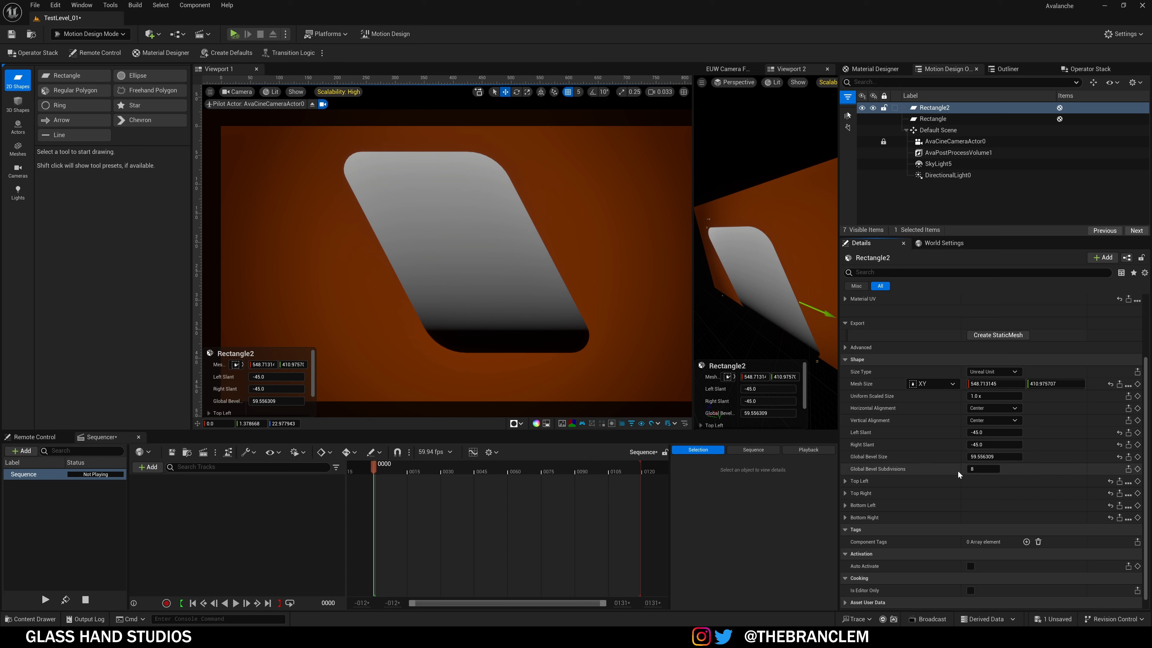
scroll(876, 487, down, 1)
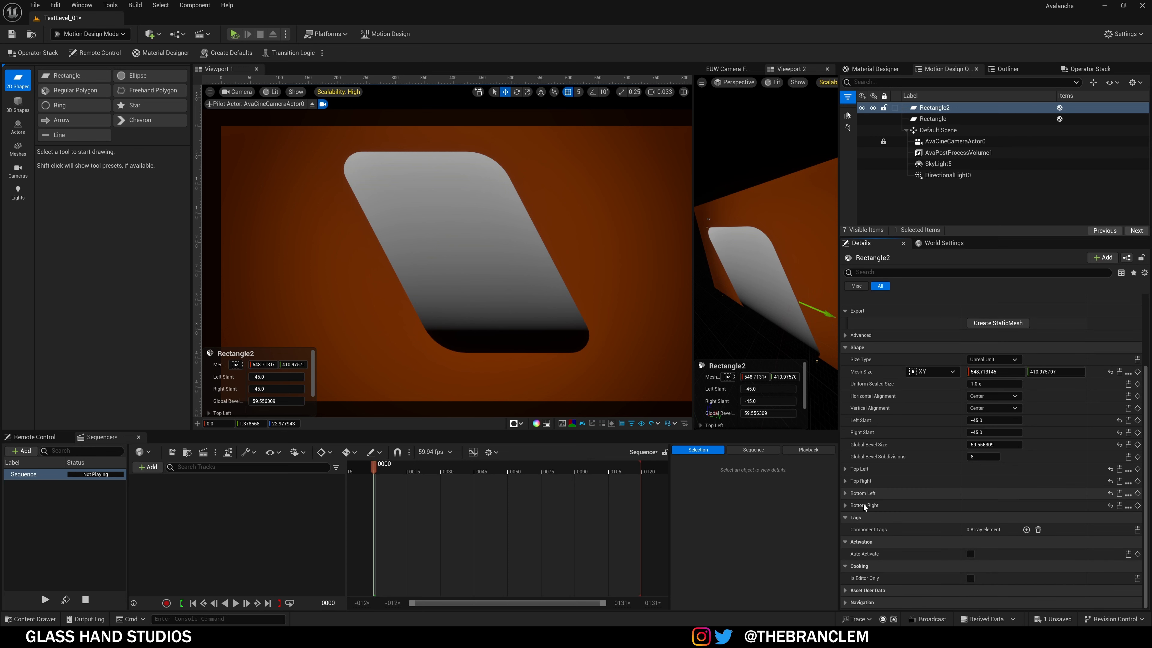
click(845, 469)
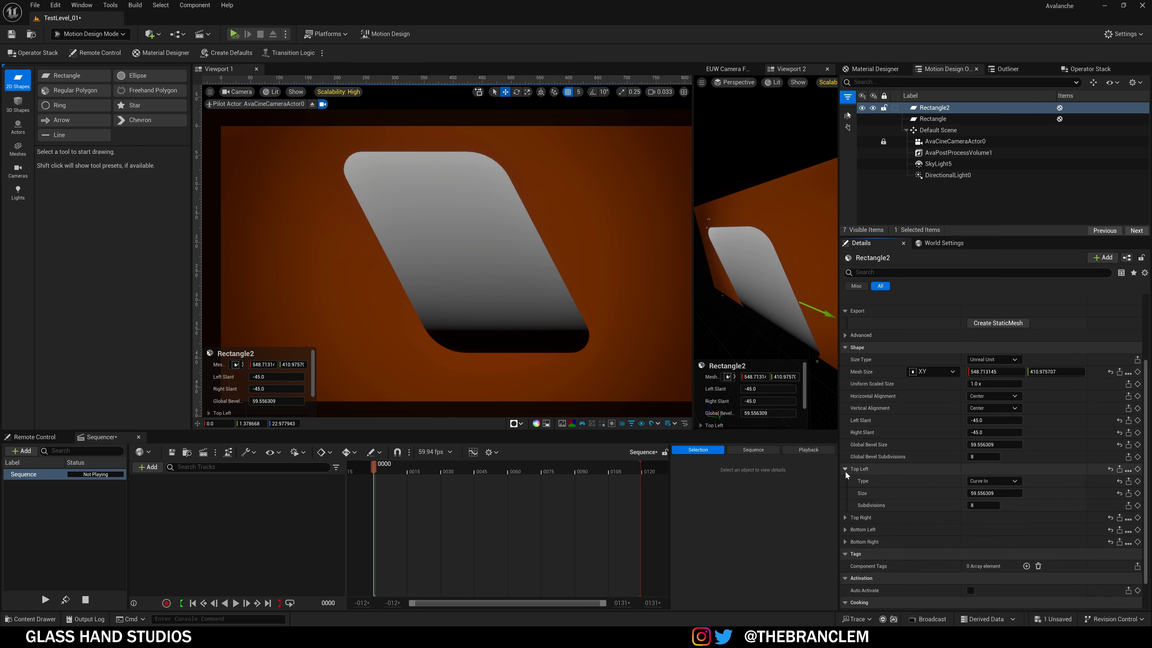
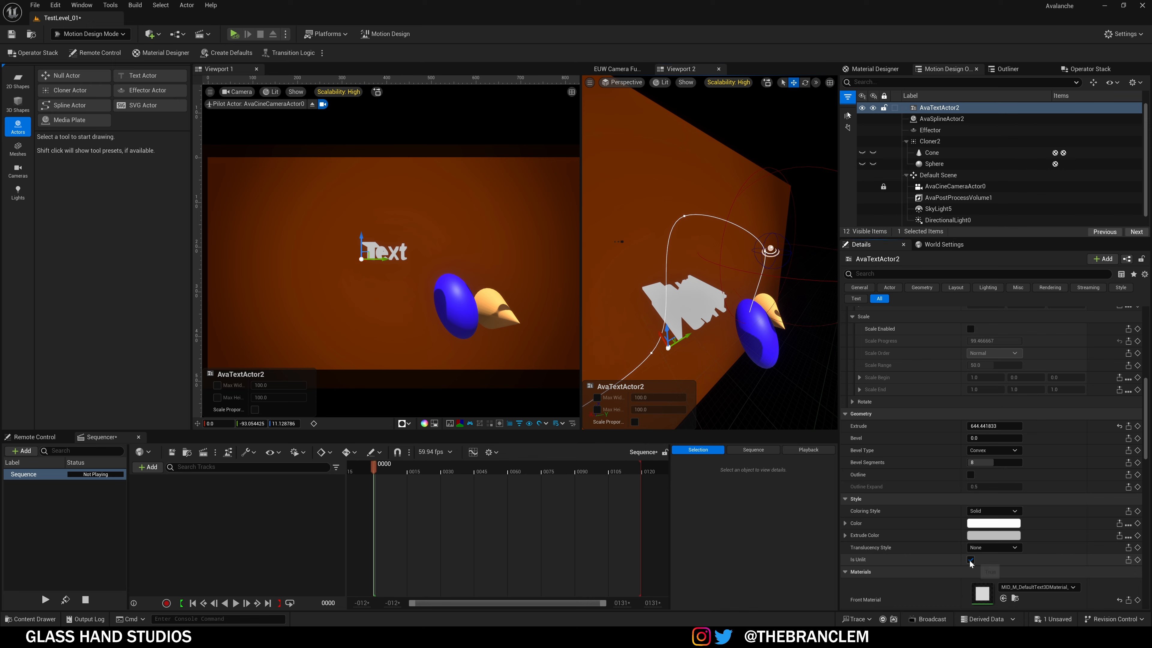
Step: Turn off Is Unit, try Outline and disable it again, and set Bevel to about 1.04
click(970, 560)
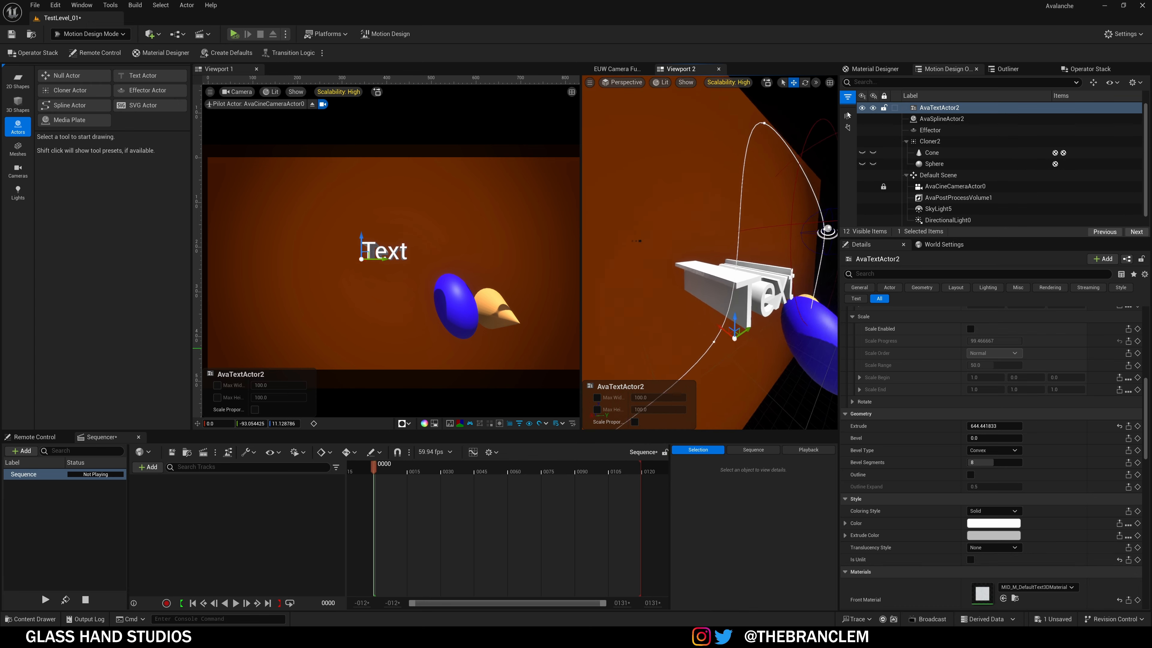
right_drag(735, 254, 615, 254)
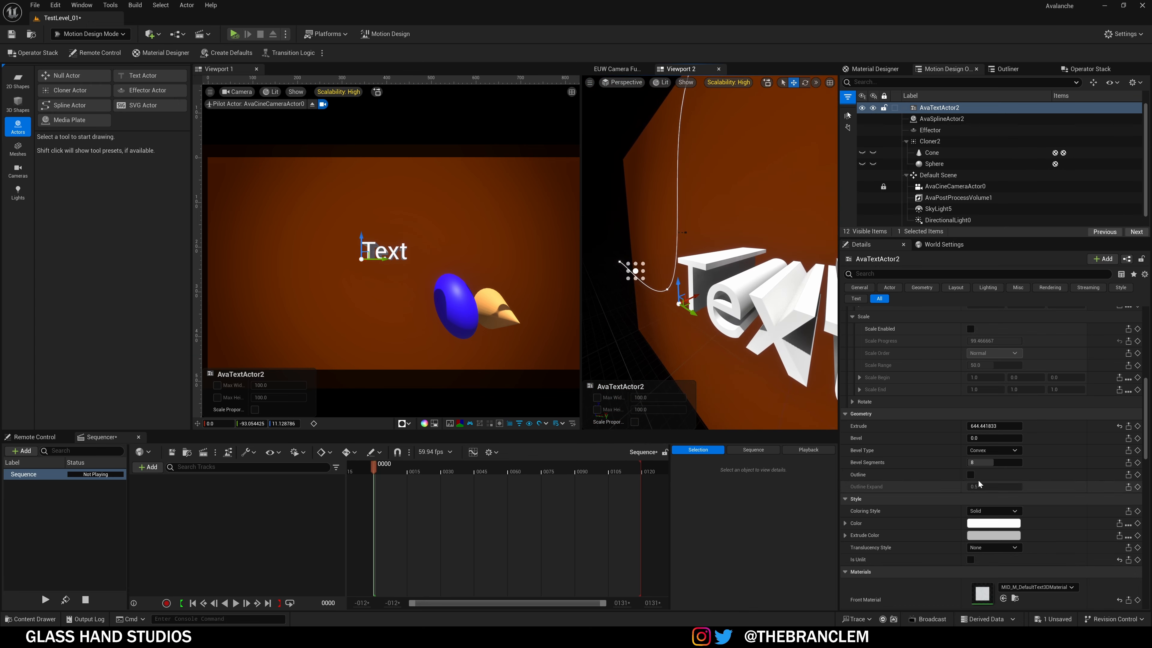
click(971, 475)
right_drag(753, 339, 626, 338)
click(971, 474)
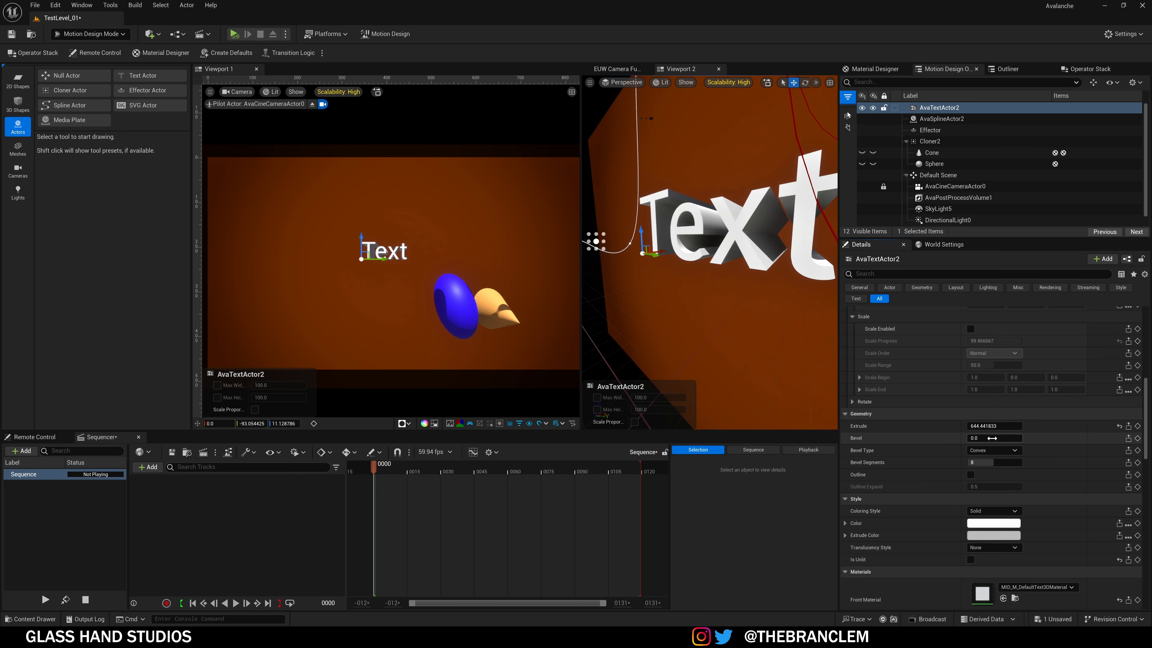
drag(992, 438, 1009, 438)
scroll(941, 440, up, 10)
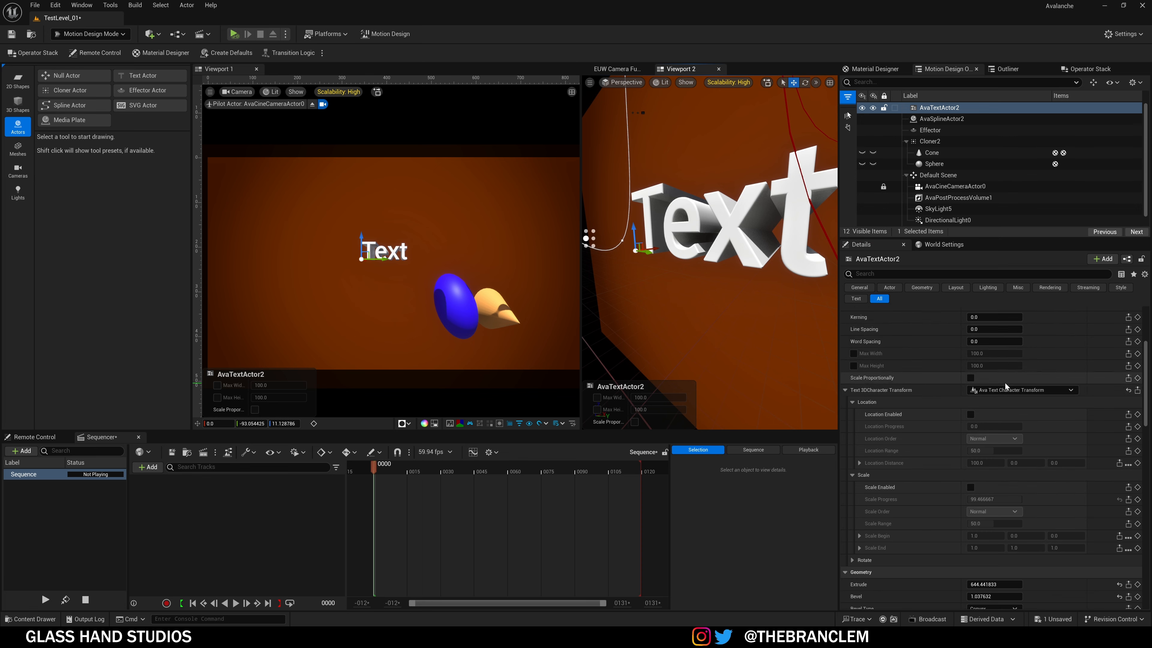
scroll(941, 440, up, 3)
Step: Open the Motion Design Font list and keep Roboto as the text's font
click(1021, 395)
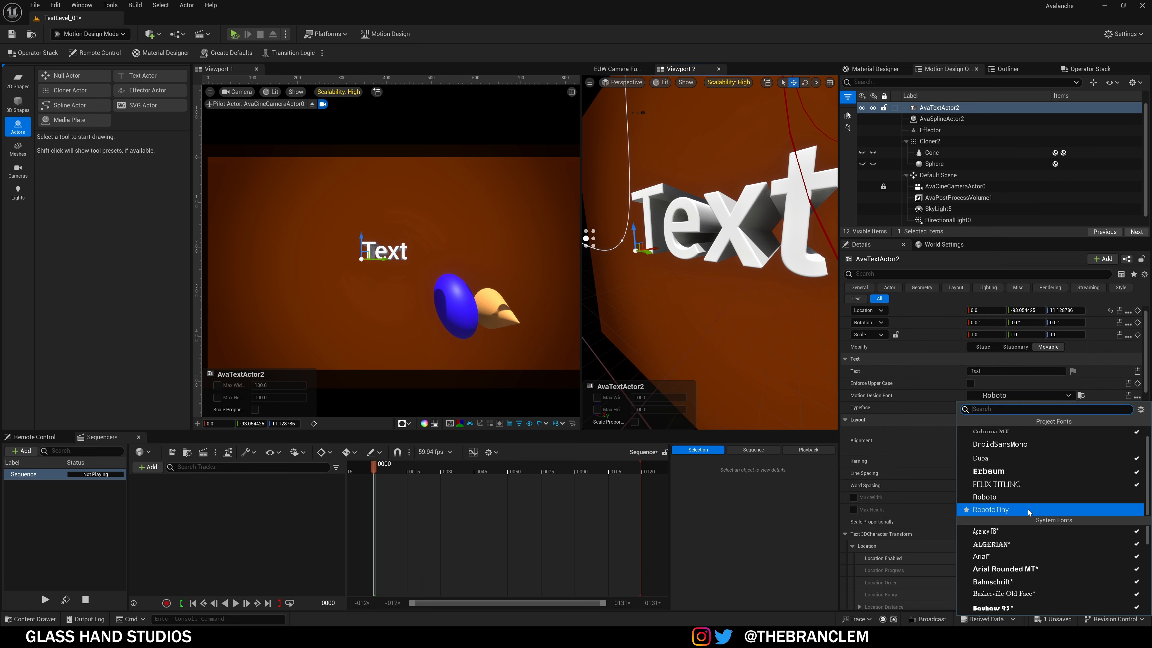
scroll(1066, 540, down, 4)
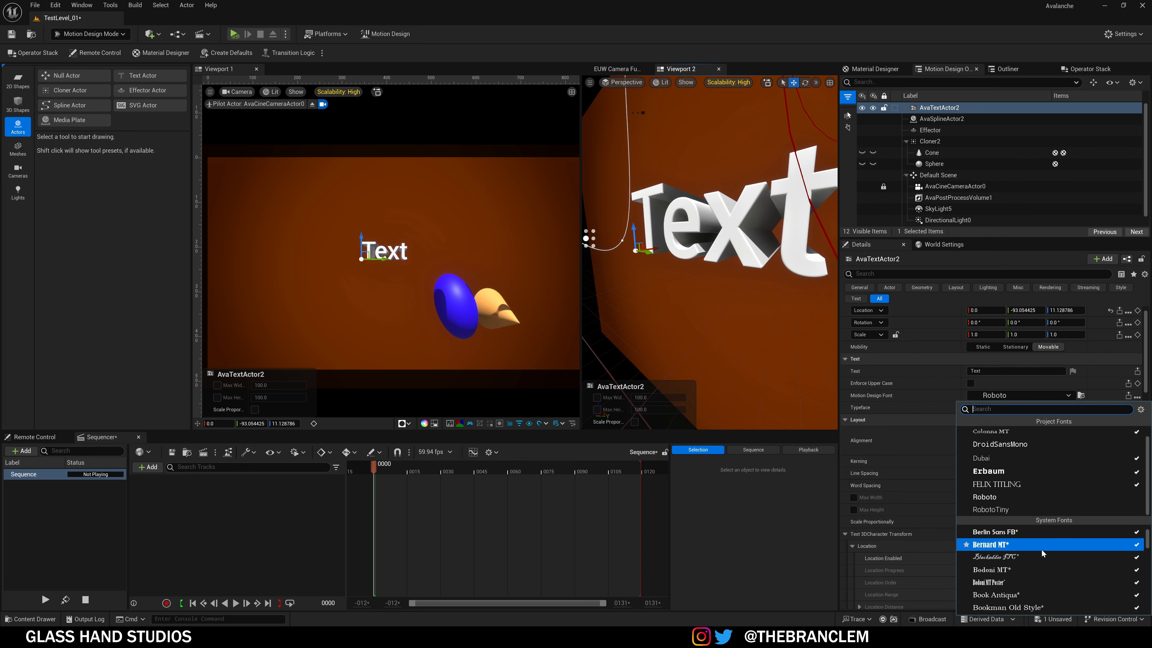
scroll(1016, 493, up, 1)
scroll(1004, 563, down, 5)
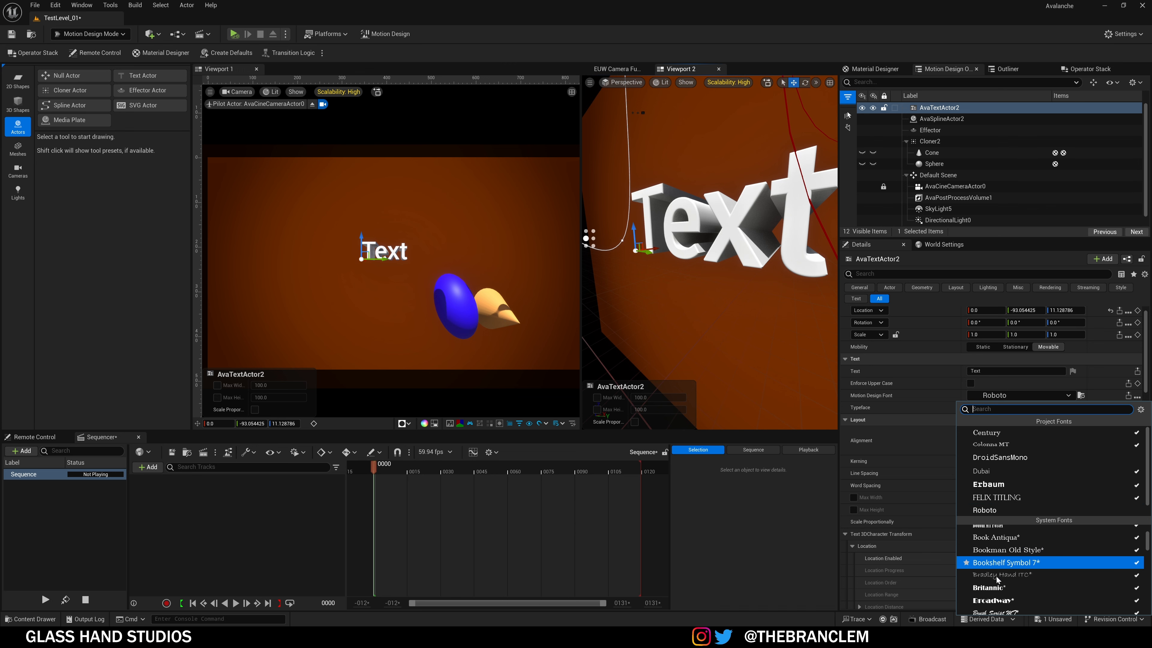
mouse_move(1146, 551)
mouse_down()
mouse_move(1146, 610)
mouse_move(1146, 554)
mouse_up()
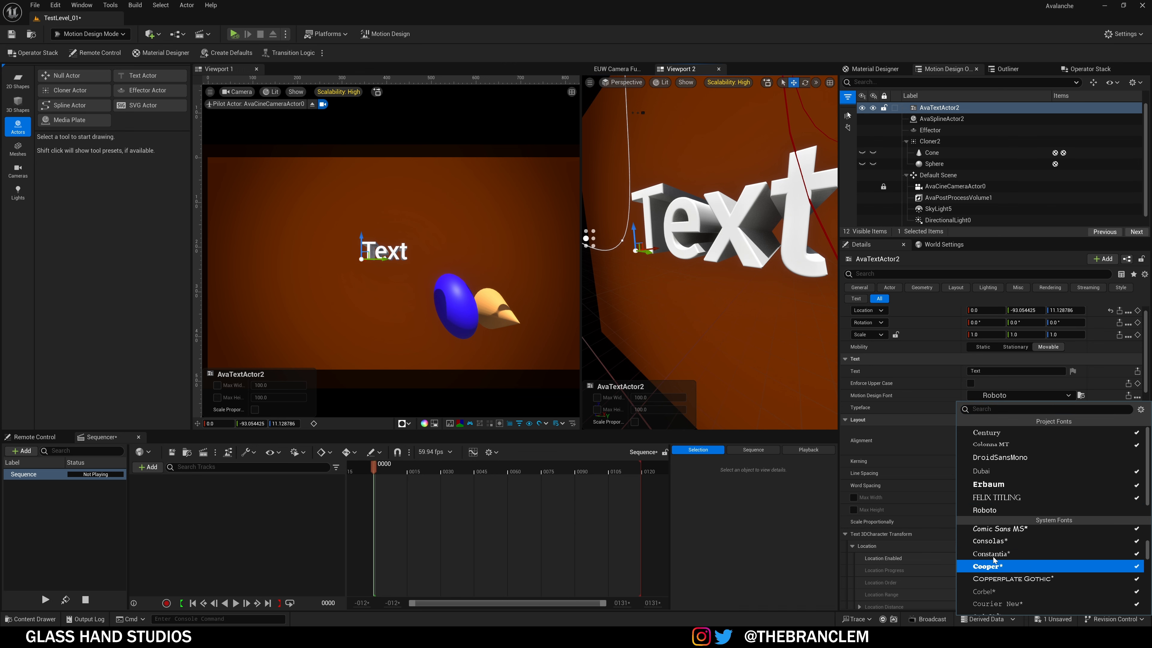
click(893, 437)
scroll(936, 558, down, 15)
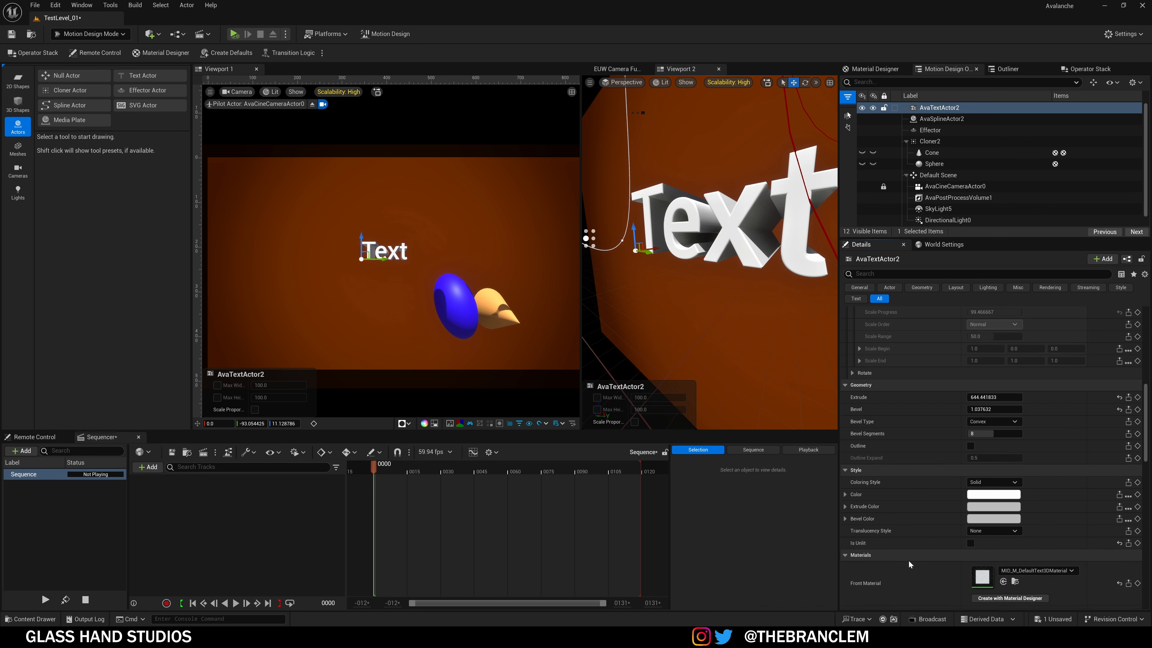
scroll(903, 368, up, 2)
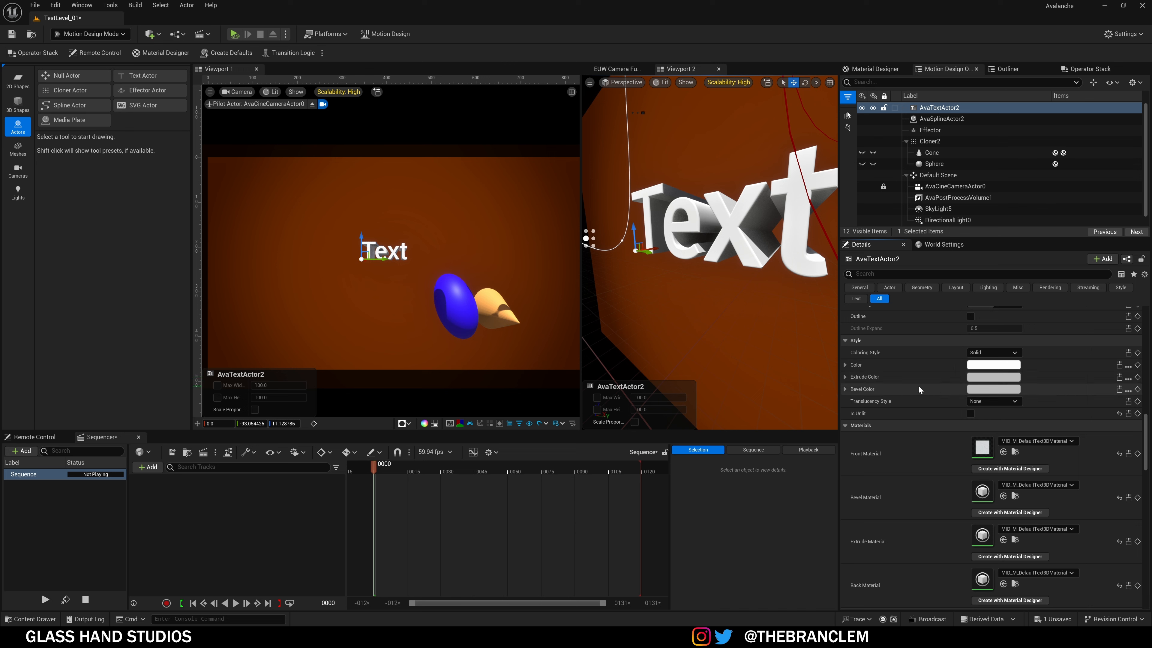
scroll(941, 432, down, 3)
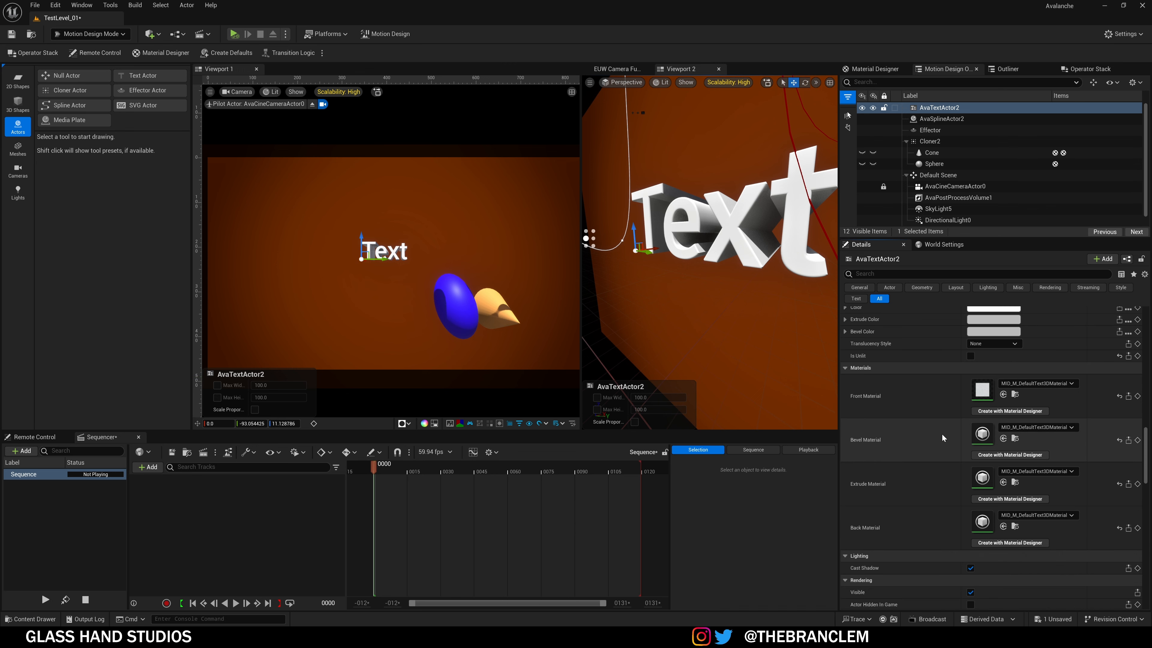
scroll(930, 474, down, 12)
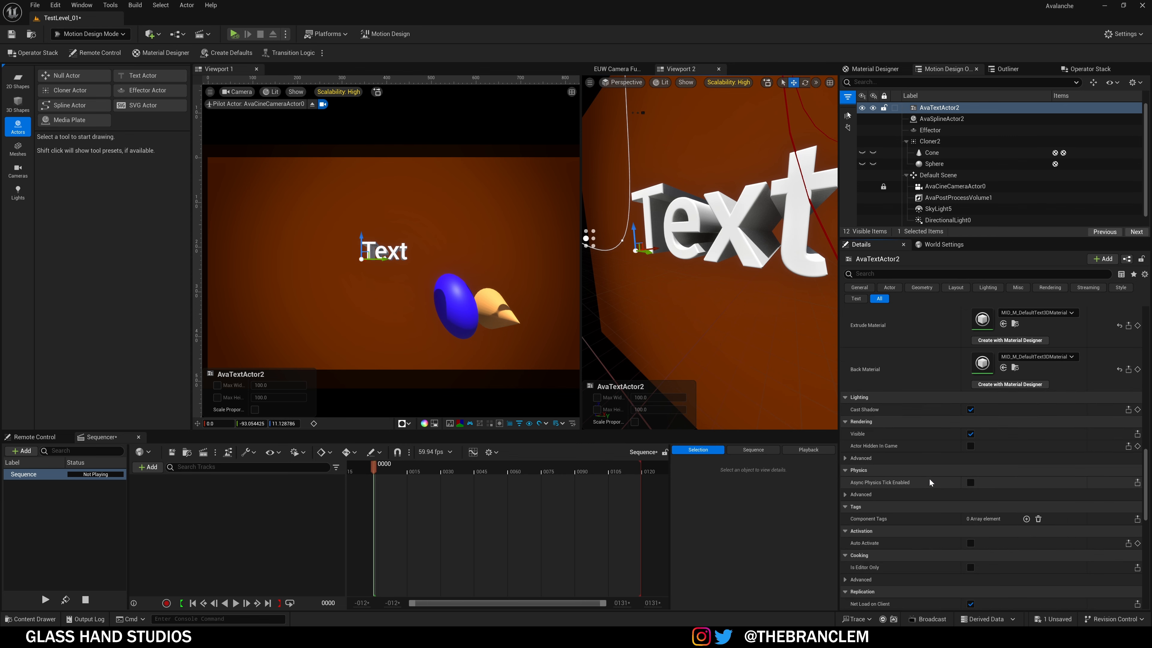
scroll(928, 478, down, 1)
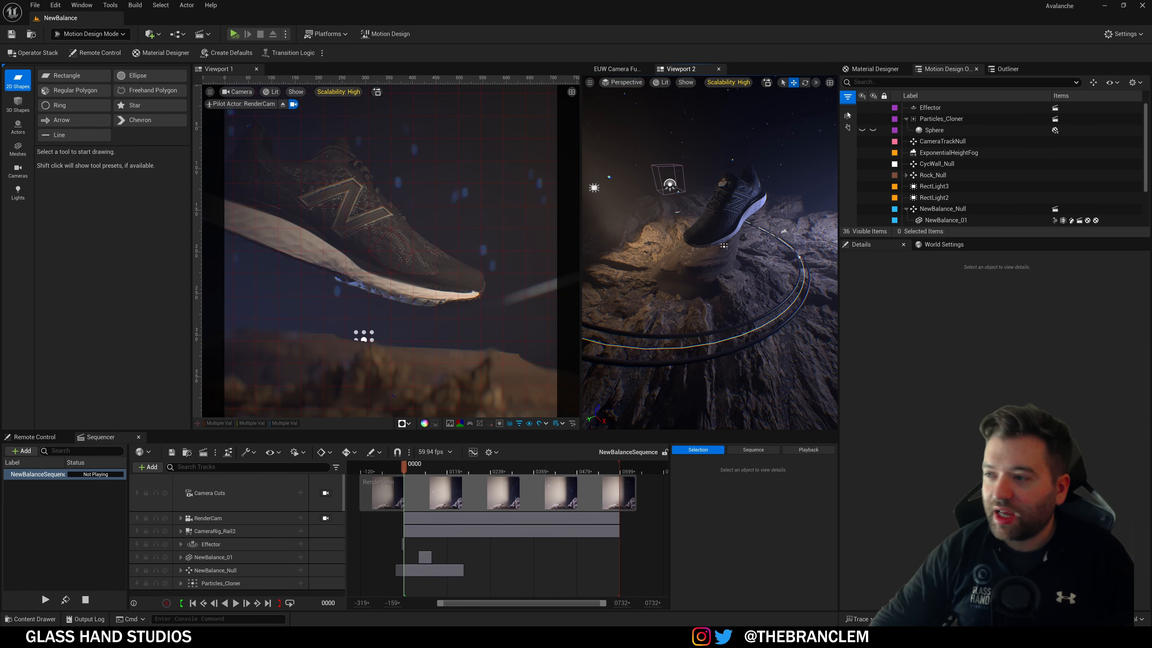
Step: Orbit Viewport 2 around the shoe scene and select RenderCam, checking the CameraRig_Rail2 rail
mouse_move(726, 223)
right_down()
mouse_move(657, 232)
mouse_move(712, 234)
right_up()
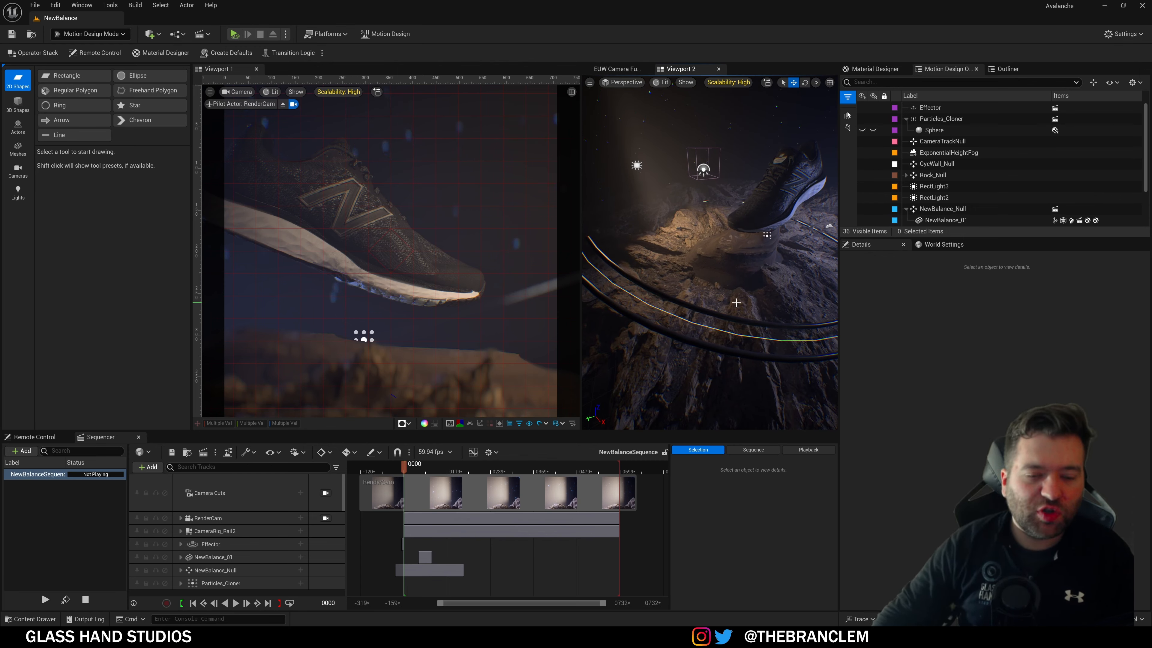
scroll(735, 305, up, 2)
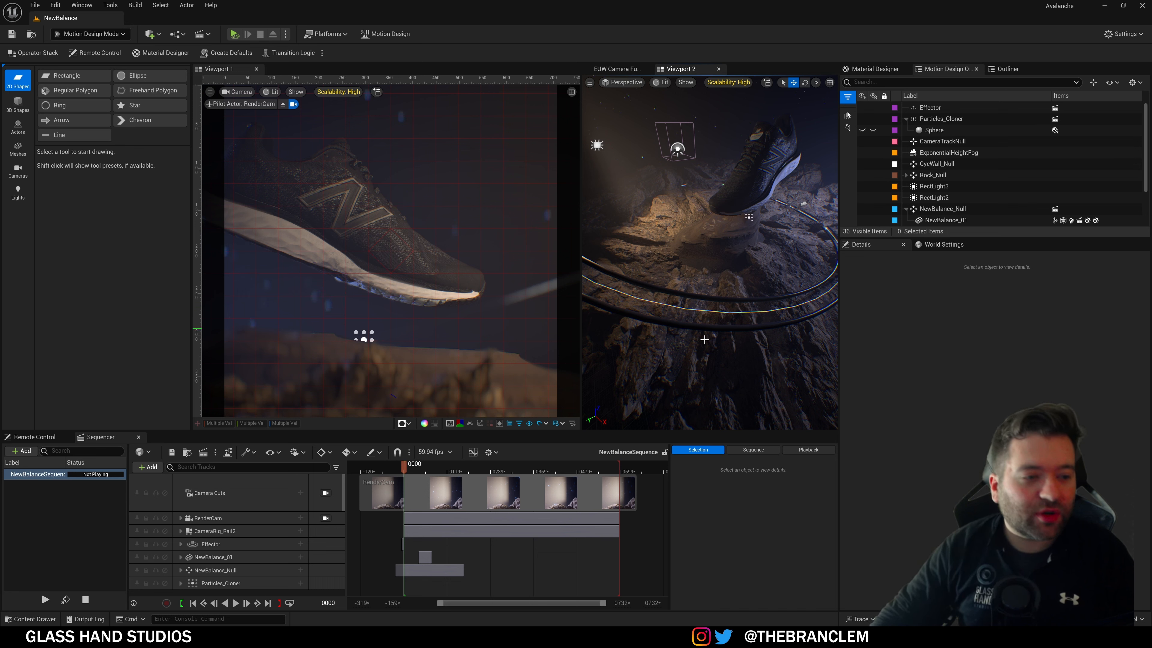
right_drag(704, 339, 707, 311)
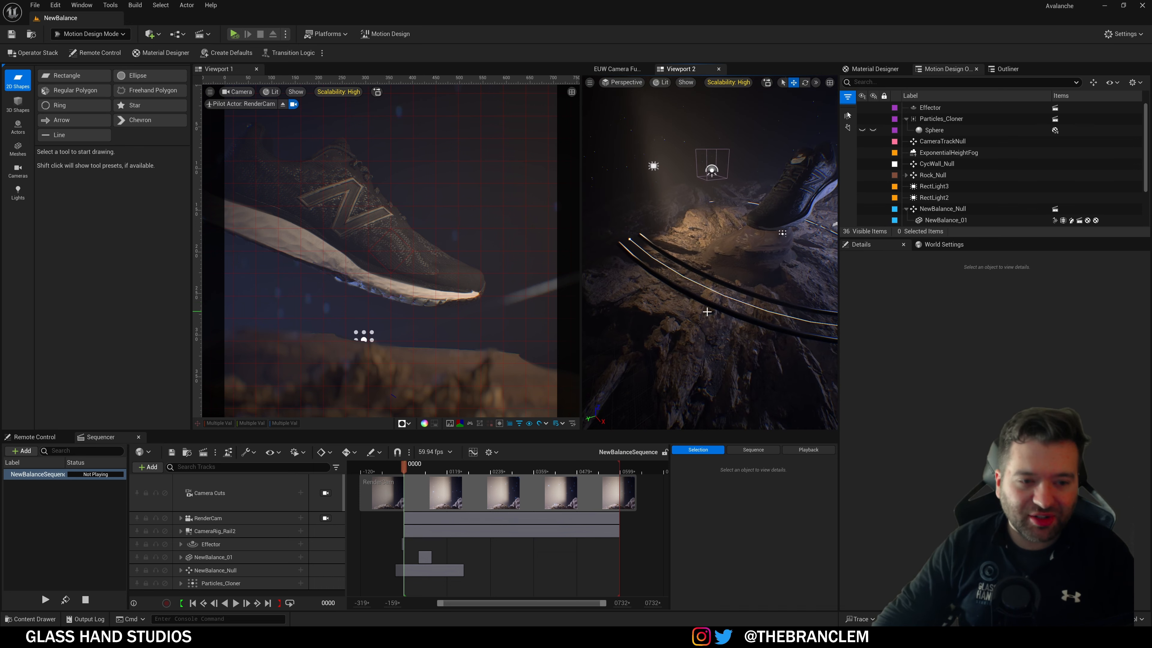
click(234, 518)
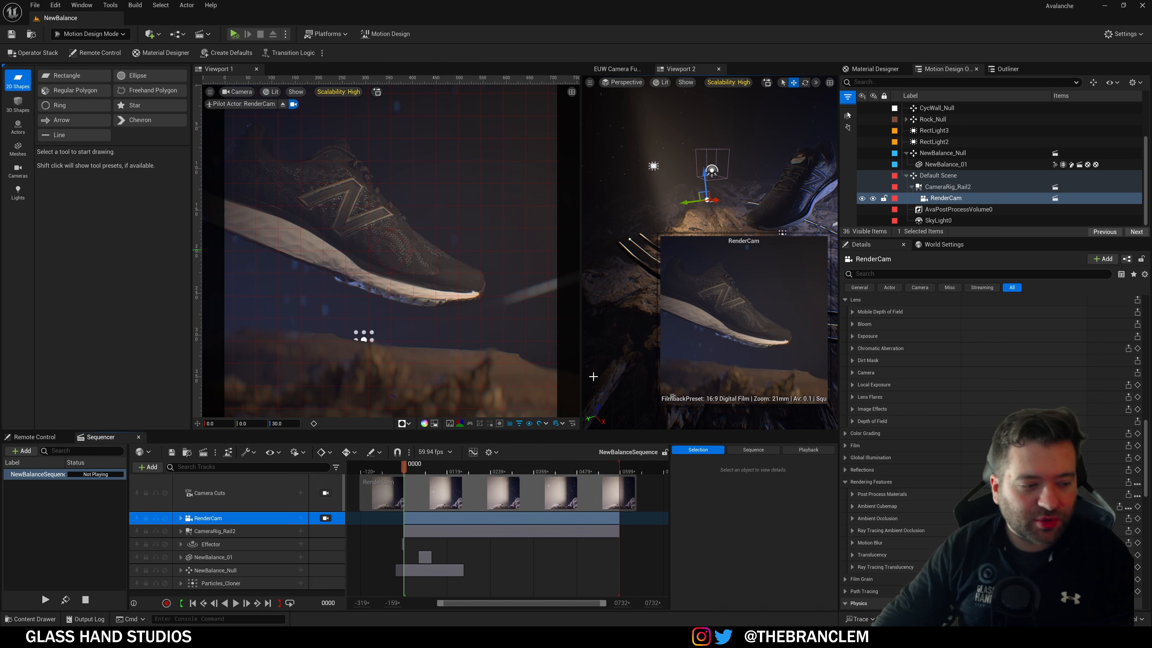
click(214, 531)
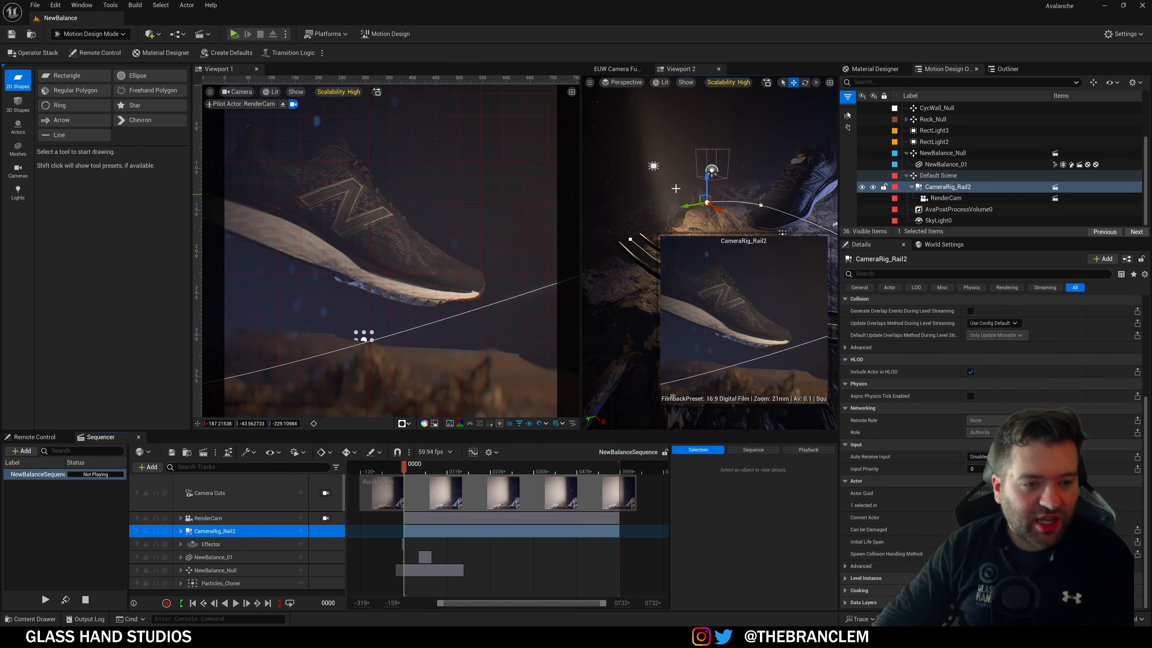
right_drag(676, 188, 675, 229)
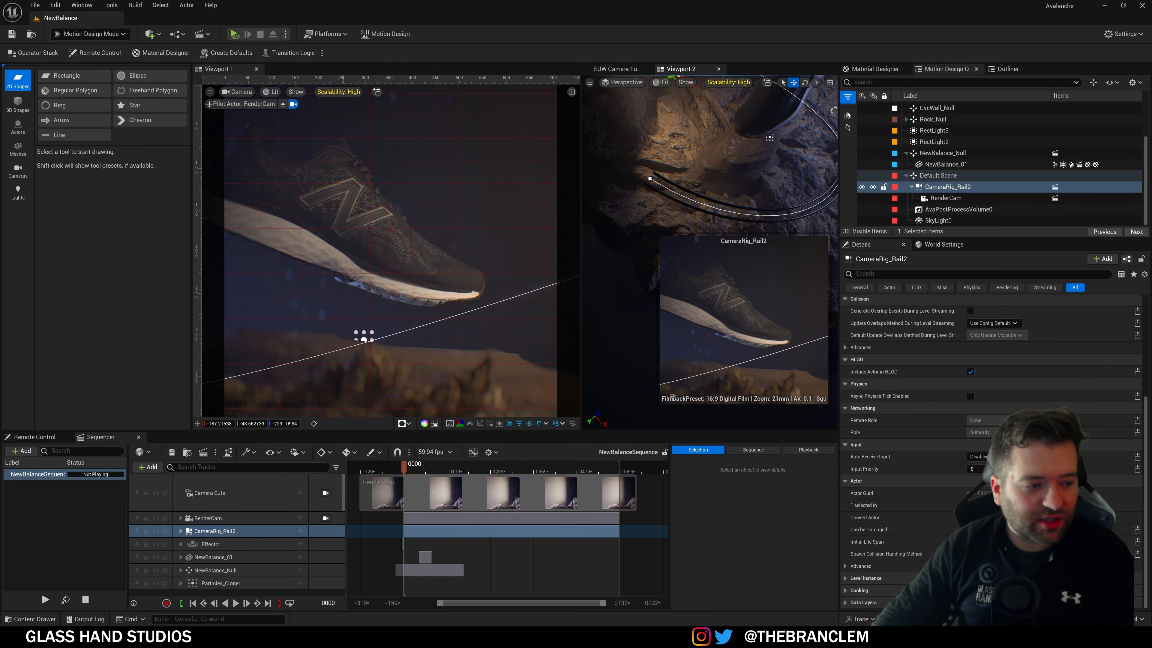
click(222, 521)
mouse_move(649, 190)
right_down()
mouse_move(671, 170)
mouse_move(665, 177)
right_up()
Step: Scrub through frames 0520 and 0268 to 0185 on the heel, then show the EUW Camera panel
drag(425, 473, 592, 470)
right_drag(784, 177, 787, 201)
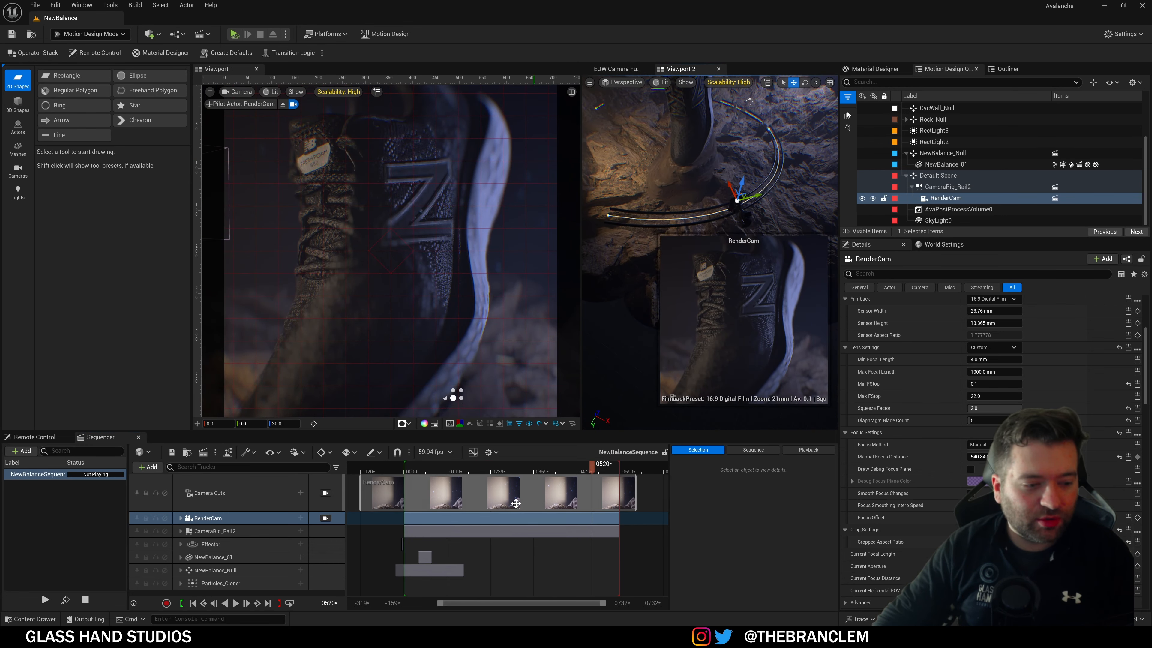
mouse_move(586, 472)
mouse_down()
mouse_move(511, 473)
mouse_move(608, 472)
mouse_move(595, 472)
mouse_up()
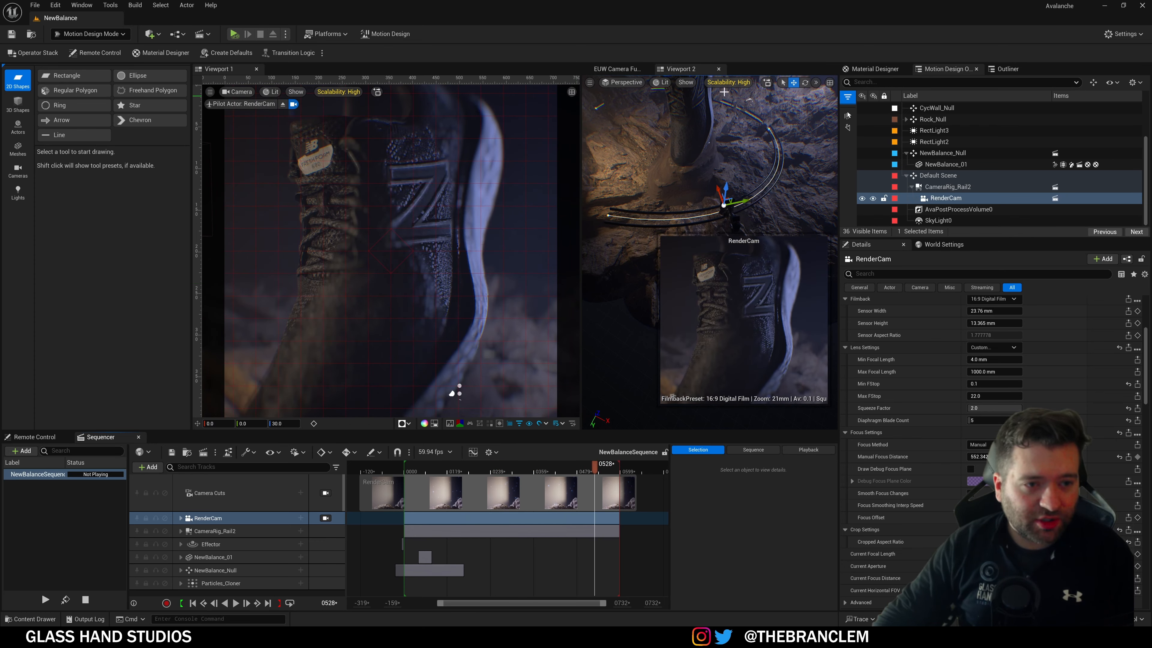
drag(564, 474, 471, 473)
right_drag(699, 236, 702, 234)
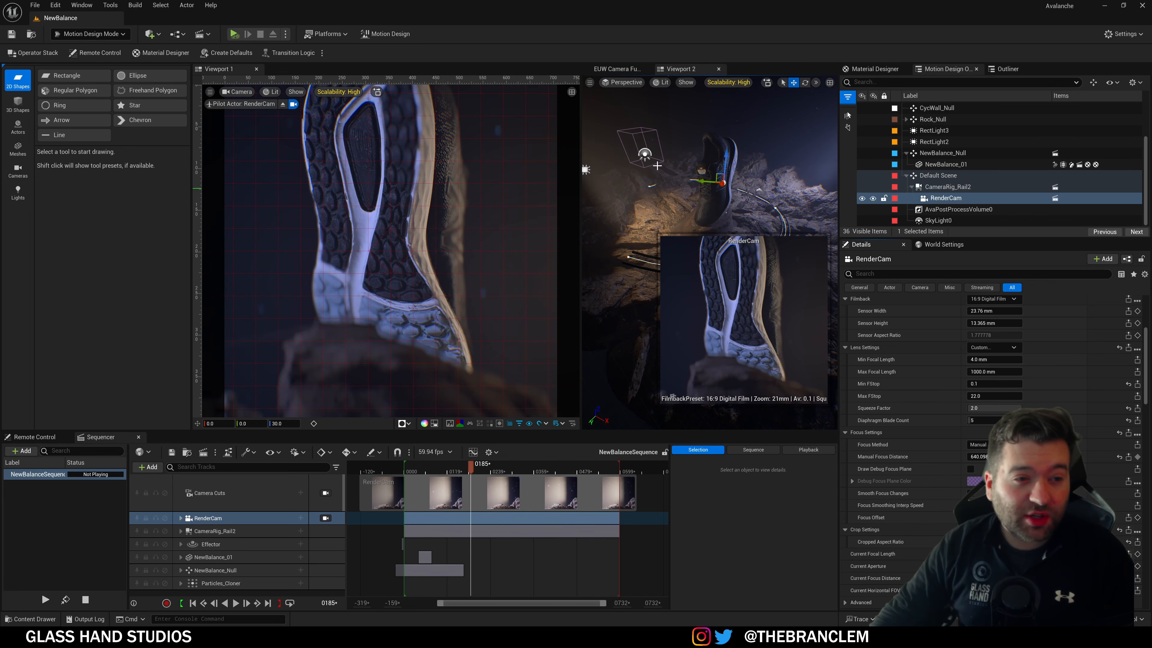
click(621, 69)
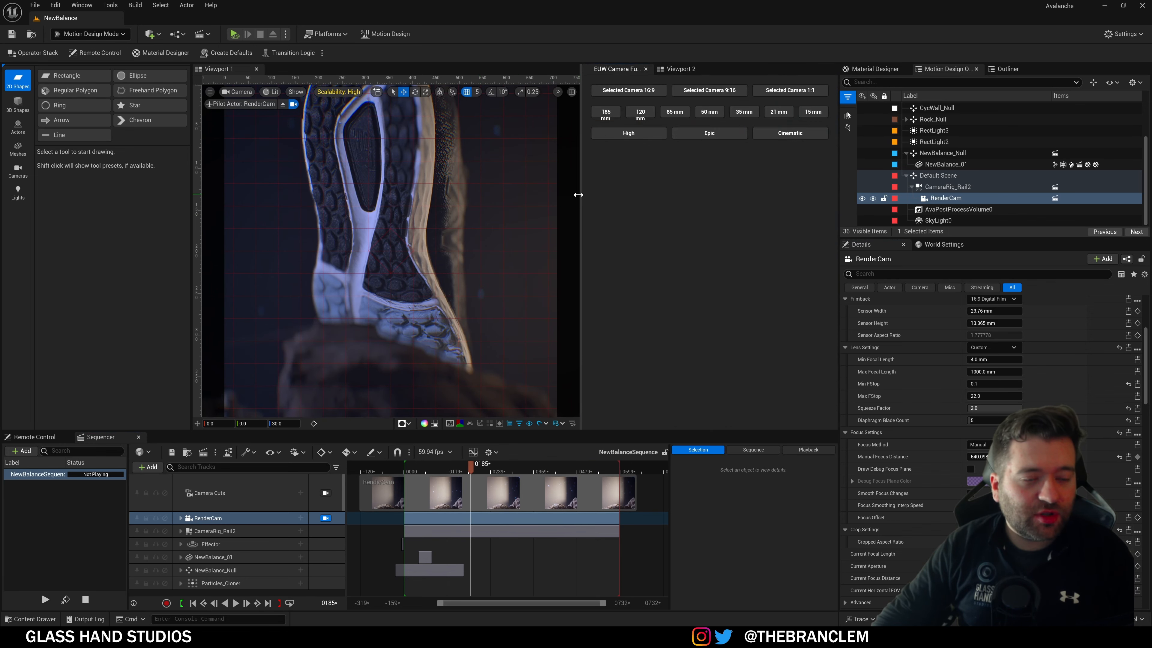
Step: Widen the preset panel, hide the grid, and cycle RenderCam through 16:9, 9:16 and 1:1, ending at 16:9
drag(578, 195, 518, 195)
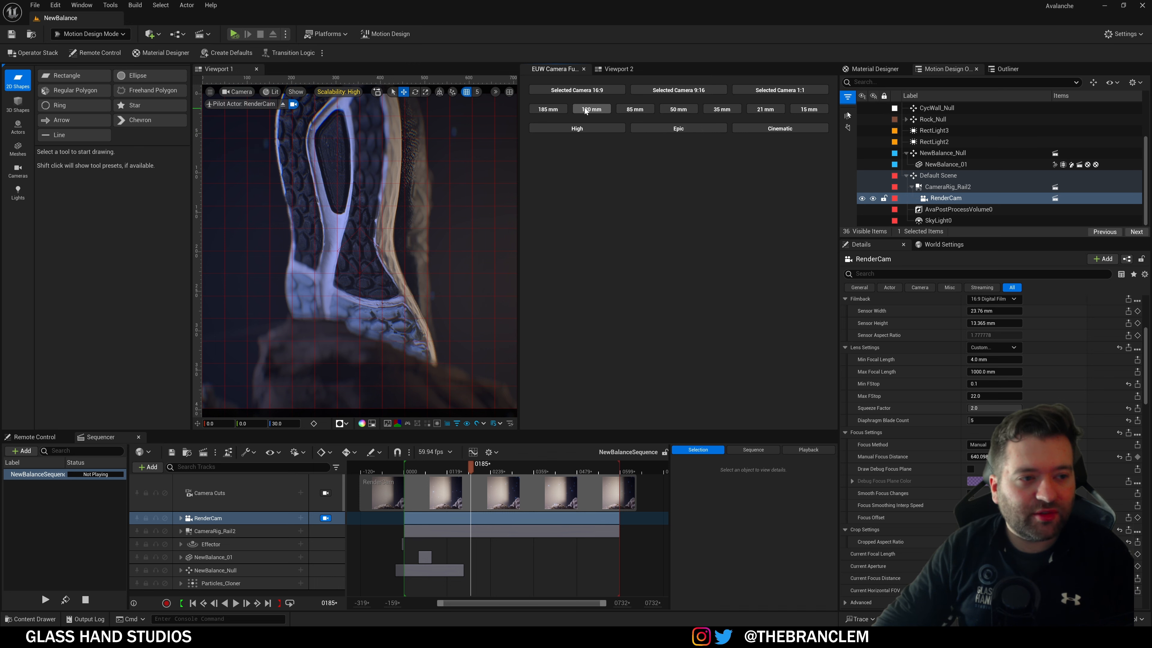
click(585, 91)
click(665, 90)
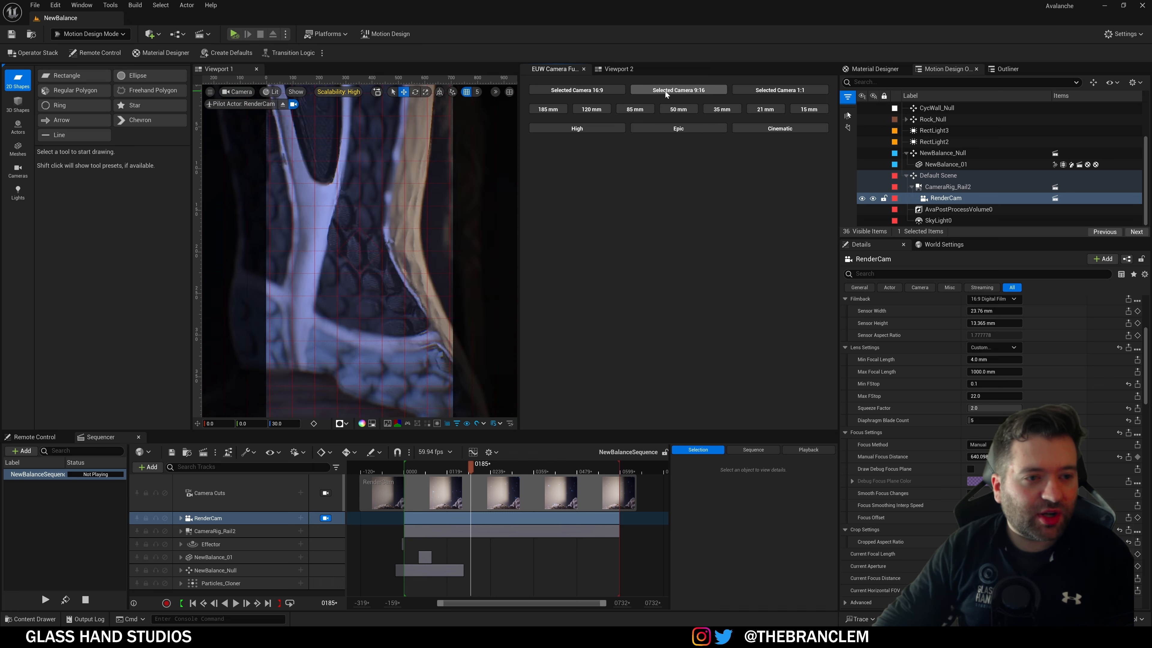
click(763, 89)
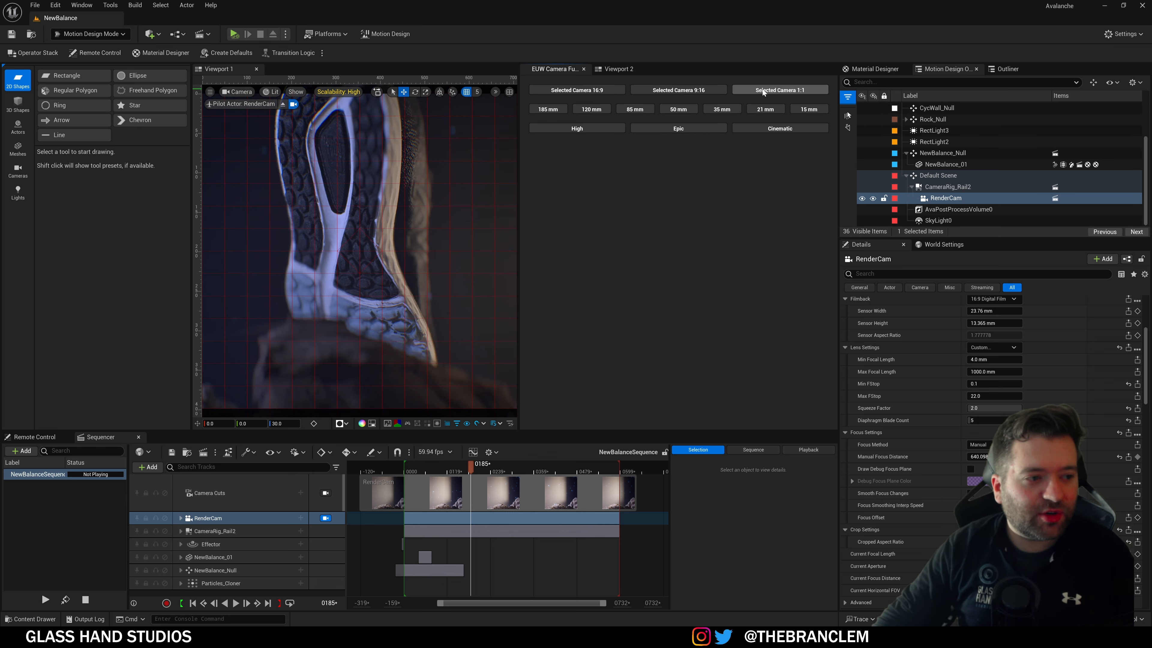
click(427, 425)
click(679, 90)
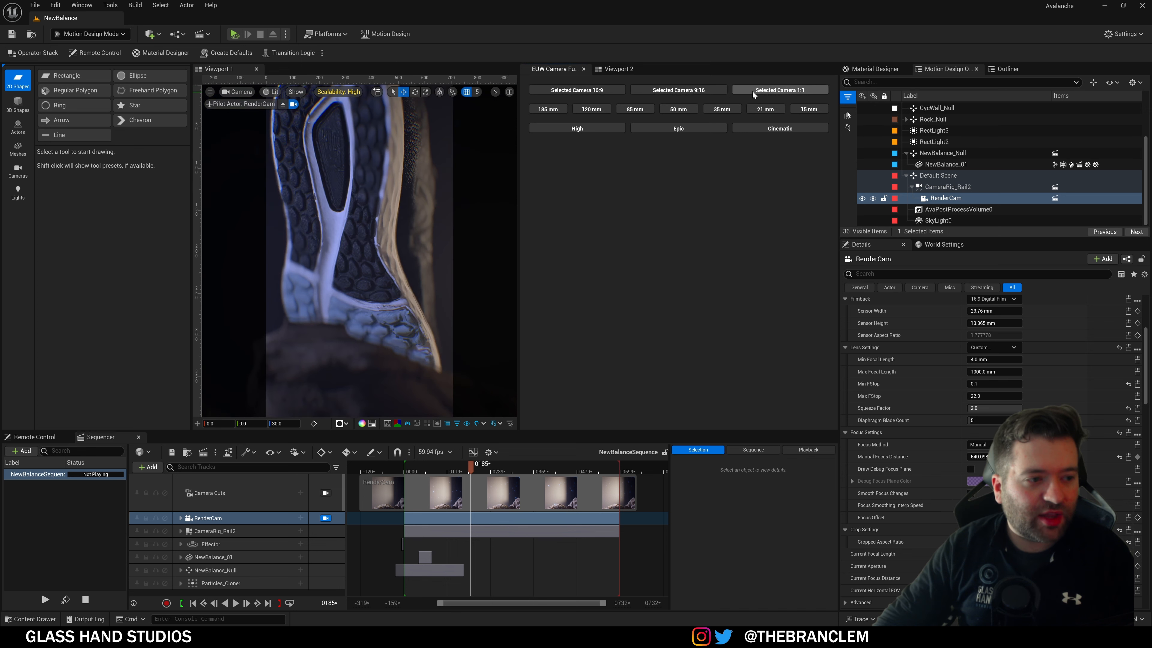
click(771, 89)
click(604, 92)
Step: Cycle RenderCam's lens presets from 185 mm down to 15 mm and back to 185 mm
click(556, 109)
click(580, 109)
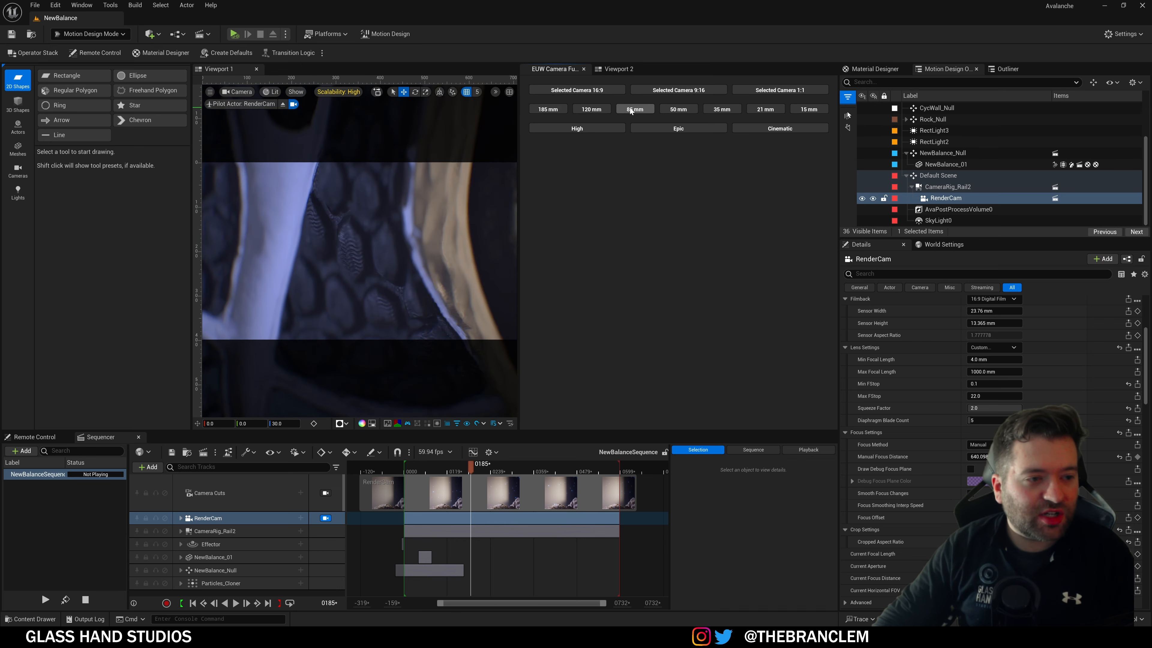
click(630, 107)
click(675, 108)
click(724, 109)
click(760, 112)
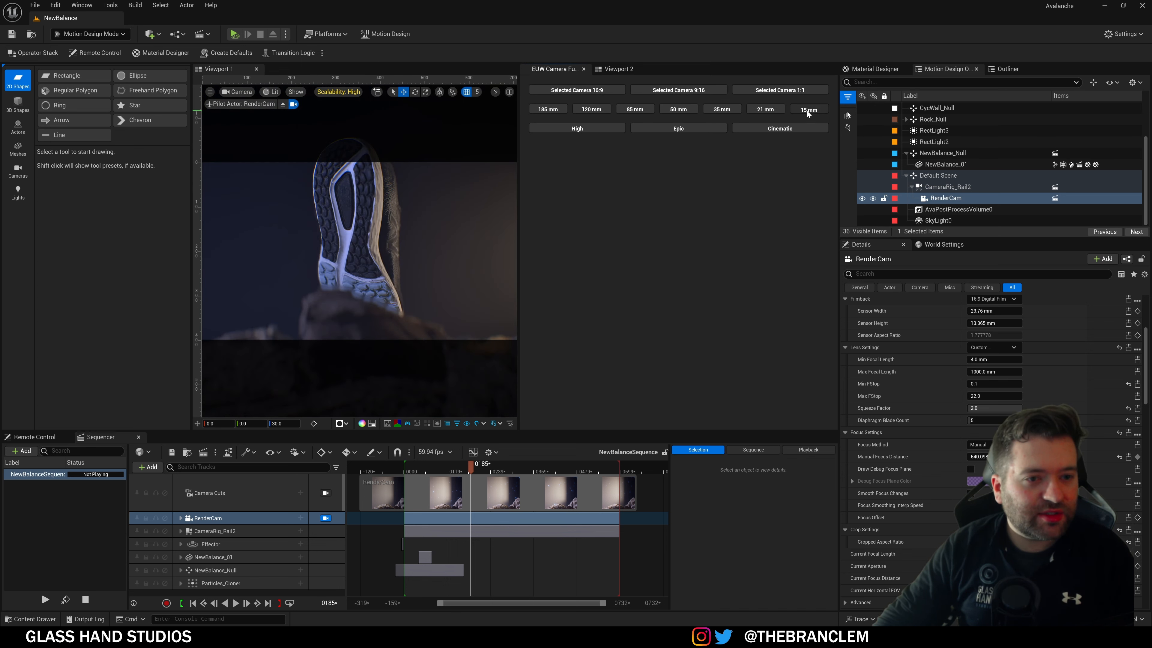
click(806, 110)
click(594, 110)
click(553, 108)
click(553, 109)
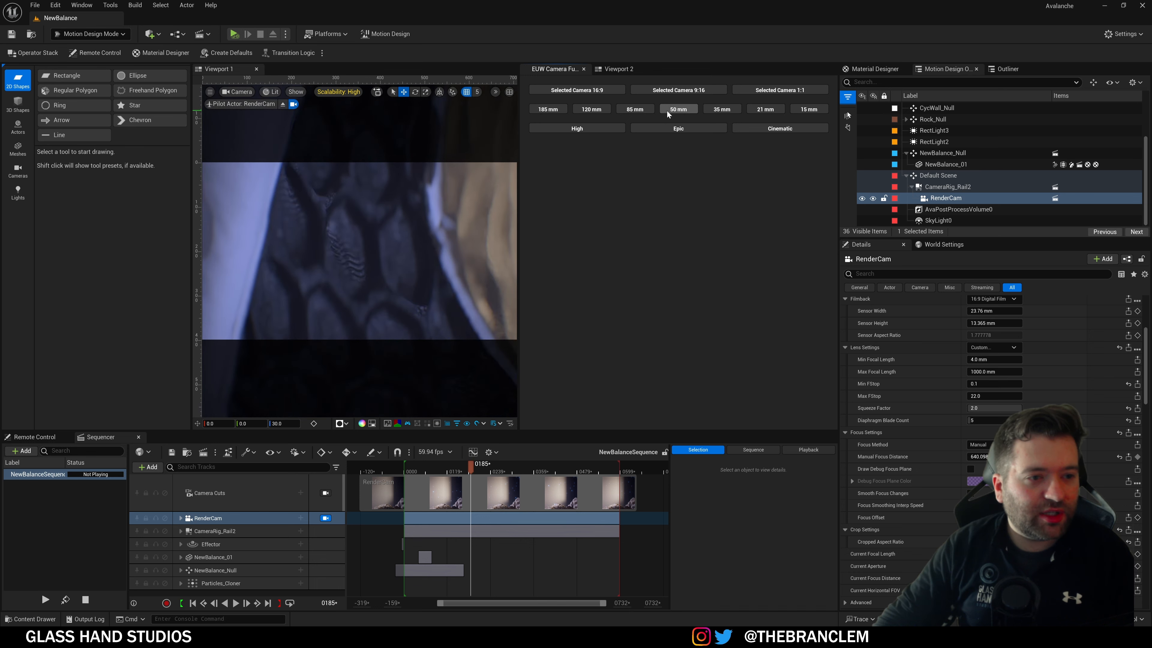
click(669, 111)
Step: Reframe to 9:16 then 1:1, and cycle viewport quality through High, Epic and Cinematic, ending on High
click(714, 89)
click(740, 88)
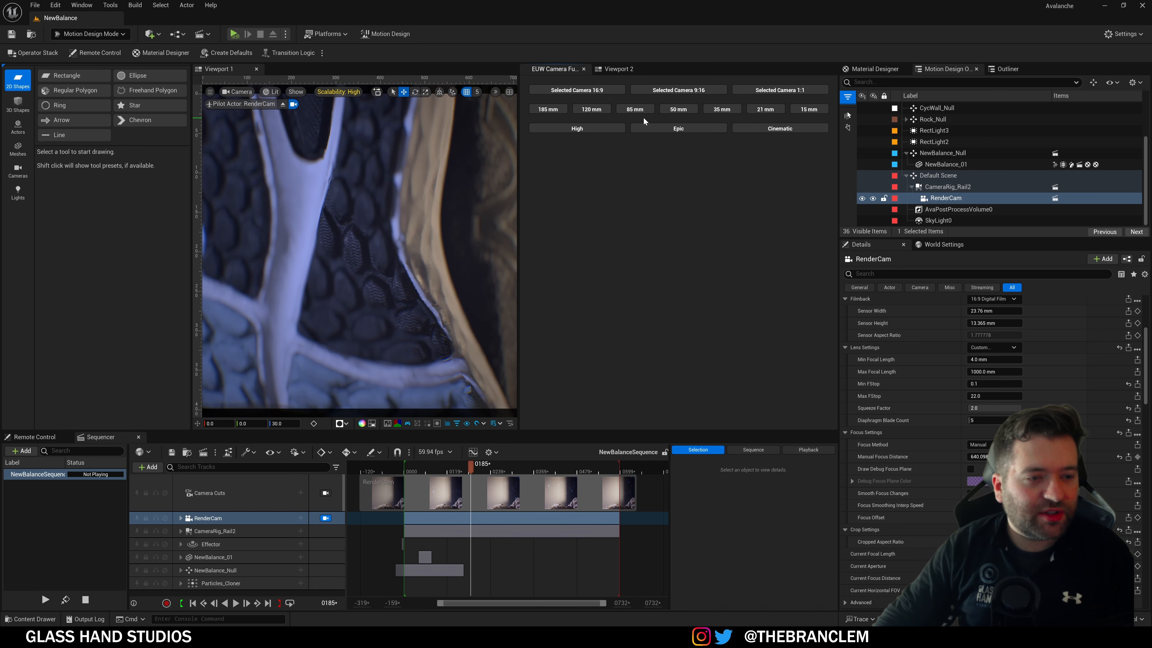
click(599, 130)
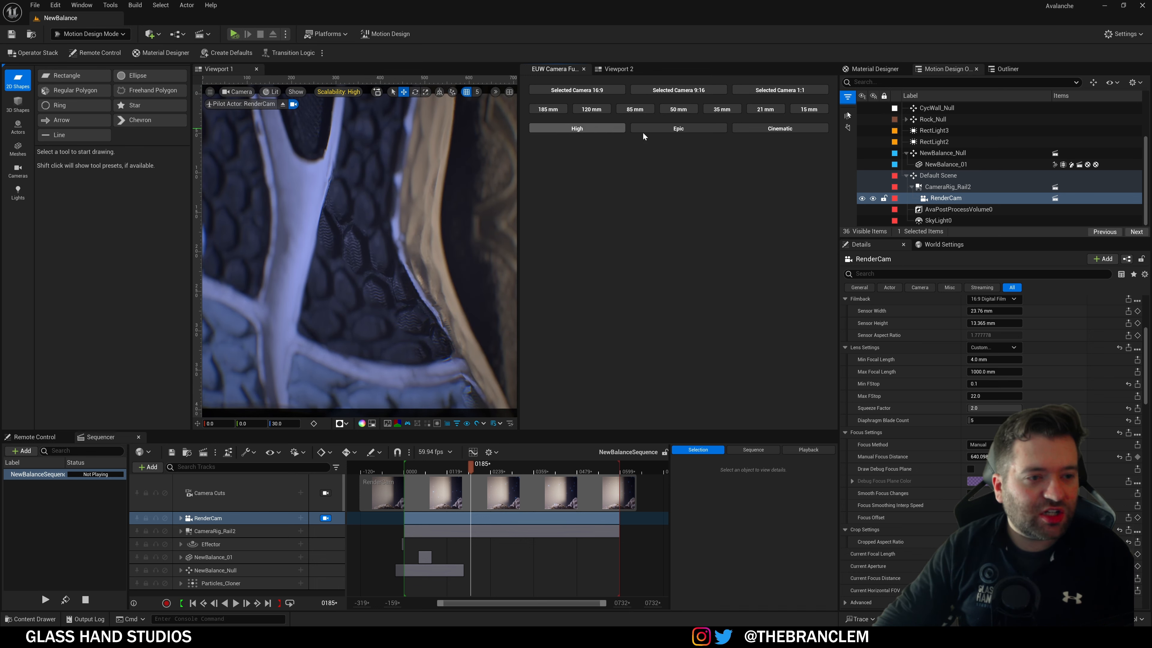
click(676, 133)
click(766, 131)
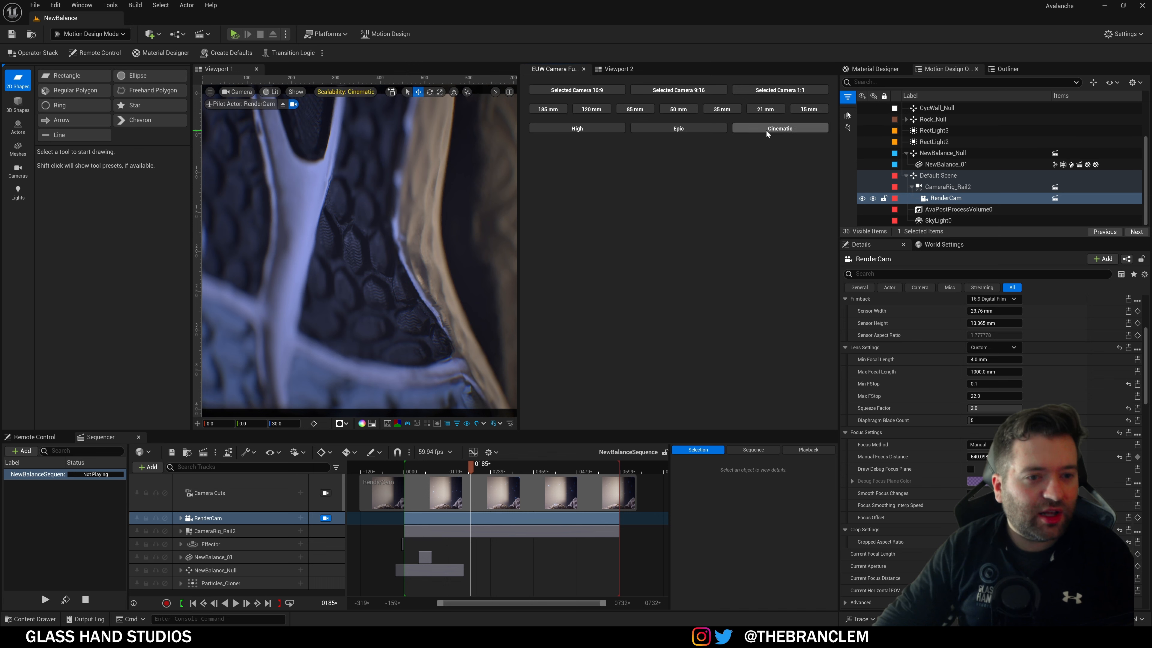
click(573, 129)
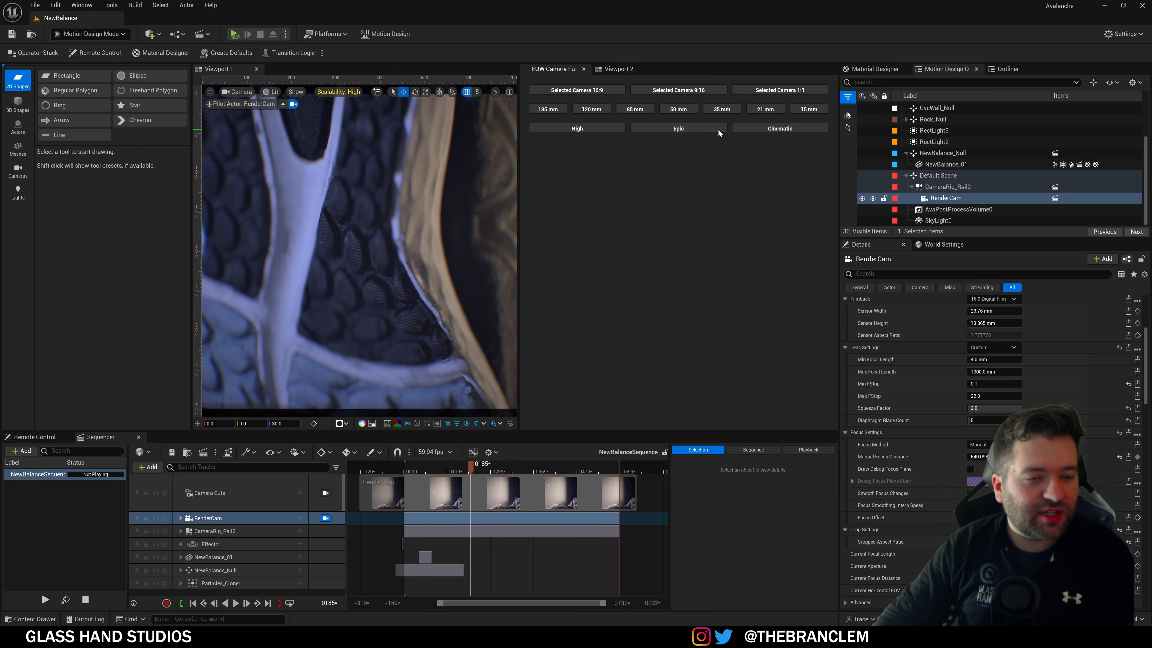
click(719, 130)
click(767, 129)
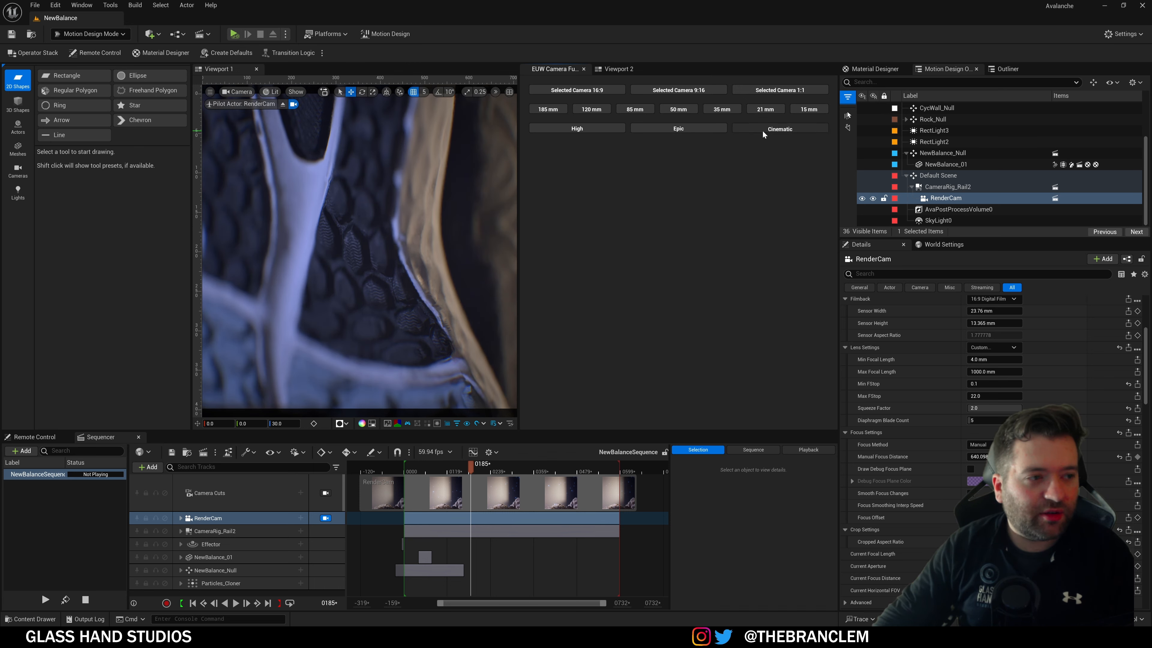
click(611, 129)
Step: Settle on square 1:1 framing with a 15 mm lens showing the whole shoe, then open the Content Drawer
click(592, 91)
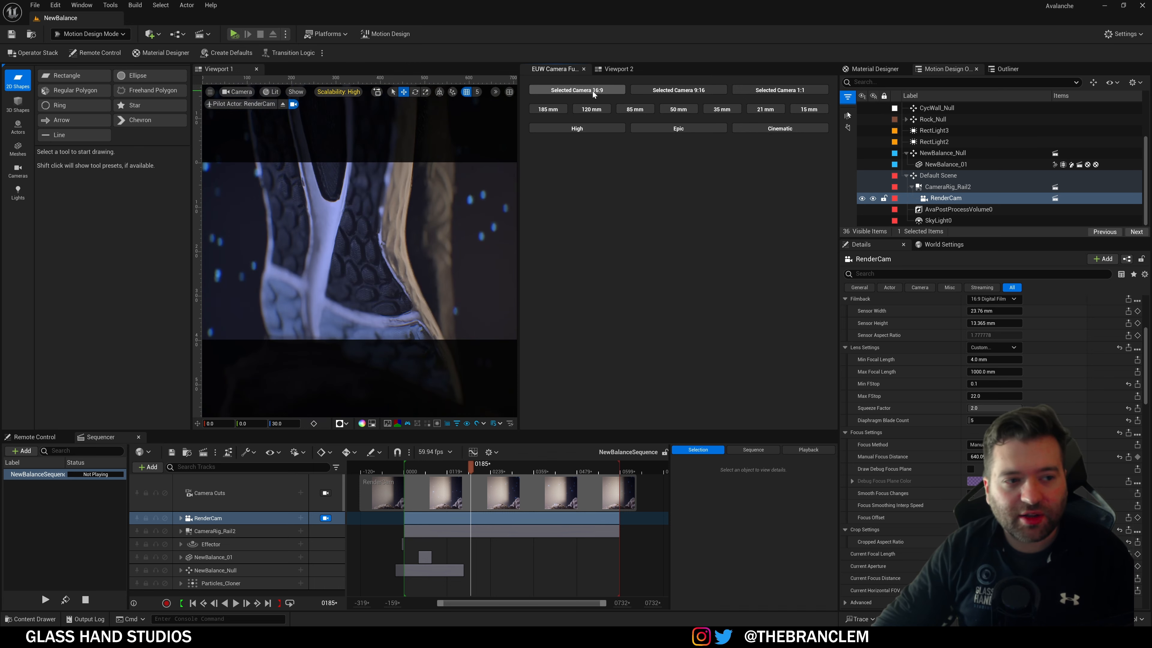
click(563, 110)
click(775, 91)
click(639, 111)
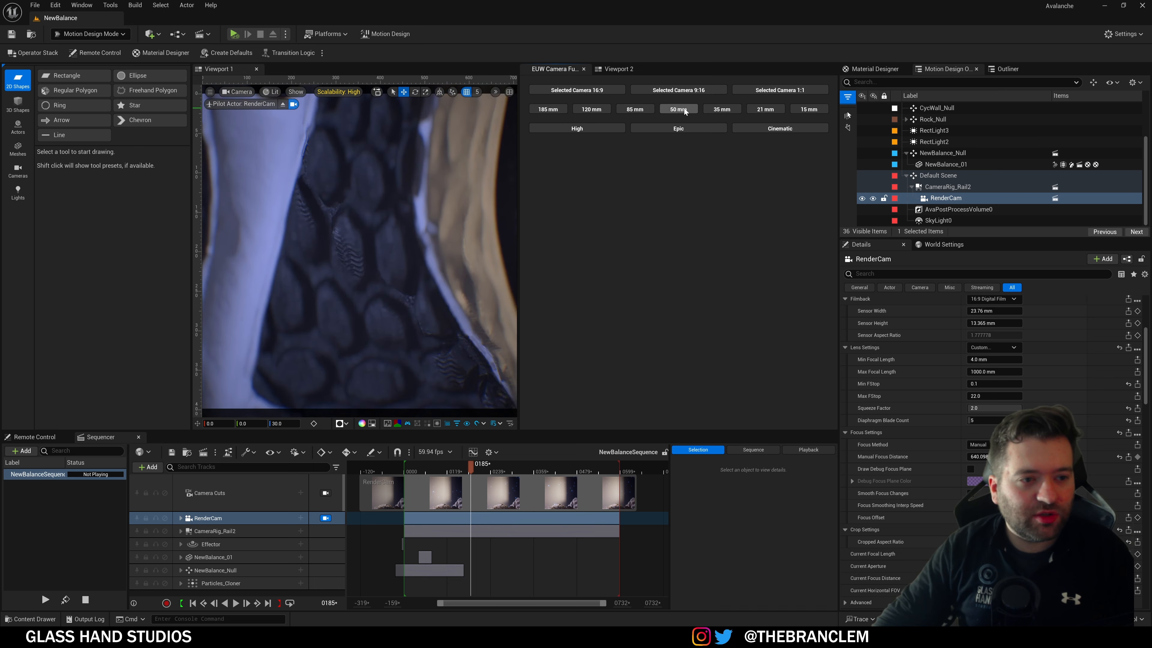
click(679, 110)
click(722, 110)
click(766, 110)
click(803, 109)
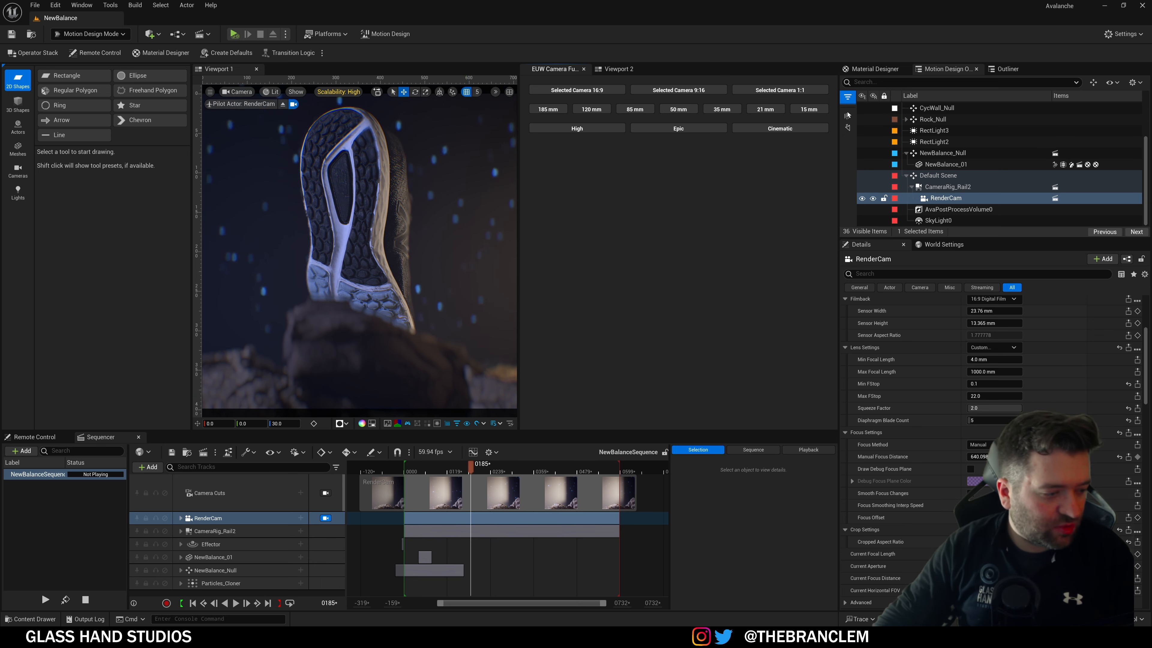
click(32, 619)
click(71, 468)
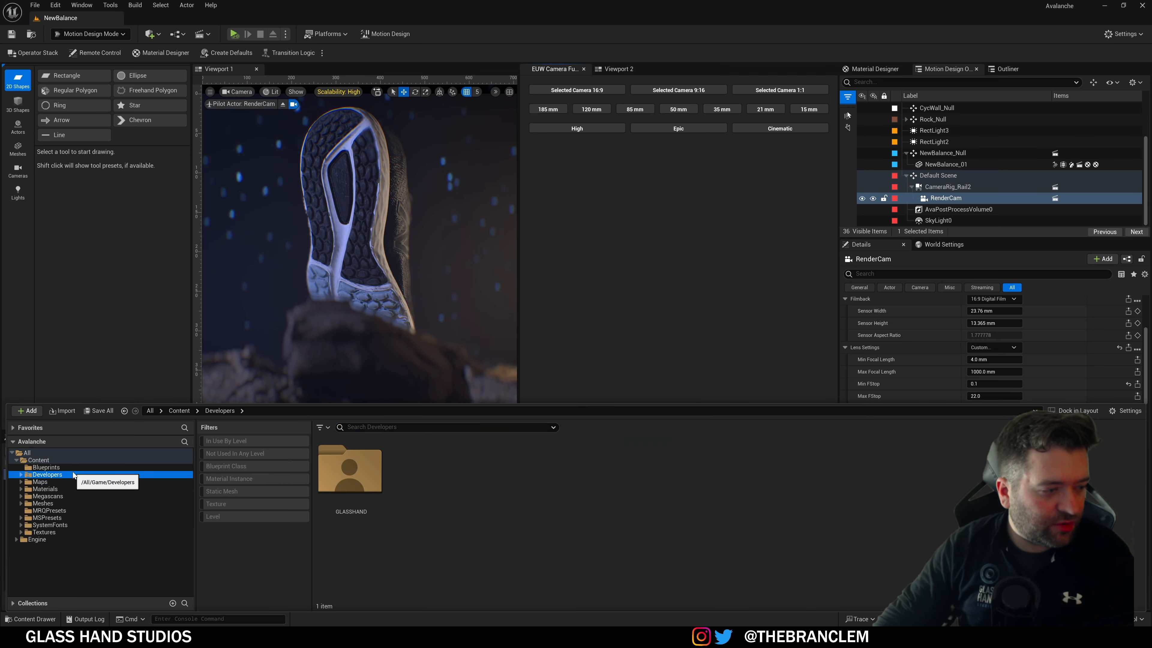
Step: Check the Editor Utilities create menu, then open EUW_CameraFunctions in its Event Graph
right_click(449, 502)
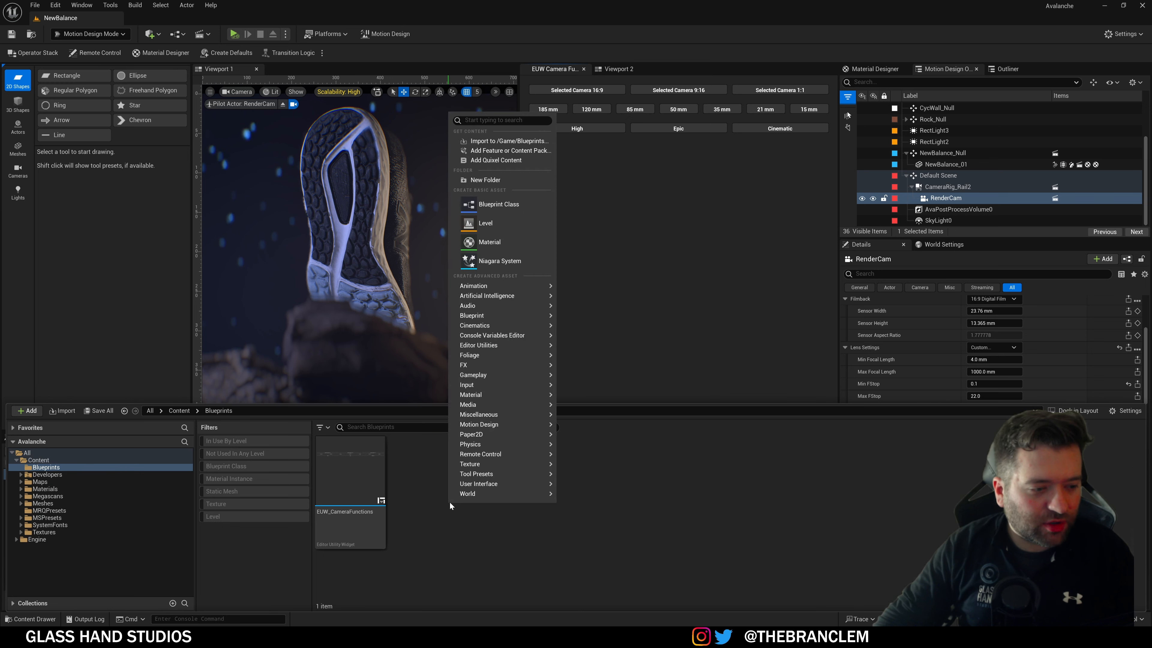
mouse_move(501, 347)
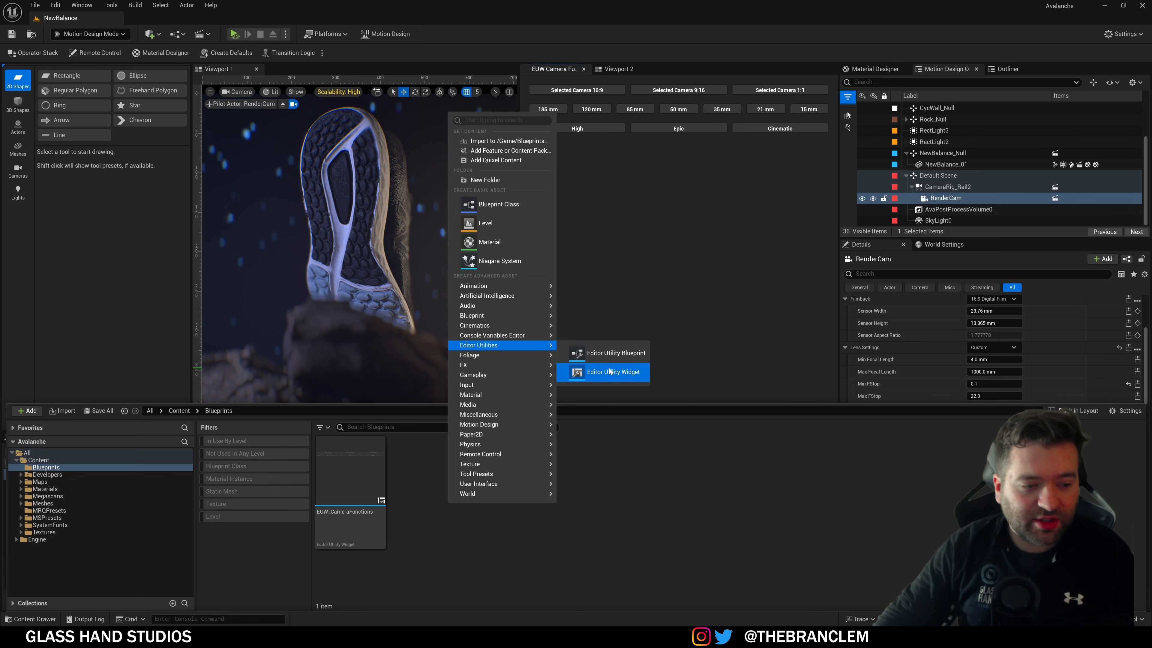
click(653, 548)
double_click(381, 485)
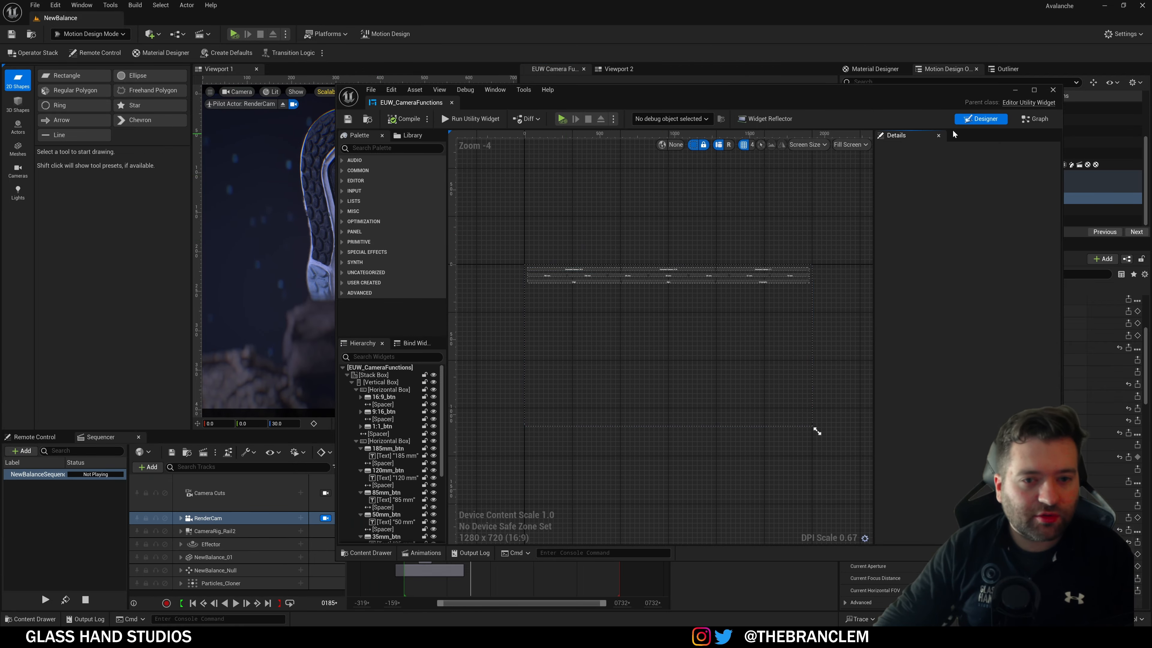
click(1034, 119)
Step: Pan through the graph's On Clicked rows for the 11, 169, 916 and 185mm–35mm buttons
scroll(762, 246, down, 3)
right_drag(748, 243, 698, 445)
scroll(747, 233, up, 2)
right_drag(657, 206, 712, 390)
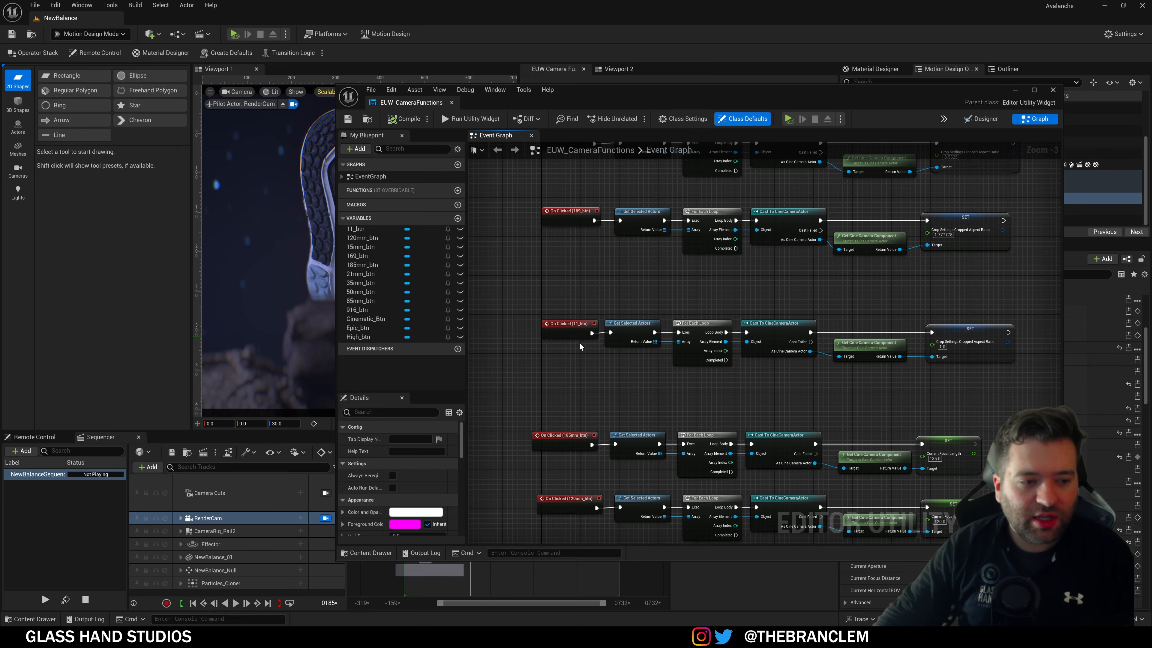
right_drag(609, 275, 633, 147)
right_drag(653, 425, 596, 207)
right_drag(590, 393, 608, 524)
right_drag(626, 184, 657, 371)
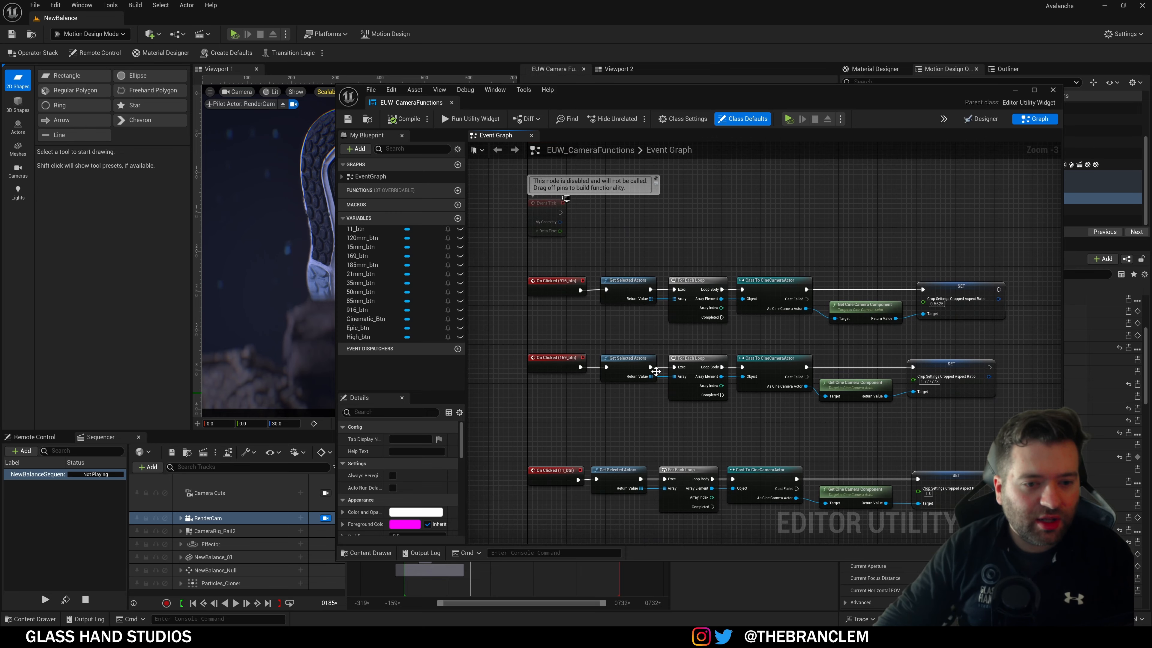
scroll(577, 312, up, 1)
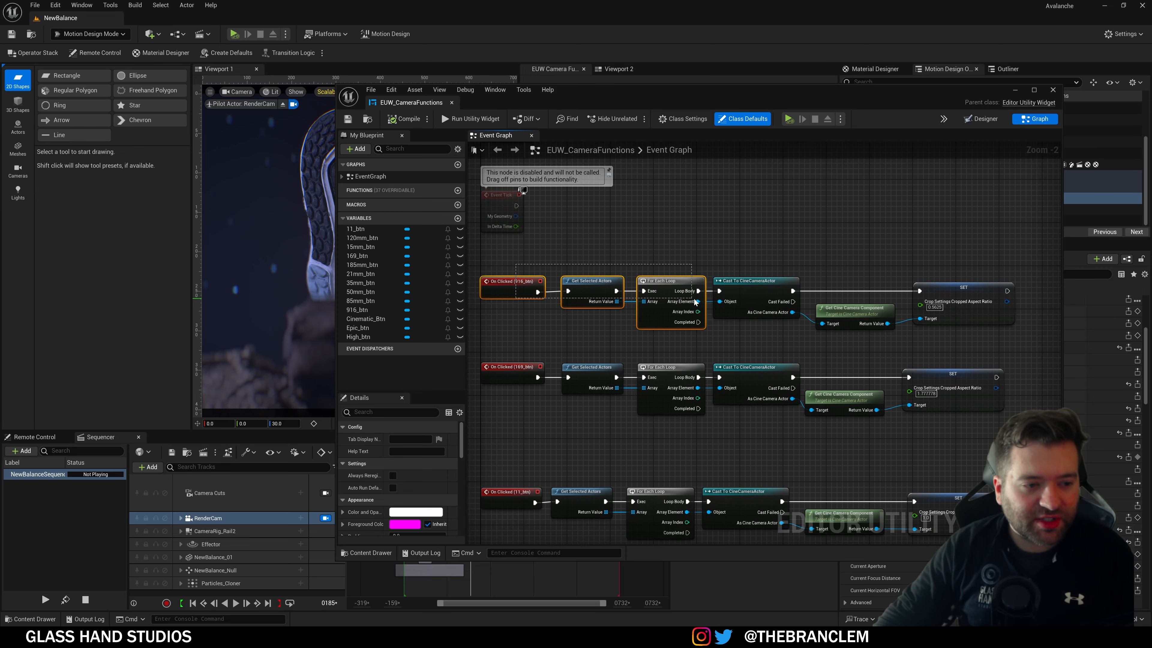
Step: Inspect the 916_btn chain from Get Selected Actors to SET crop aspect ratio, then minimize the blueprint
drag(803, 324, 592, 302)
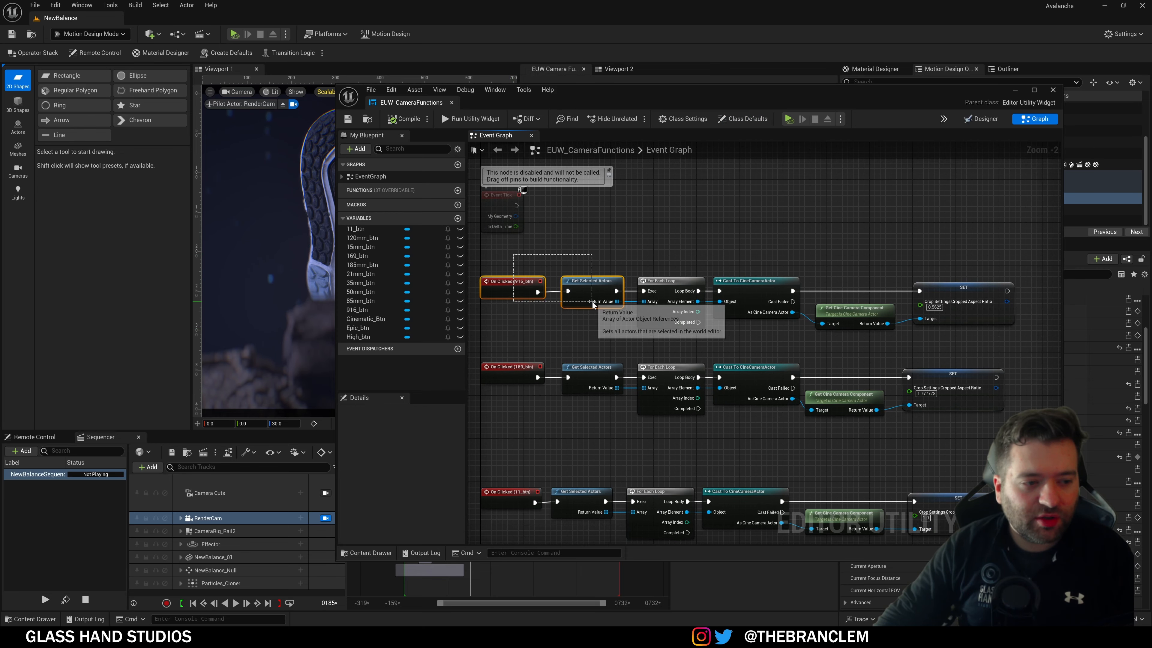
drag(593, 242, 613, 279)
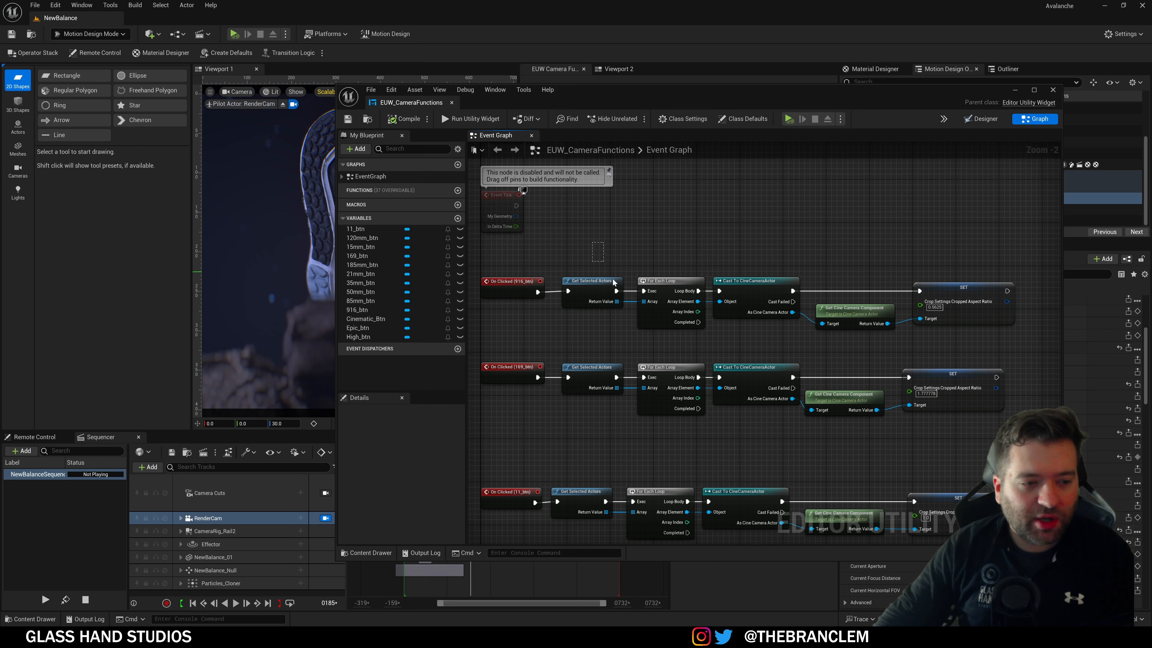
drag(626, 322, 709, 345)
click(767, 290)
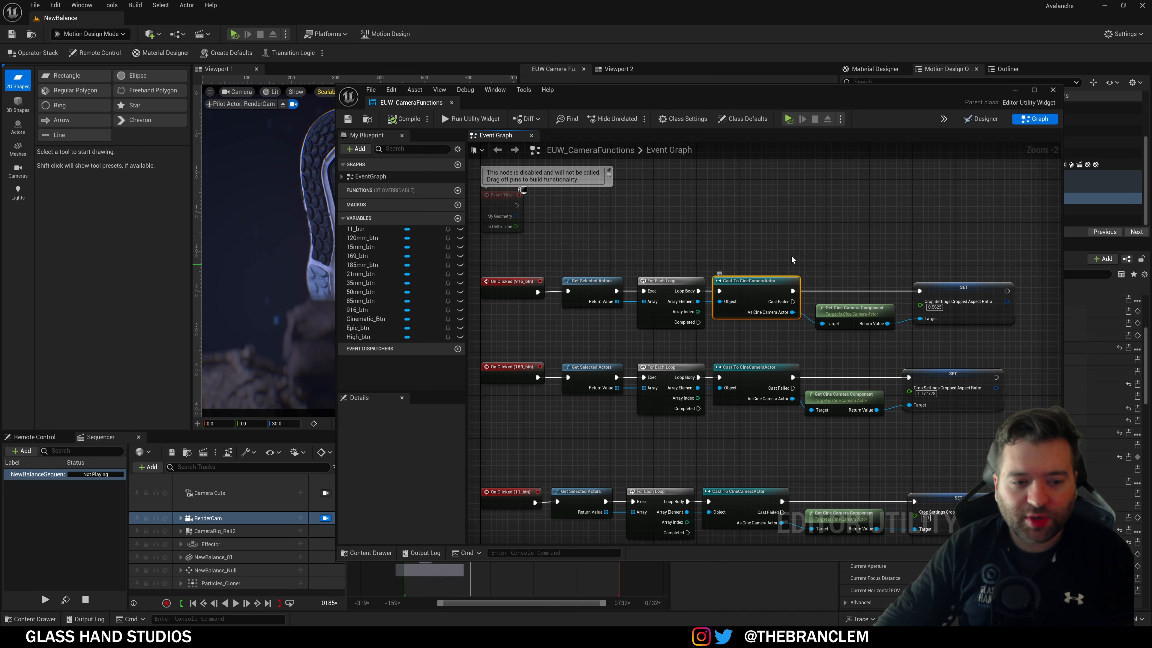
click(847, 313)
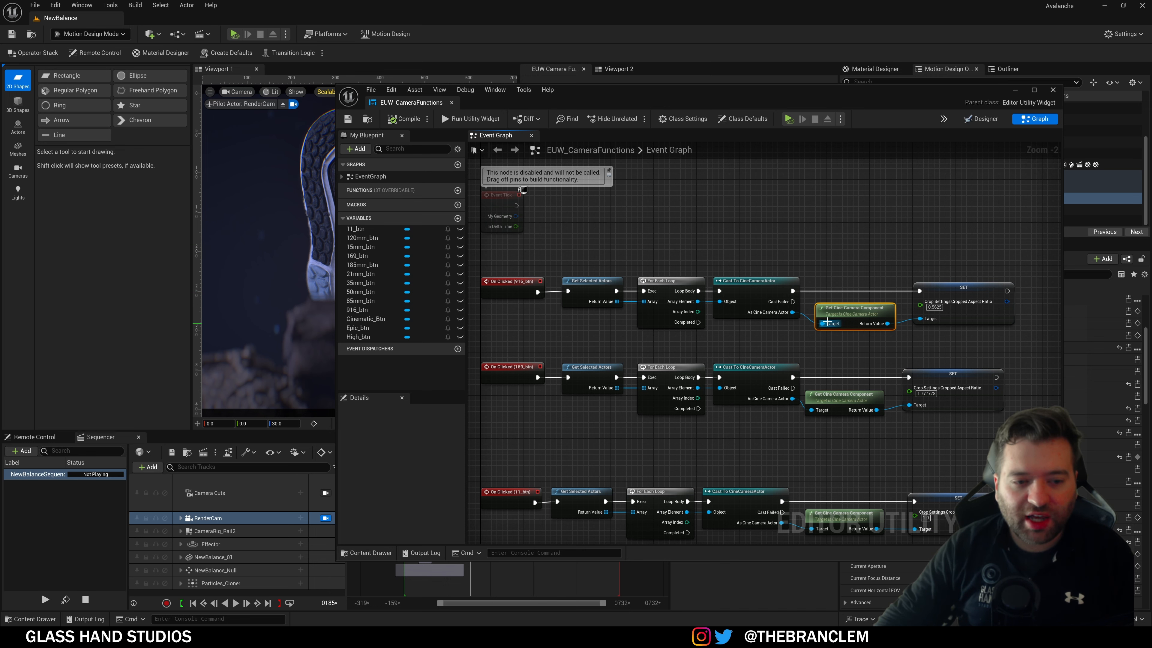
drag(837, 311, 832, 316)
right_drag(854, 349, 752, 330)
click(852, 305)
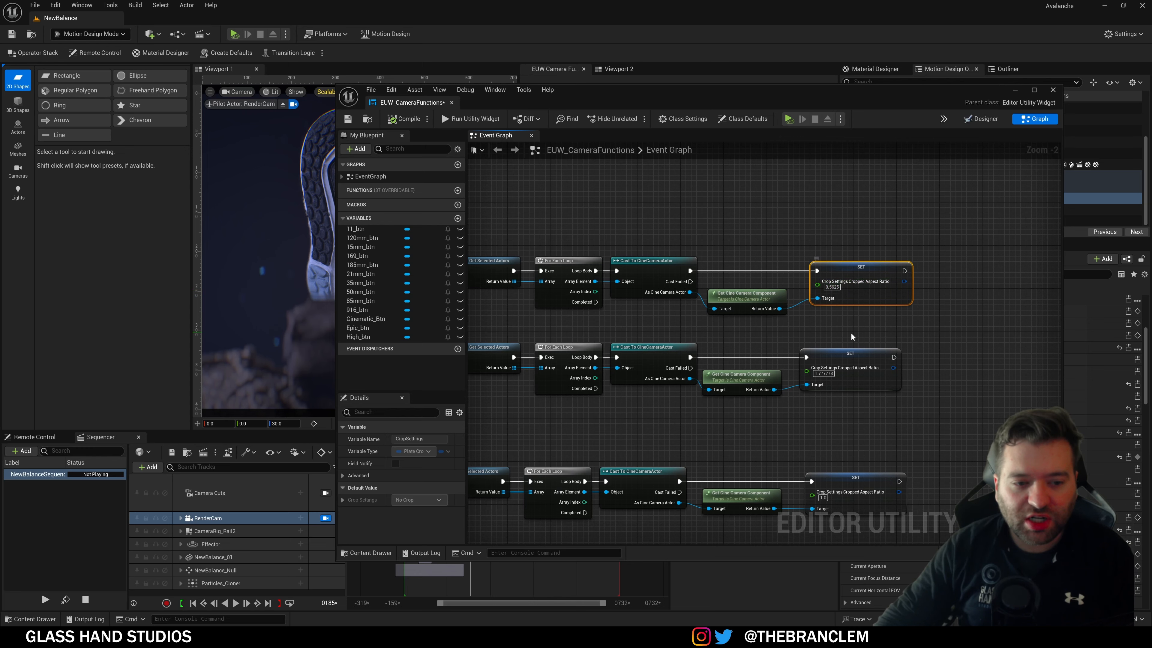
right_drag(852, 335, 846, 248)
scroll(853, 294, up, 2)
right_drag(822, 366, 810, 267)
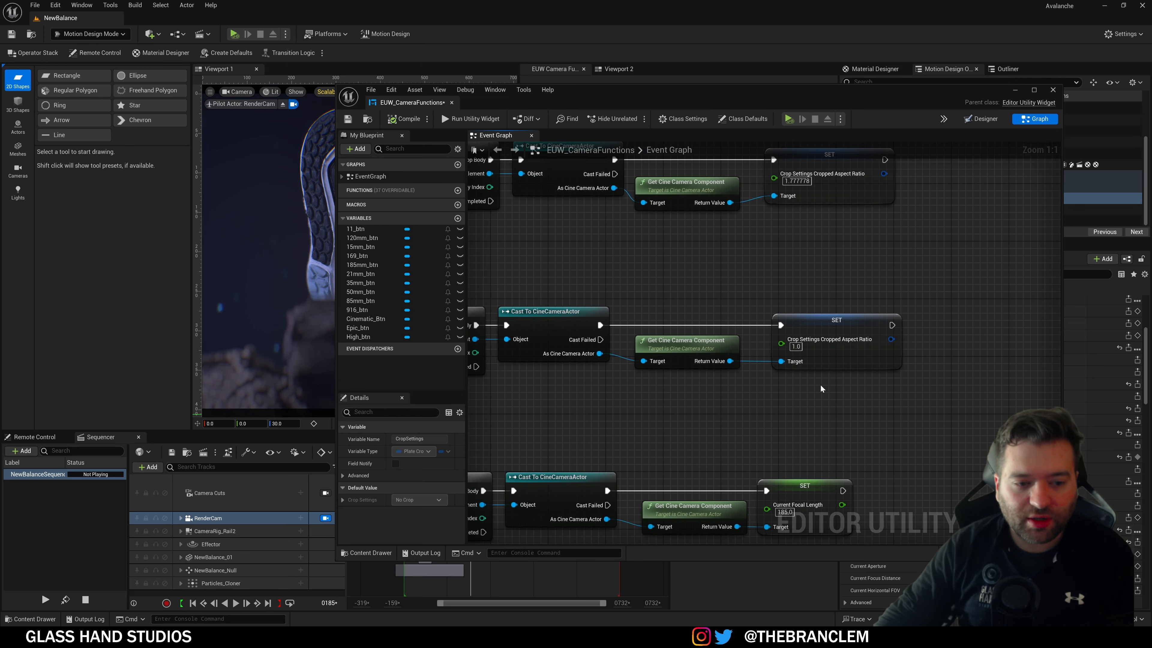
scroll(814, 289, down, 2)
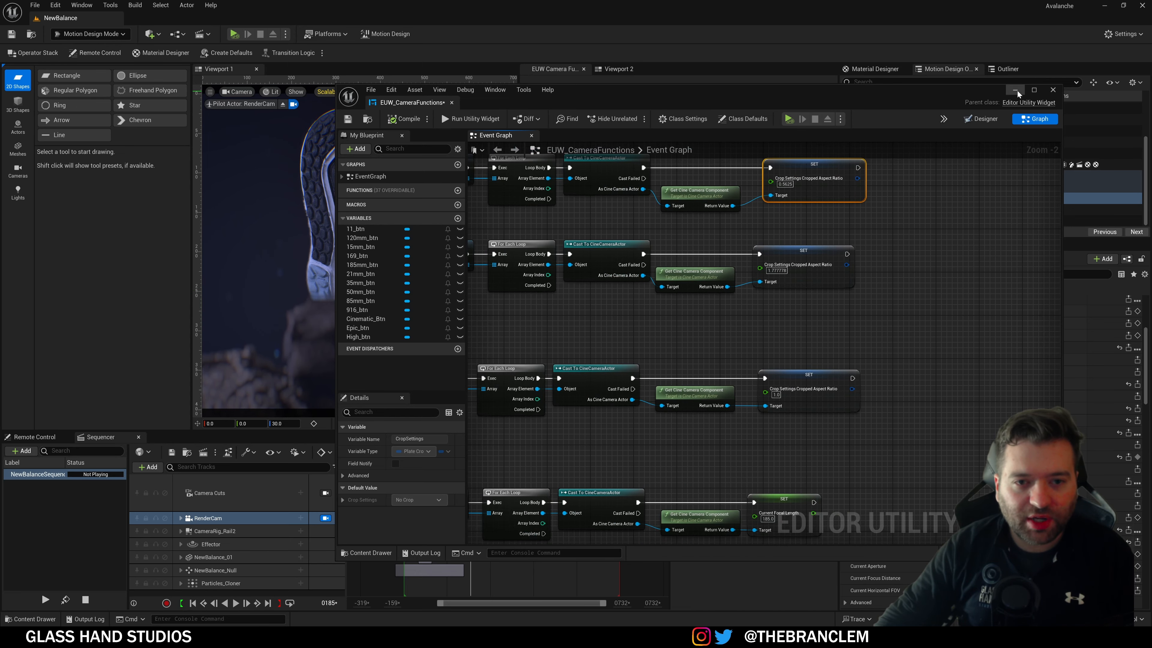
click(1016, 90)
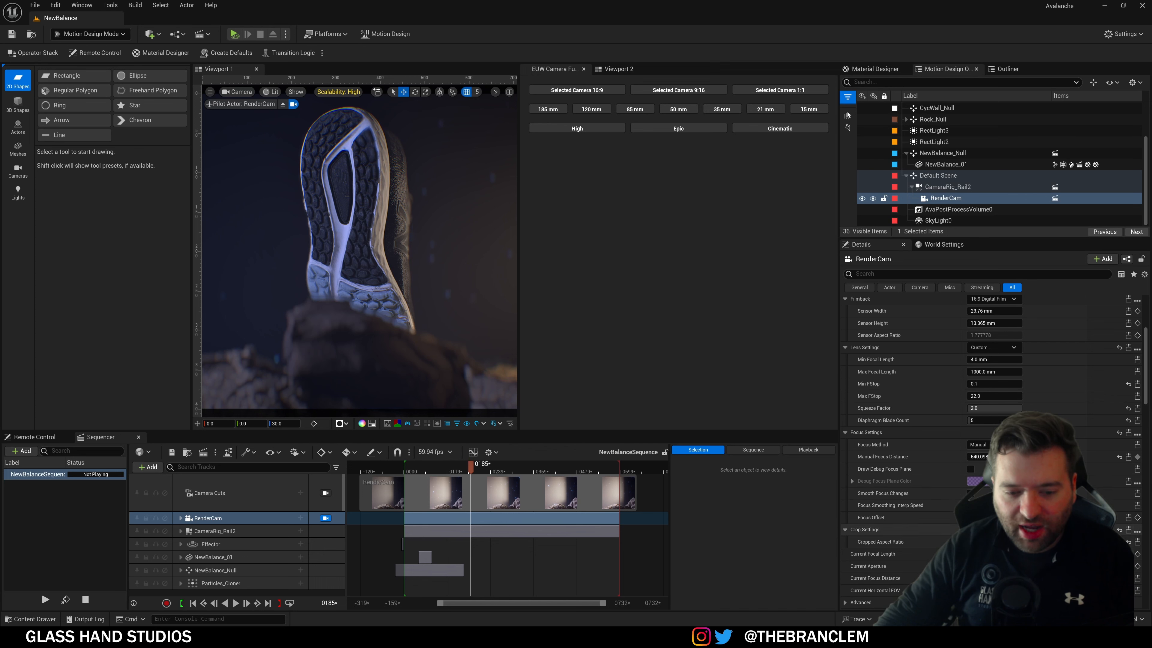
scroll(907, 454, down, 2)
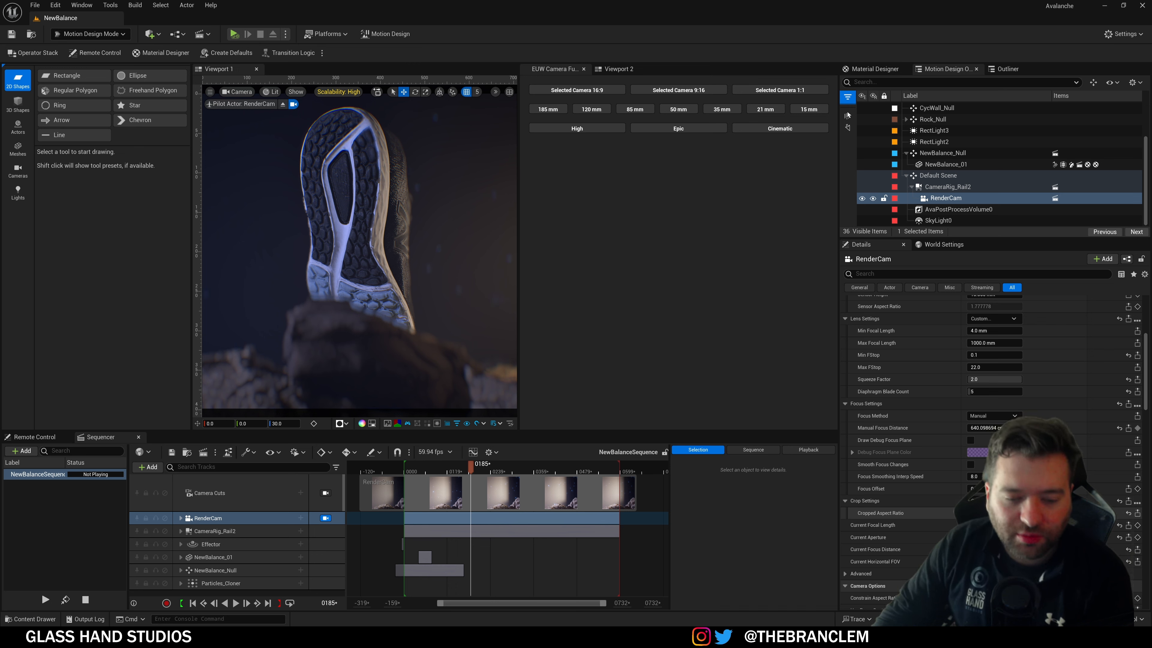
click(689, 90)
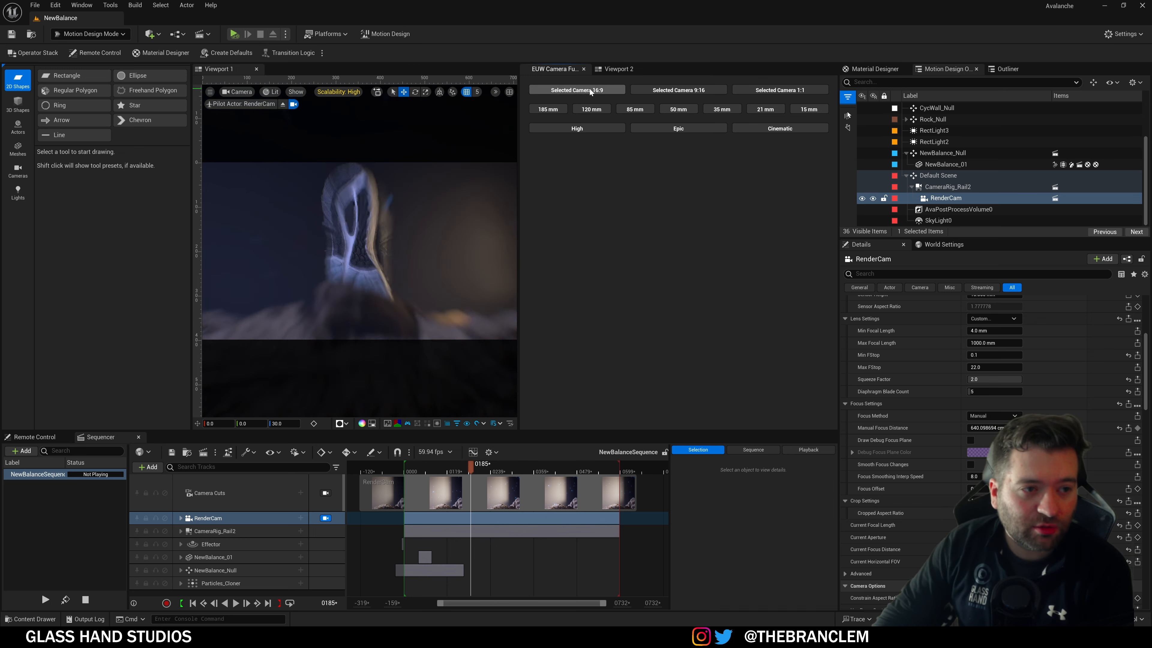
click(756, 88)
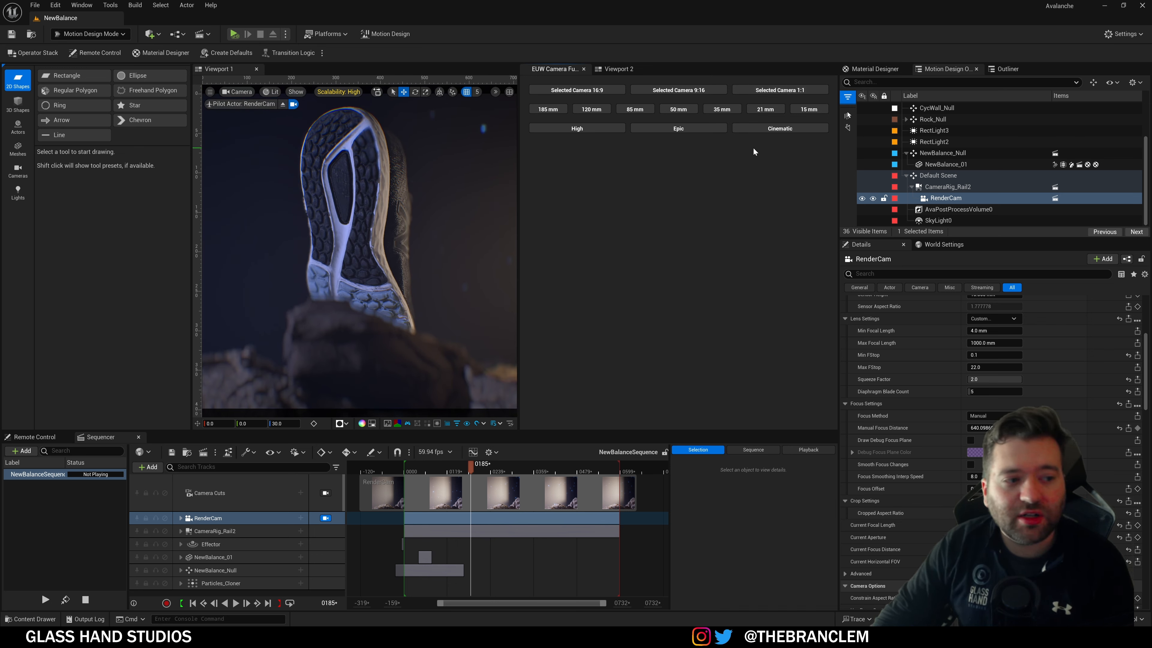